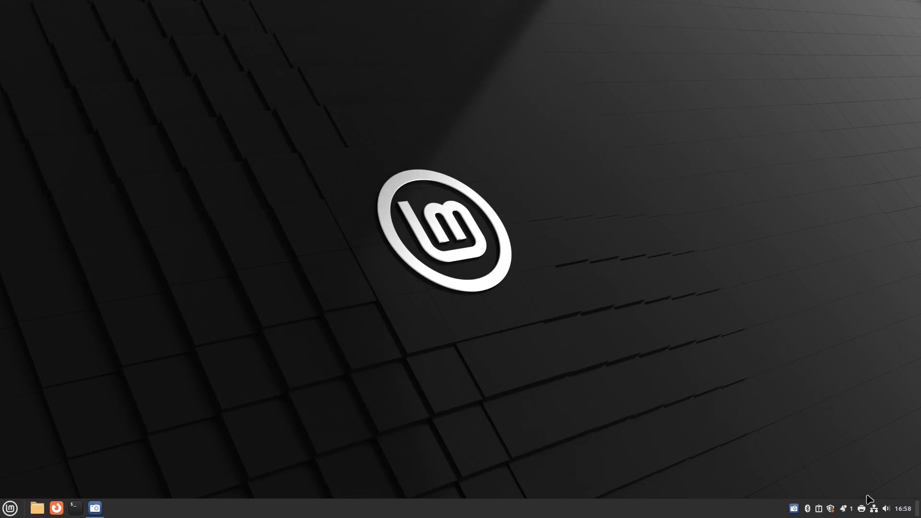
# Join the home Wi-Fi network from the tray icon, entering the network password.
pyautogui.moveTo(873, 512)
pyautogui.click(874, 511)
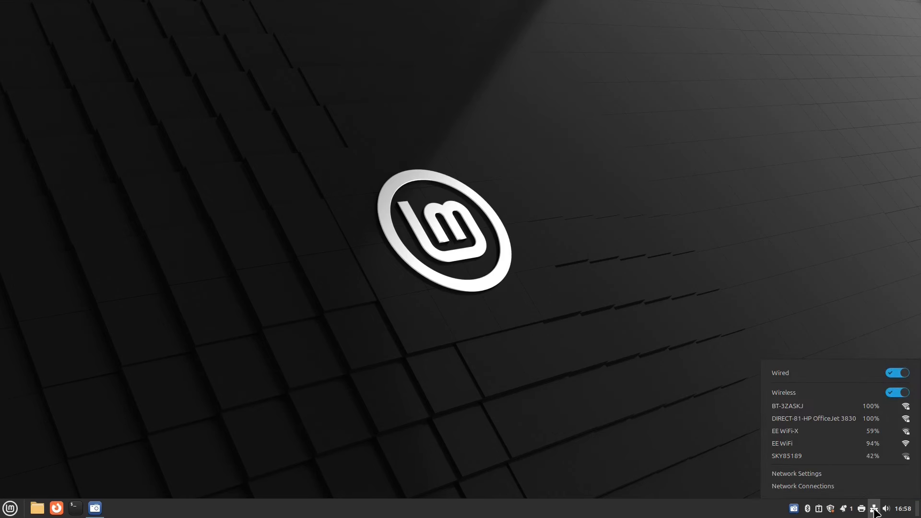
pyautogui.click(799, 409)
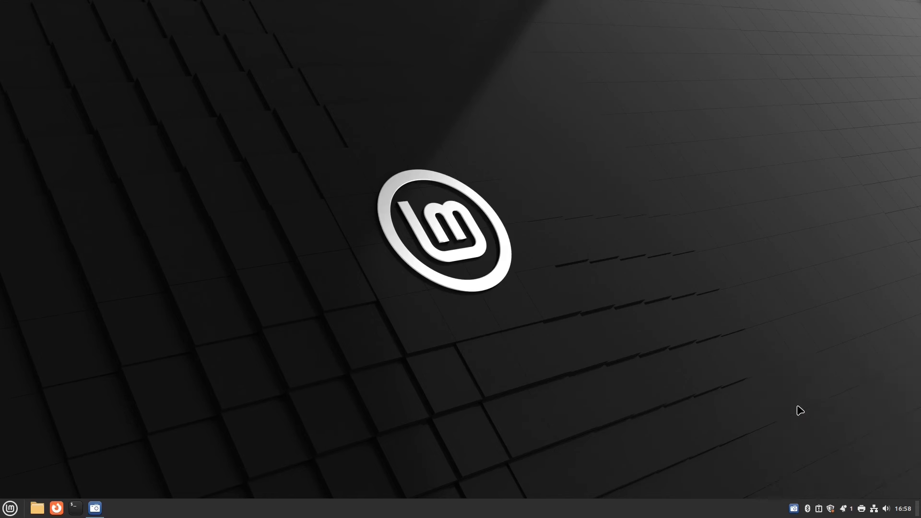
pyautogui.write('••••••••••')
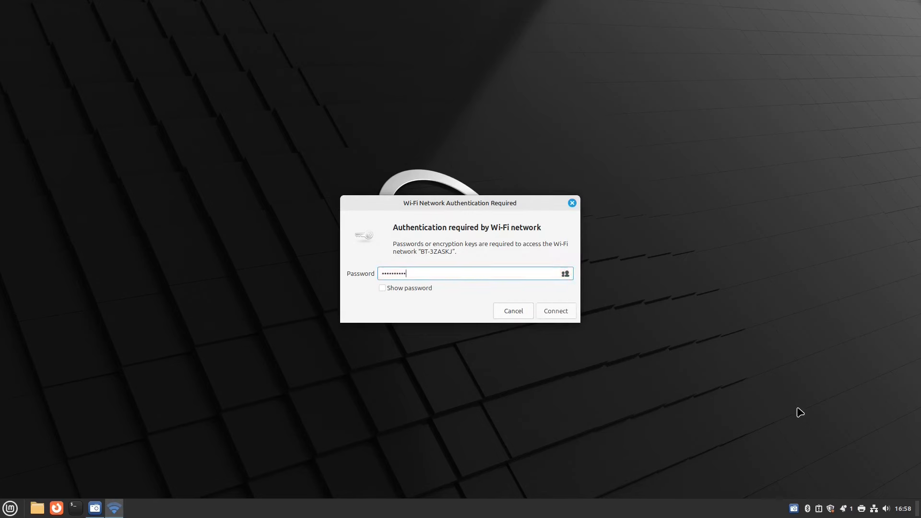
pyautogui.press('Return')
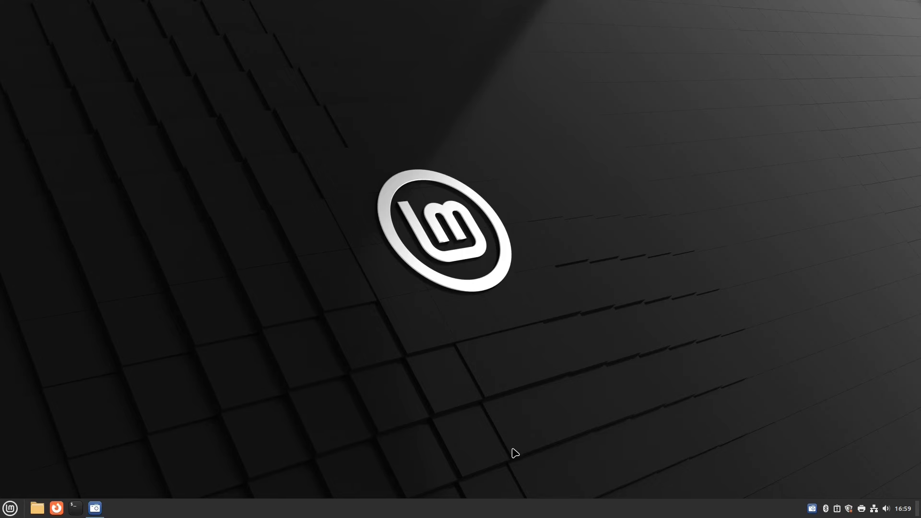
# Launch Welcome Screen by searching 'welc' in the Mint menu, then dismiss the menu.
pyautogui.click(10, 508)
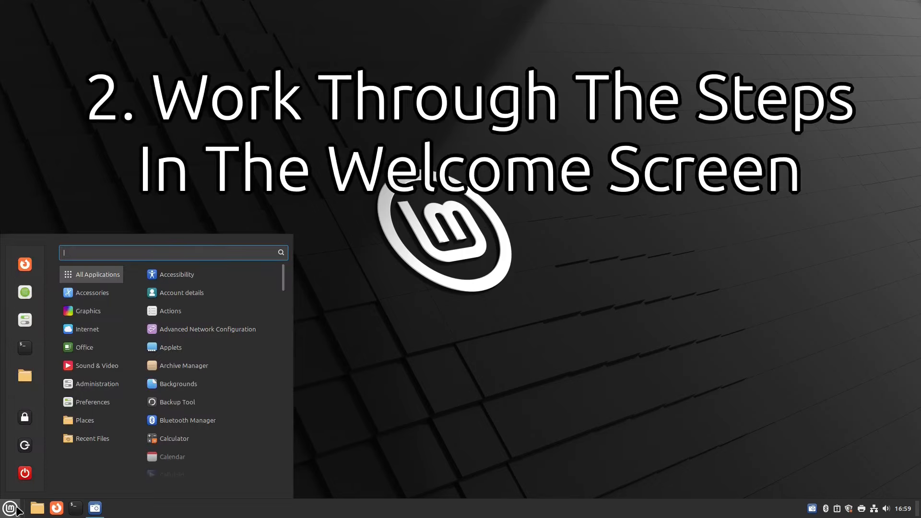
pyautogui.write('welc')
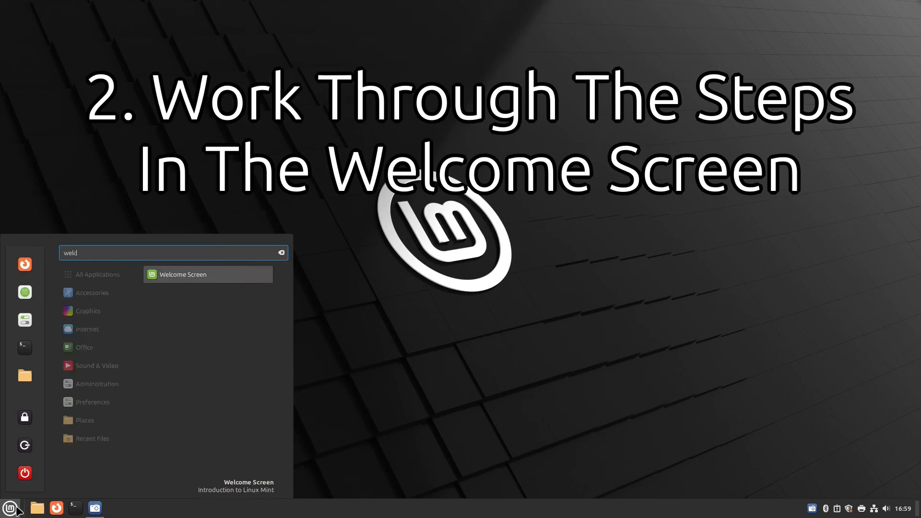
pyautogui.click(173, 279)
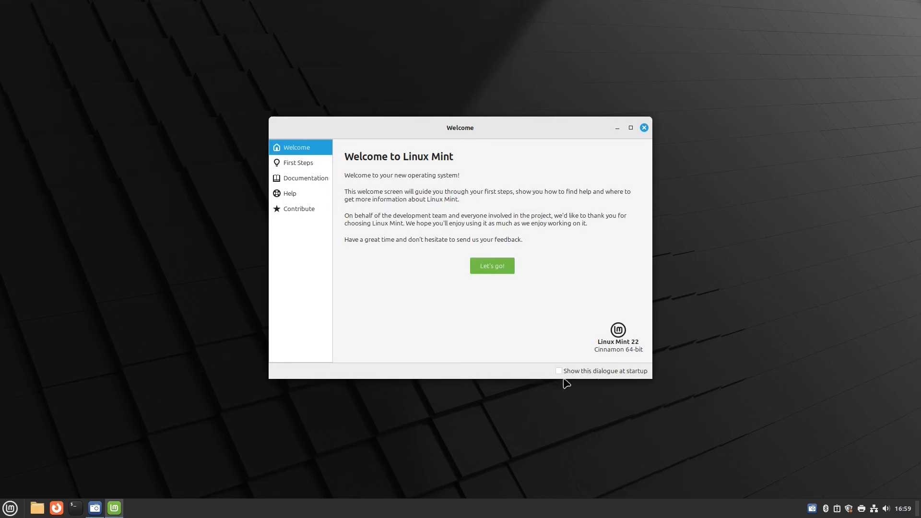
pyautogui.click(15, 512)
pyautogui.write('welcom')
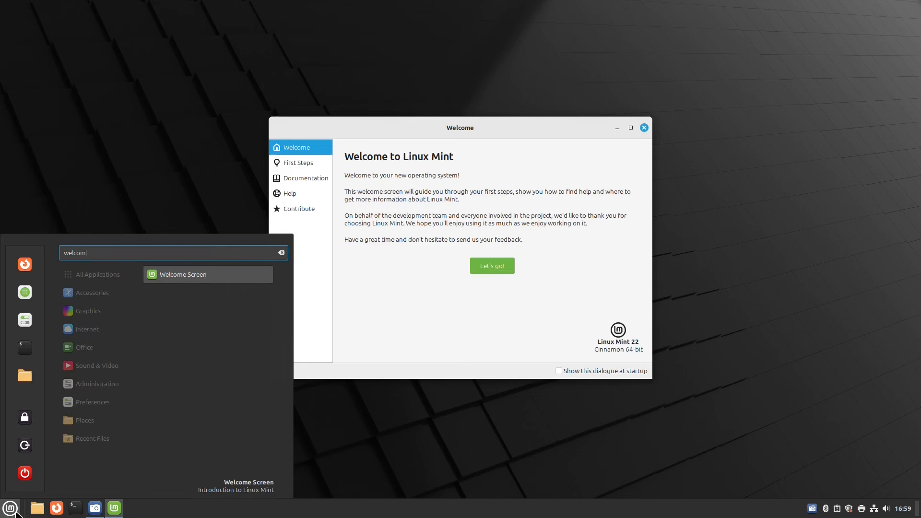
pyautogui.click(204, 132)
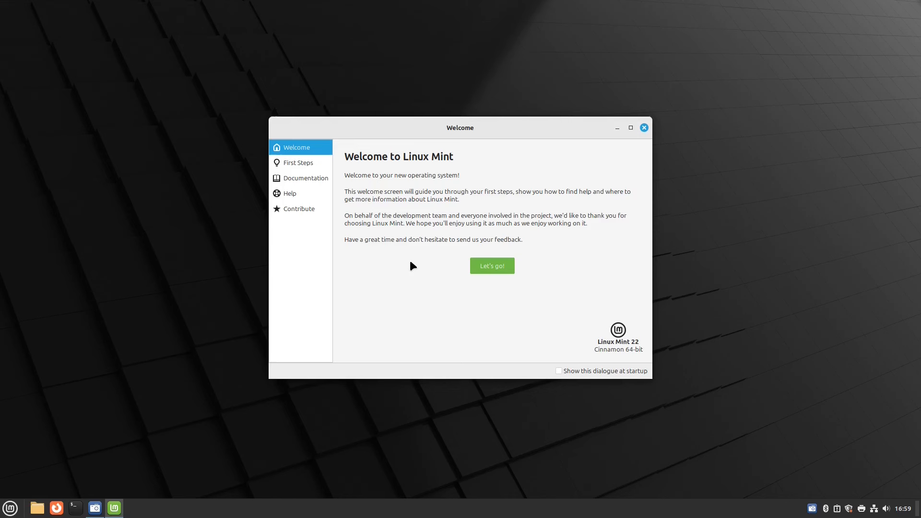
# From First Steps, open Desktop Colours and try the Light appearance with the Mint-L style.
pyautogui.click(494, 268)
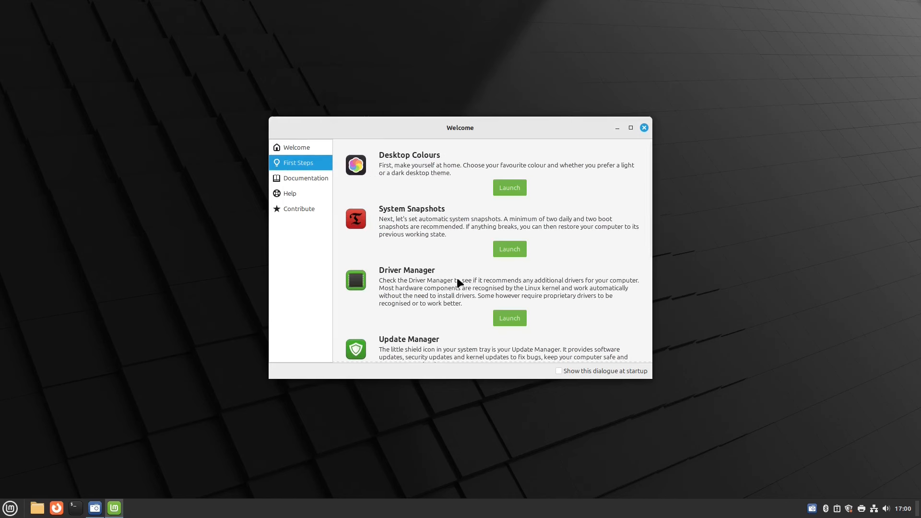
pyautogui.click(501, 188)
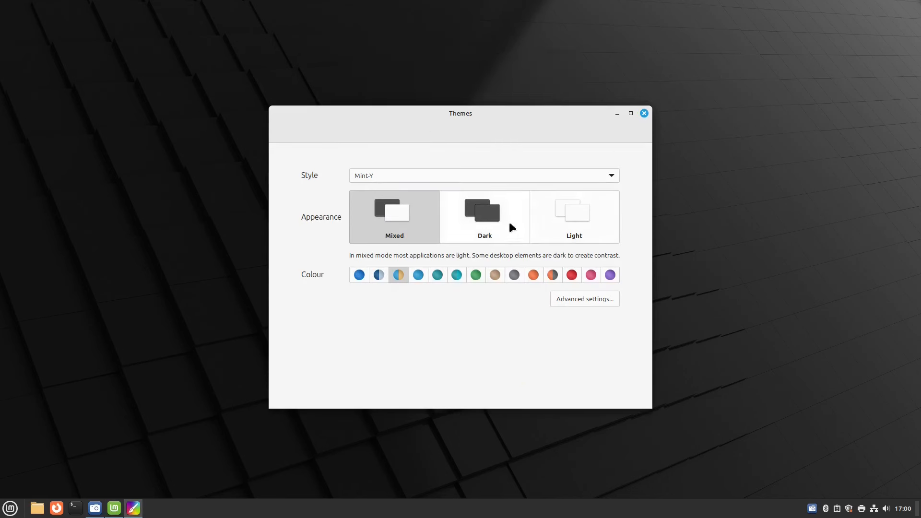
pyautogui.click(586, 226)
pyautogui.click(611, 177)
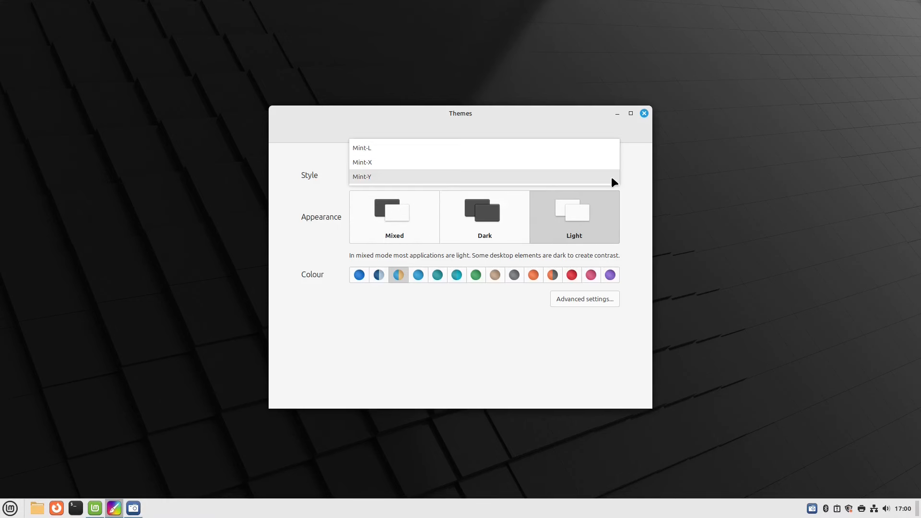
pyautogui.click(541, 149)
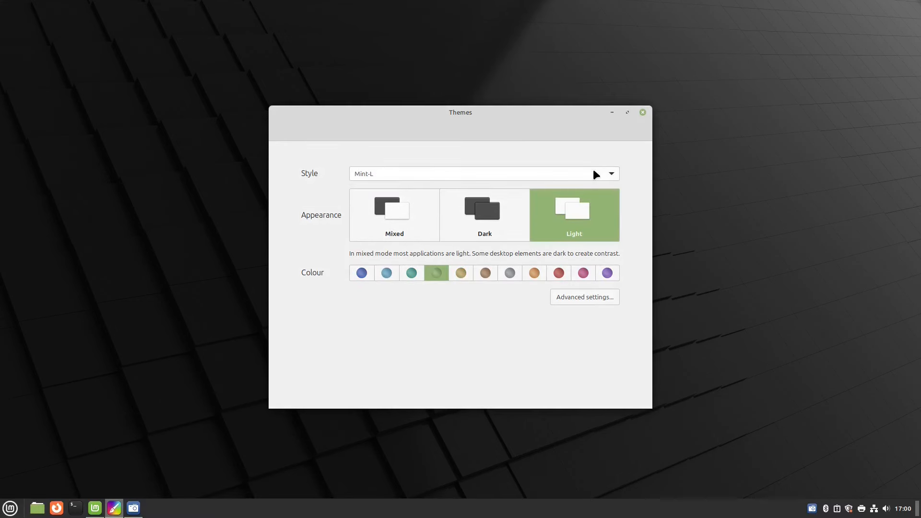
# Return to the Mint-Y style with Mixed appearance and move the Themes window aside.
pyautogui.click(611, 176)
pyautogui.click(586, 190)
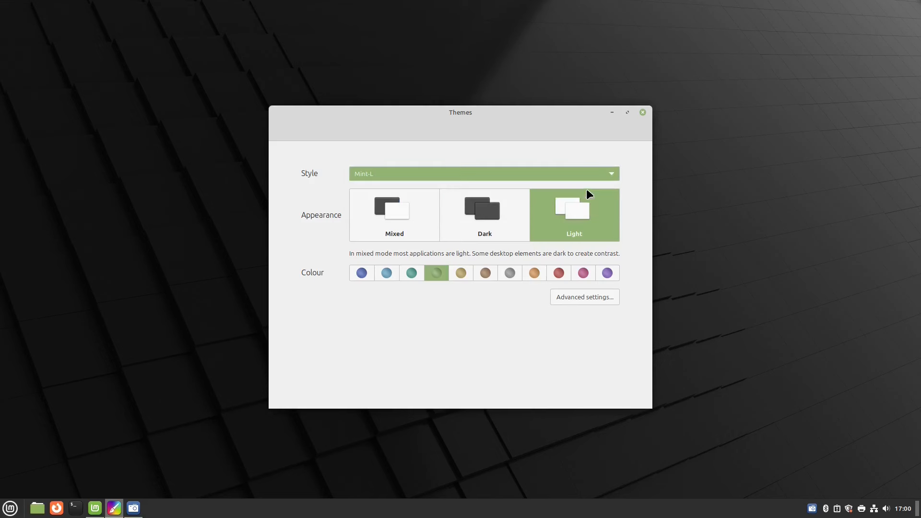
pyautogui.click(577, 174)
pyautogui.click(563, 190)
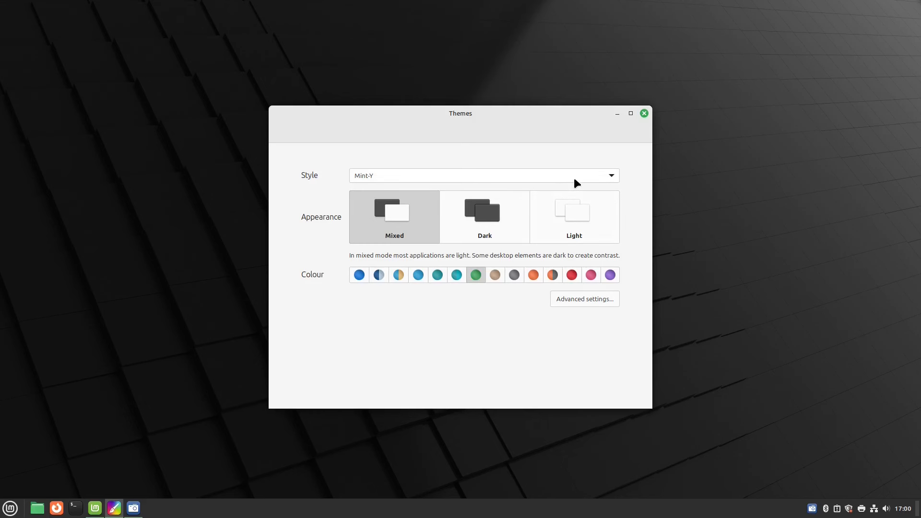
pyautogui.click(583, 224)
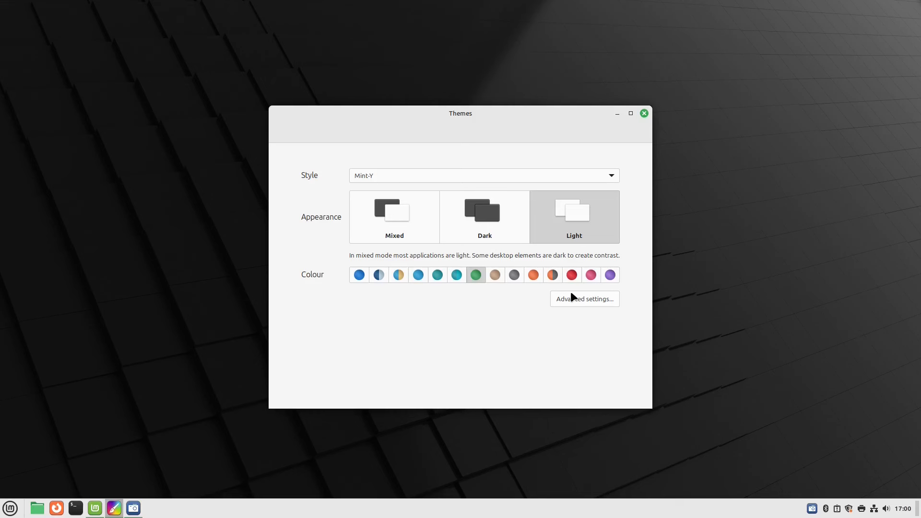
pyautogui.click(380, 222)
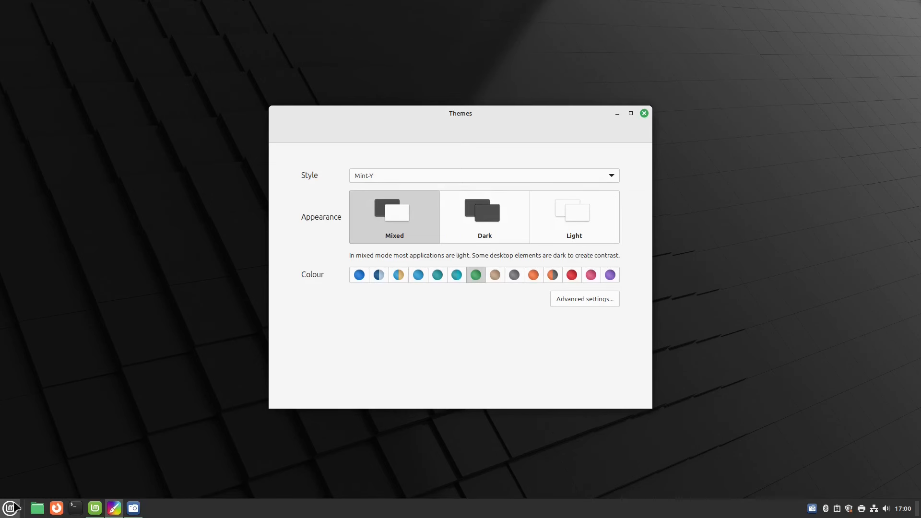
pyautogui.moveTo(448, 123); pyautogui.dragTo(548, 103)
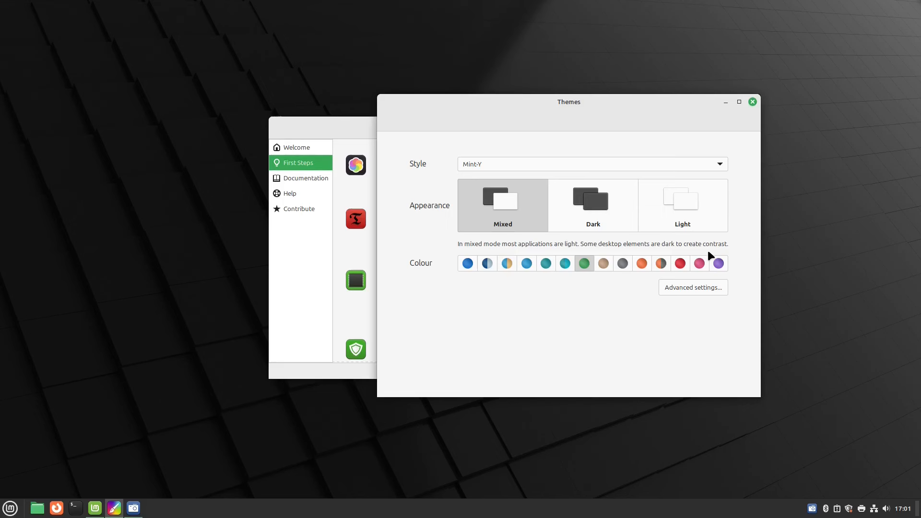
# Download and install the Windows 10 Light Theme from the Add/Remove list in advanced settings.
pyautogui.click(695, 286)
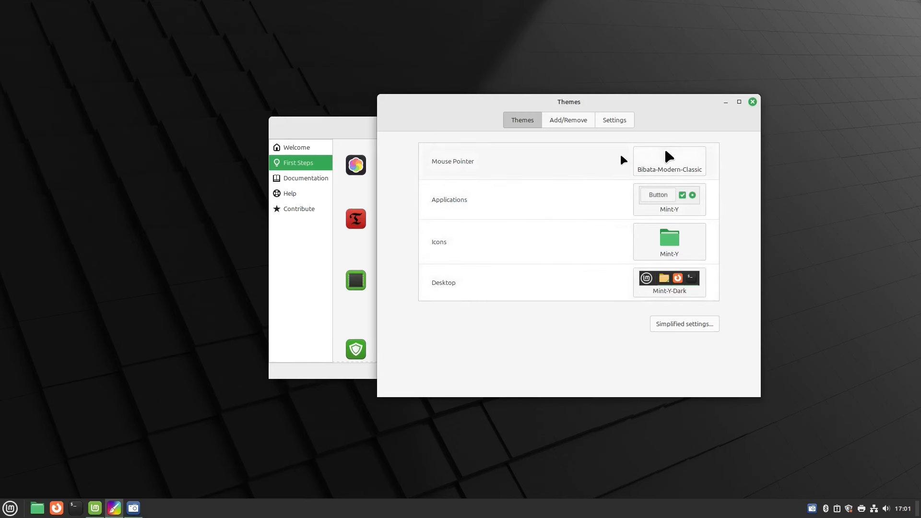
pyautogui.click(577, 120)
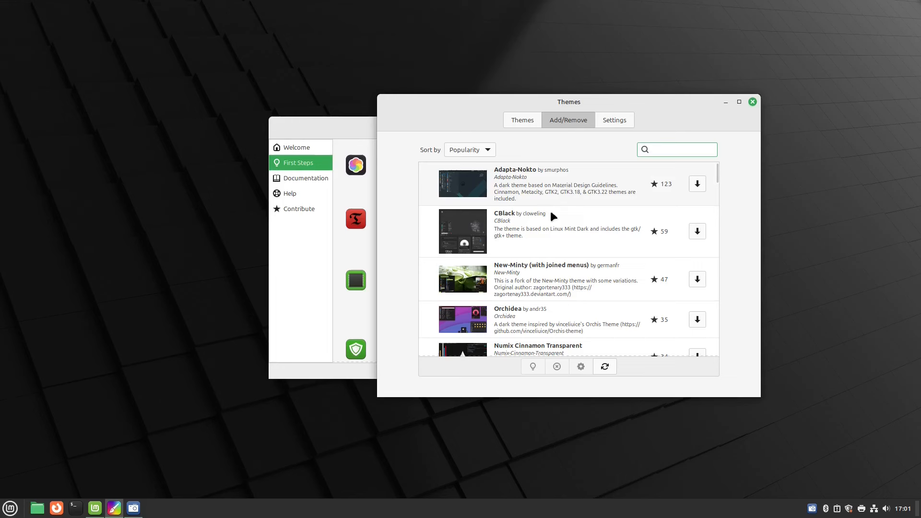
pyautogui.scroll(-2, 556, 192)
pyautogui.scroll(-5, 549, 222)
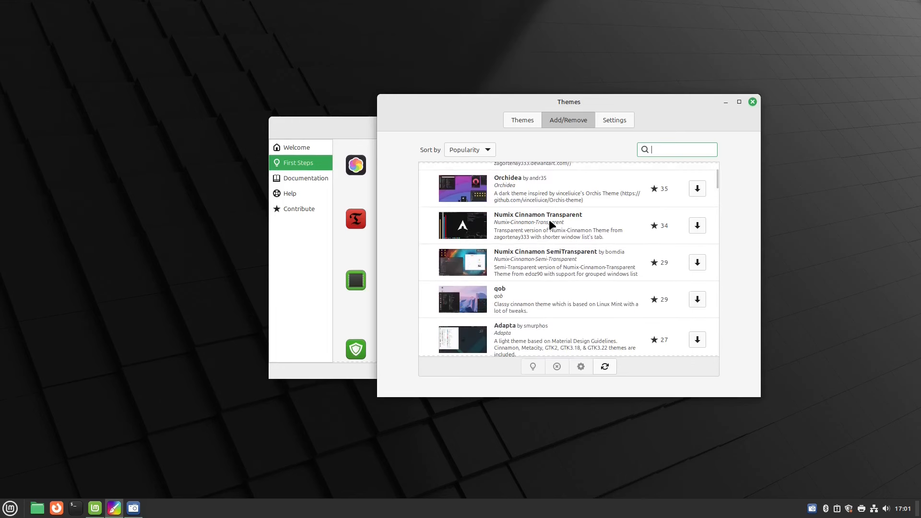
pyautogui.scroll(-5, 549, 220)
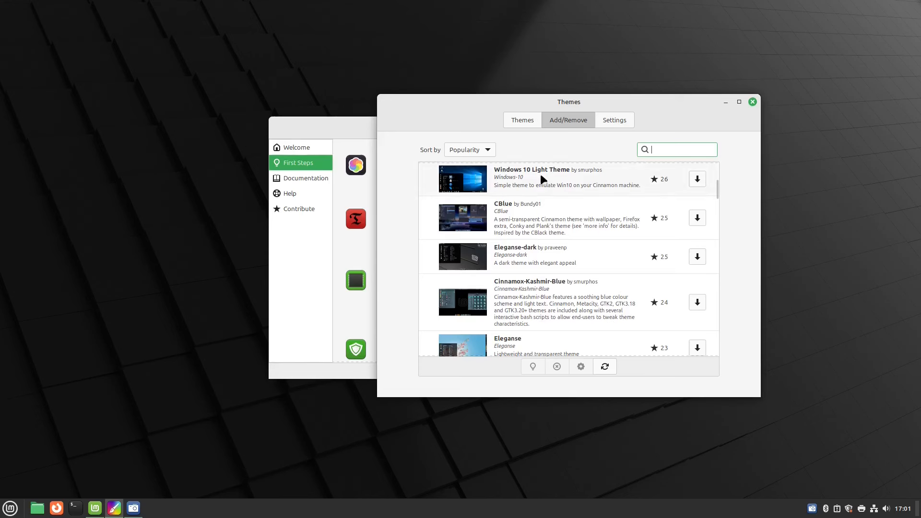
pyautogui.click(541, 175)
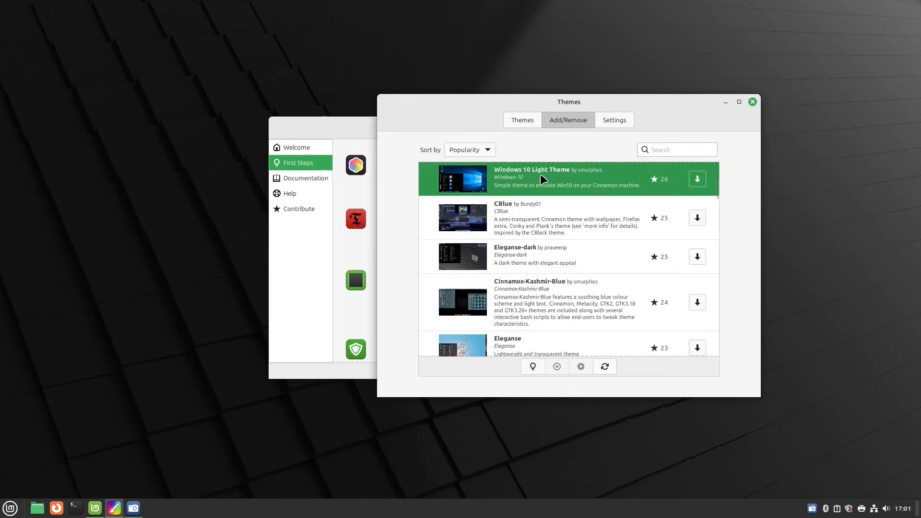
pyautogui.click(693, 178)
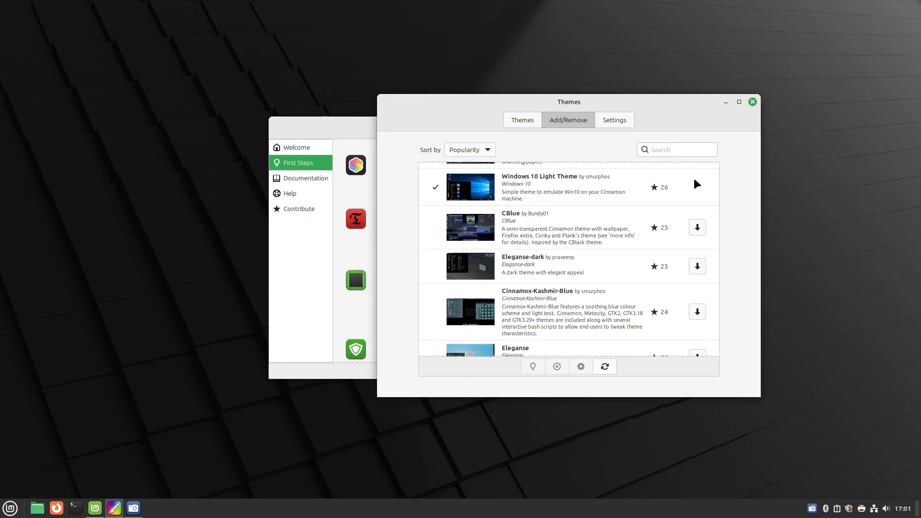
# Back on the Themes tab, glance at the applications theme choices and close Themes.
pyautogui.click(538, 119)
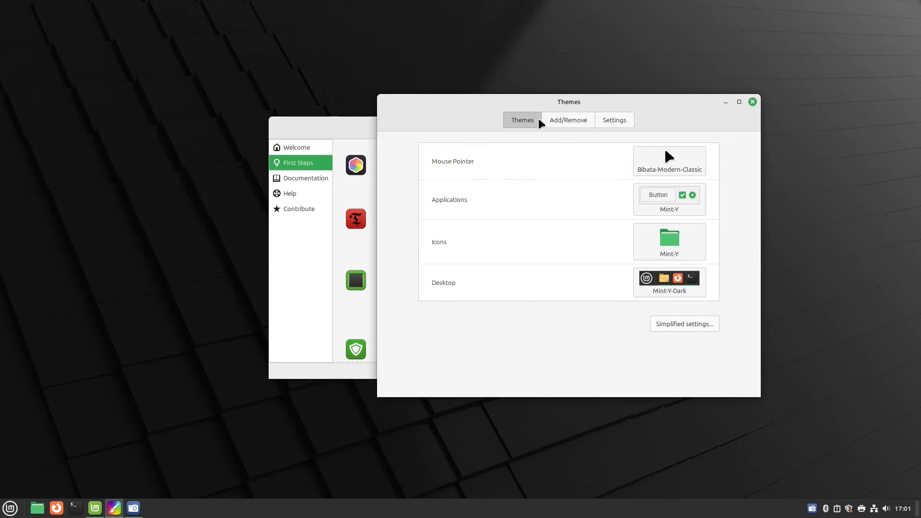
pyautogui.click(542, 194)
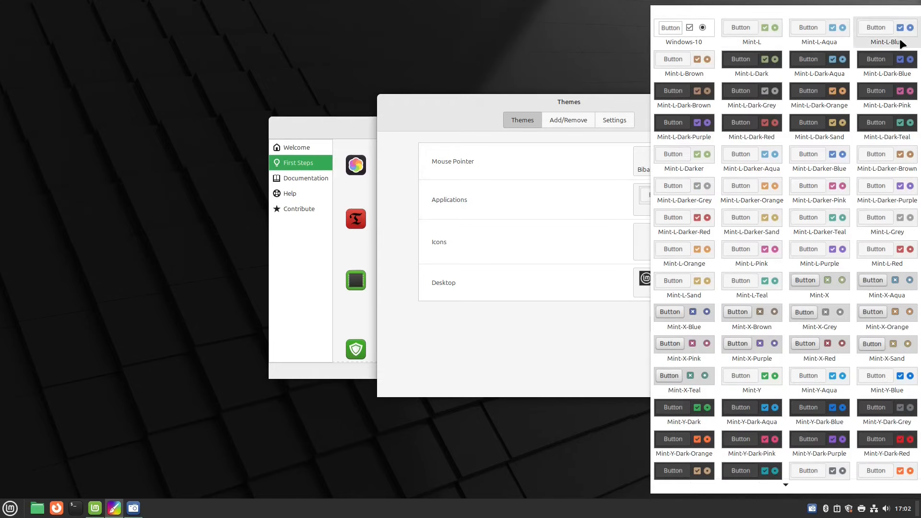
pyautogui.click(555, 99)
pyautogui.click(753, 112)
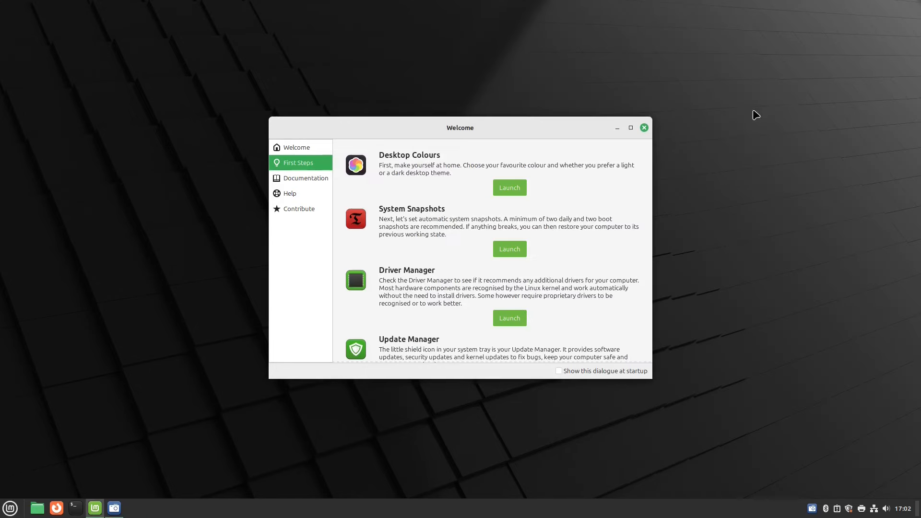
# Apply the Windows-10 desktop theme, check the Mint menu, then reopen the desktop chooser to revert.
pyautogui.click(517, 187)
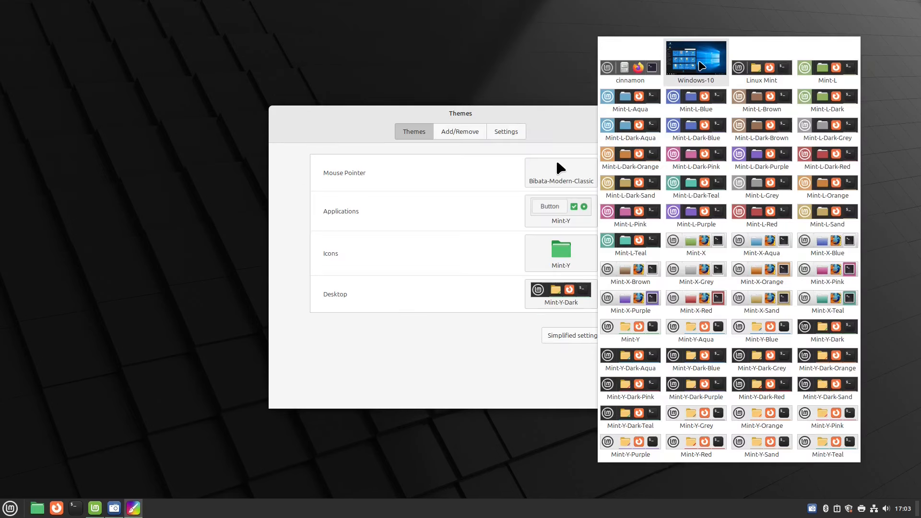
pyautogui.click(700, 64)
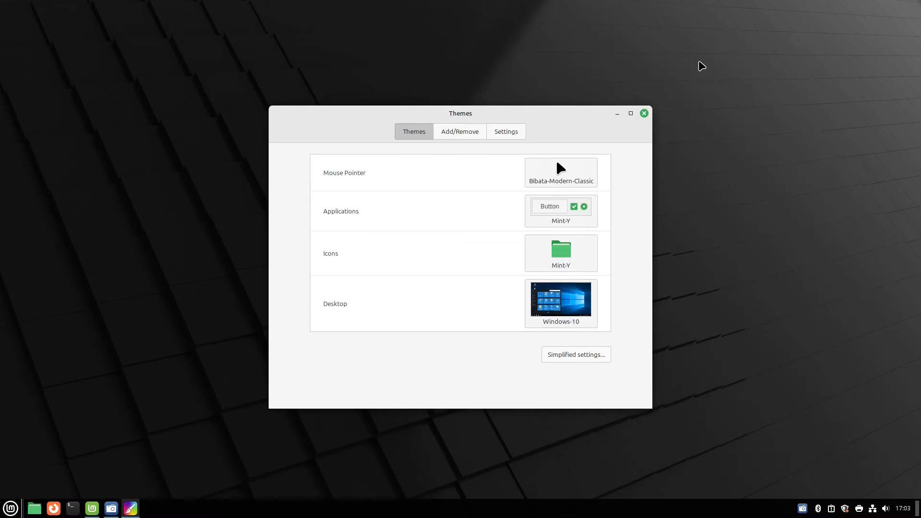
pyautogui.click(10, 507)
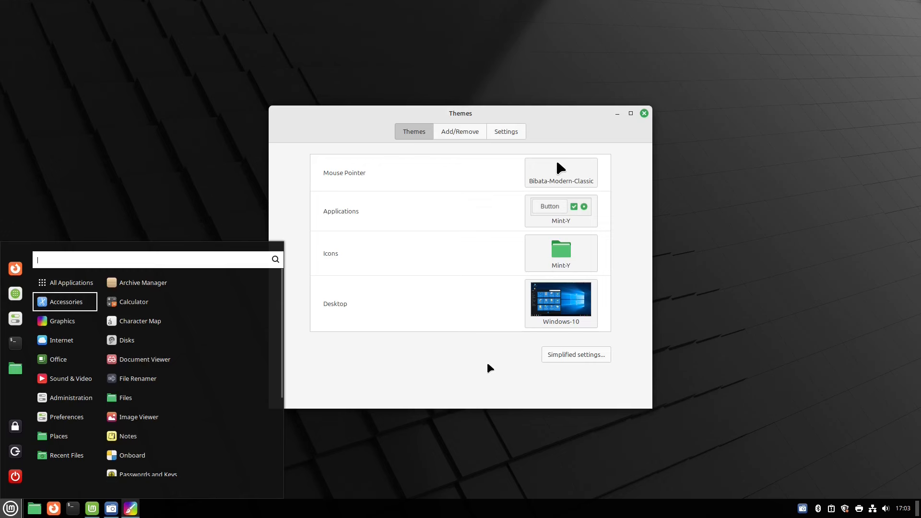
pyautogui.click(577, 306)
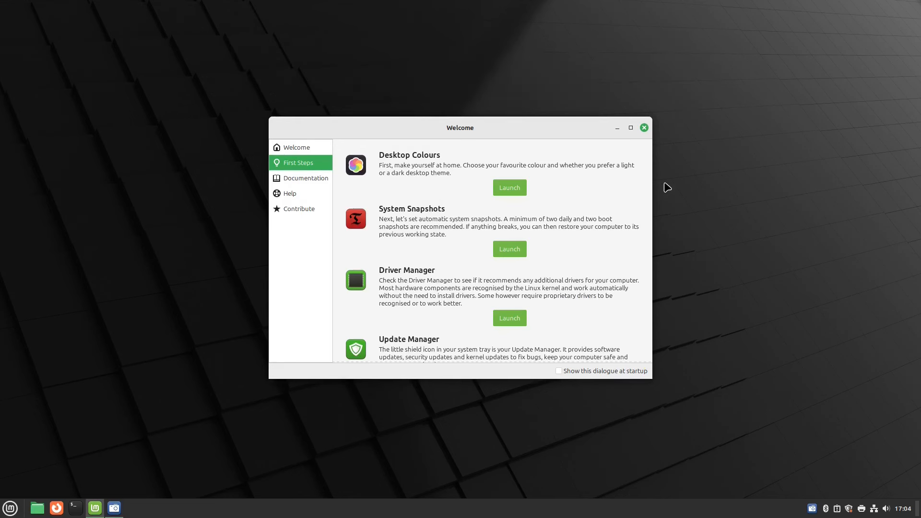
# Launch Timeshift with the administrator password and continue with RSYNC as the snapshot type.
pyautogui.click(513, 248)
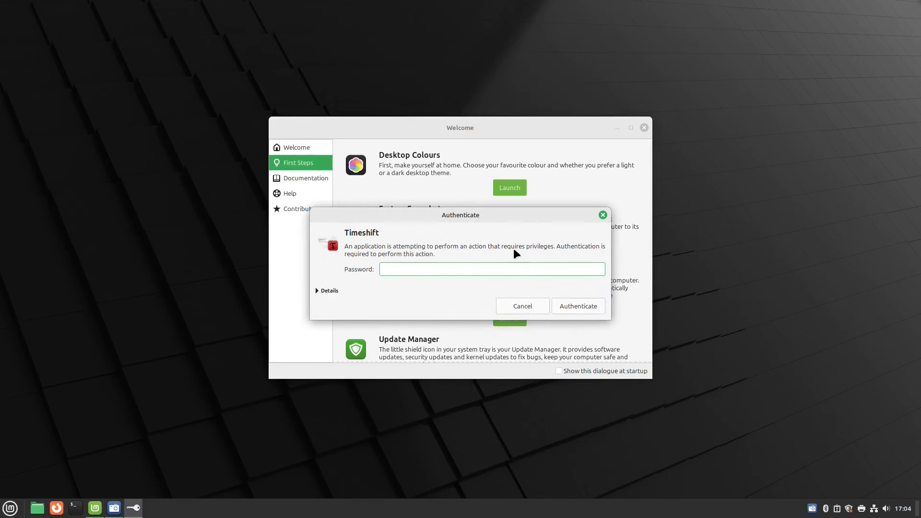
pyautogui.write('••••••••••')
pyautogui.press('Return')
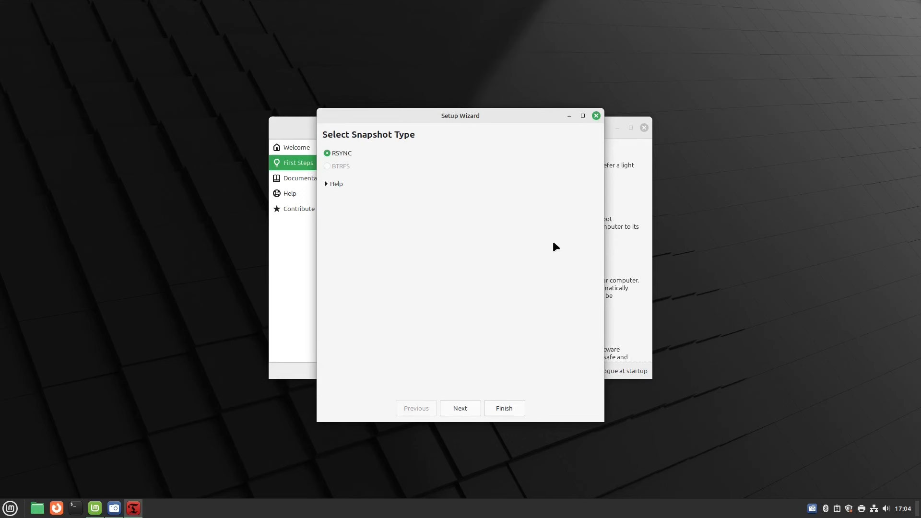
pyautogui.click(460, 408)
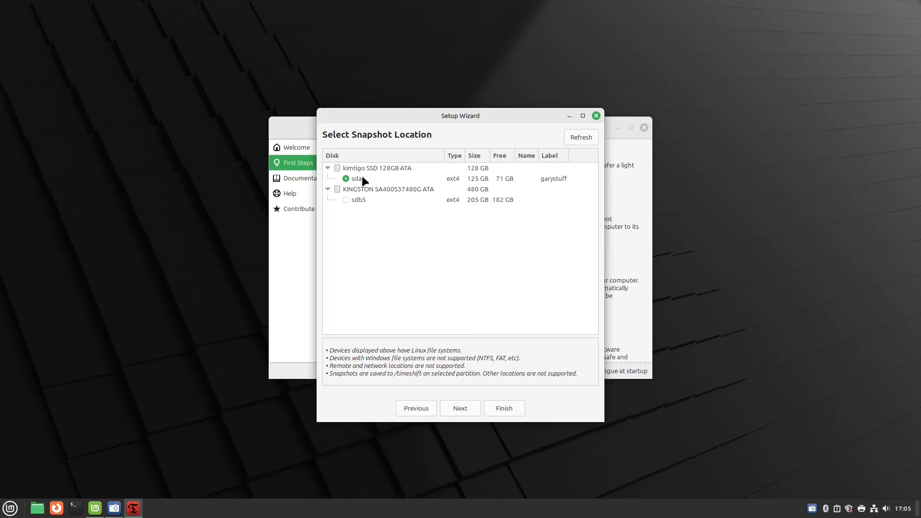
# Accept sda1 as location, the daily schedule, and excluded home folders to reach Setup Complete.
pyautogui.click(457, 409)
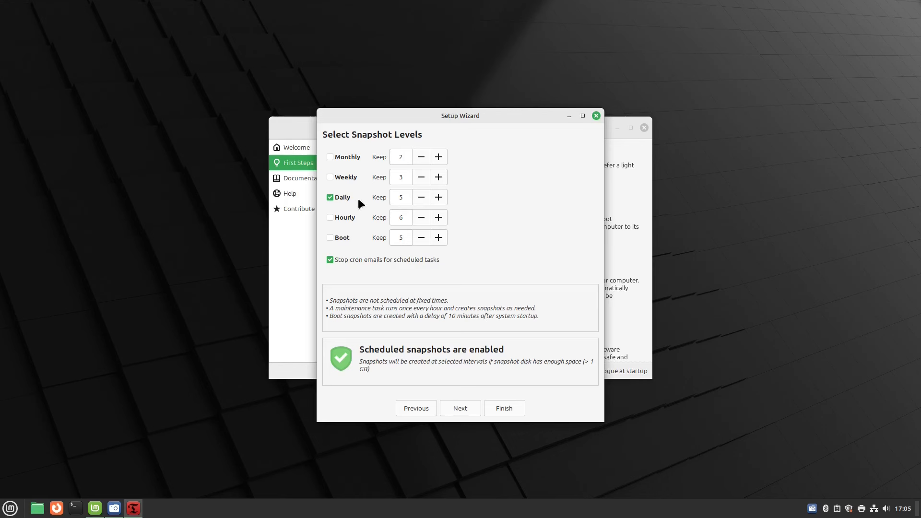
pyautogui.click(455, 408)
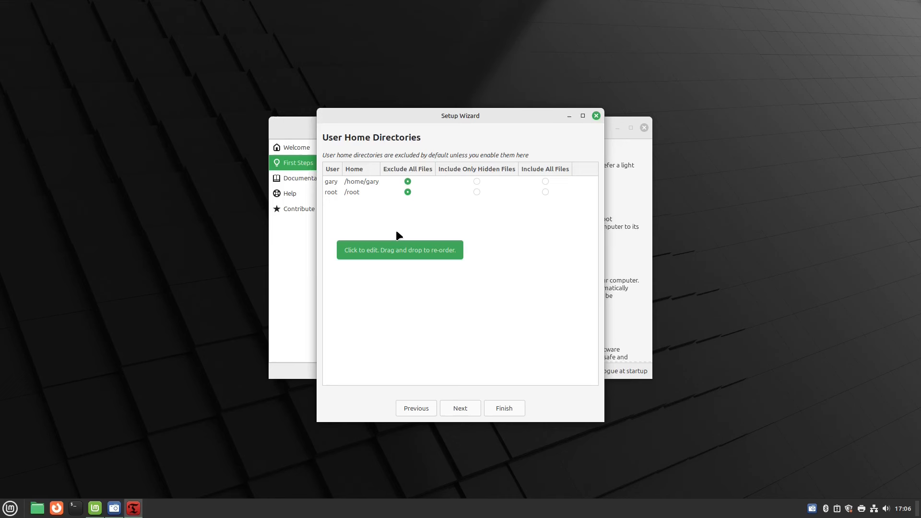
pyautogui.click(545, 183)
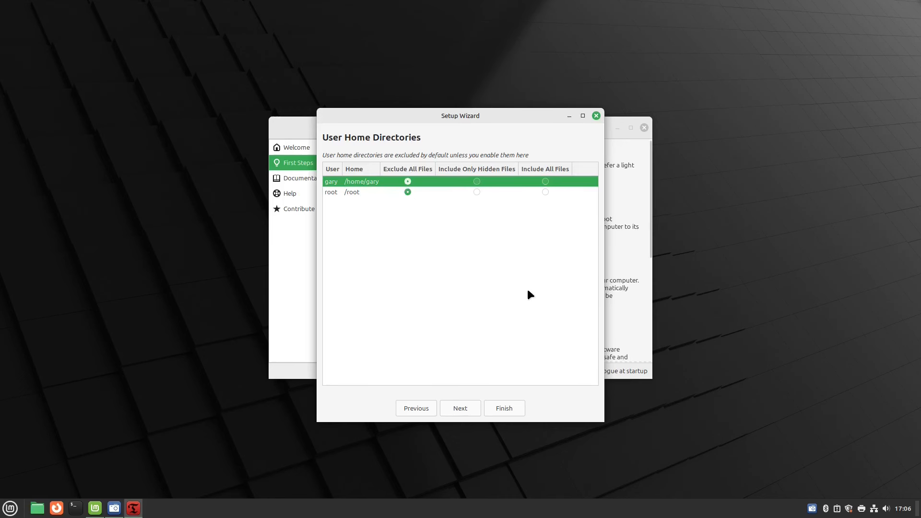
pyautogui.click(470, 408)
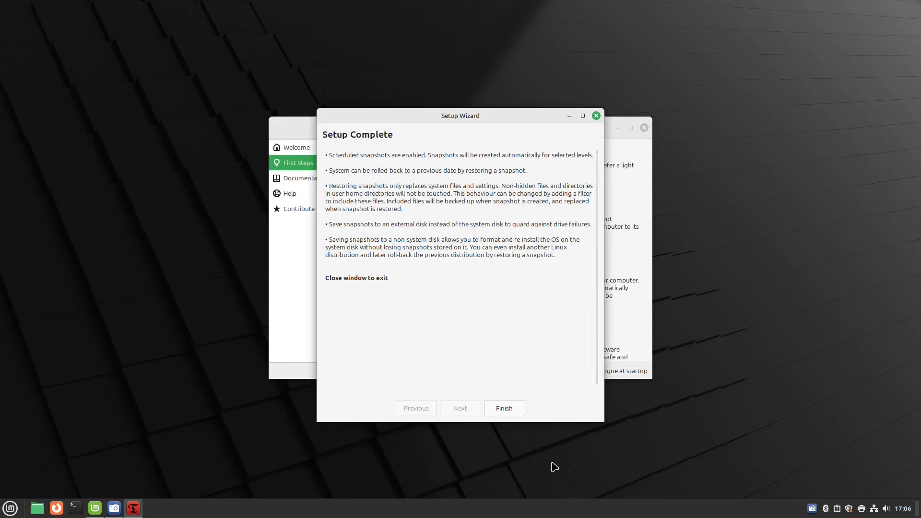
pyautogui.click(508, 409)
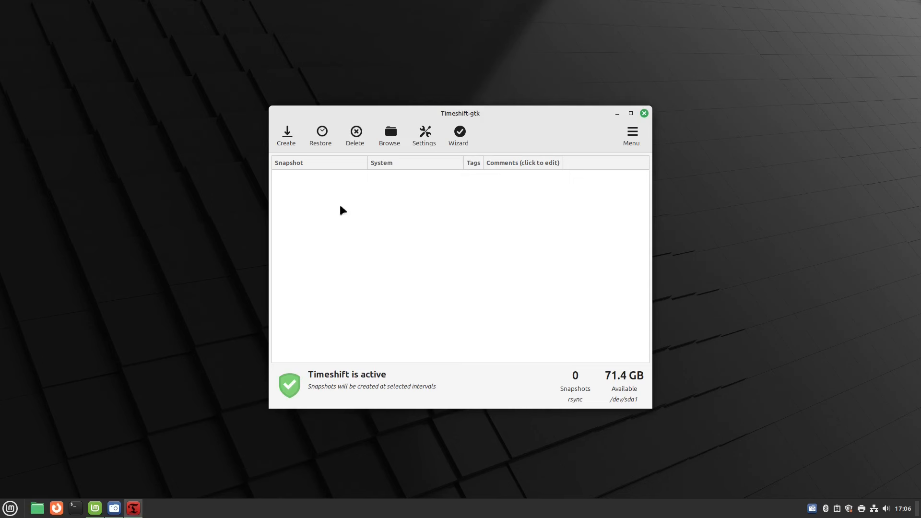
pyautogui.click(288, 136)
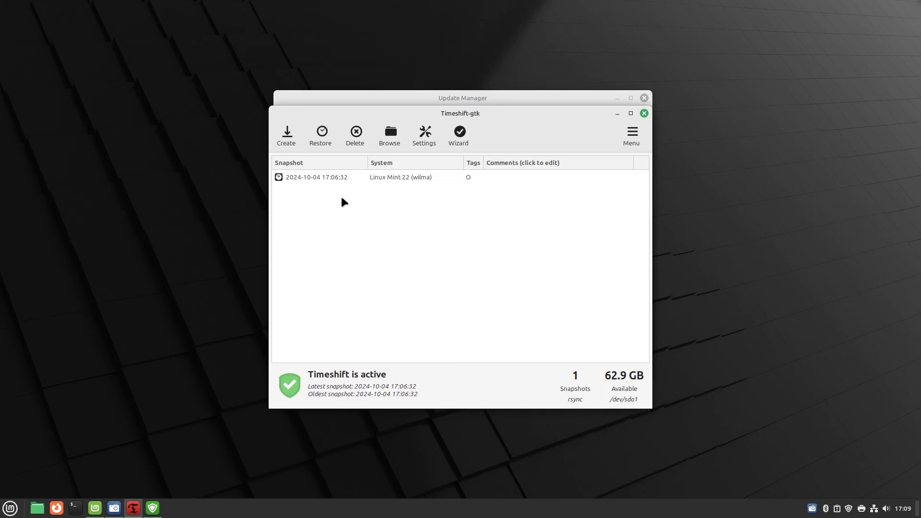
pyautogui.click(319, 178)
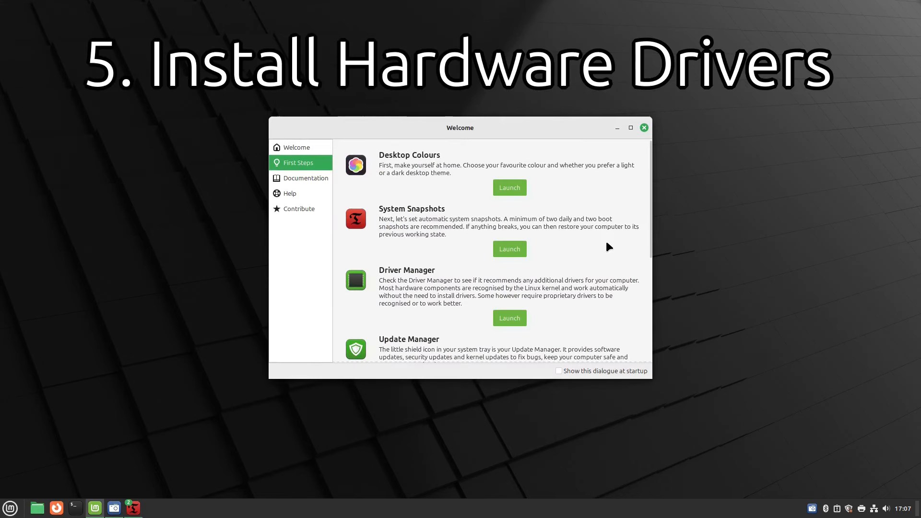
pyautogui.scroll(-1, 605, 245)
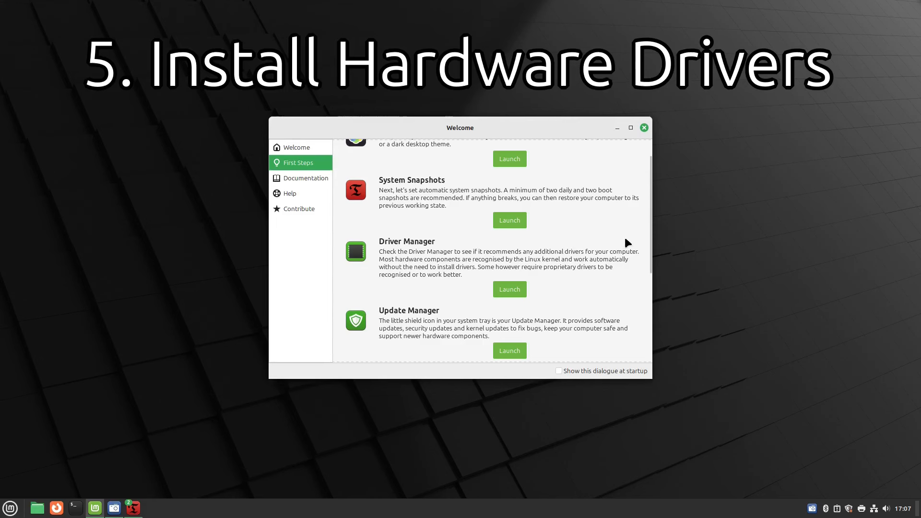
# Scroll the First Steps list down to the Driver Manager entry.
pyautogui.scroll(-1, 625, 239)
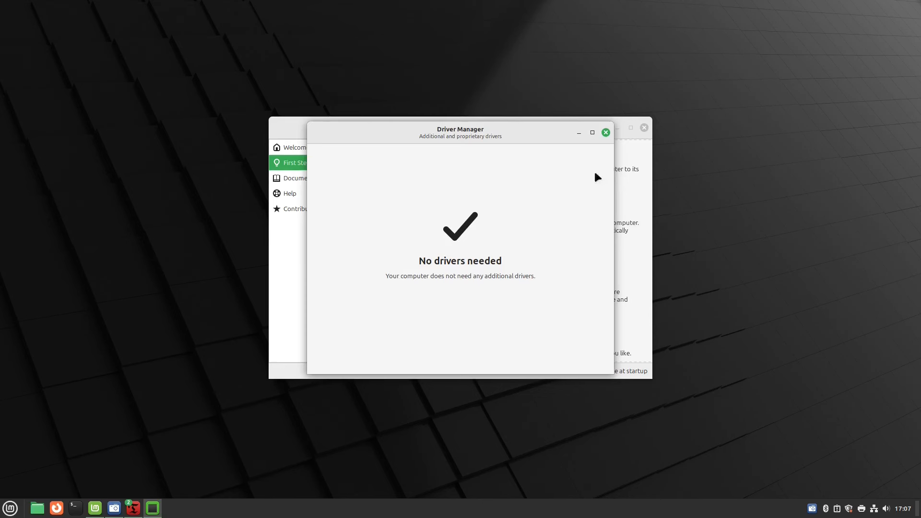
# Close Driver Manager and launch Update Manager from the First Steps list.
pyautogui.click(606, 132)
pyautogui.scroll(-2, 589, 277)
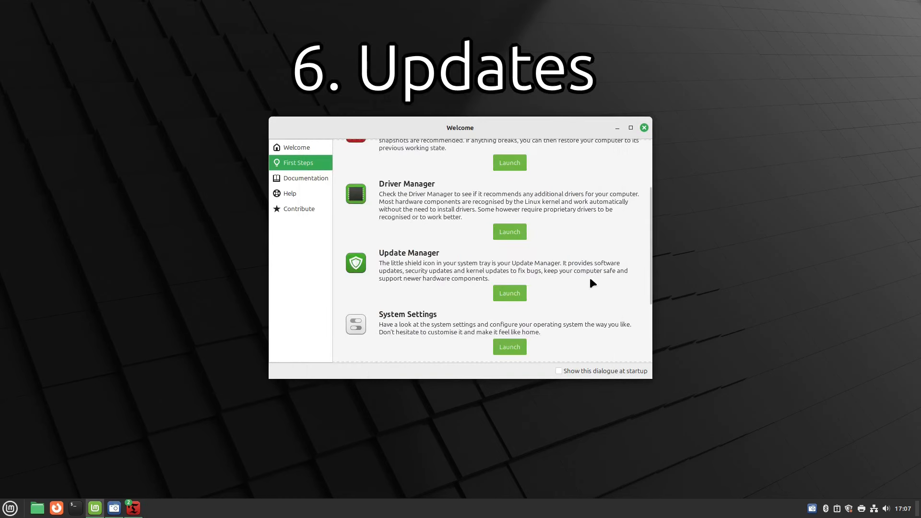
pyautogui.click(510, 291)
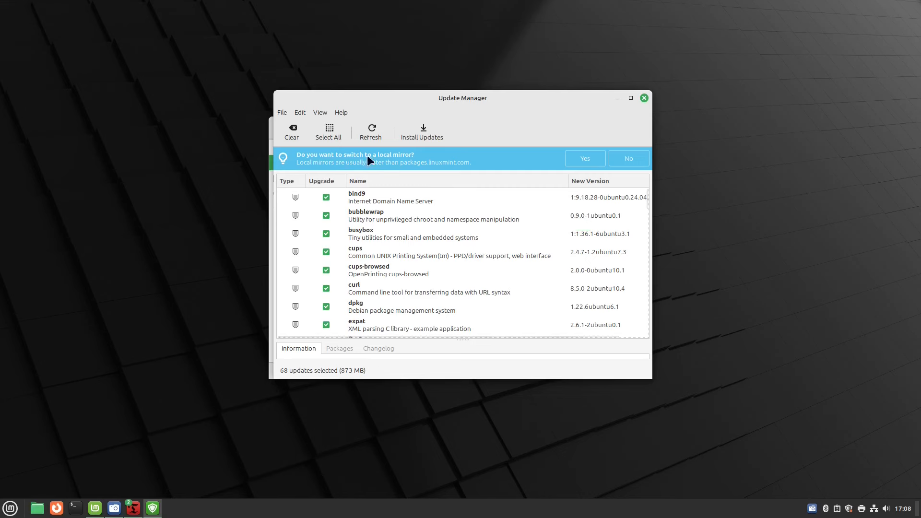
# Look through the 68 pending updates and decline switching to a local mirror.
pyautogui.scroll(-10, 545, 276)
pyautogui.scroll(-10, 549, 284)
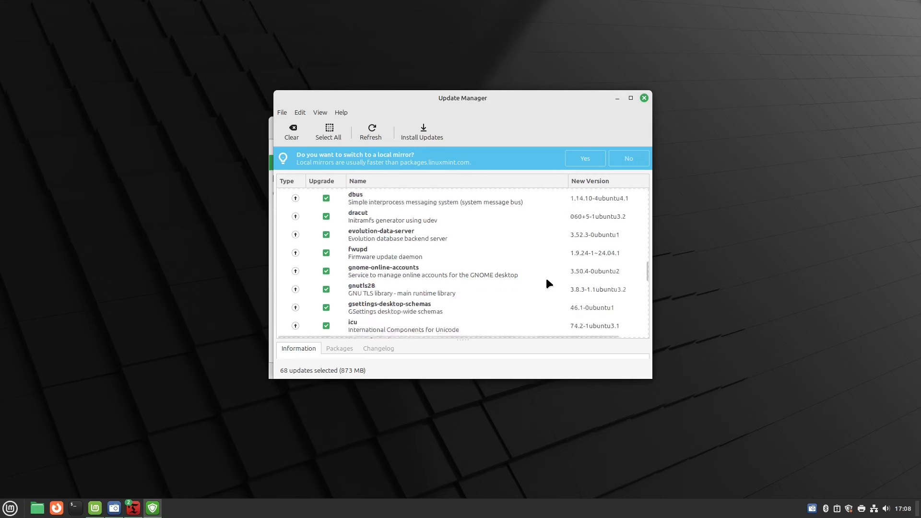
pyautogui.scroll(-2, 550, 284)
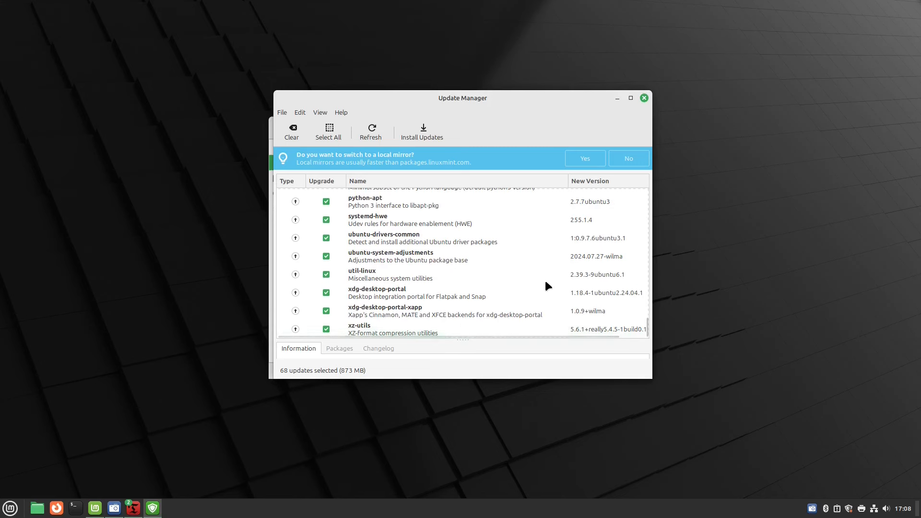
pyautogui.scroll(15, 545, 278)
pyautogui.scroll(5, 542, 280)
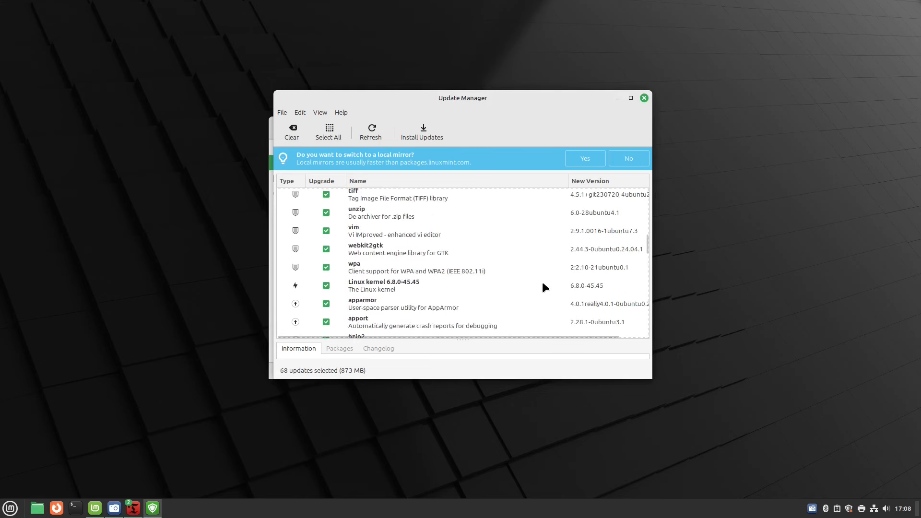
pyautogui.click(628, 158)
# Start installing the 68 selected updates, authenticating with the administrator password.
pyautogui.click(423, 132)
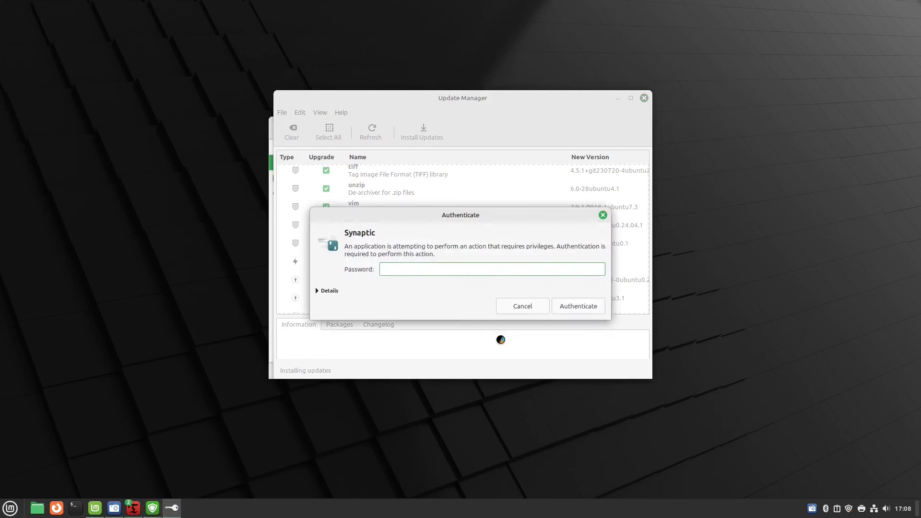
pyautogui.write('••••••••••')
pyautogui.press('Return')
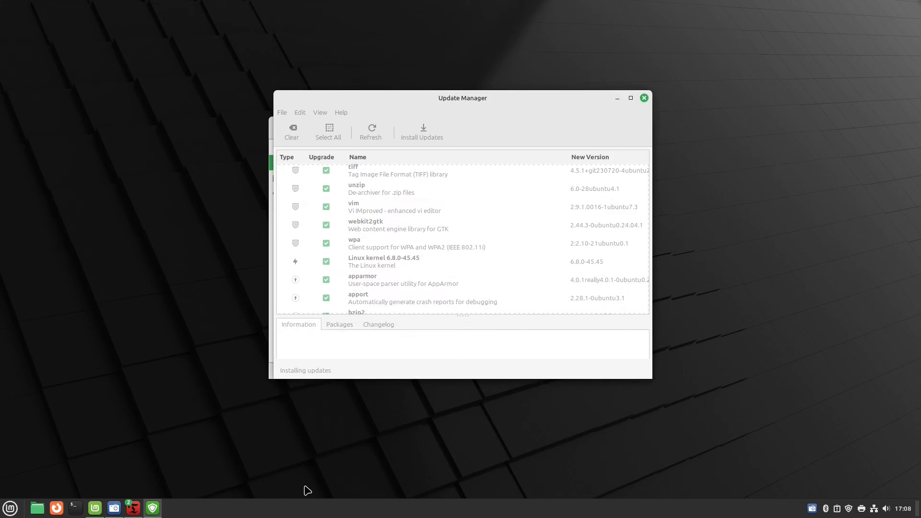
# Search the menu for 'updat', then reposition the progress window and minimise Update Manager to reveal Welcome.
pyautogui.click(10, 509)
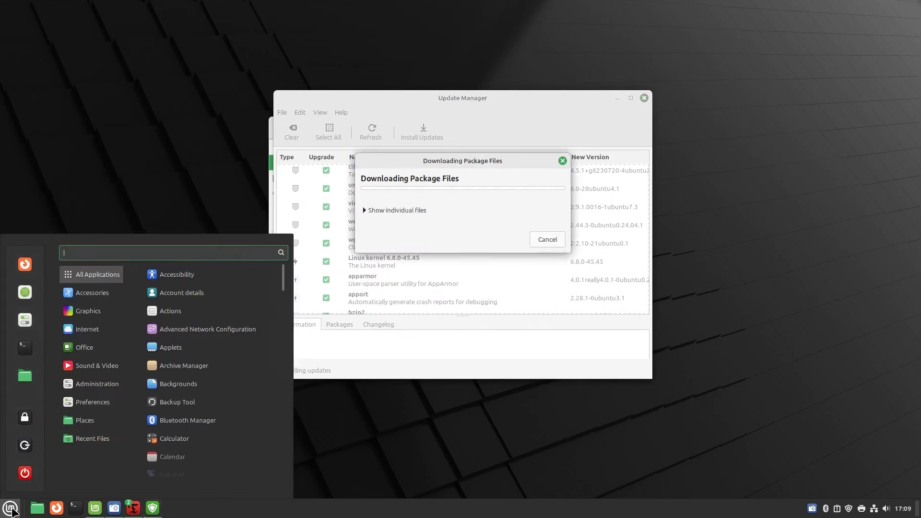
pyautogui.write('tim')
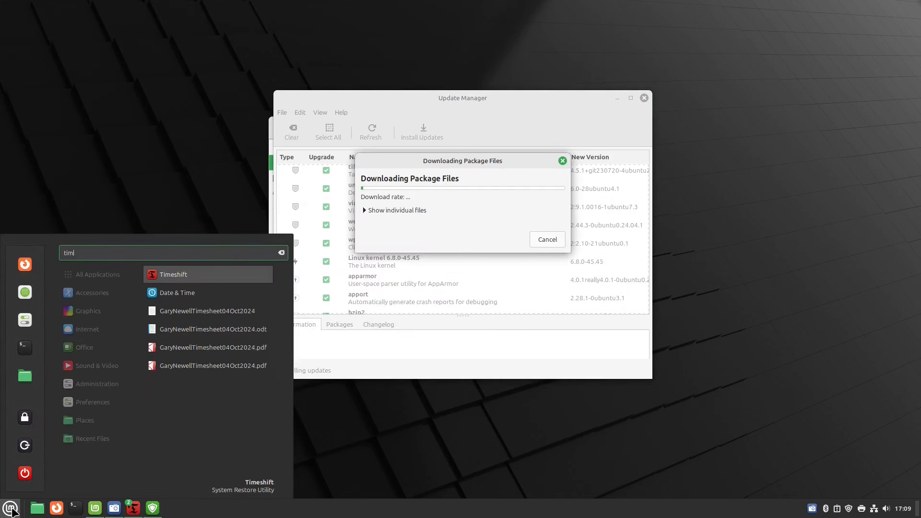
pyautogui.press('BackSpace')
pyautogui.press('BackSpace')
pyautogui.press('BackSpace')
pyautogui.press('BackSpace')
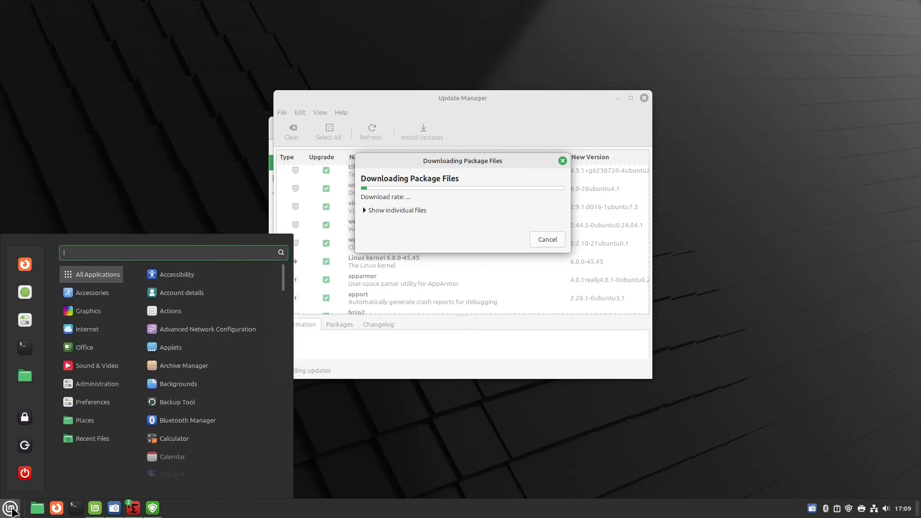
pyautogui.write('update')
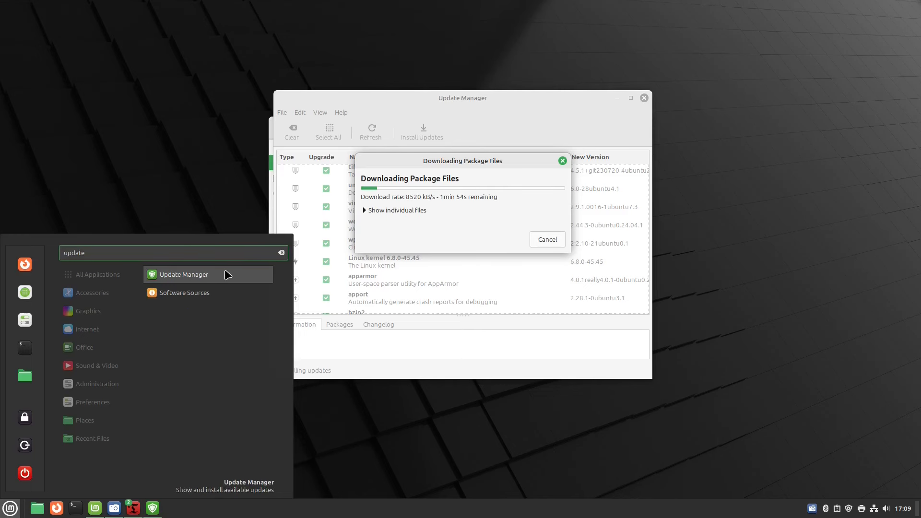
pyautogui.click(422, 291)
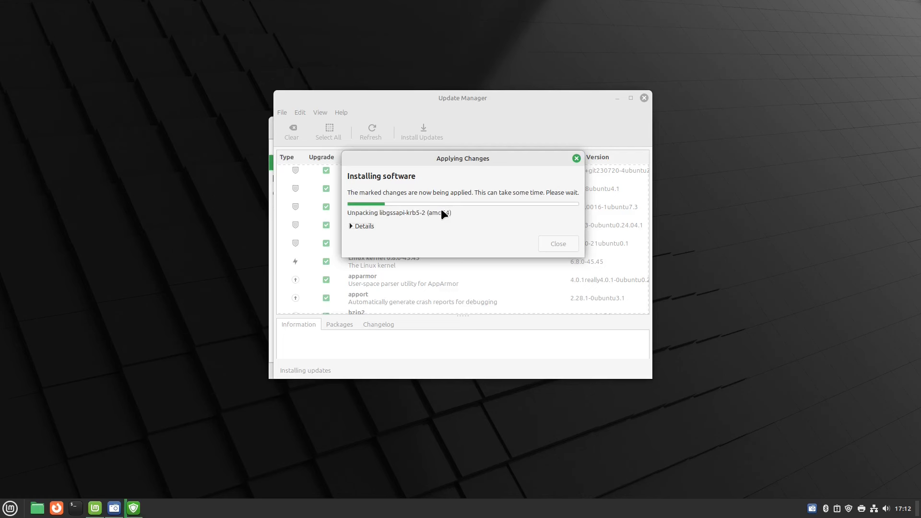
pyautogui.moveTo(531, 155); pyautogui.dragTo(595, 219)
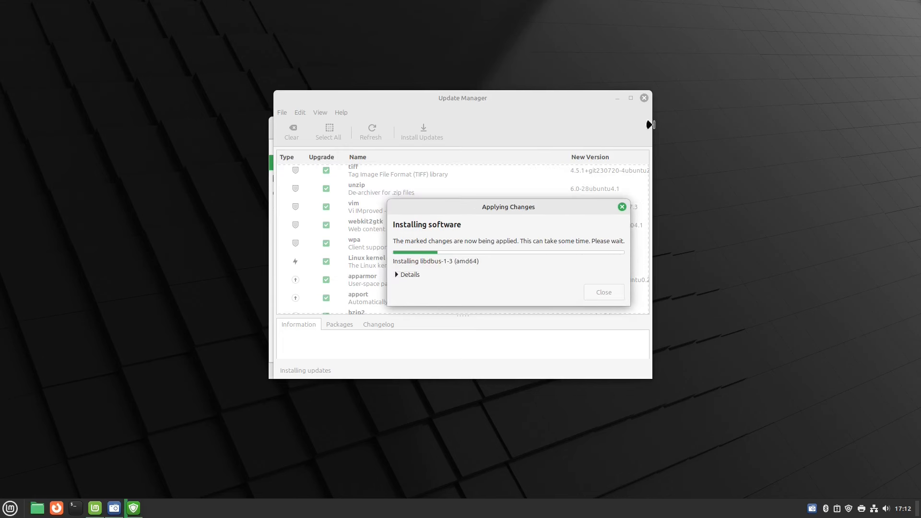
pyautogui.click(615, 99)
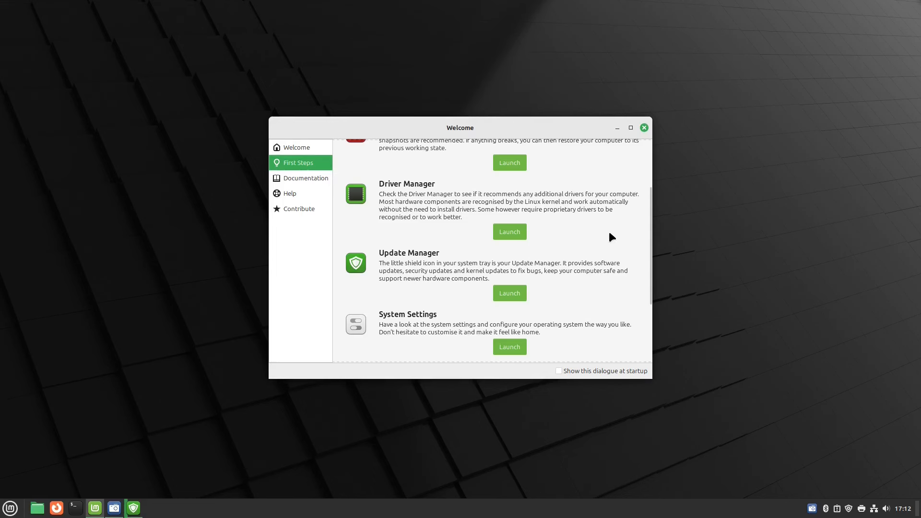
# Close Update Manager, relaunch it to confirm 'Your system is up to date', then close it again.
pyautogui.scroll(-3, 609, 234)
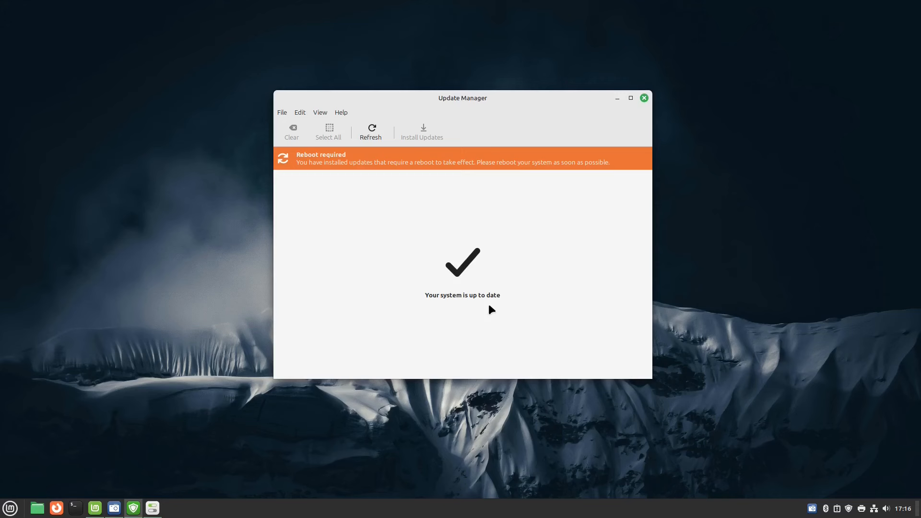
pyautogui.click(643, 98)
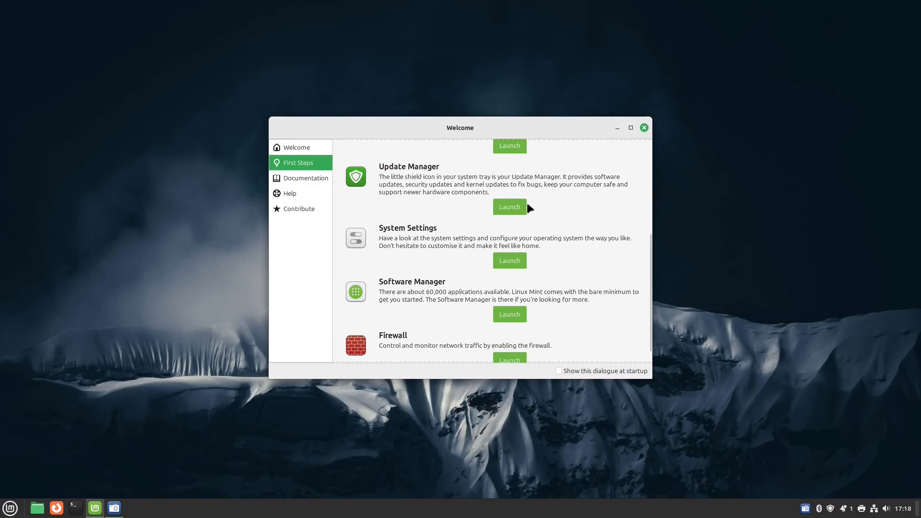
pyautogui.click(509, 206)
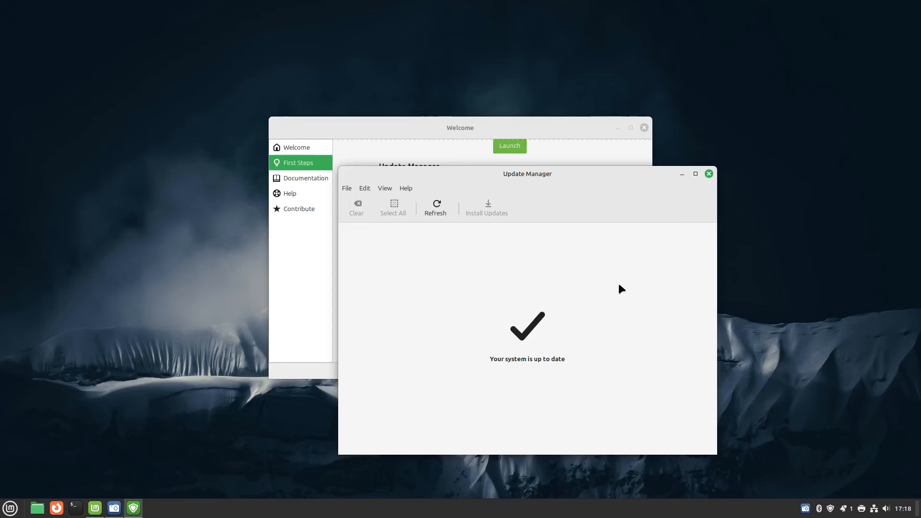
pyautogui.click(709, 172)
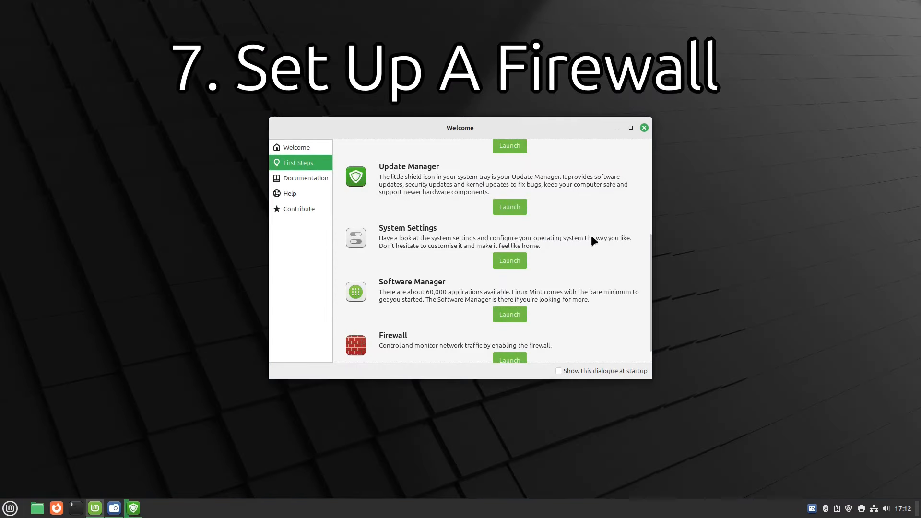
pyautogui.scroll(-1, 594, 240)
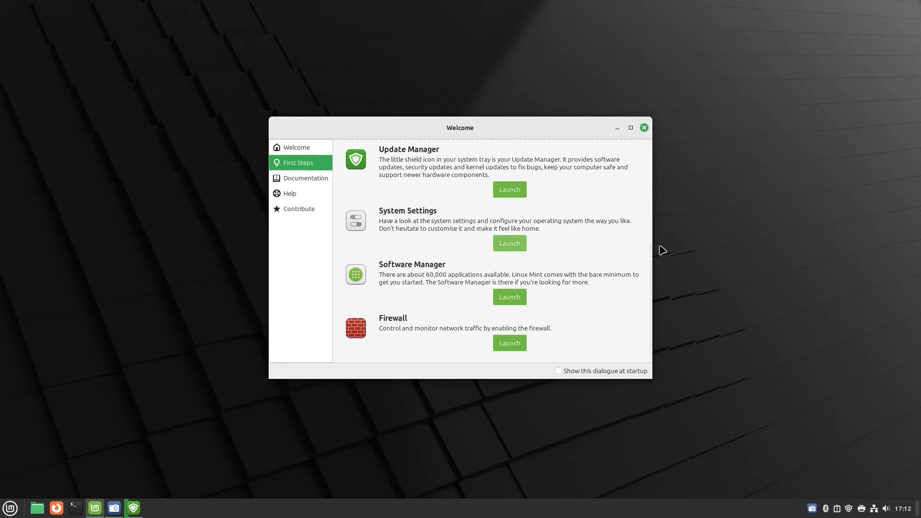
# Launch the Firewall configuration with the admin password and move its window toward the centre.
pyautogui.click(507, 346)
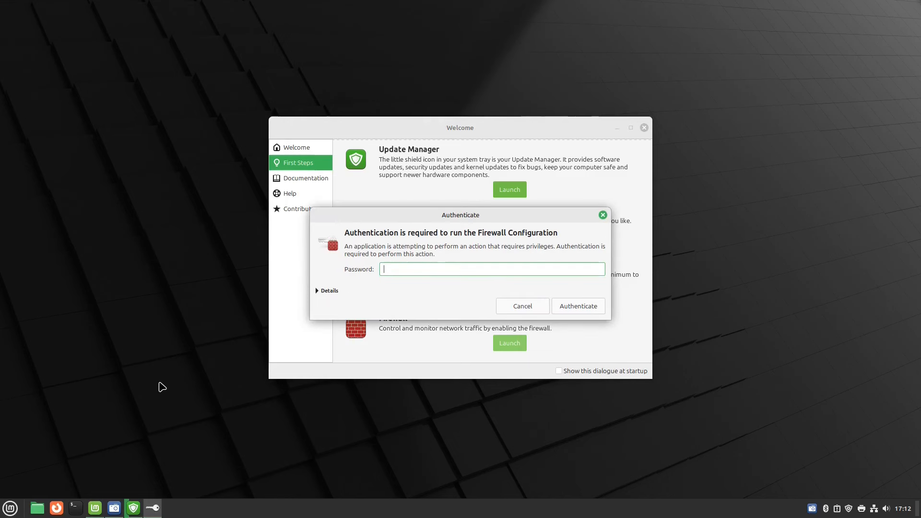
pyautogui.write('••••••••••')
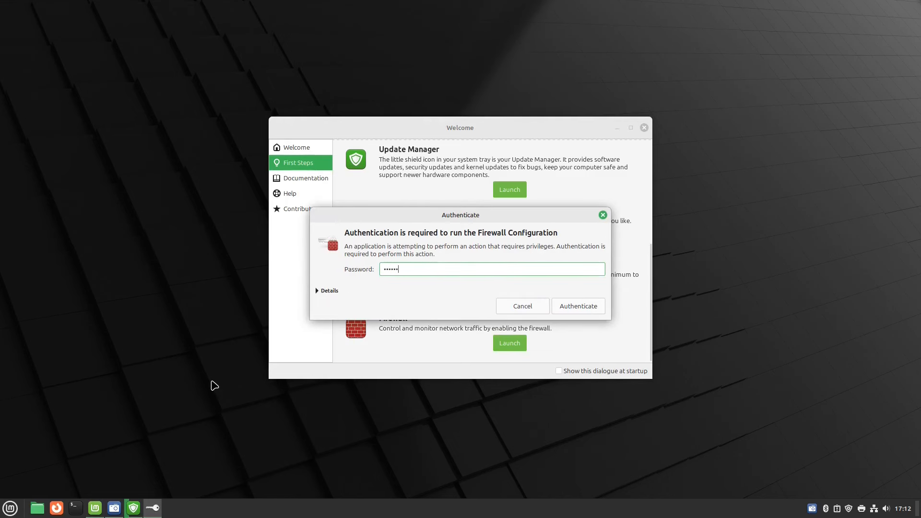
pyautogui.press('Return')
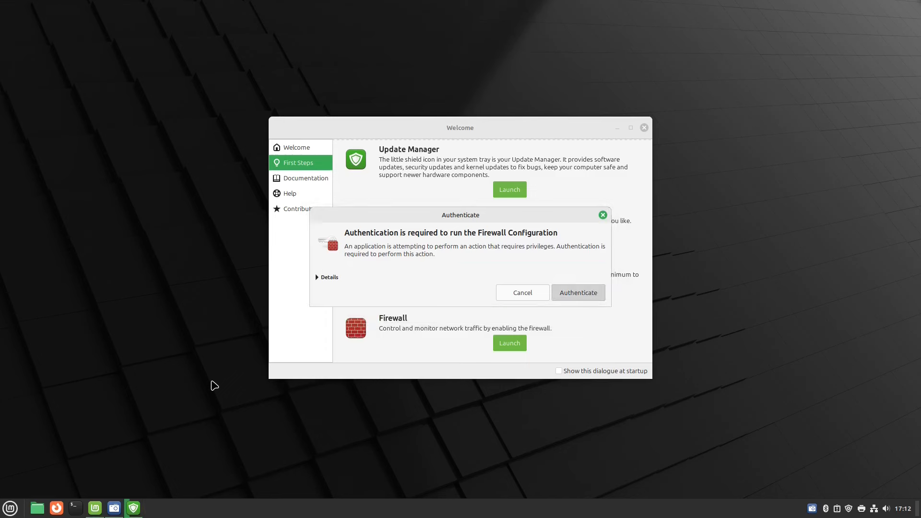
pyautogui.moveTo(112, 84); pyautogui.dragTo(503, 85)
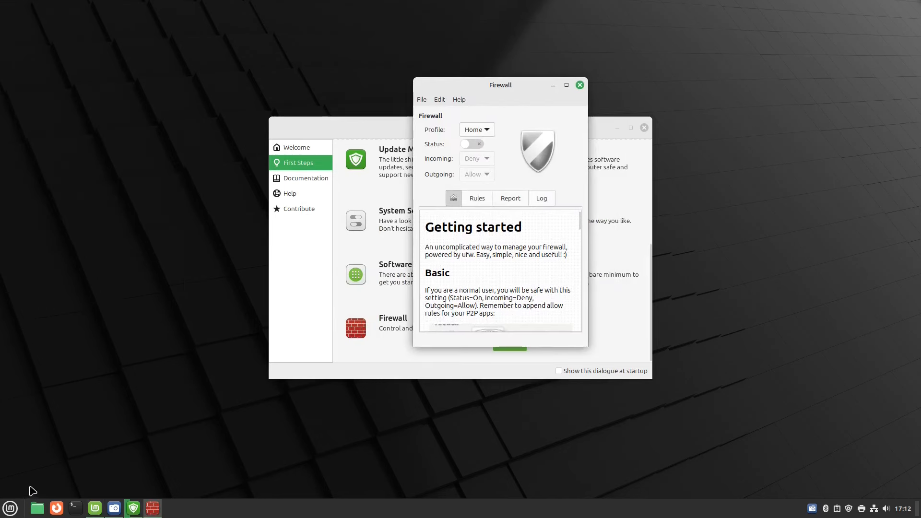
# Search the menu for 'firewal', enlarge the Firewall window, and switch the Status toggle on.
pyautogui.click(10, 507)
pyautogui.write('firewal')
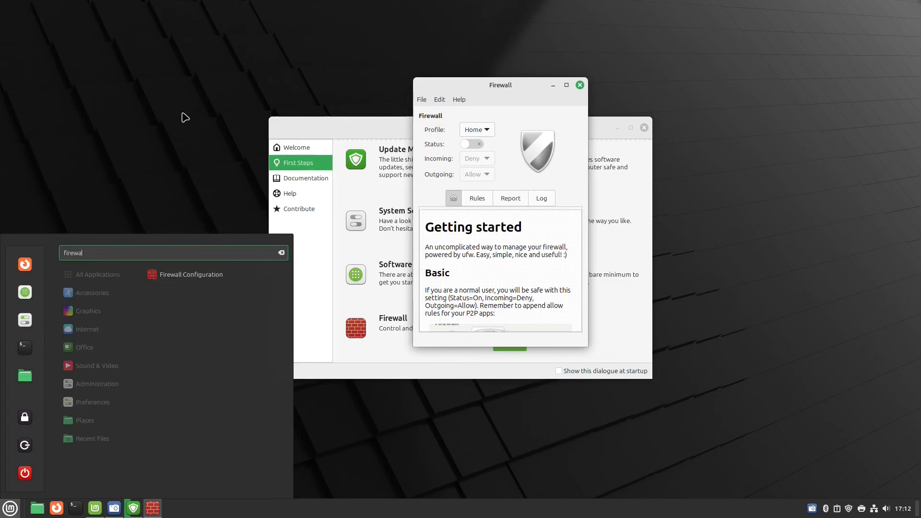
pyautogui.click(182, 96)
pyautogui.moveTo(588, 345); pyautogui.dragTo(654, 446)
pyautogui.scroll(-10, 531, 324)
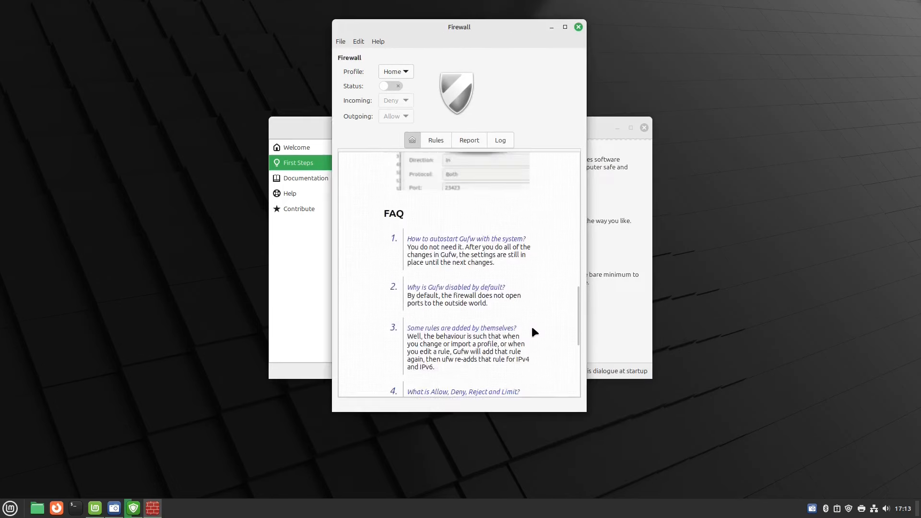
pyautogui.scroll(10, 532, 329)
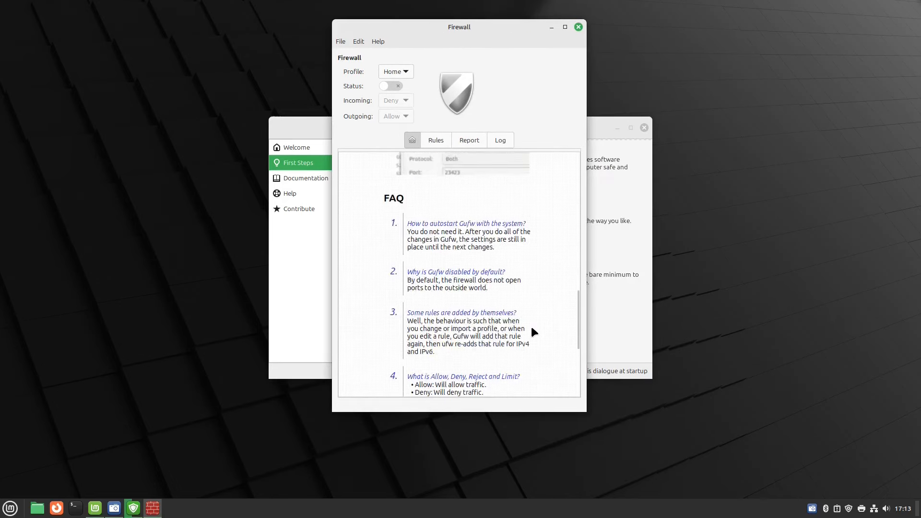
pyautogui.scroll(3, 531, 324)
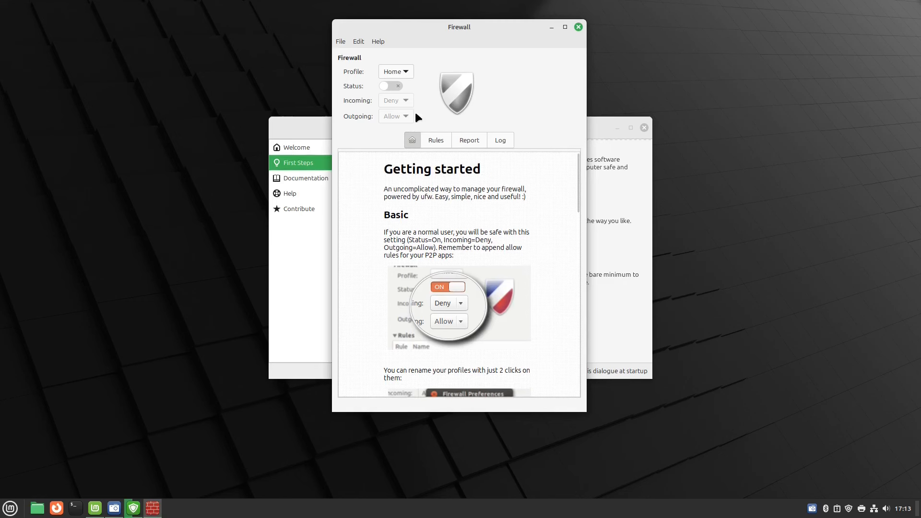
pyautogui.click(396, 85)
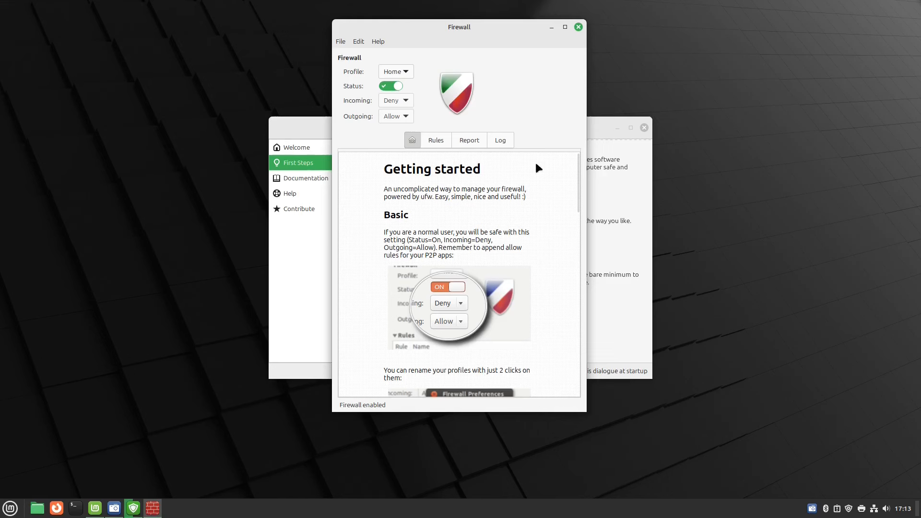
# Toggle the firewall off and back on, then review its Rules, Report and Log tabs.
pyautogui.click(395, 86)
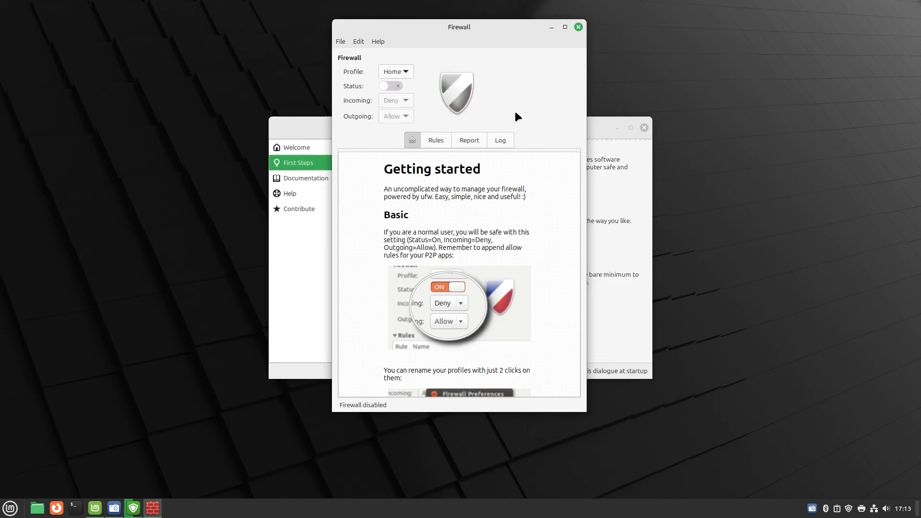
pyautogui.click(393, 85)
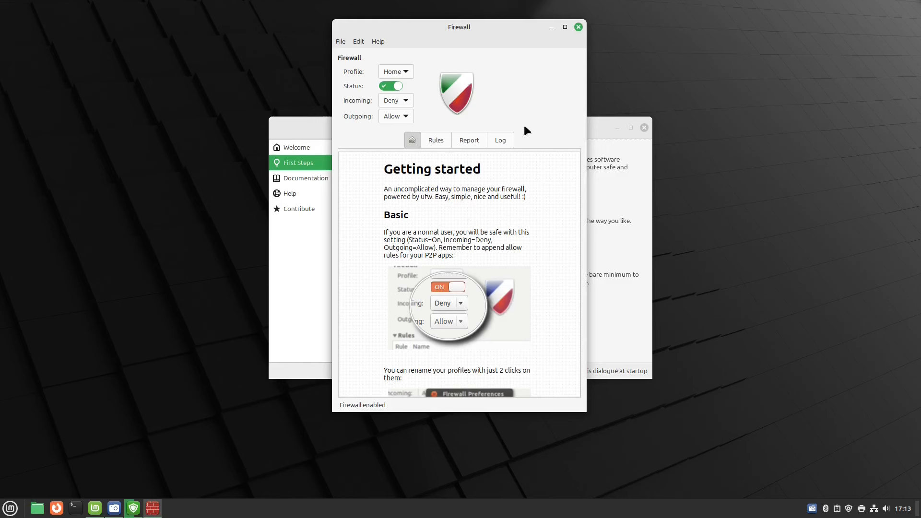
pyautogui.click(435, 140)
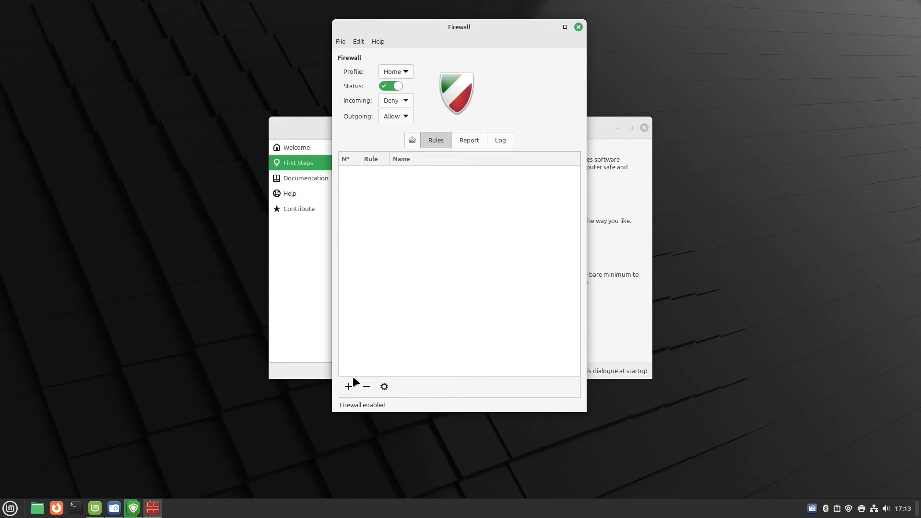
pyautogui.click(472, 141)
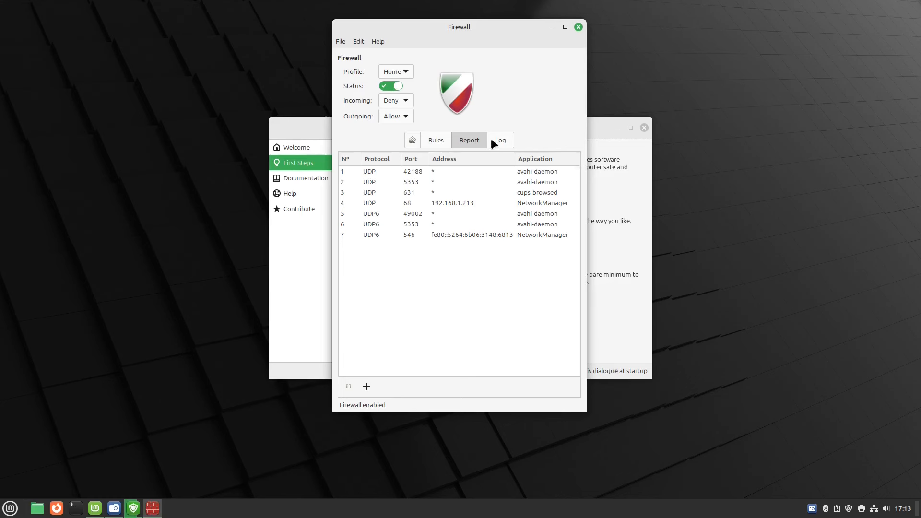
pyautogui.click(504, 143)
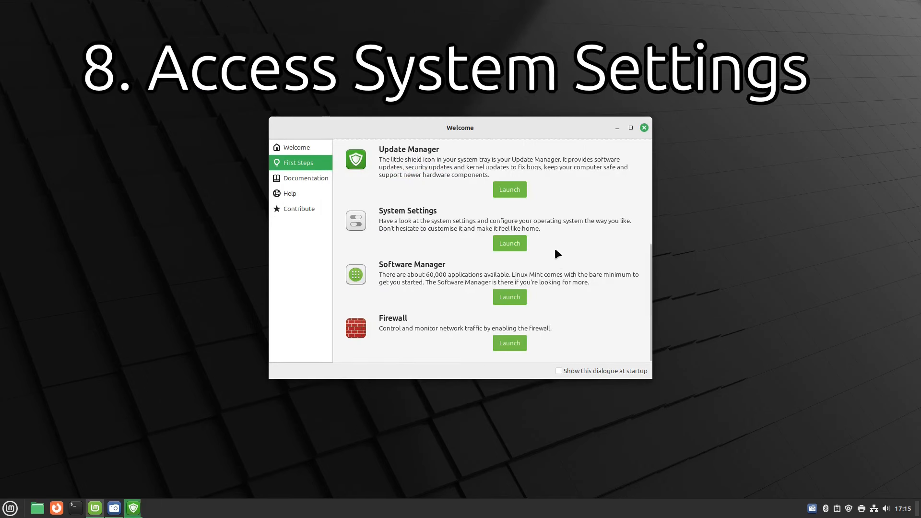
# Launch System Settings from the Welcome screen and locate it in the menu by searching 'syste'.
pyautogui.click(511, 245)
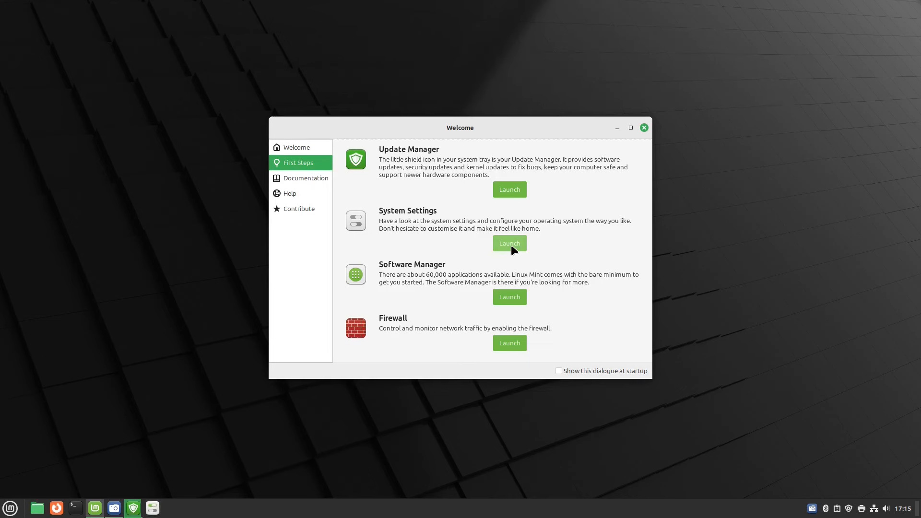
pyautogui.click(16, 515)
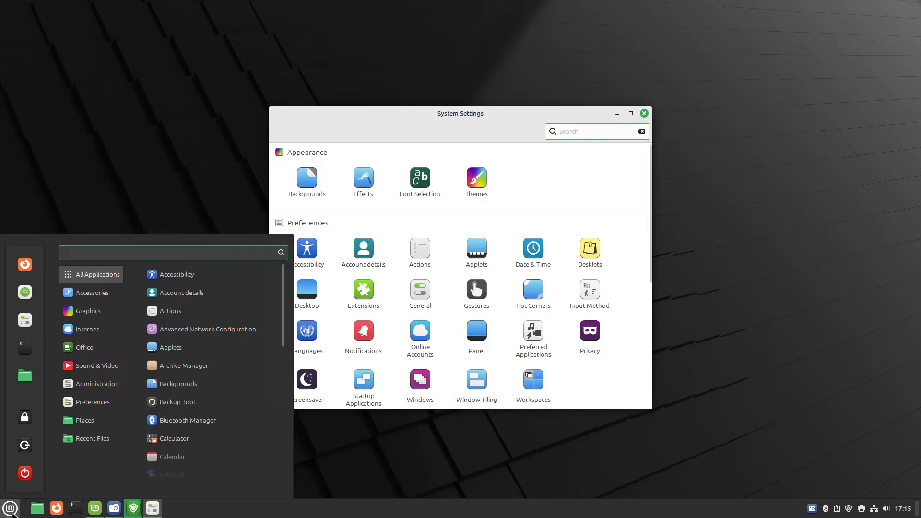
pyautogui.write('syste')
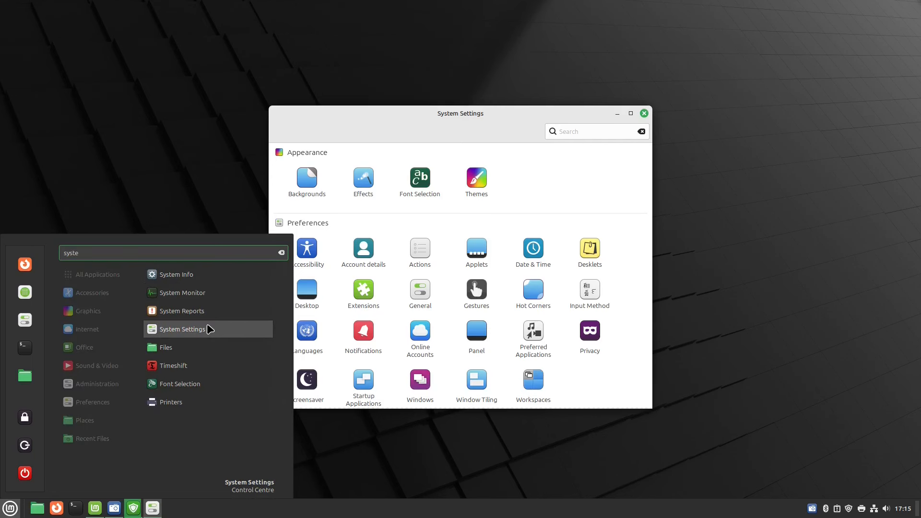
pyautogui.click(211, 144)
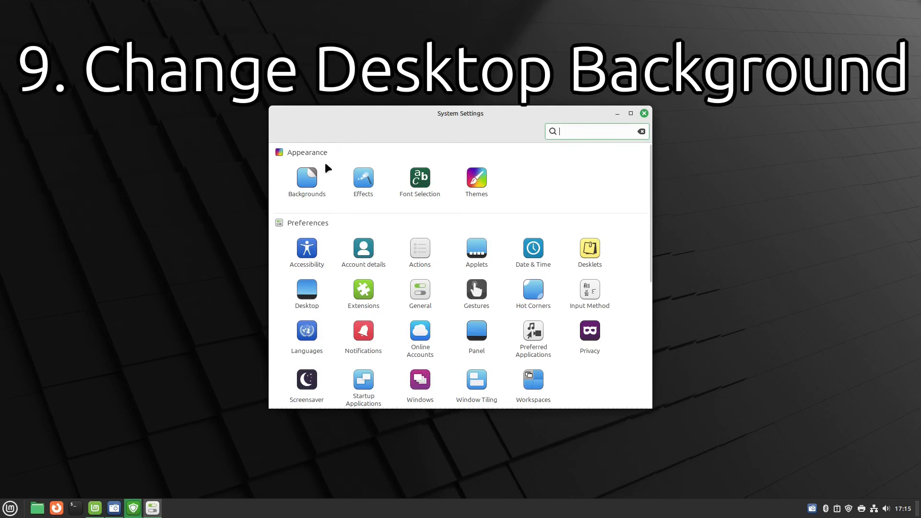
# Open the Backgrounds settings and try the Wilma wallpapers Blanket and White Sands.
pyautogui.rightClick(125, 181)
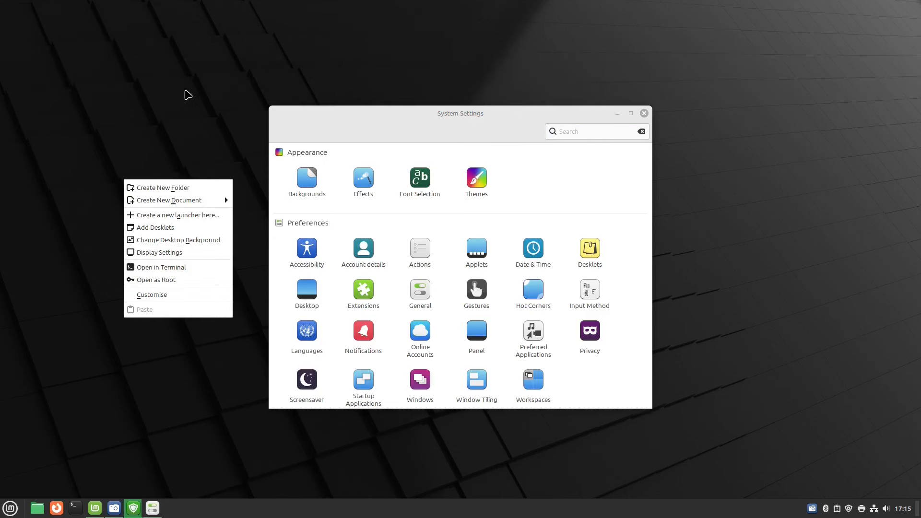
pyautogui.click(185, 90)
pyautogui.click(307, 181)
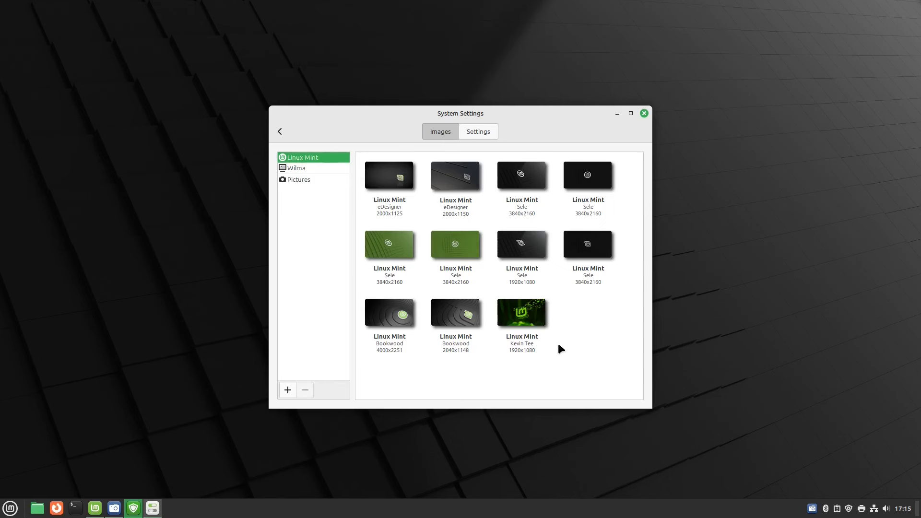
pyautogui.click(304, 168)
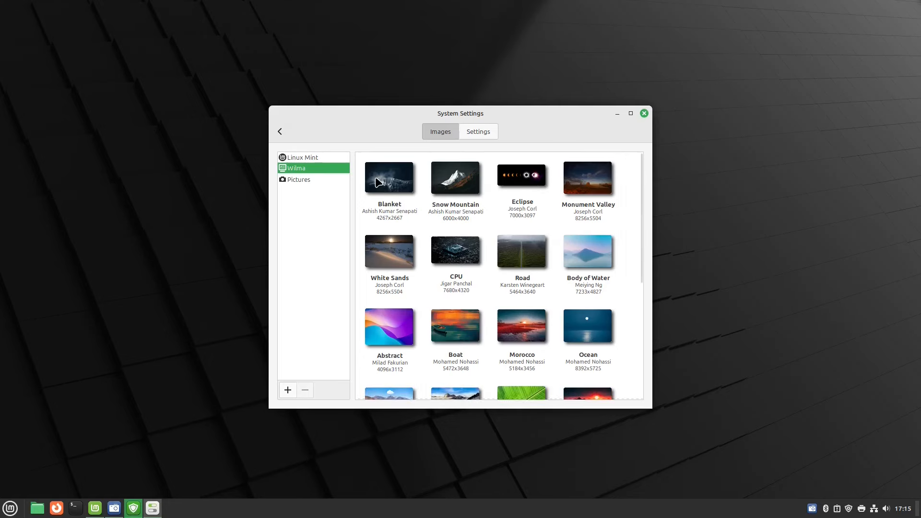
pyautogui.click(389, 185)
pyautogui.moveTo(556, 110); pyautogui.dragTo(697, 166)
pyautogui.click(618, 128)
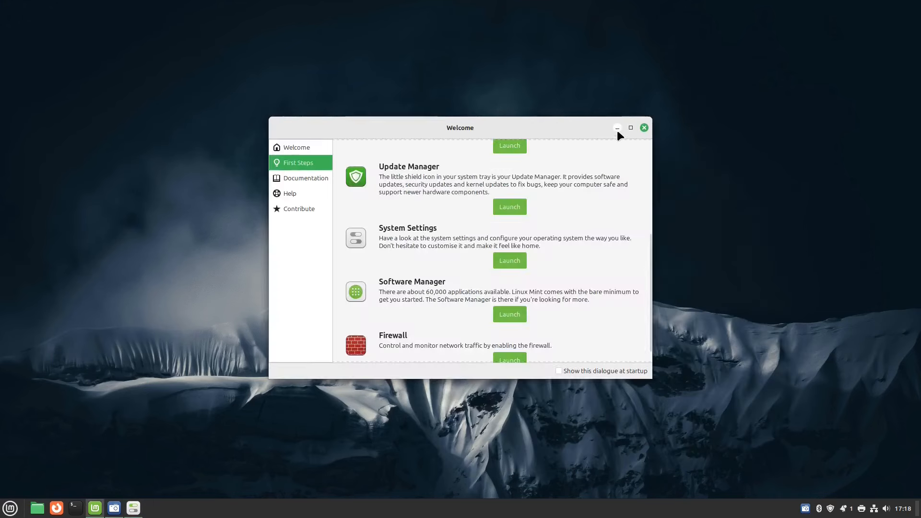
pyautogui.click(617, 128)
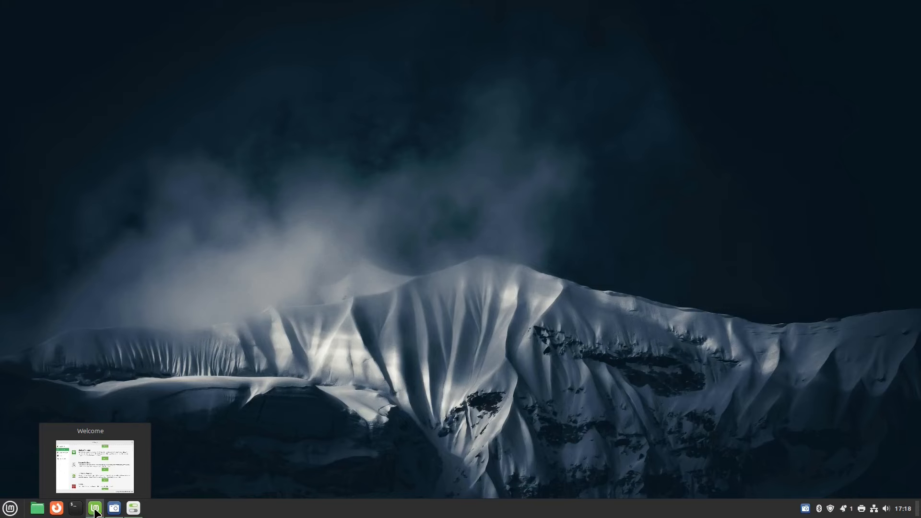
pyautogui.click(134, 508)
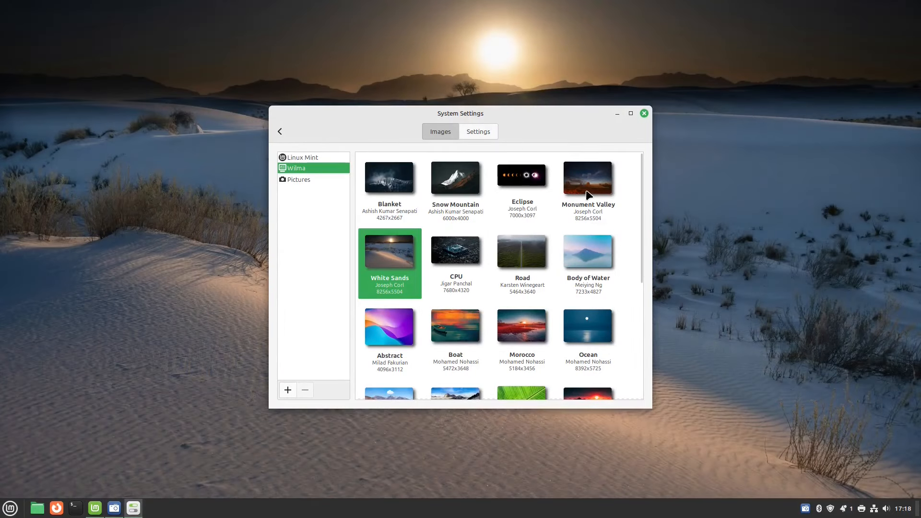
pyautogui.click(617, 113)
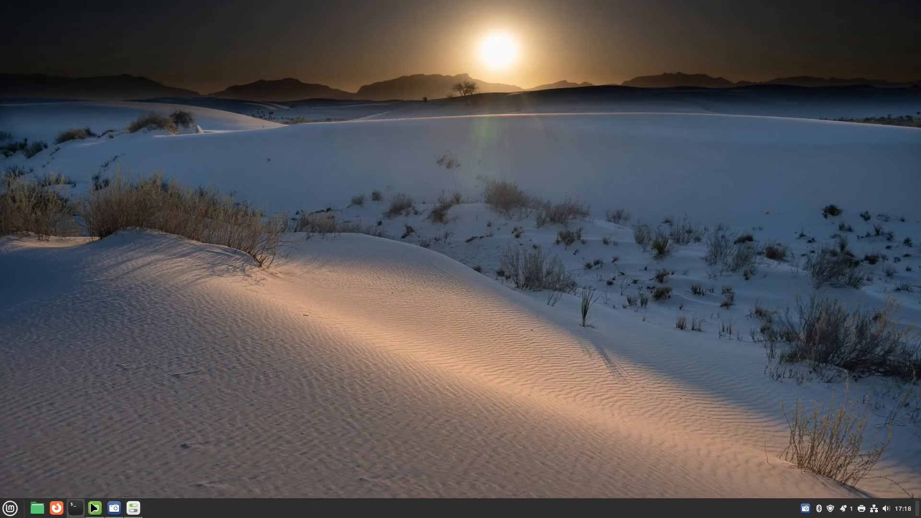
# Try Wilma's England wallpaper, then set windows11.png from Pictures as the desktop background.
pyautogui.click(137, 512)
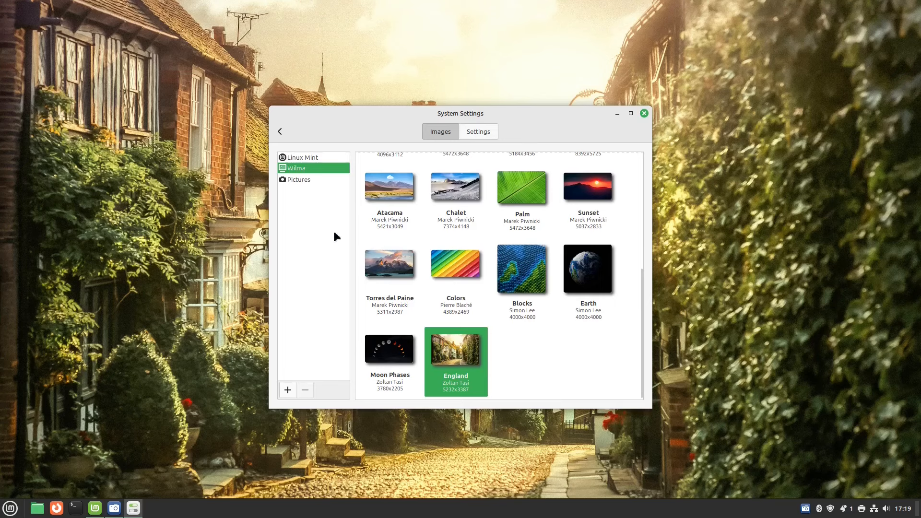
pyautogui.click(293, 181)
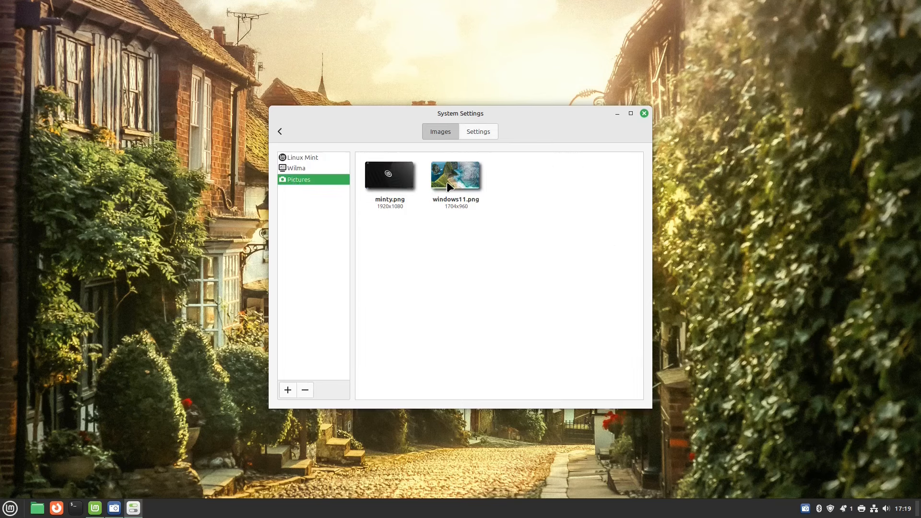
pyautogui.click(449, 186)
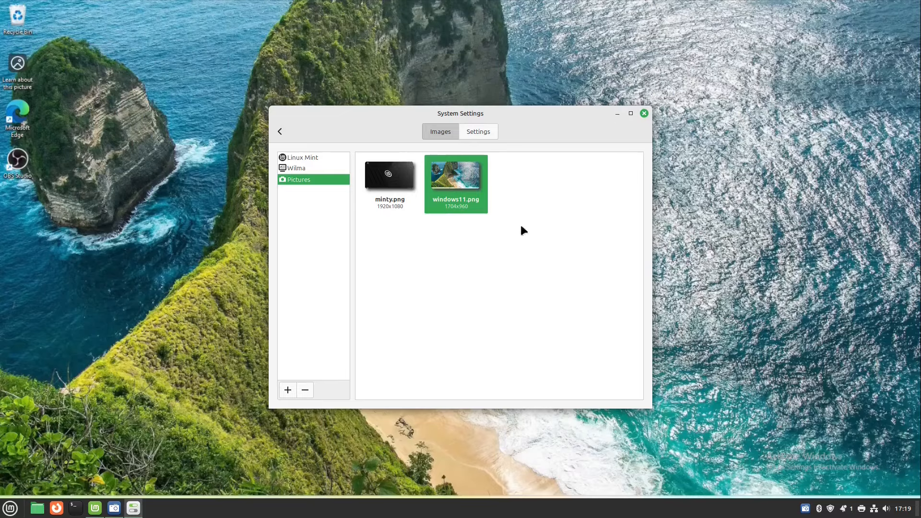
pyautogui.click(615, 115)
pyautogui.hotkey('alt', 'Tab')
pyautogui.click(288, 390)
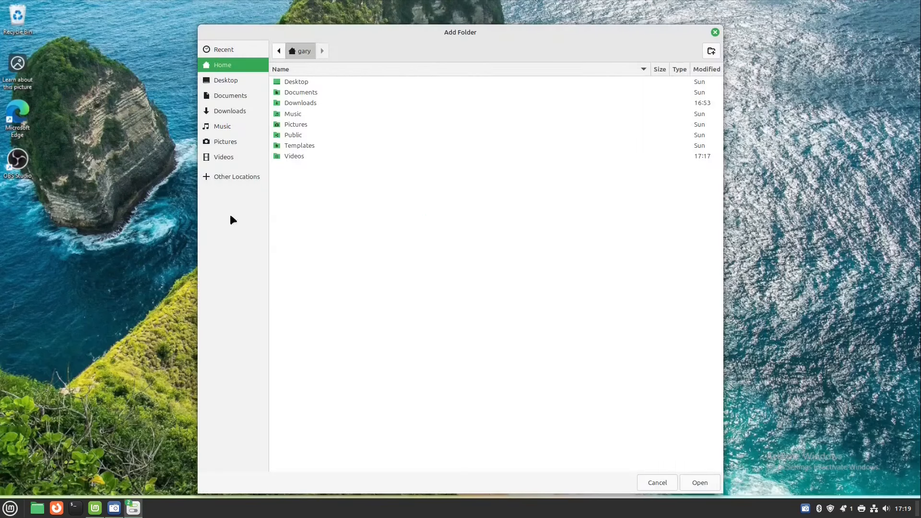
# After browsing the external drive, add the home Pictures 'wallpaper' folder as a background collection.
pyautogui.click(209, 177)
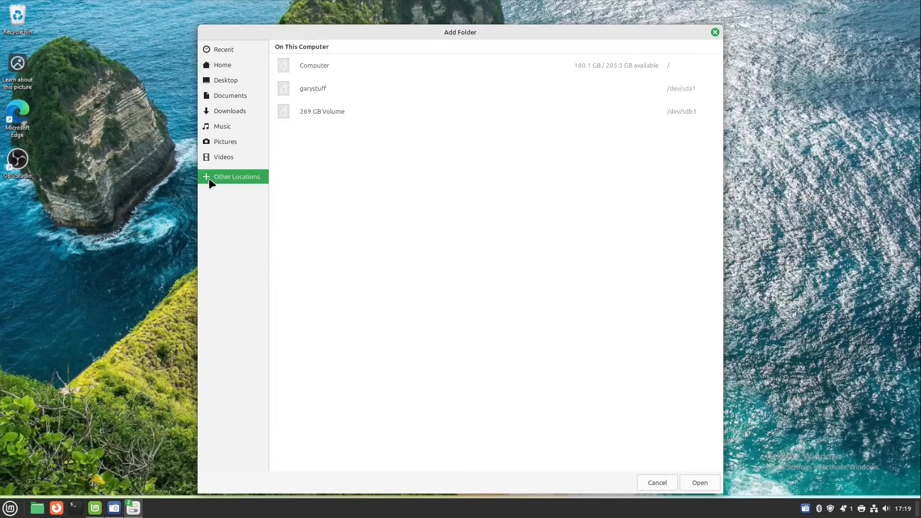
pyautogui.click(324, 93)
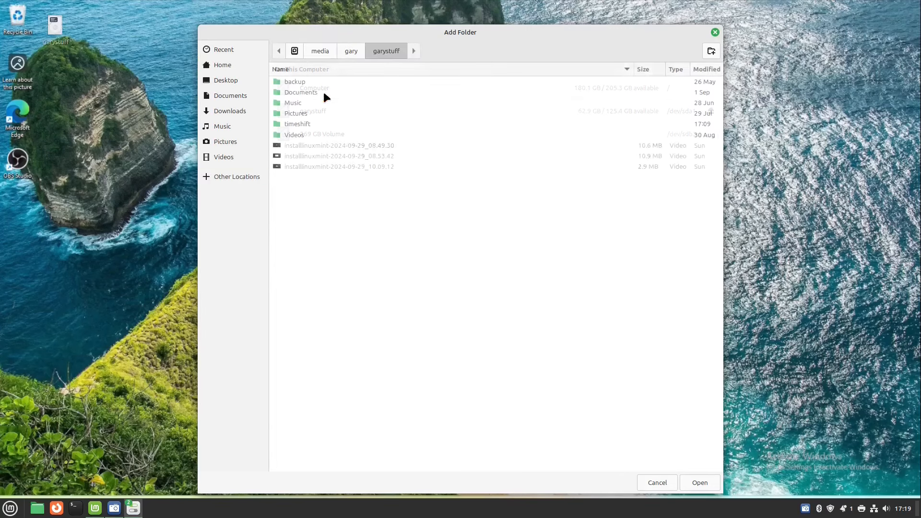
pyautogui.doubleClick(320, 113)
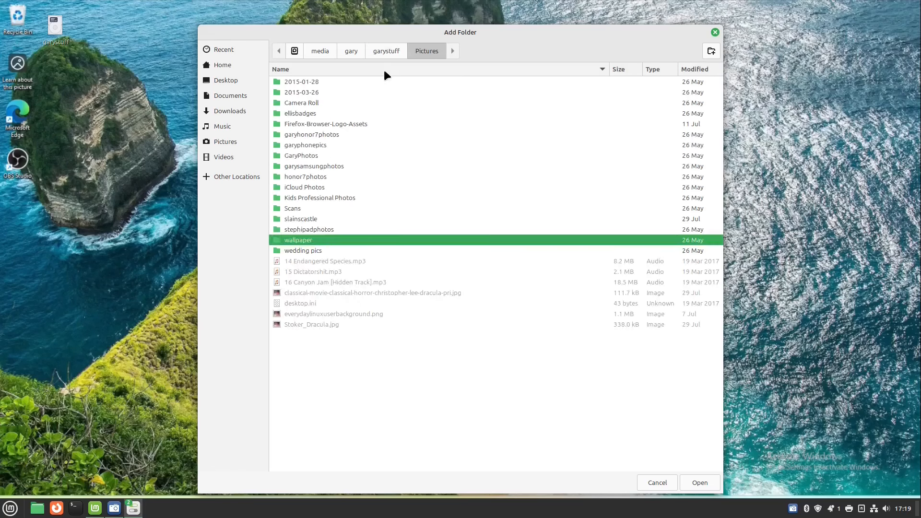
pyautogui.click(216, 142)
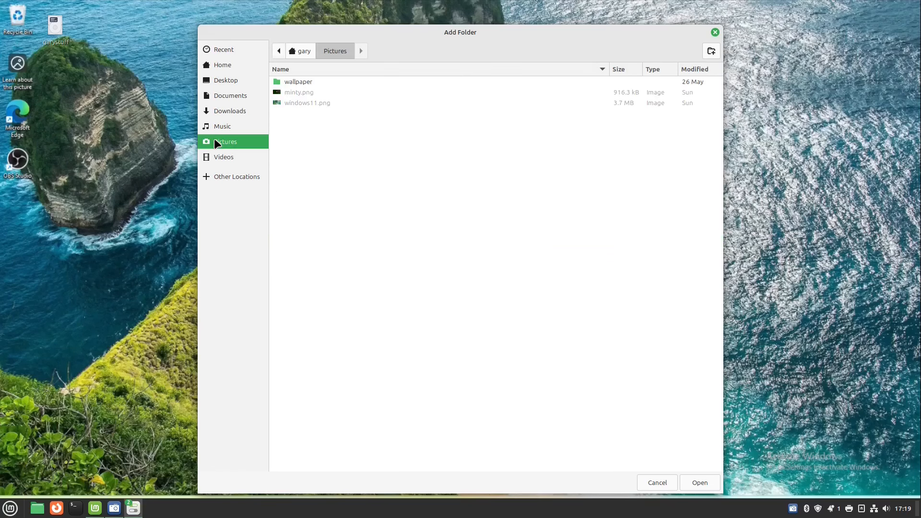
pyautogui.doubleClick(306, 85)
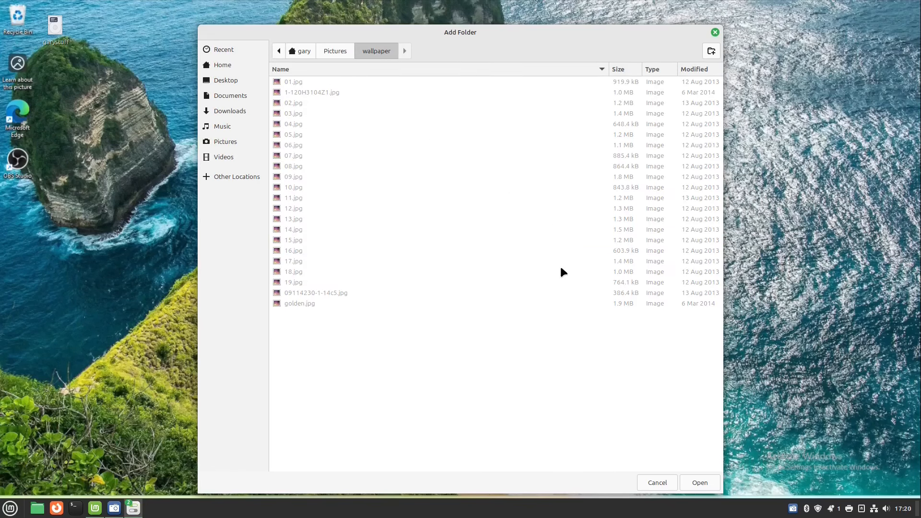
pyautogui.click(699, 484)
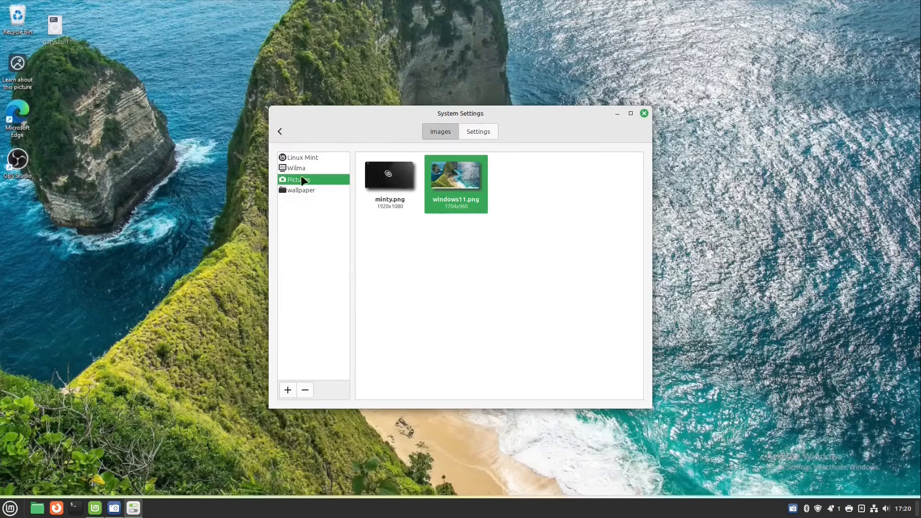
# Set the penguin image 04.jpg from the wallpaper collection as background, keeping Picture aspect on Zoom.
pyautogui.click(298, 189)
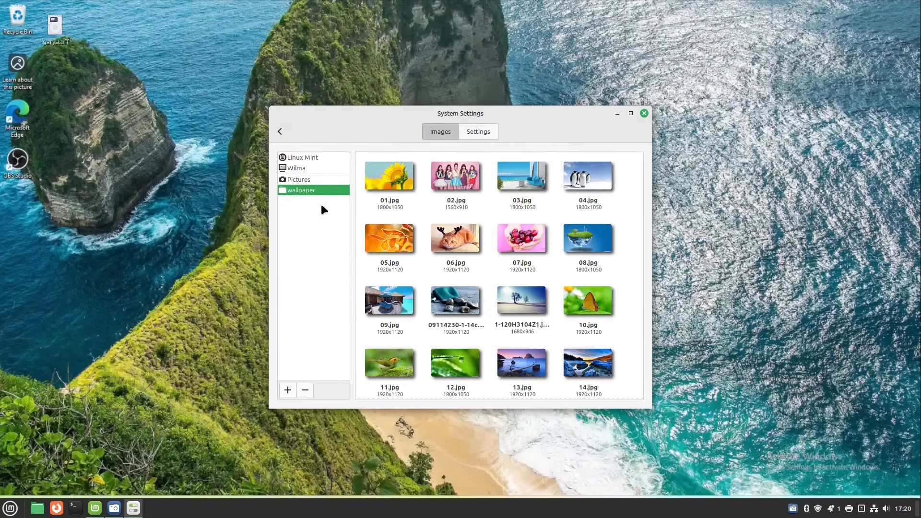
pyautogui.scroll(-3, 618, 226)
pyautogui.scroll(3, 618, 230)
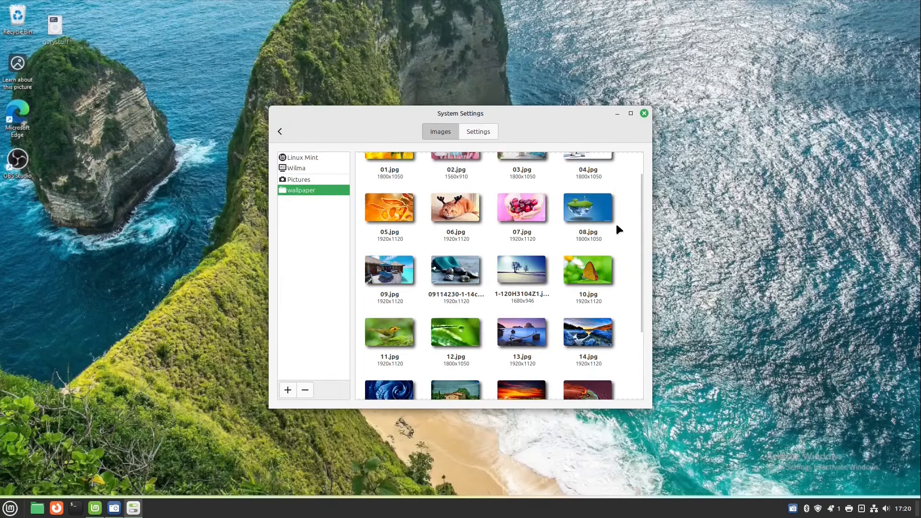
pyautogui.click(576, 175)
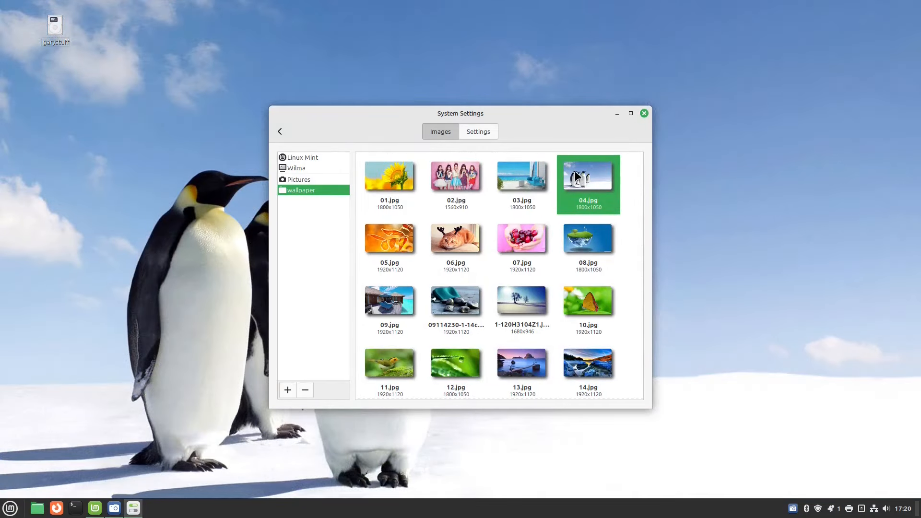
pyautogui.click(478, 133)
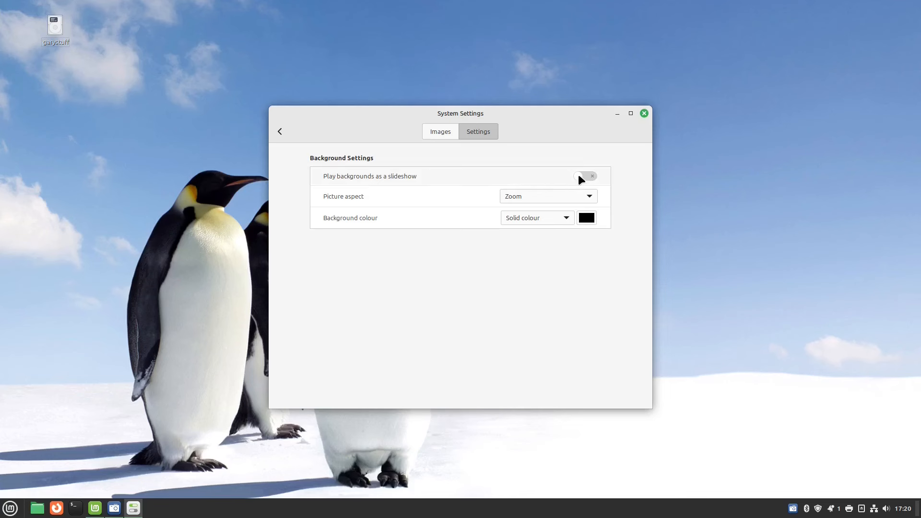
pyautogui.click(588, 198)
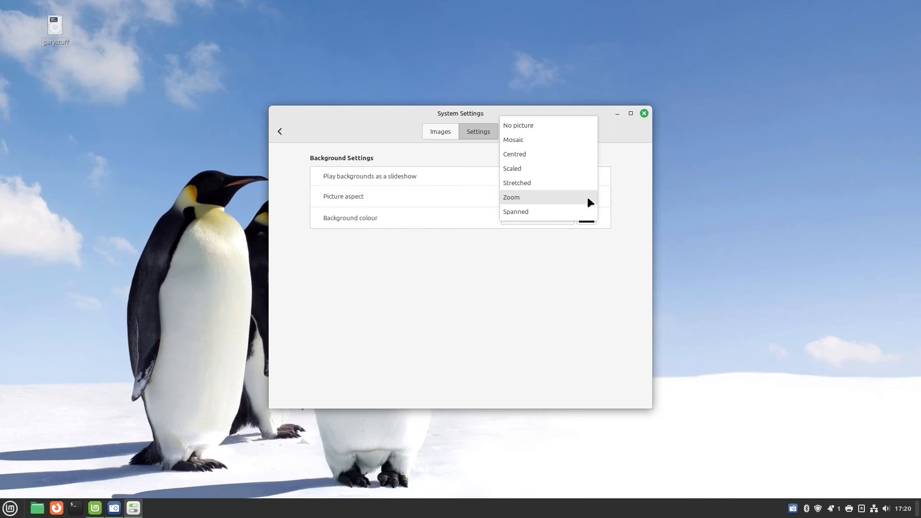
pyautogui.click(635, 200)
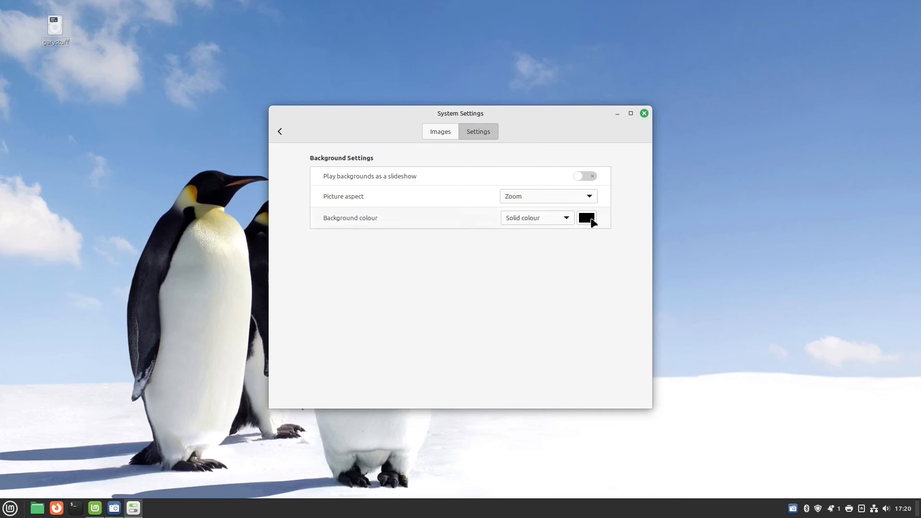
pyautogui.click(277, 131)
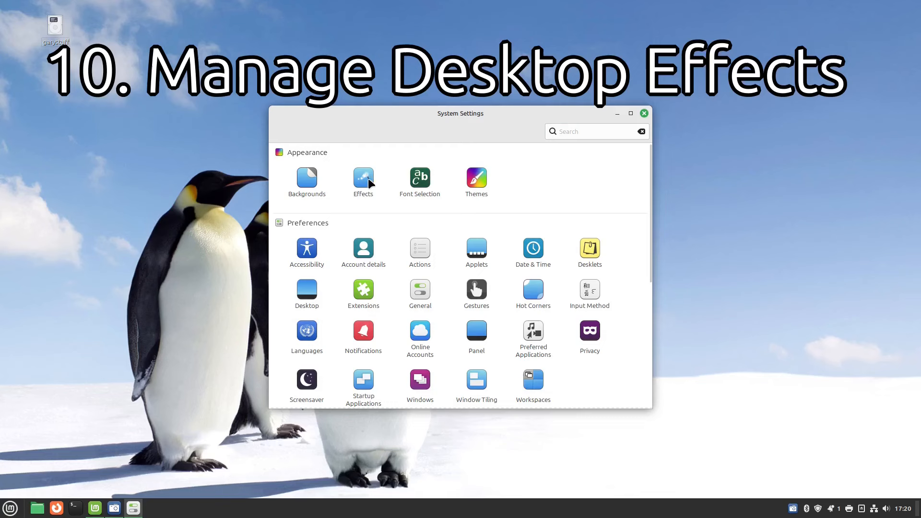
# Open the Effects module in System Settings.
pyautogui.click(368, 180)
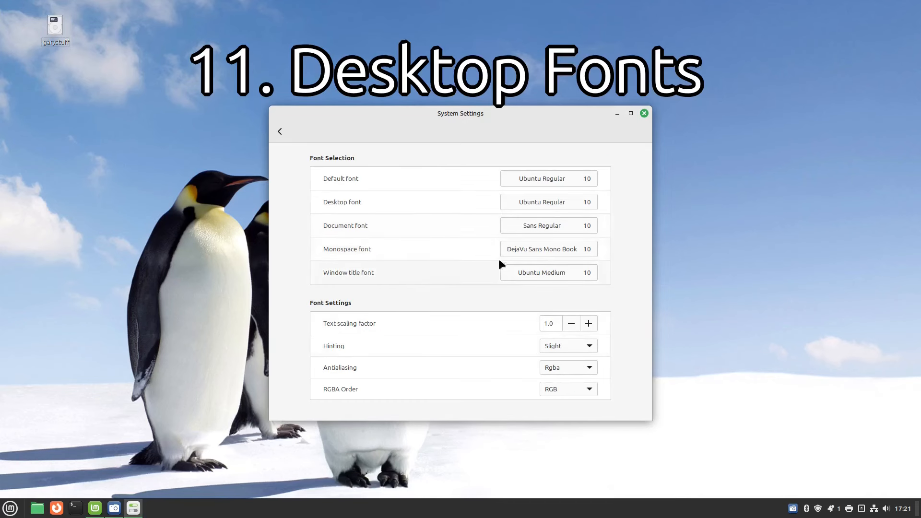
# Return to the System Settings overview and open the Accessibility module.
pyautogui.click(278, 131)
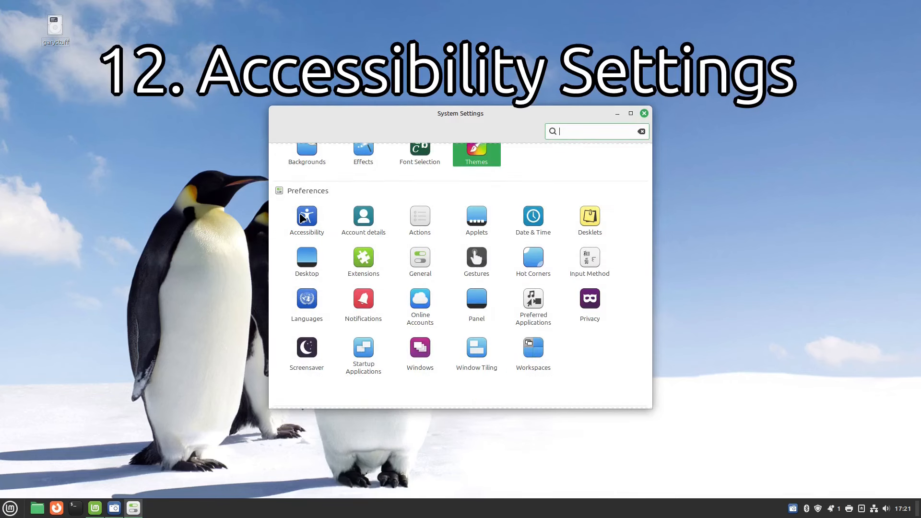
pyautogui.click(308, 219)
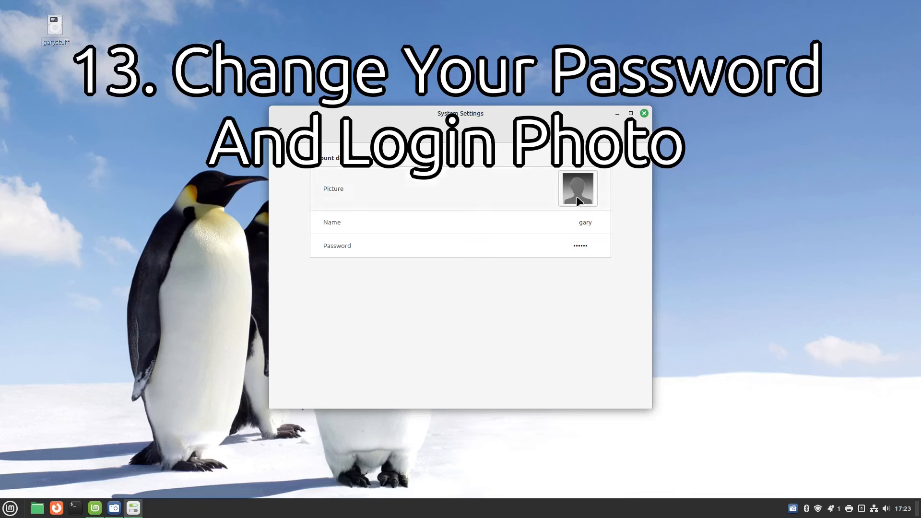
# Cancel the password change to keep the account password, then select the Name field.
pyautogui.click(580, 246)
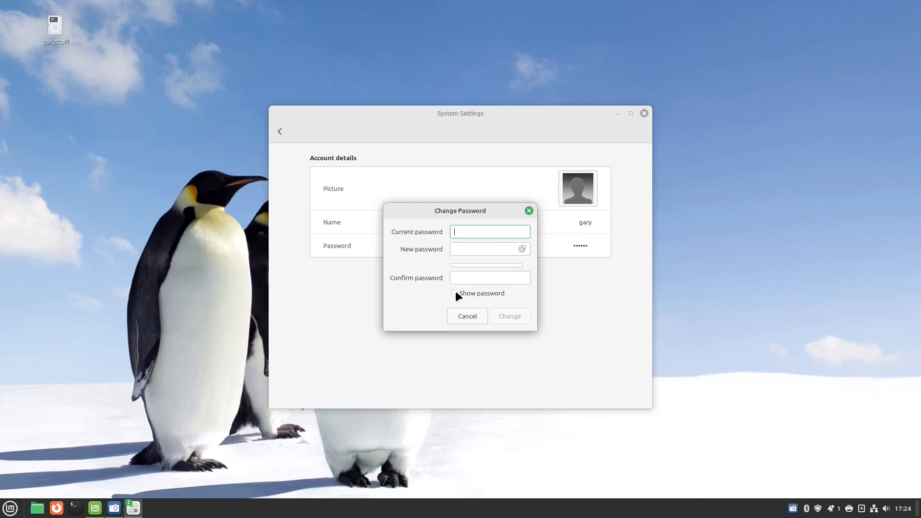
pyautogui.click(467, 318)
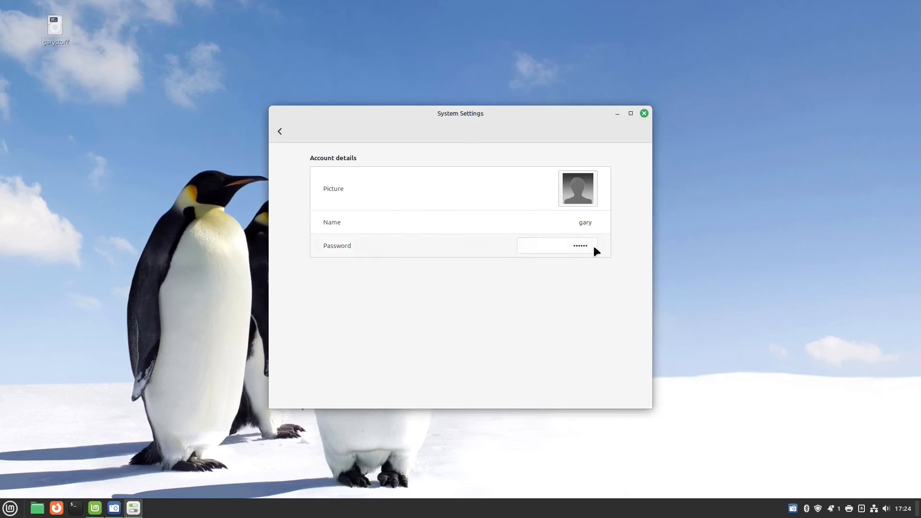
pyautogui.click(588, 223)
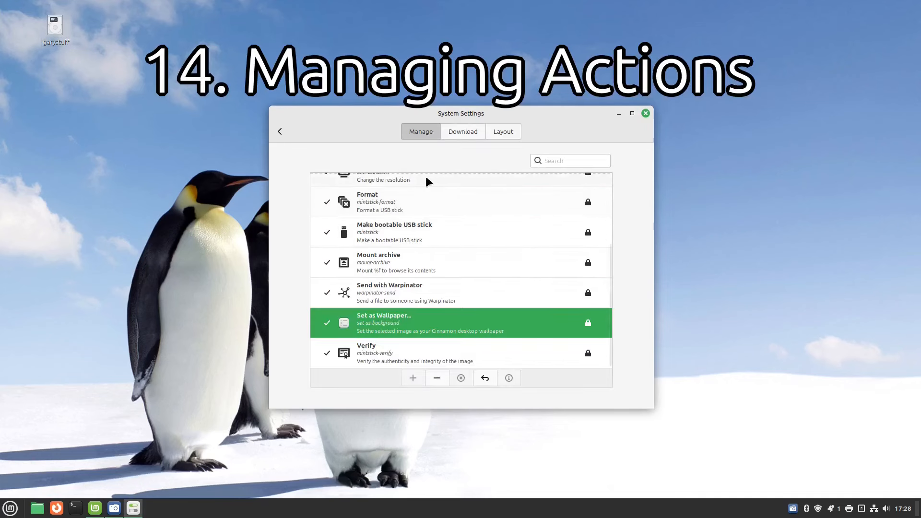
pyautogui.scroll(5, 476, 306)
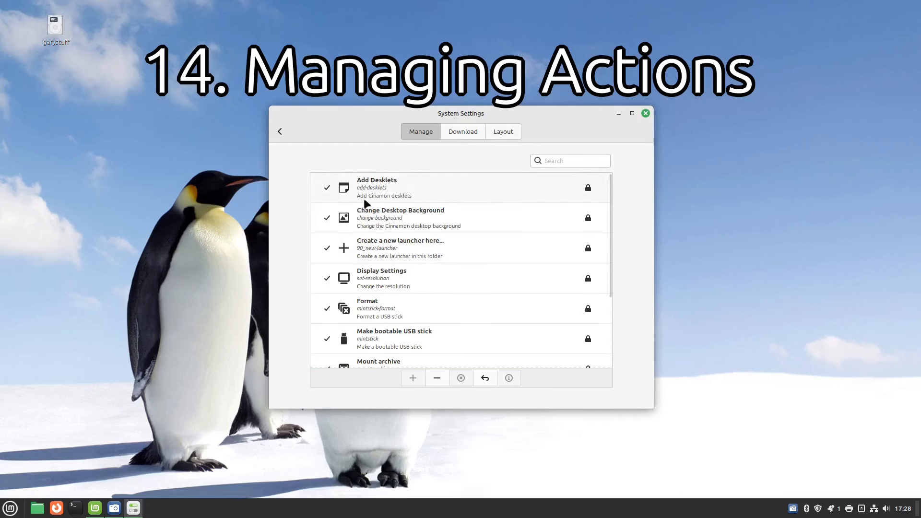
pyautogui.rightClick(710, 170)
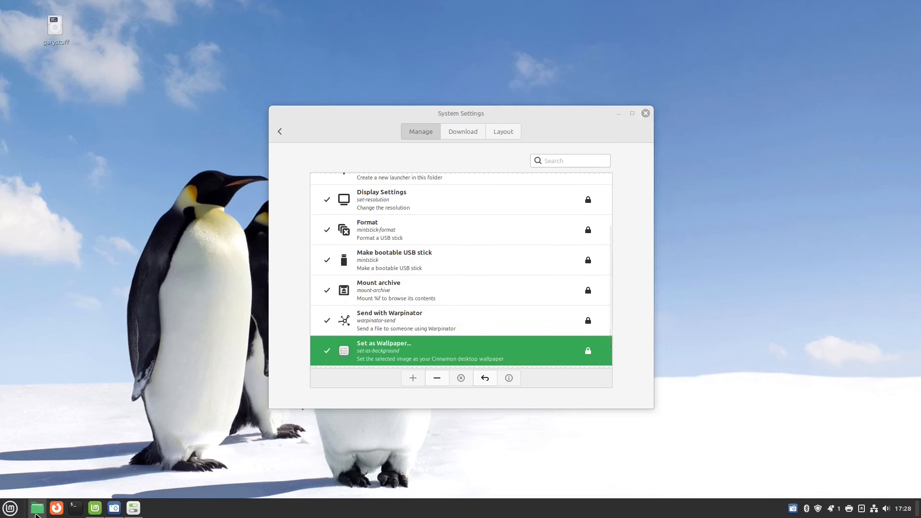
pyautogui.doubleClick(37, 508)
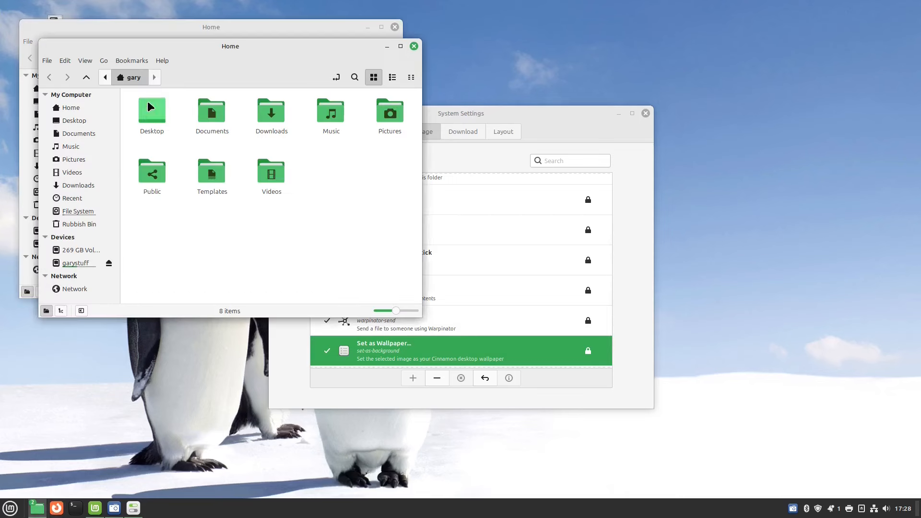
pyautogui.click(413, 46)
pyautogui.moveTo(265, 27); pyautogui.dragTo(750, 52)
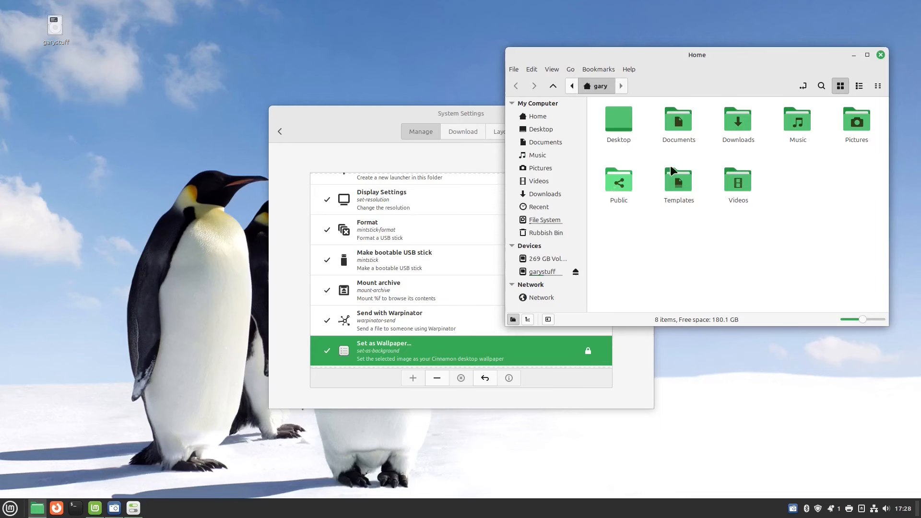
pyautogui.doubleClick(855, 126)
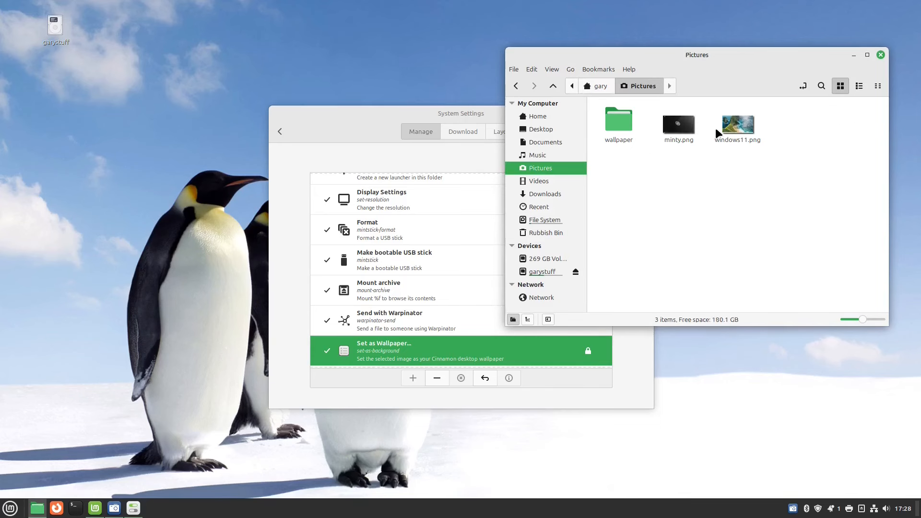
pyautogui.rightClick(741, 130)
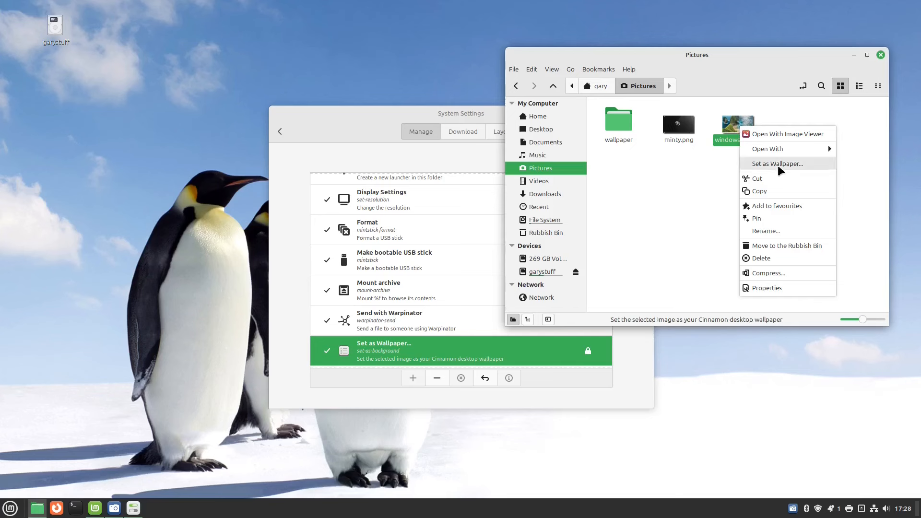
pyautogui.click(620, 191)
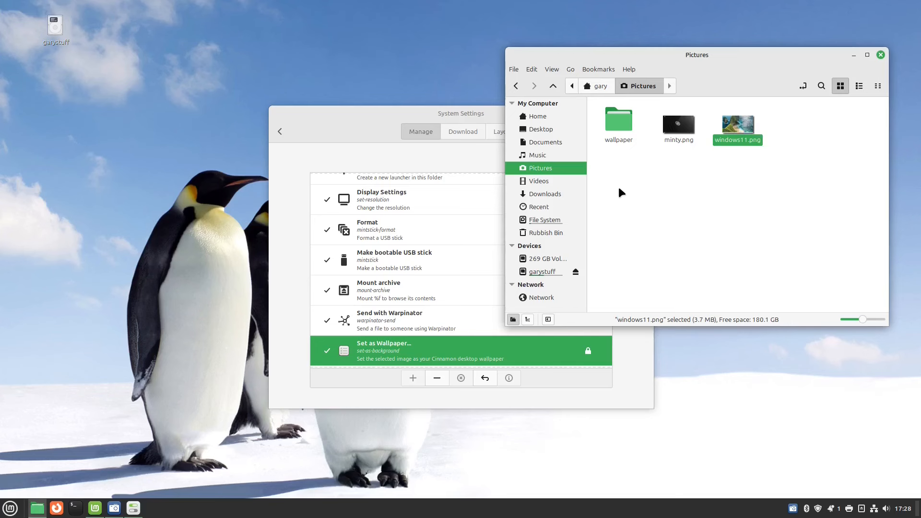
pyautogui.rightClick(548, 261)
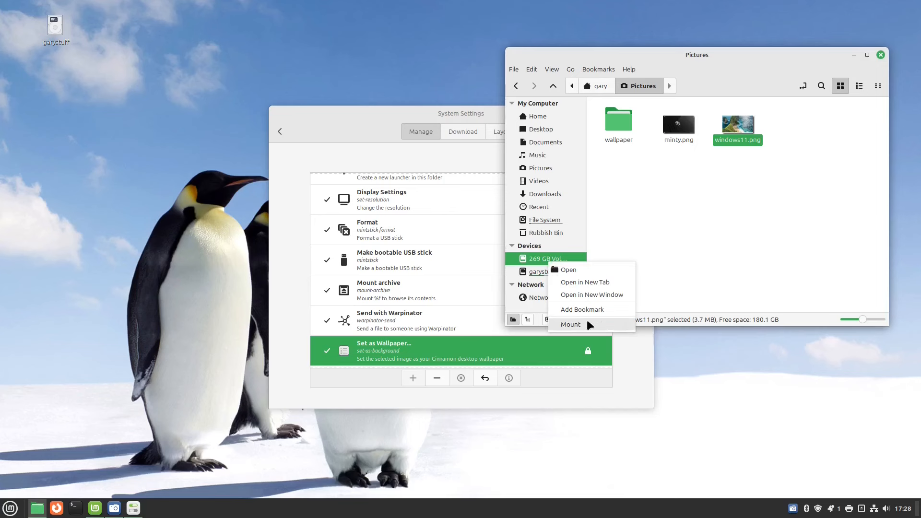
pyautogui.click(810, 204)
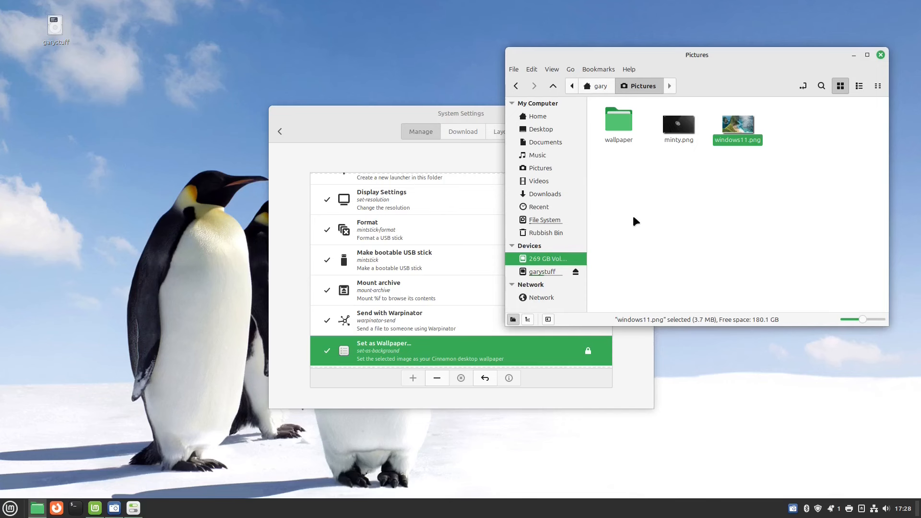
pyautogui.click(880, 55)
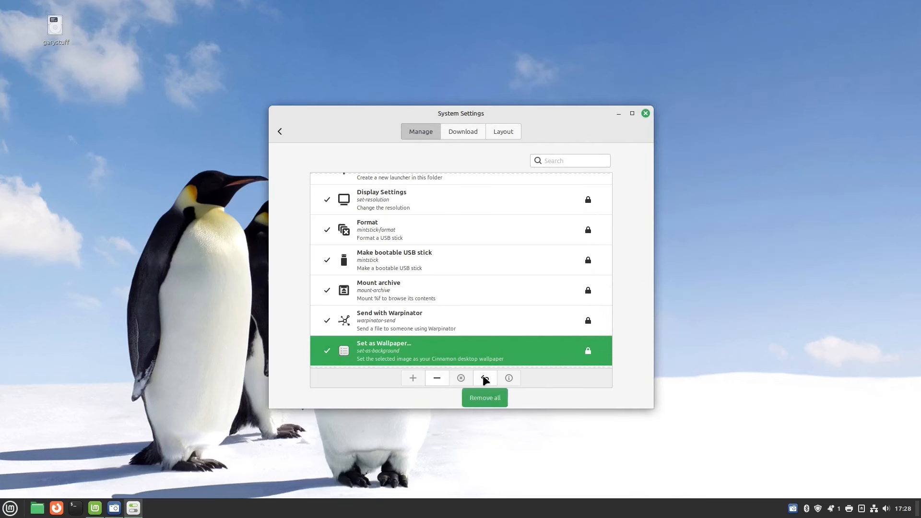
# Install the Take Screenshot action from the Download list and check the desktop context menu.
pyautogui.click(462, 131)
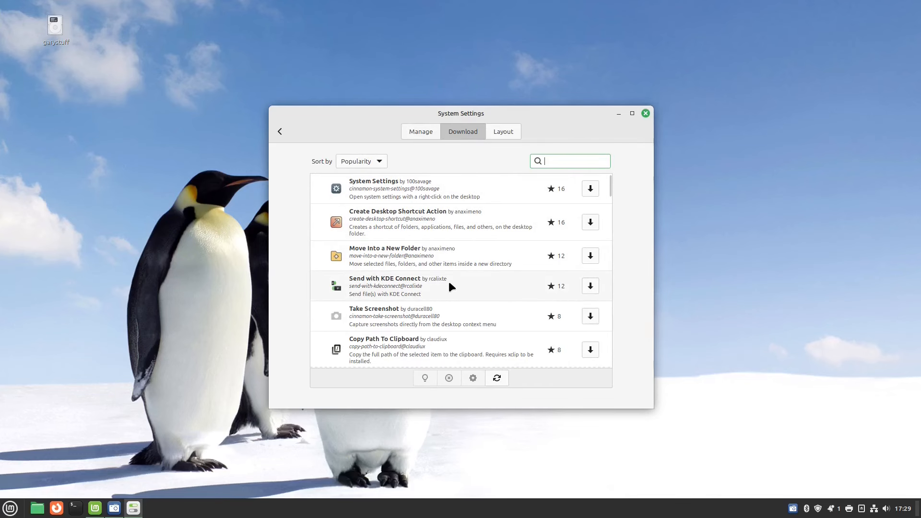
pyautogui.click(450, 320)
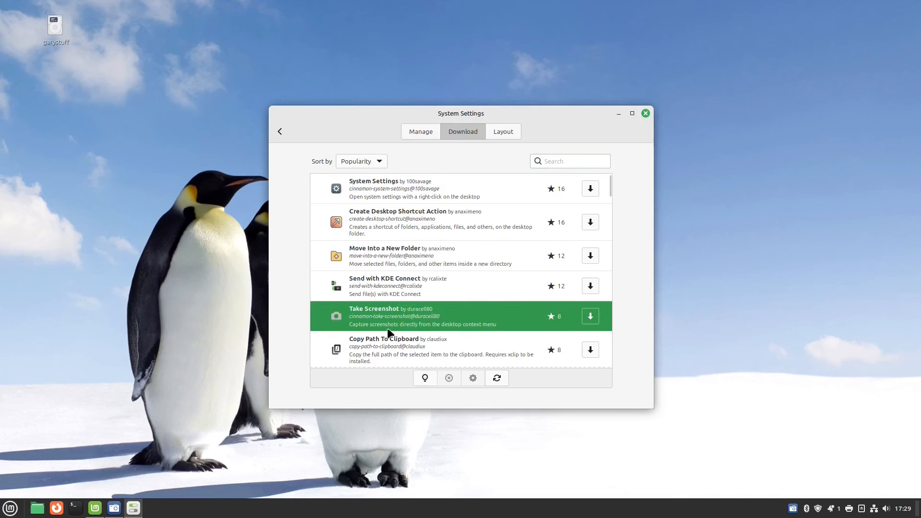
pyautogui.click(590, 316)
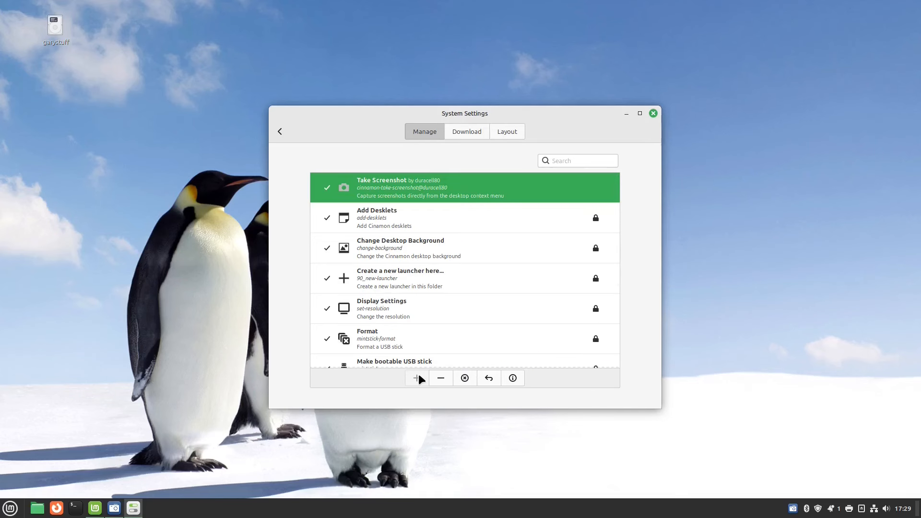
pyautogui.rightClick(750, 139)
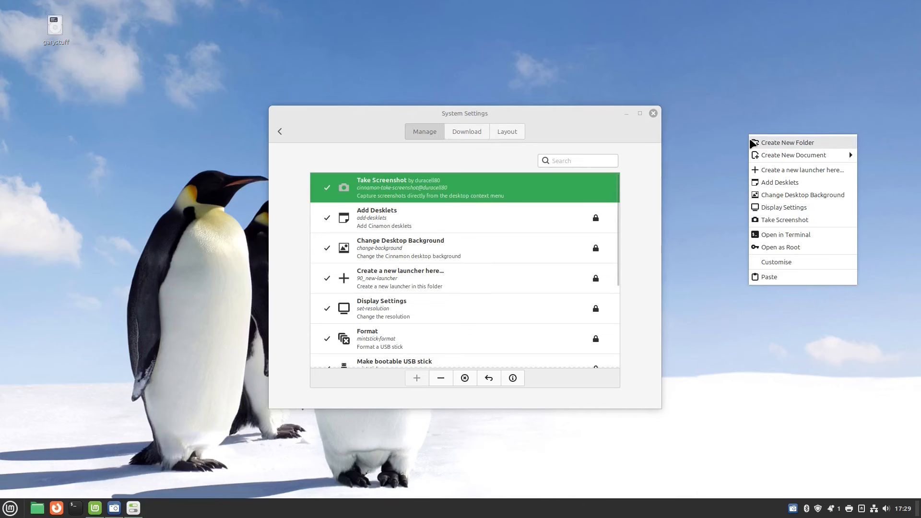
# Capture the whole screen as screenshot-auto_1728059383.png with Take Screenshot and close the preview.
pyautogui.click(796, 222)
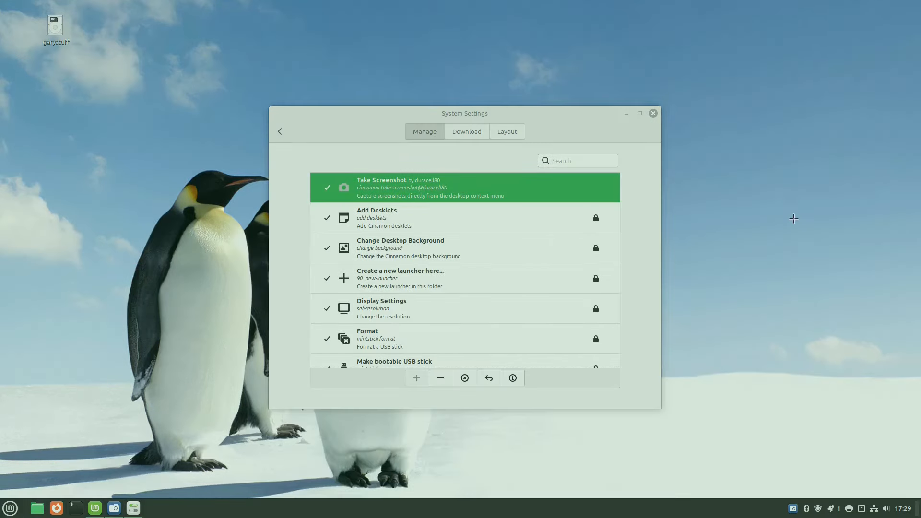
pyautogui.moveTo(1, 1); pyautogui.dragTo(860, 394)
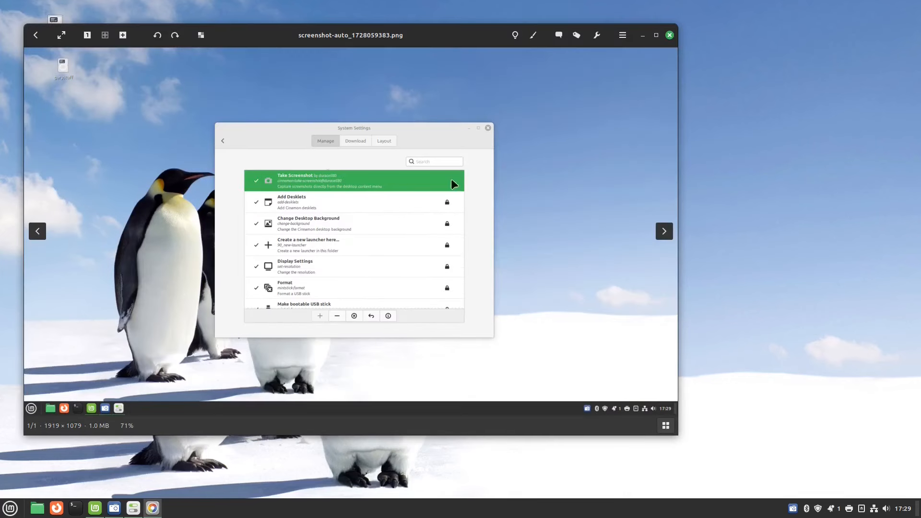
pyautogui.click(669, 35)
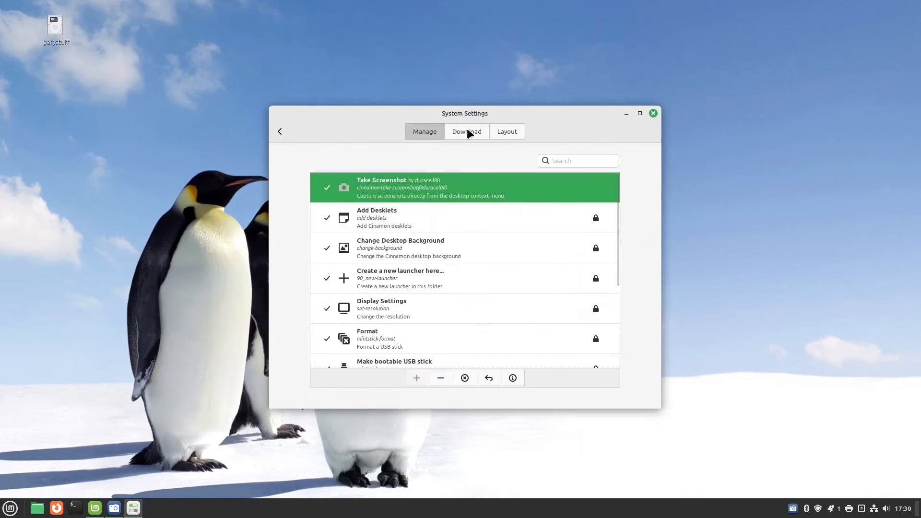
# Scroll through the downloadable Nemo actions, then view the Layout tab listing Take Screenshot.
pyautogui.click(467, 131)
pyautogui.scroll(-3, 534, 212)
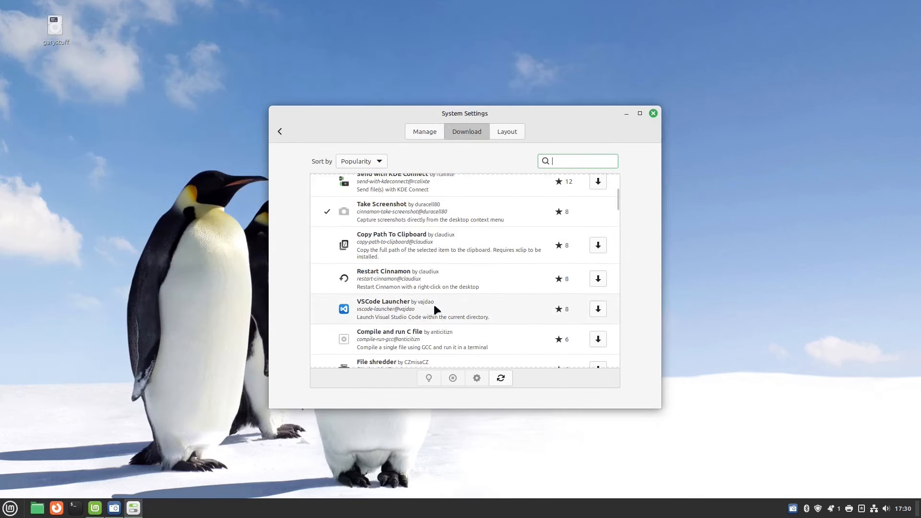
pyautogui.scroll(-2, 434, 304)
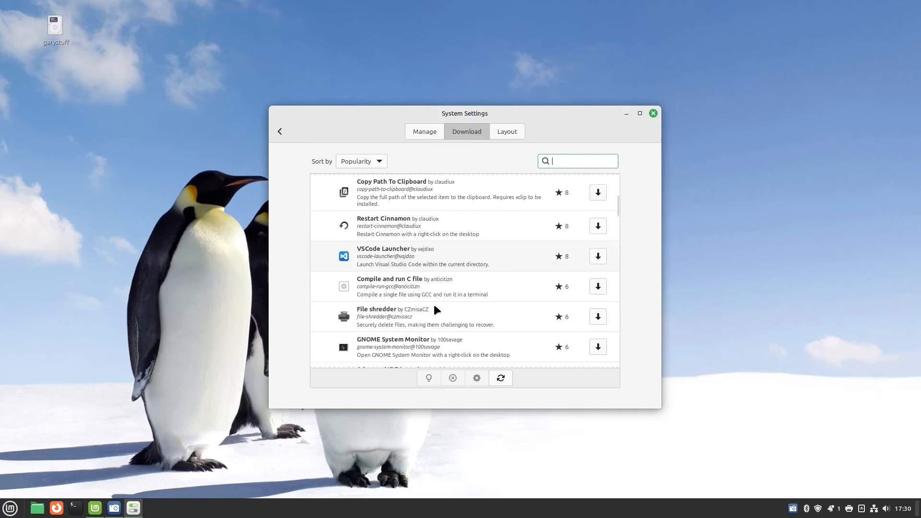
pyautogui.scroll(-6, 462, 280)
pyautogui.scroll(-2, 462, 283)
pyautogui.scroll(-6, 462, 282)
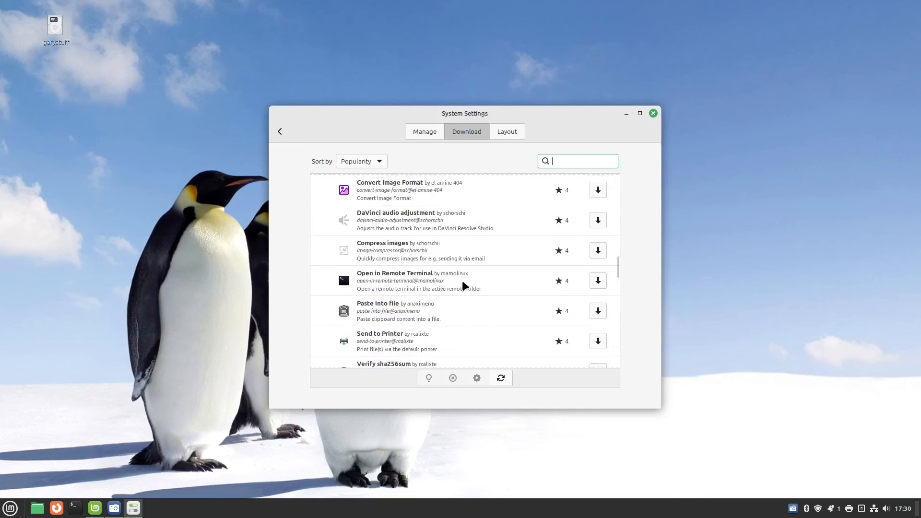
pyautogui.scroll(-3, 463, 286)
pyautogui.scroll(-2, 462, 283)
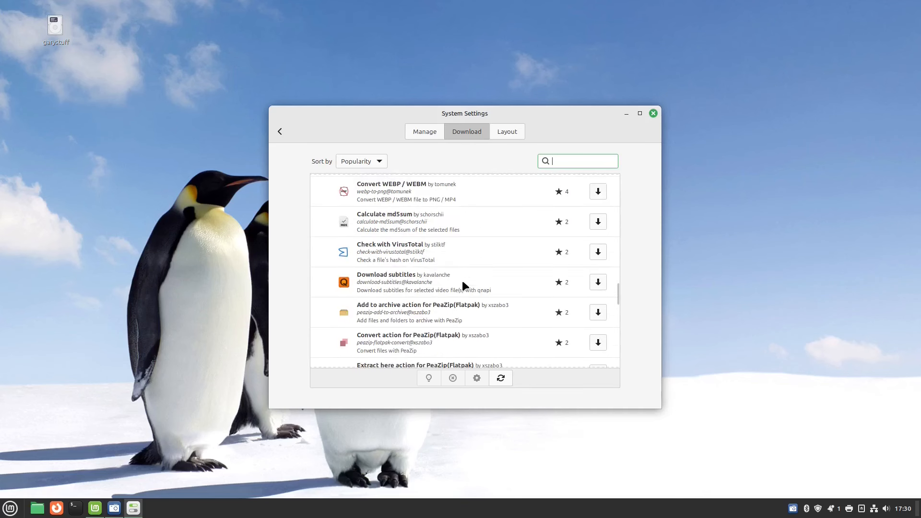
pyautogui.scroll(-3, 462, 285)
pyautogui.click(507, 131)
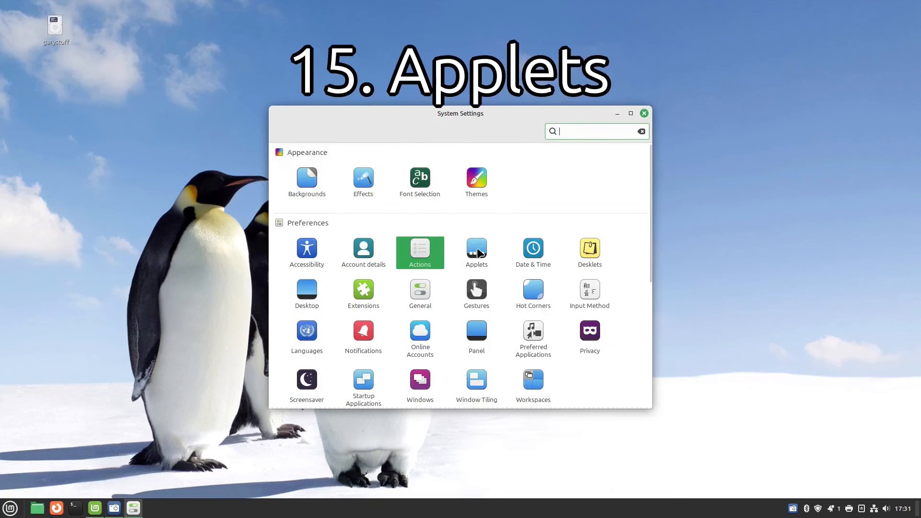
# In Applets, select the Favourites, Menu and Network Manager applets in the Manage list.
pyautogui.click(478, 251)
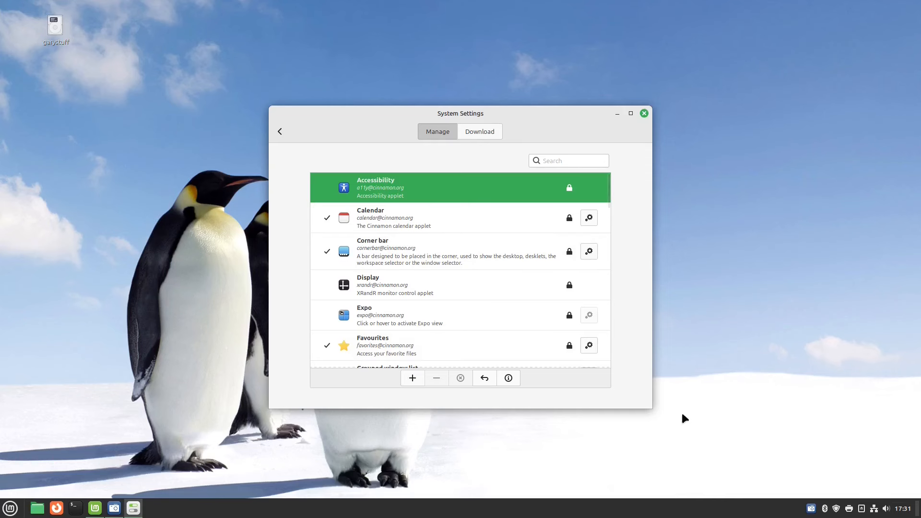
pyautogui.scroll(-15, 534, 292)
pyautogui.scroll(-5, 529, 291)
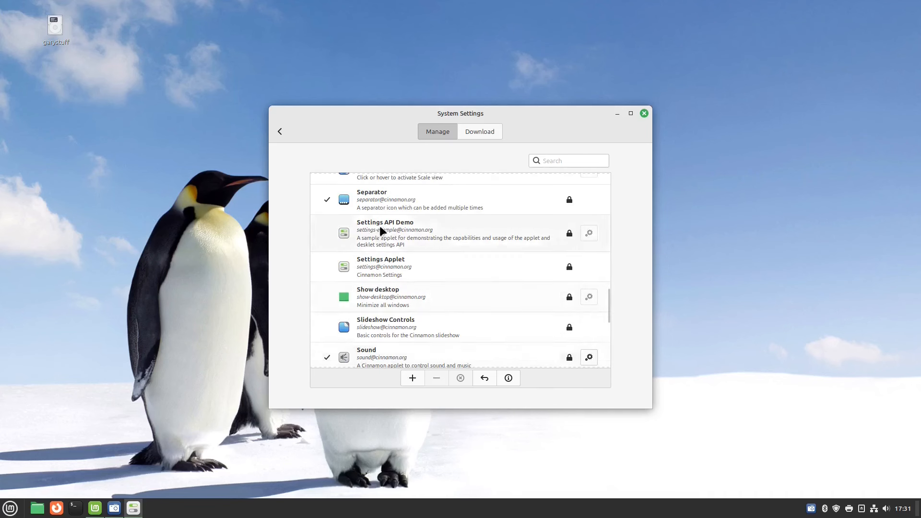
pyautogui.scroll(15, 380, 232)
pyautogui.click(411, 277)
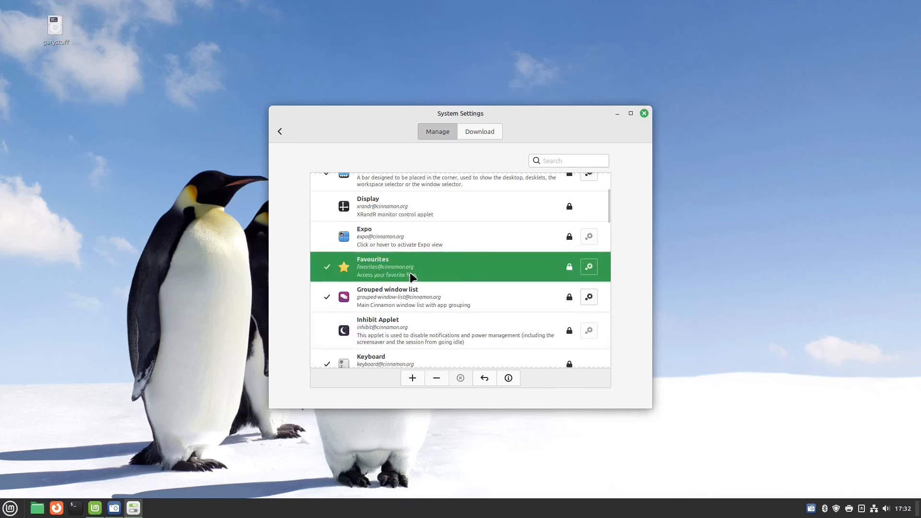
pyautogui.scroll(-3, 434, 294)
pyautogui.scroll(-1, 434, 295)
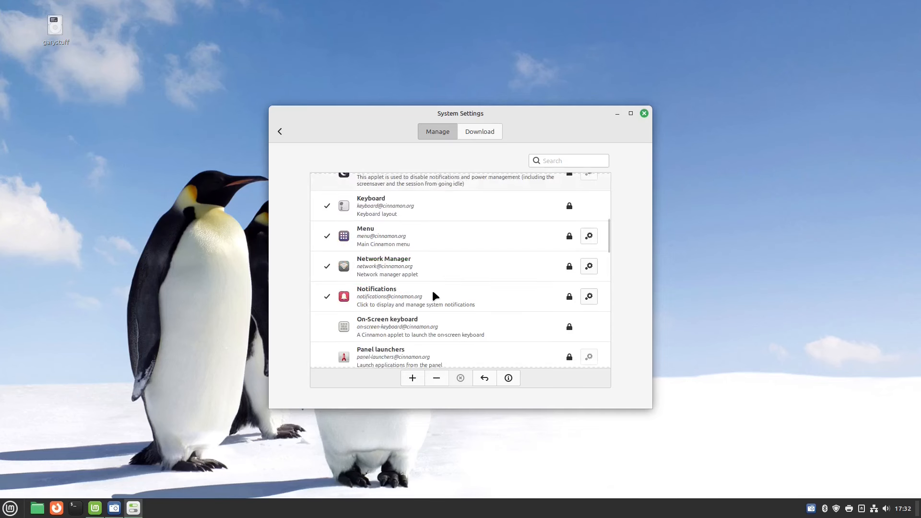
pyautogui.click(398, 247)
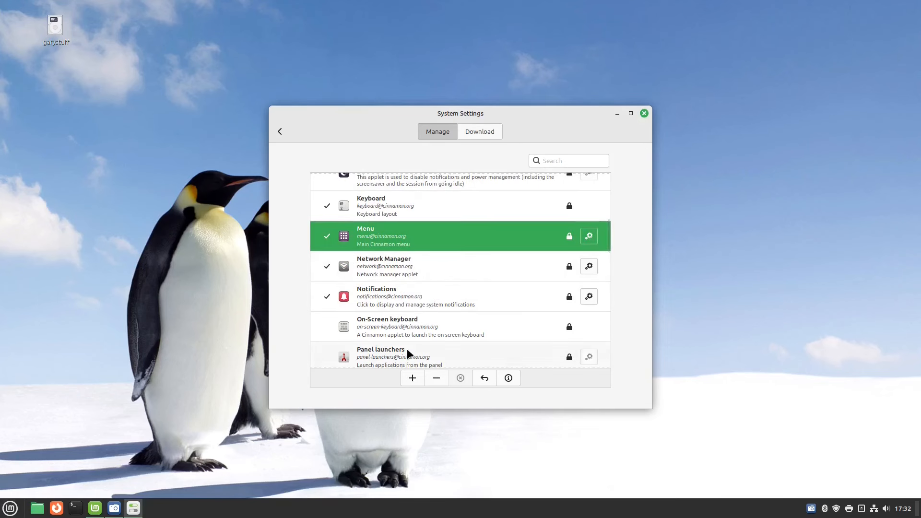
pyautogui.click(419, 265)
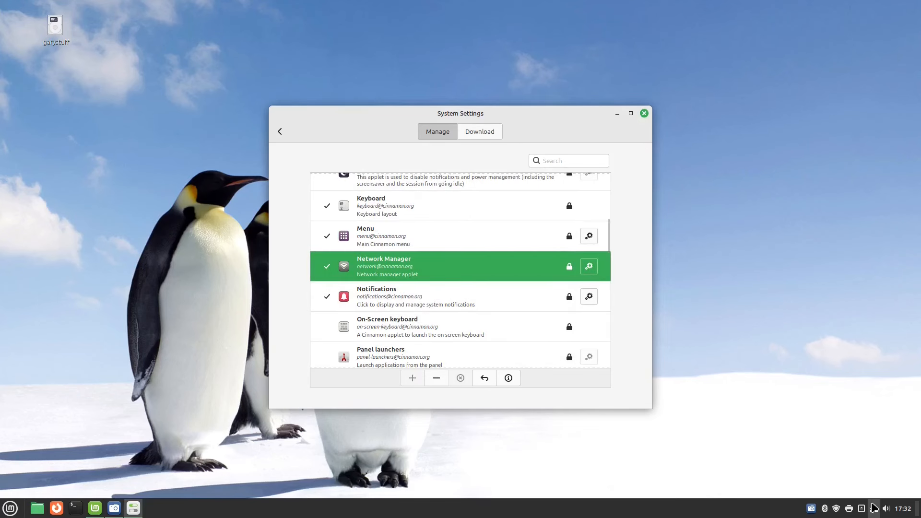
# Scroll further down the installed applets and select the Power Manager applet.
pyautogui.scroll(-1, 427, 214)
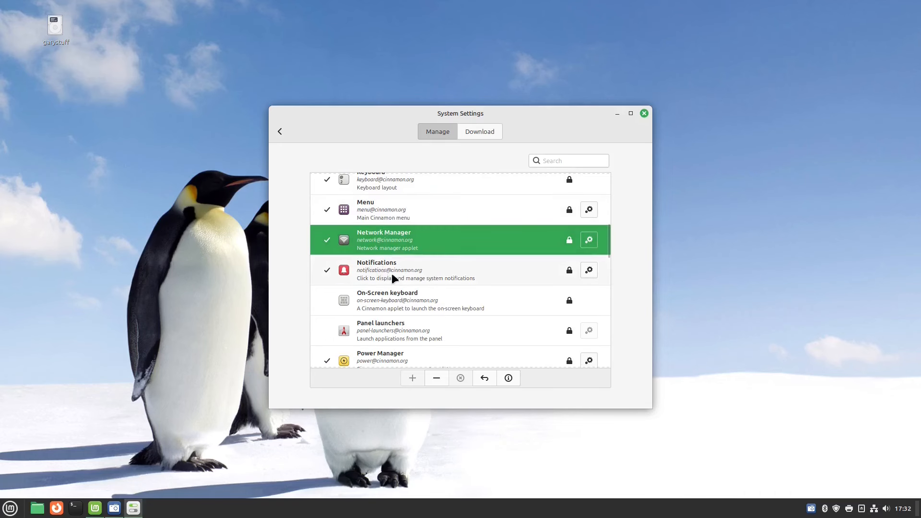
pyautogui.scroll(-3, 392, 272)
pyautogui.scroll(-2, 401, 272)
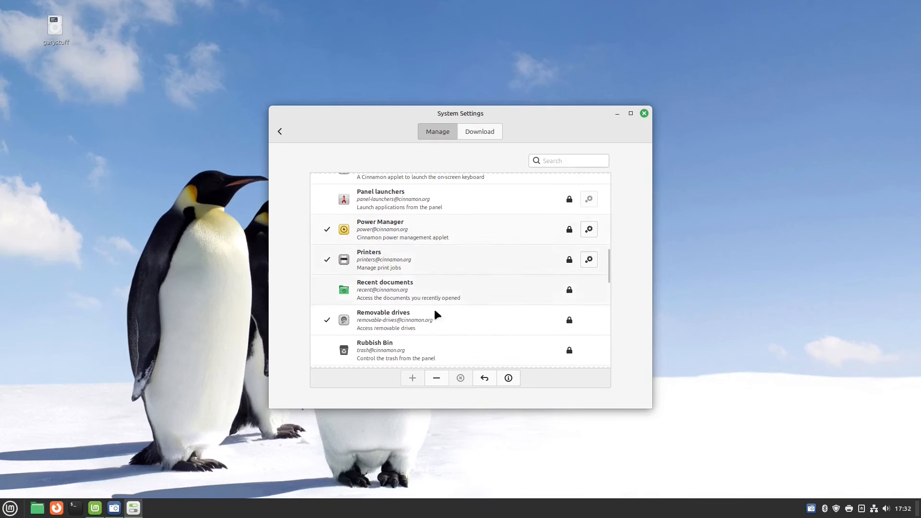
pyautogui.click(433, 231)
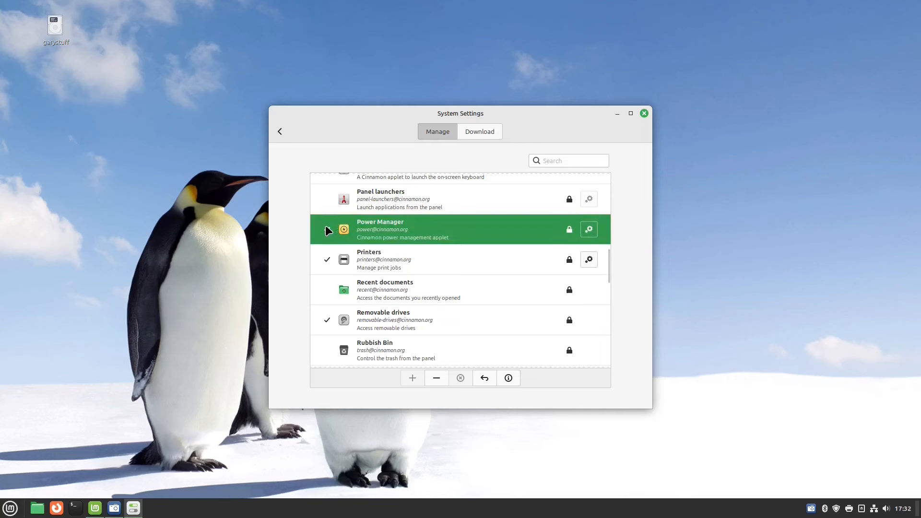
pyautogui.scroll(-10, 462, 298)
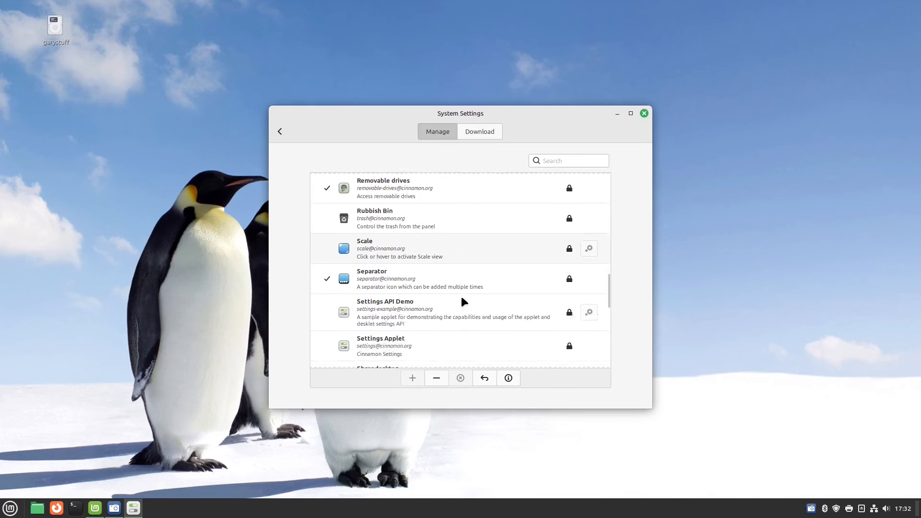
pyautogui.scroll(-2, 462, 301)
pyautogui.scroll(8, 462, 301)
# Browse the downloadable applets, including Weather and Cinnamenu, then return to the overview.
pyautogui.click(477, 133)
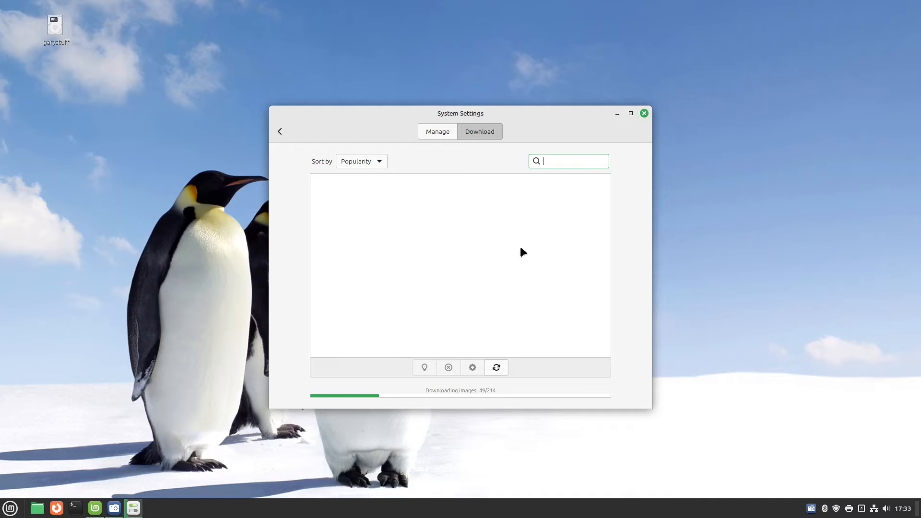
pyautogui.scroll(-5, 467, 206)
pyautogui.scroll(-15, 467, 211)
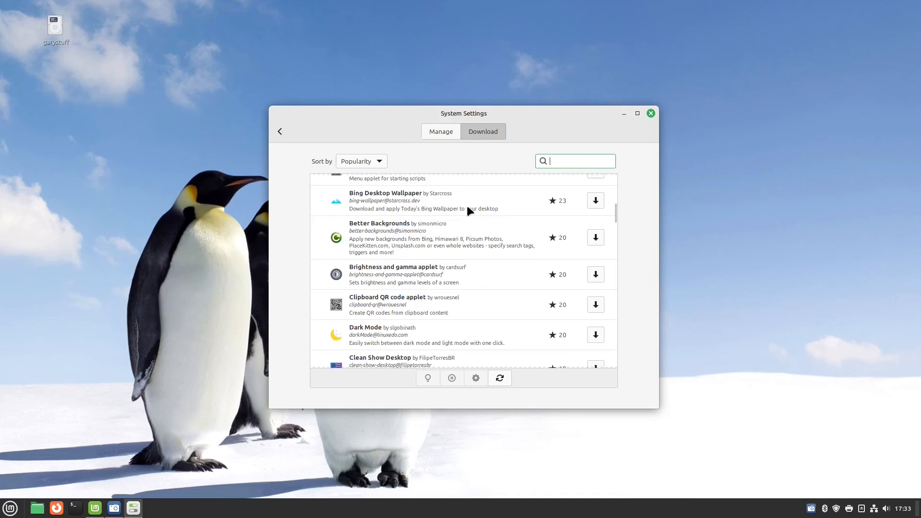
pyautogui.click(280, 132)
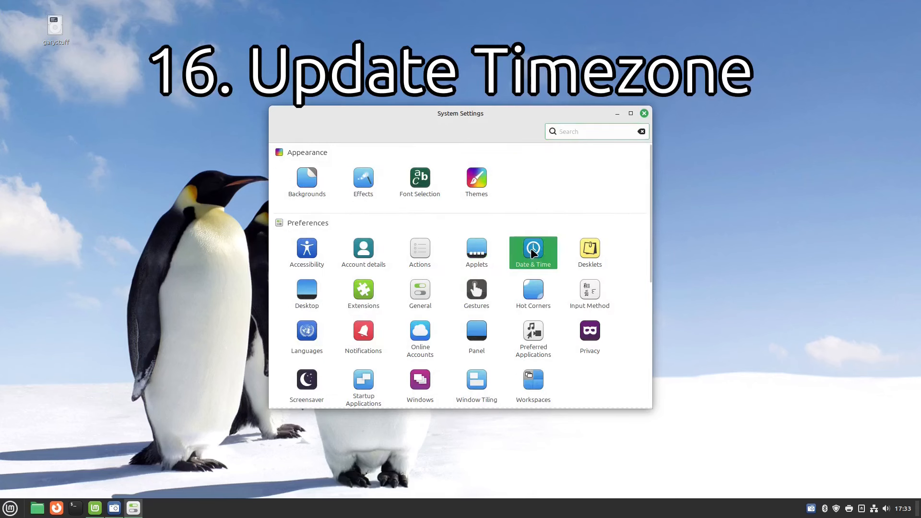
# Confirm the Date & Time region is Europe / London, then open Desklets.
pyautogui.click(530, 248)
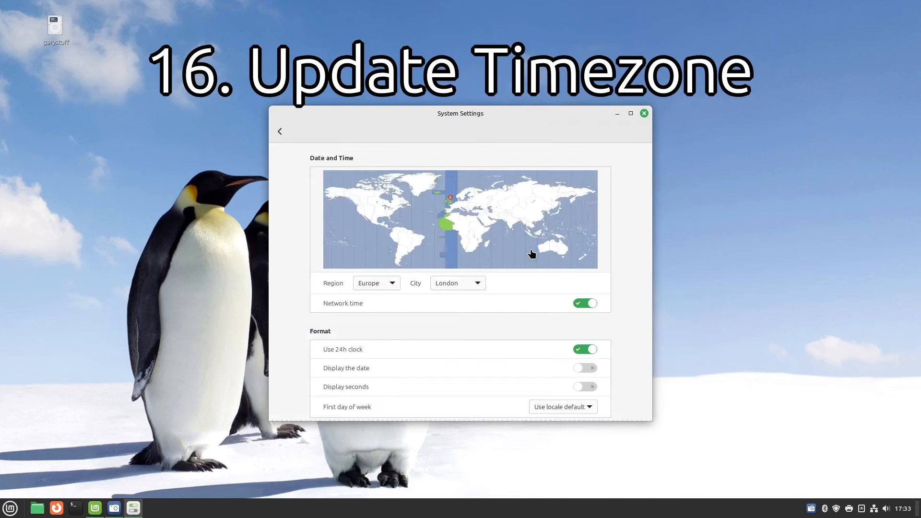
pyautogui.click(280, 130)
pyautogui.click(586, 247)
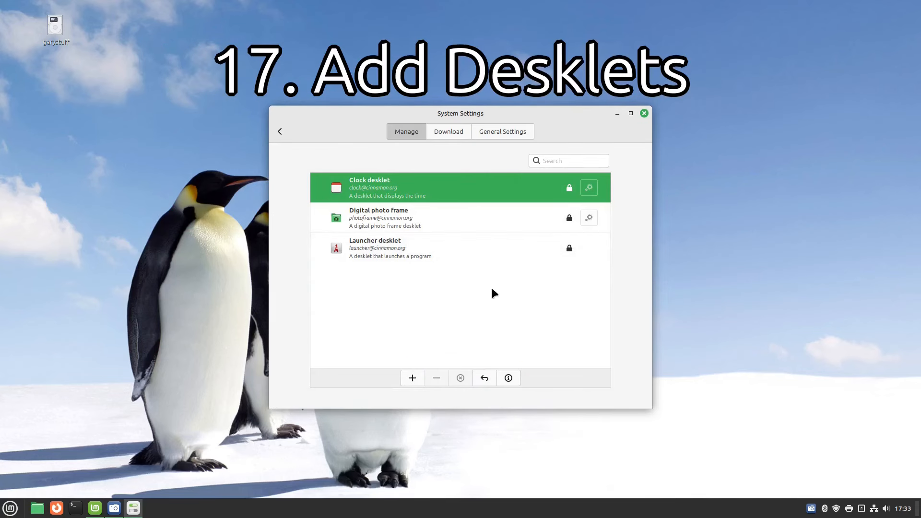
# Add the Clock desklet, move it to the desktop's top-right, and review its configuration.
pyautogui.click(409, 378)
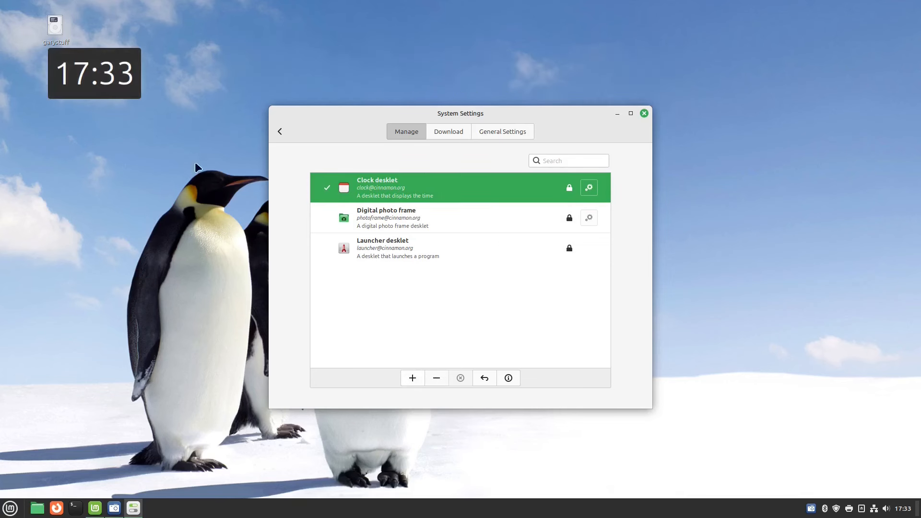
pyautogui.moveTo(130, 89); pyautogui.dragTo(818, 80)
pyautogui.rightClick(810, 76)
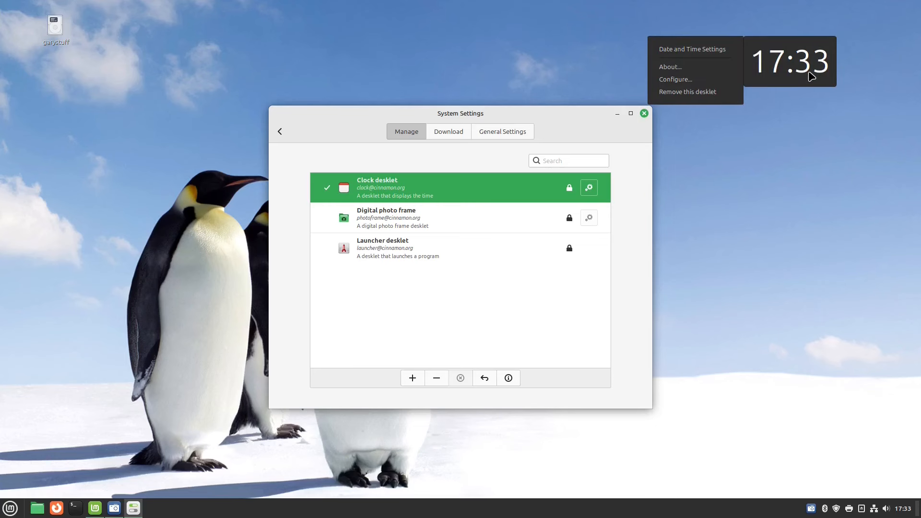
pyautogui.click(716, 83)
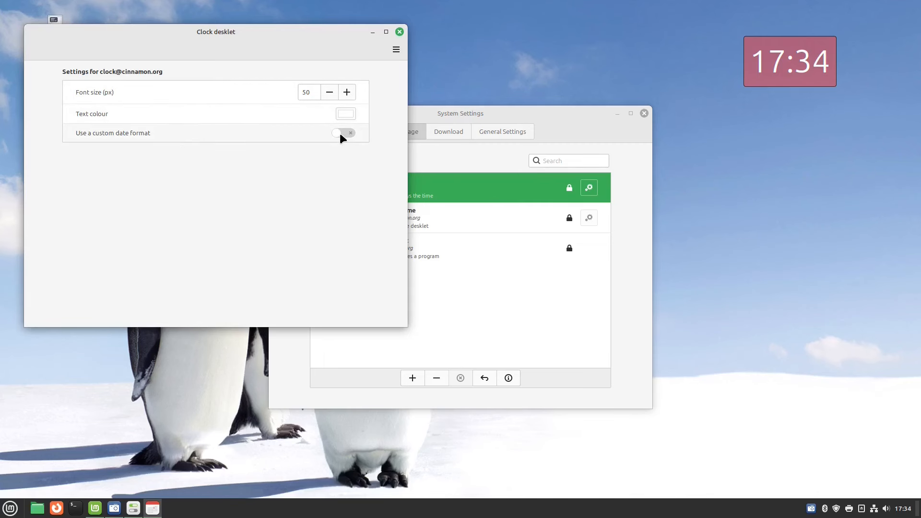
pyautogui.click(396, 221)
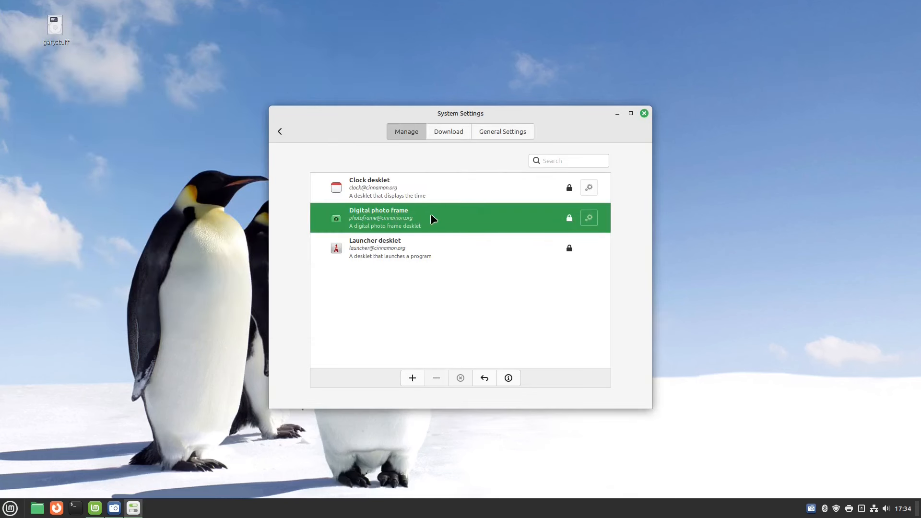
# Try the Digital photo frame and Launcher desklets, then remove both from the desktop.
pyautogui.click(412, 378)
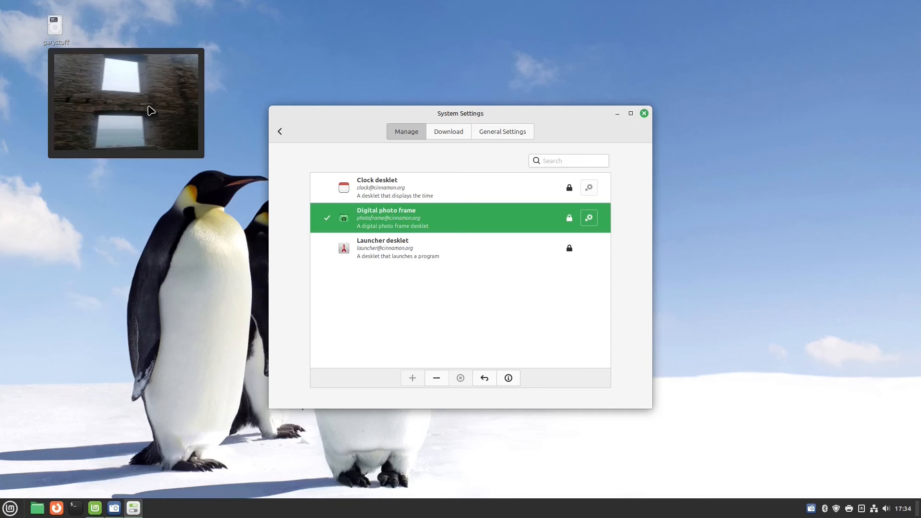
pyautogui.click(438, 378)
pyautogui.click(399, 258)
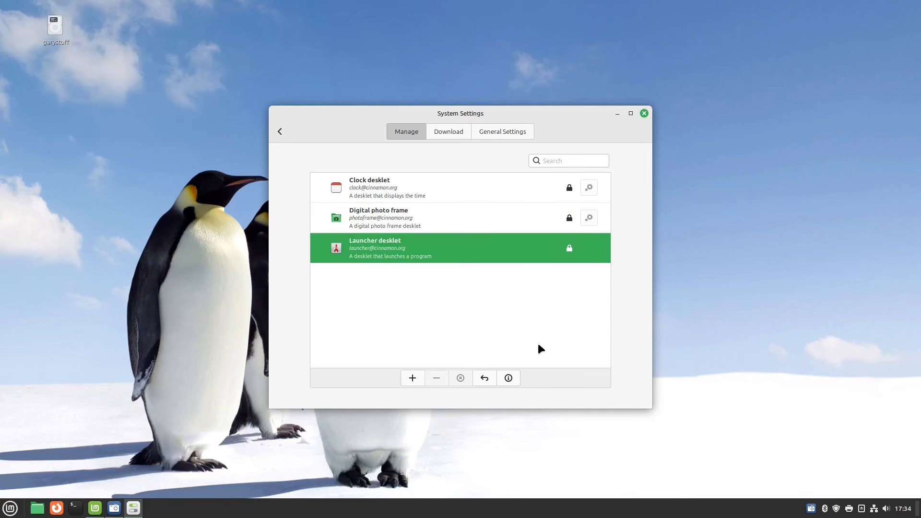
pyautogui.click(413, 379)
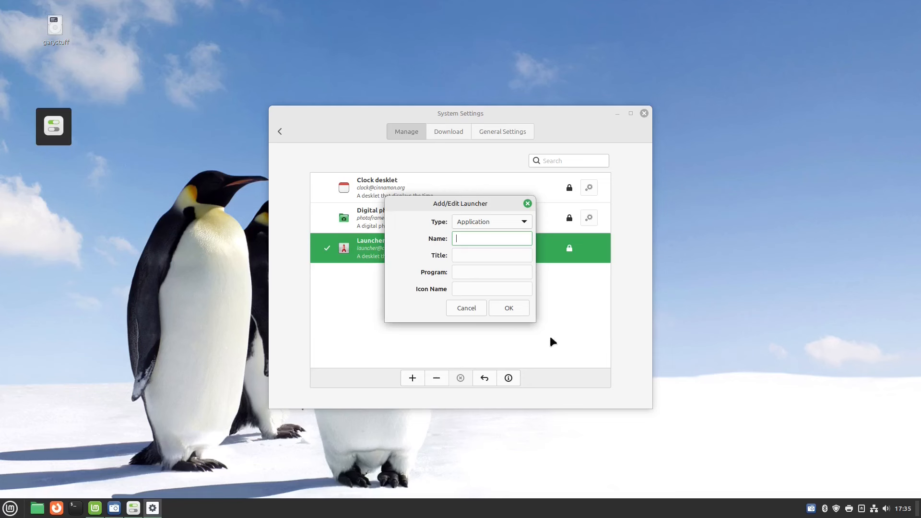
pyautogui.click(466, 309)
pyautogui.rightClick(64, 126)
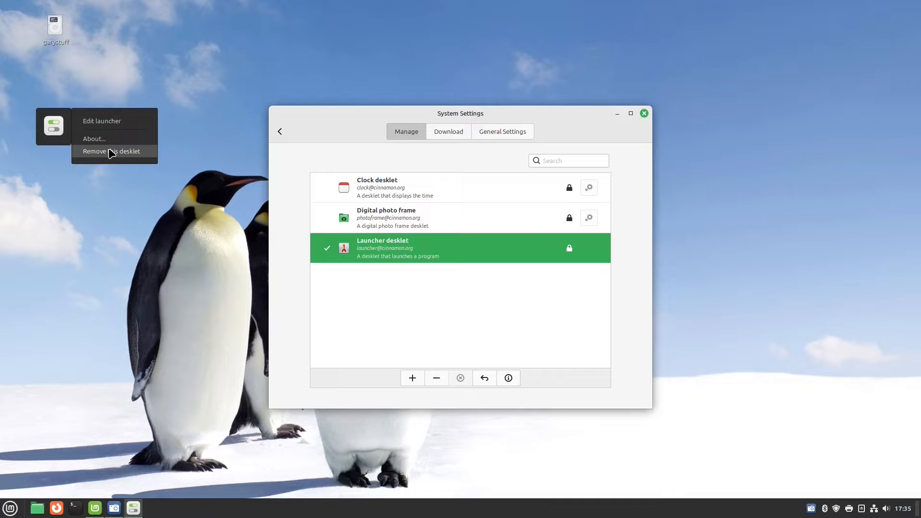
pyautogui.click(110, 151)
pyautogui.click(513, 274)
# Browse the downloadable desklets, then return to the overview and open Desktop settings.
pyautogui.click(444, 133)
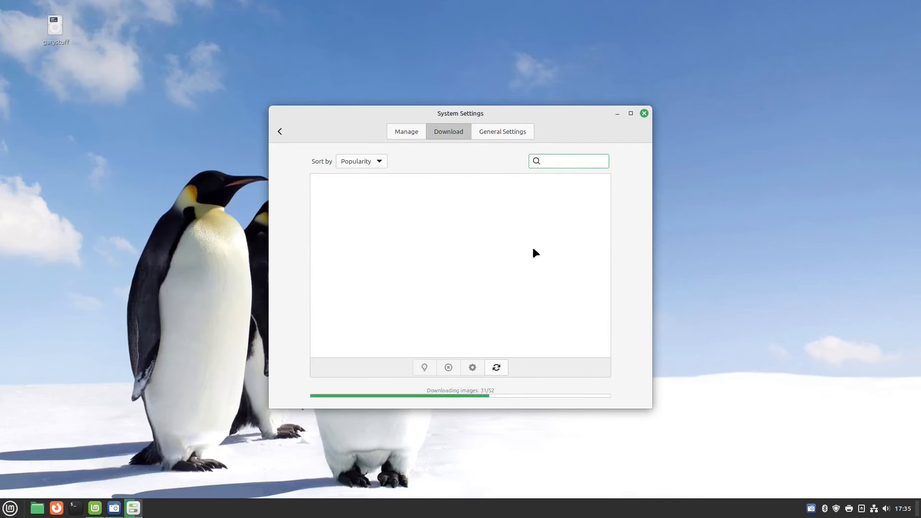
pyautogui.scroll(-1, 439, 265)
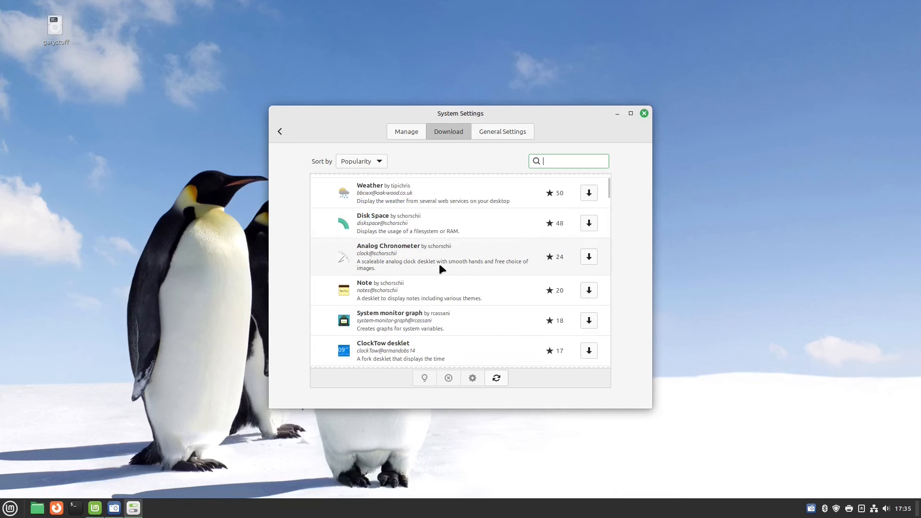
pyautogui.scroll(-5, 456, 295)
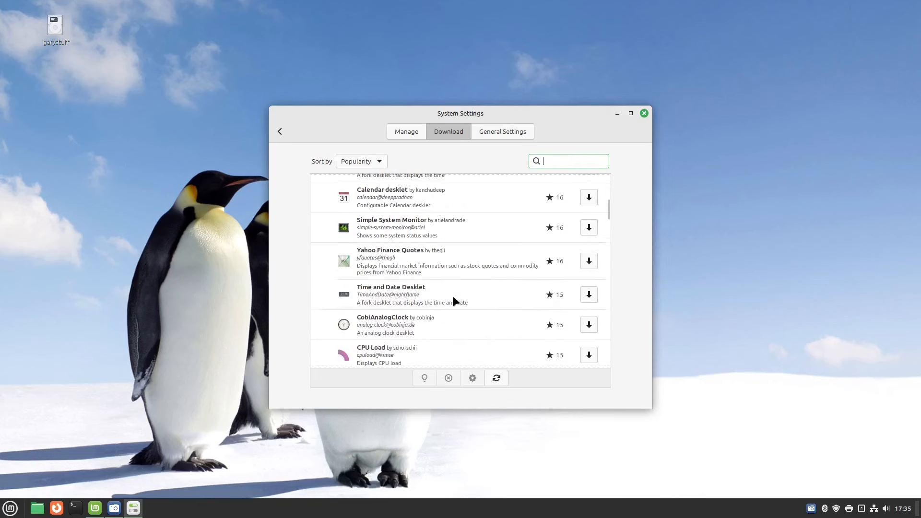
pyautogui.scroll(-10, 452, 263)
pyautogui.scroll(-14, 436, 265)
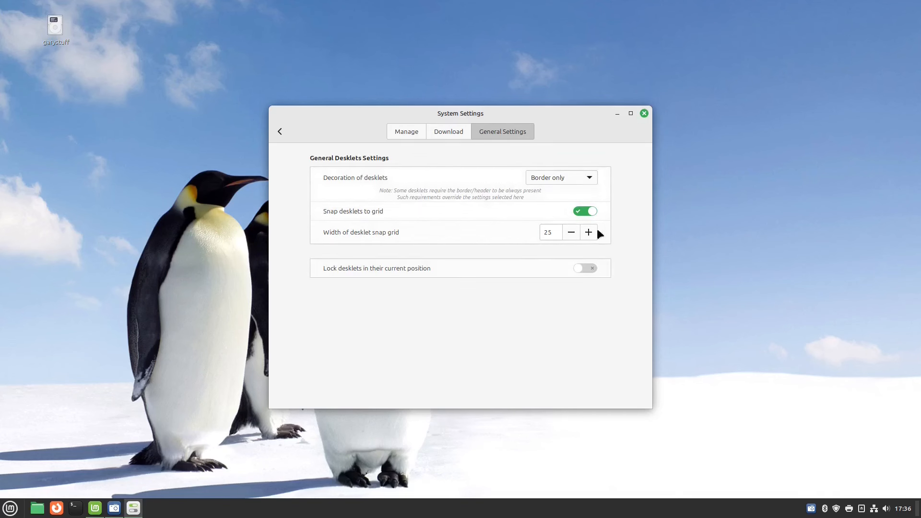
pyautogui.click(277, 131)
pyautogui.click(307, 291)
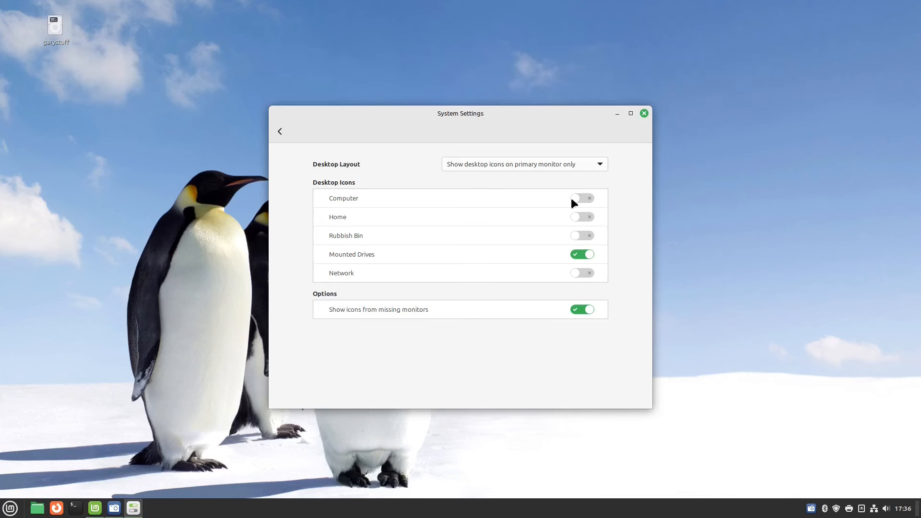
# Turn off the Mounted Drives desktop icon toggle.
pyautogui.click(579, 258)
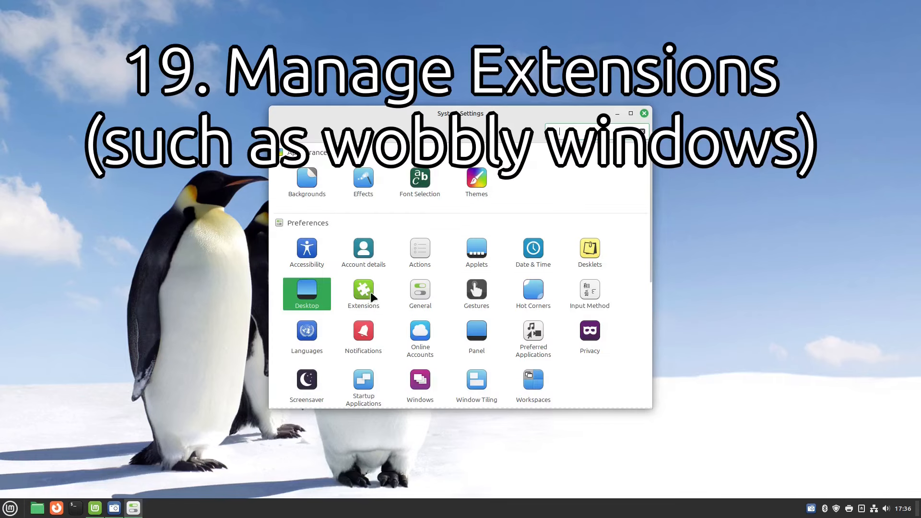
pyautogui.click(370, 291)
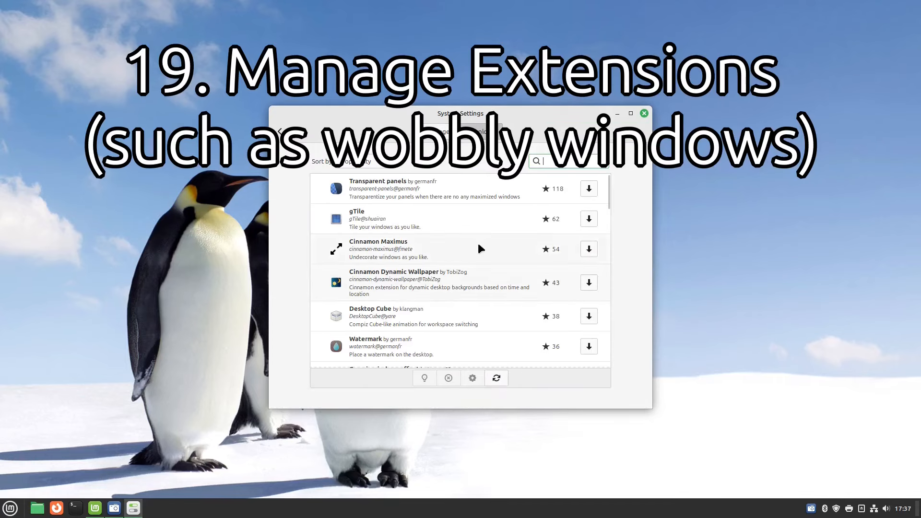
pyautogui.scroll(-2, 477, 242)
pyautogui.scroll(-3, 477, 241)
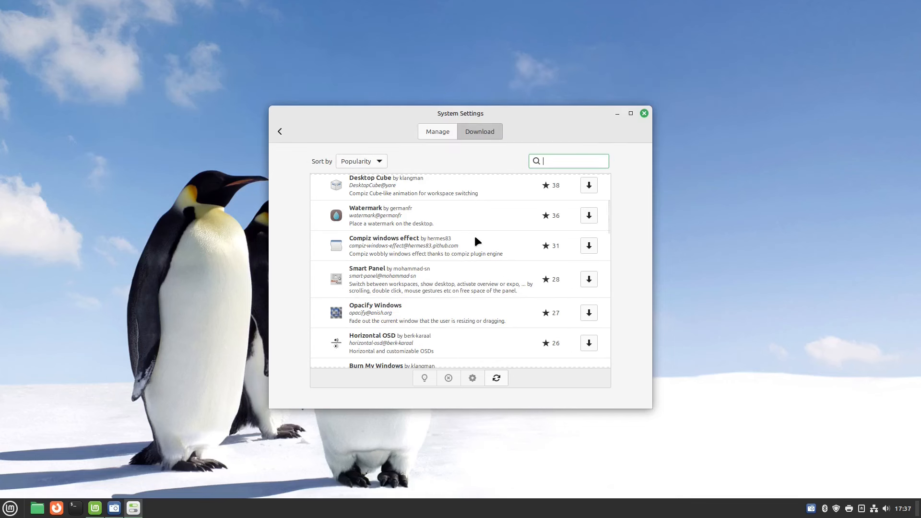
pyautogui.scroll(-6, 476, 238)
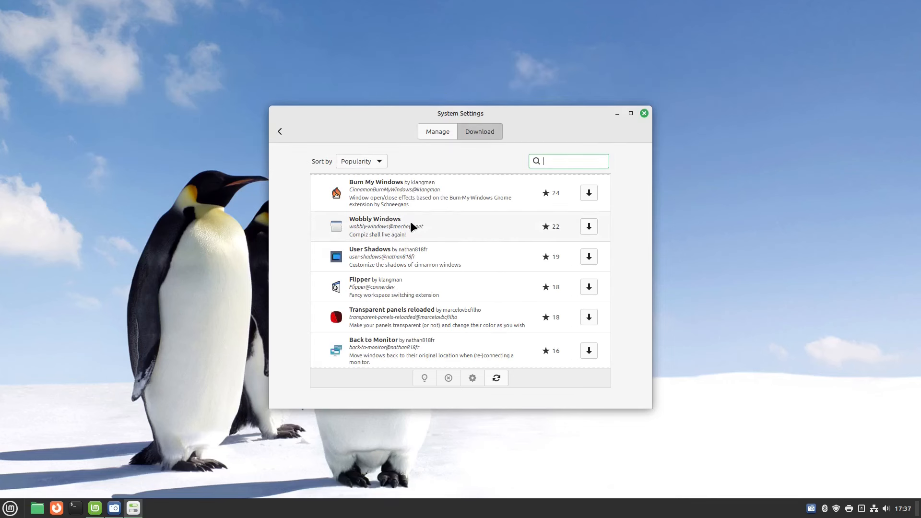
pyautogui.scroll(-1, 481, 305)
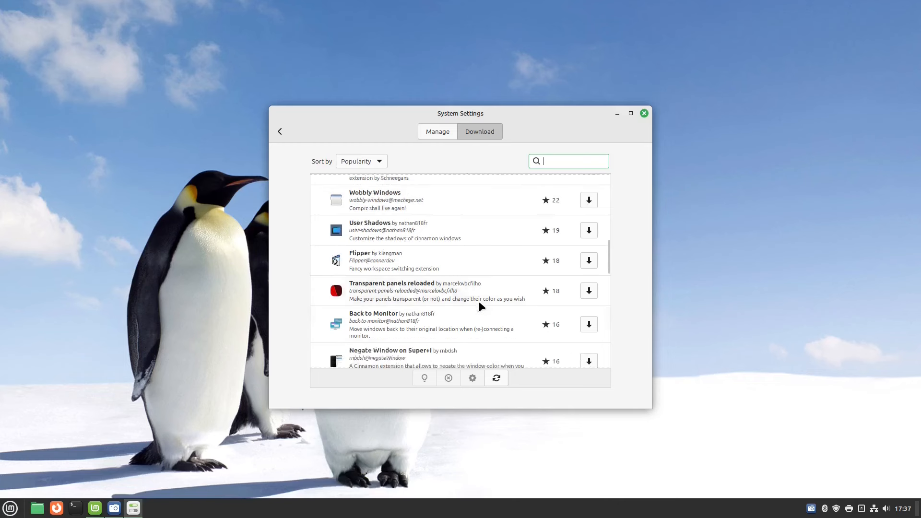
pyautogui.scroll(-2, 479, 305)
pyautogui.scroll(-5, 519, 280)
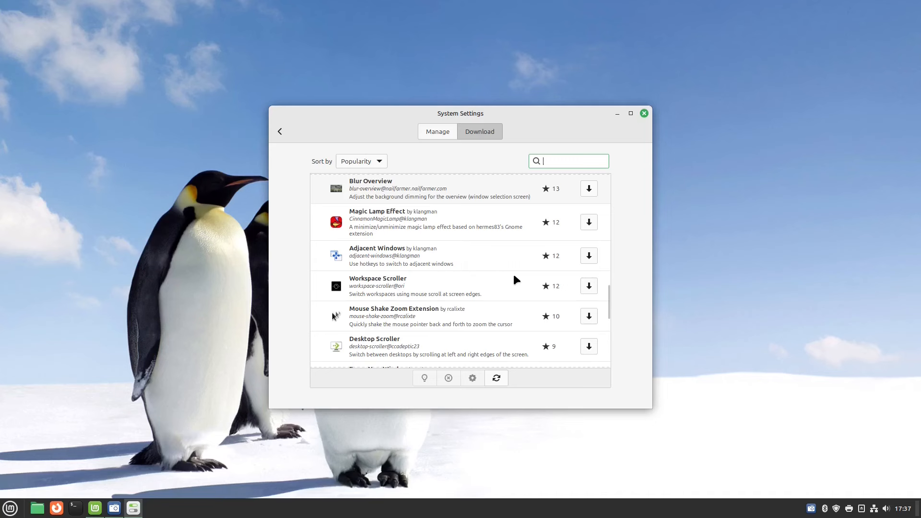
pyautogui.scroll(-5, 514, 277)
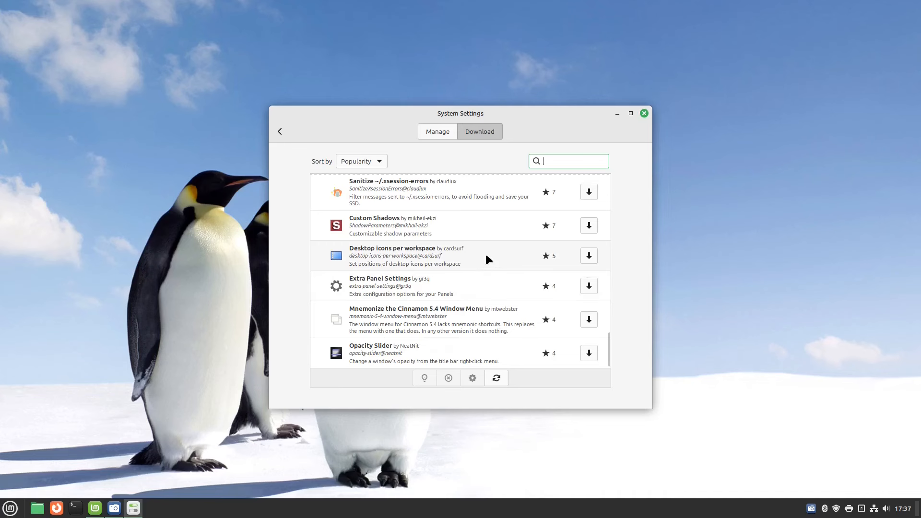
pyautogui.click(437, 132)
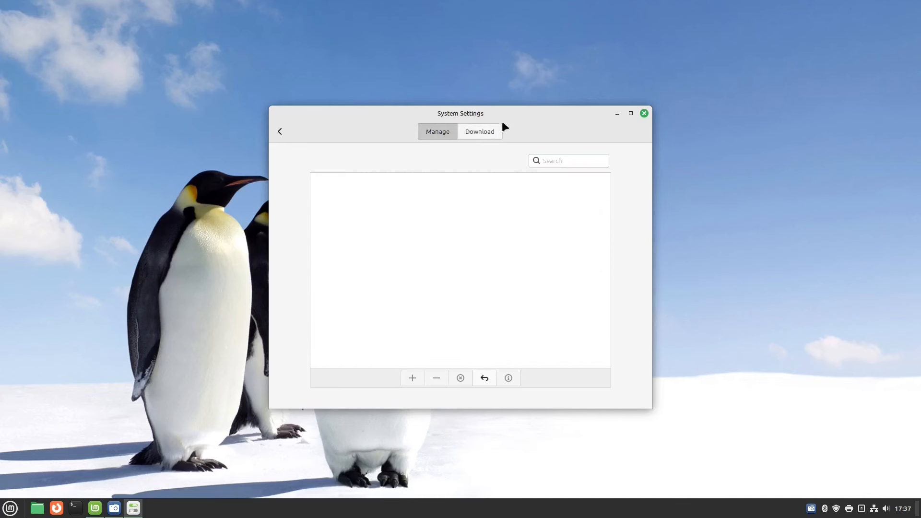
pyautogui.click(277, 131)
pyautogui.click(421, 296)
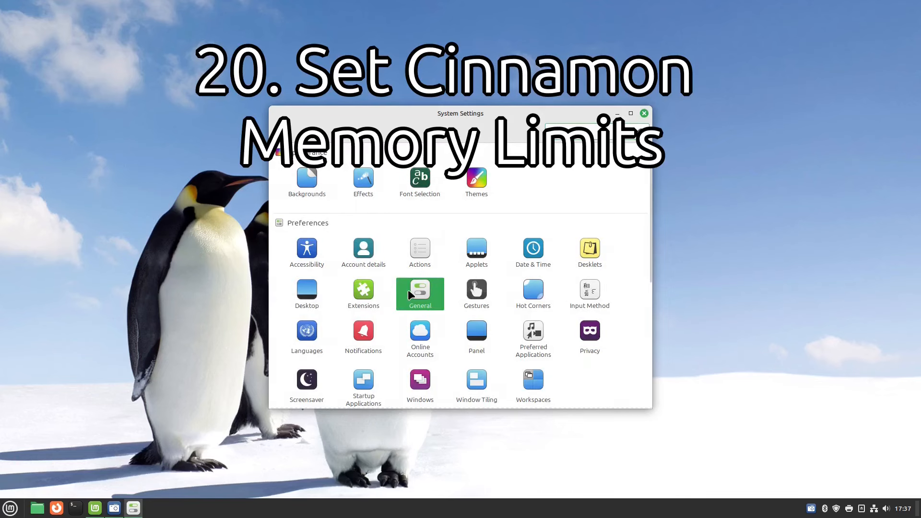
pyautogui.click(407, 290)
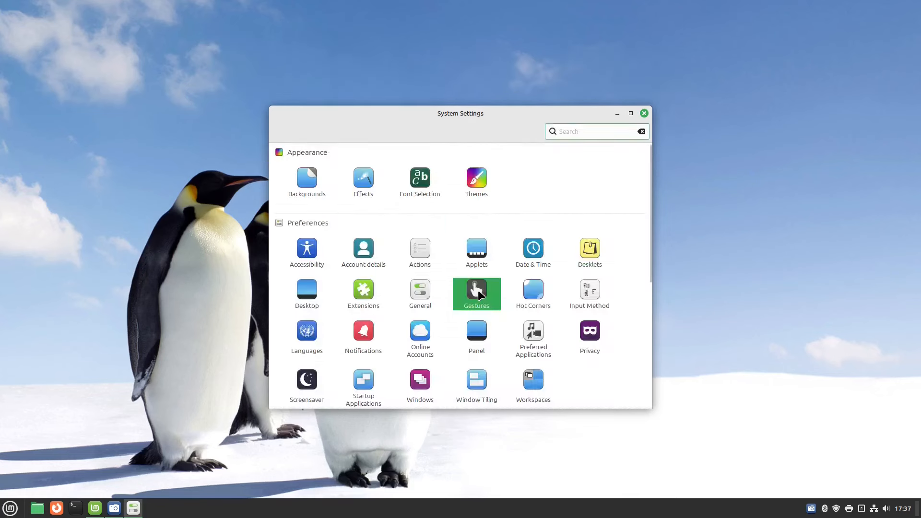
pyautogui.click(478, 291)
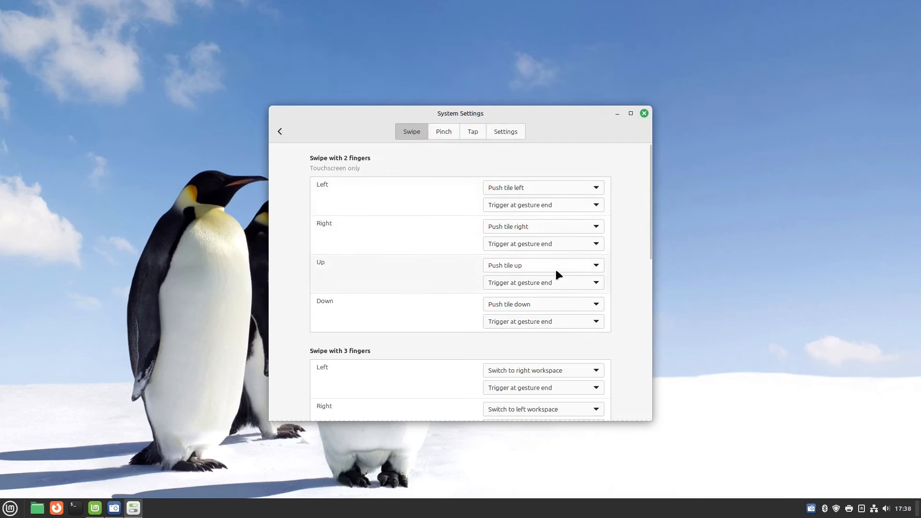
pyautogui.scroll(-5, 556, 274)
pyautogui.scroll(-9, 497, 274)
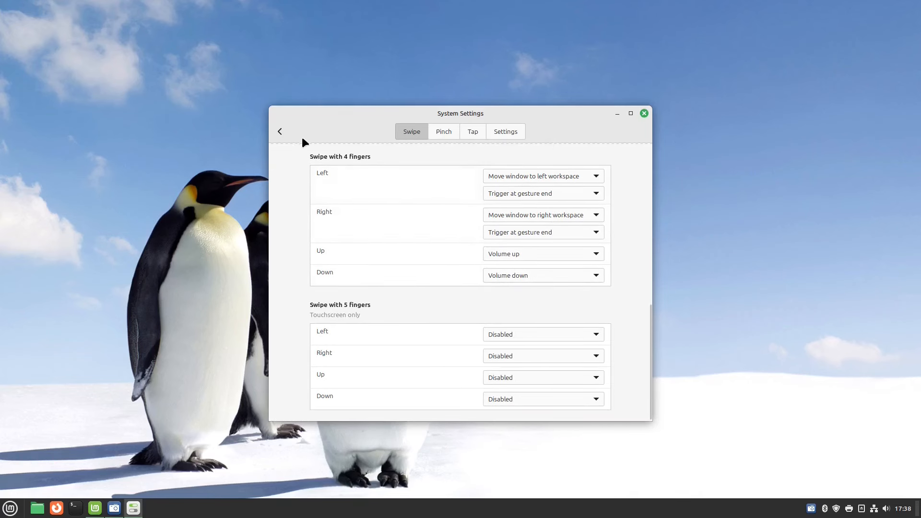
pyautogui.click(444, 131)
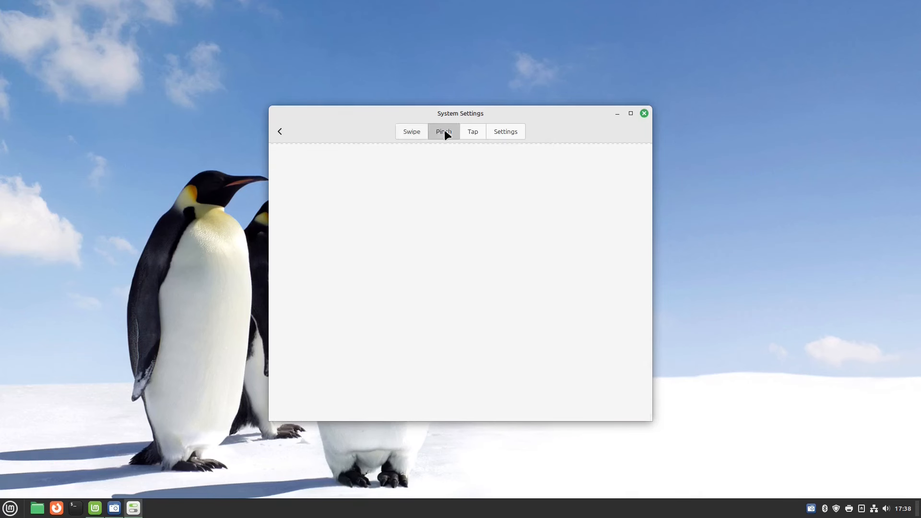
pyautogui.click(475, 132)
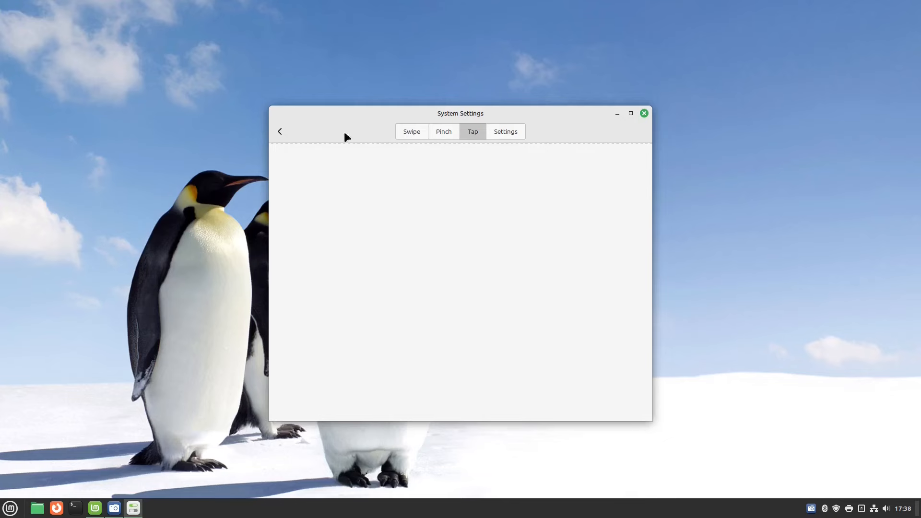
pyautogui.click(281, 132)
pyautogui.click(472, 287)
pyautogui.click(281, 131)
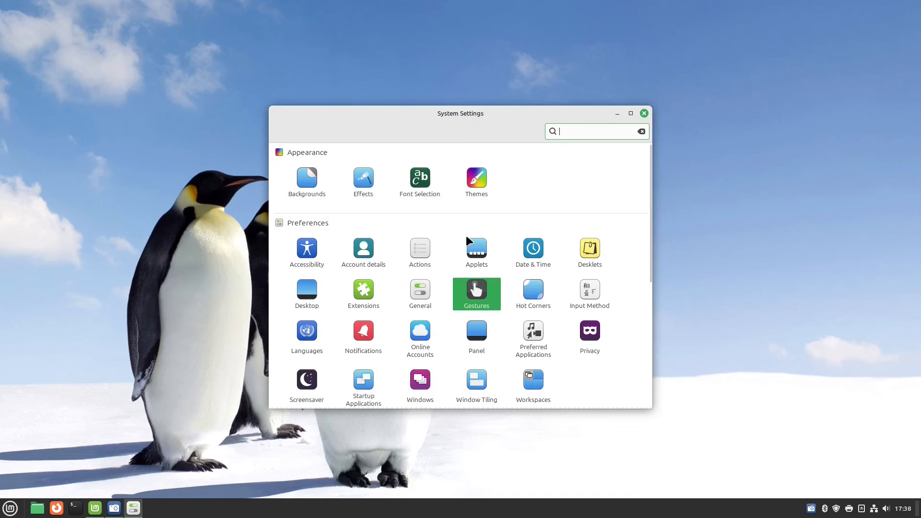
pyautogui.click(535, 292)
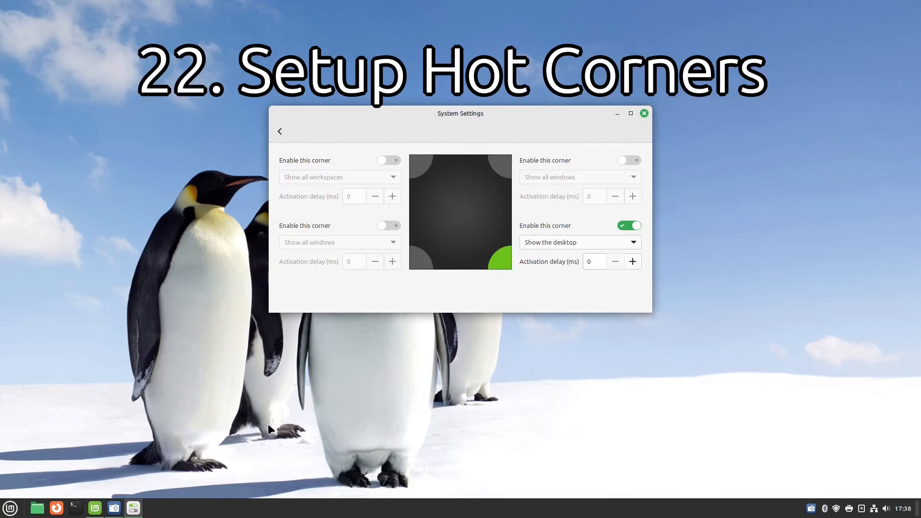
pyautogui.click(383, 159)
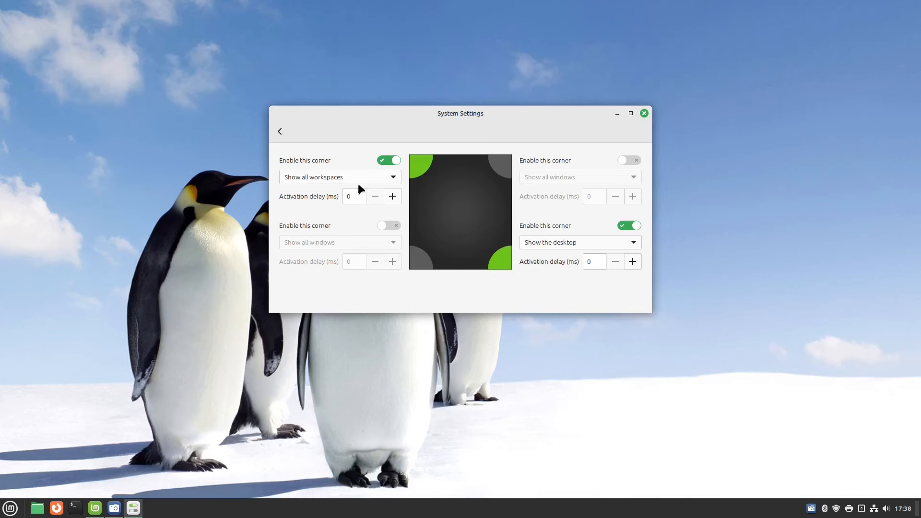
pyautogui.moveTo(1, 1)
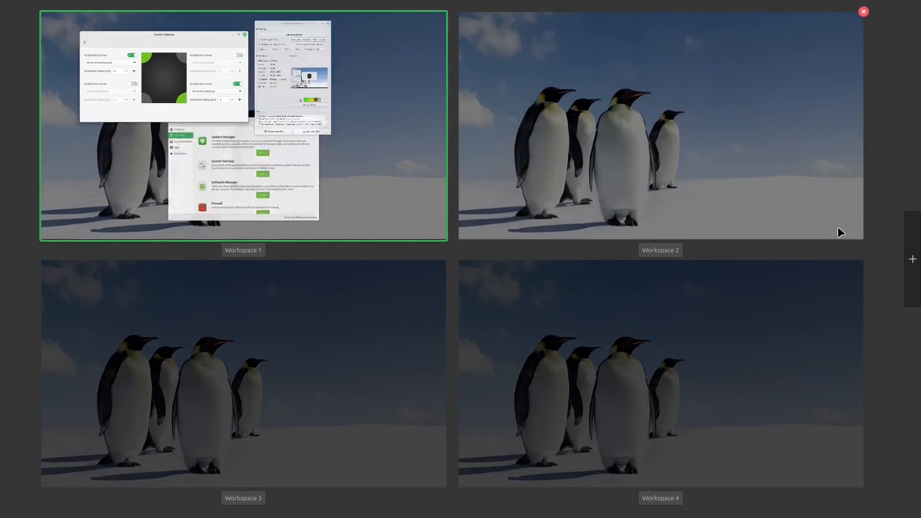
pyautogui.click(387, 159)
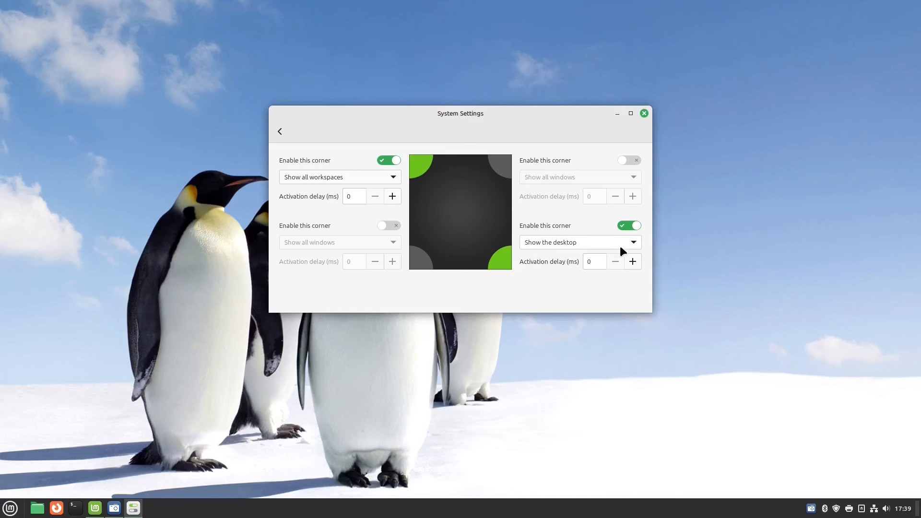
pyautogui.click(393, 178)
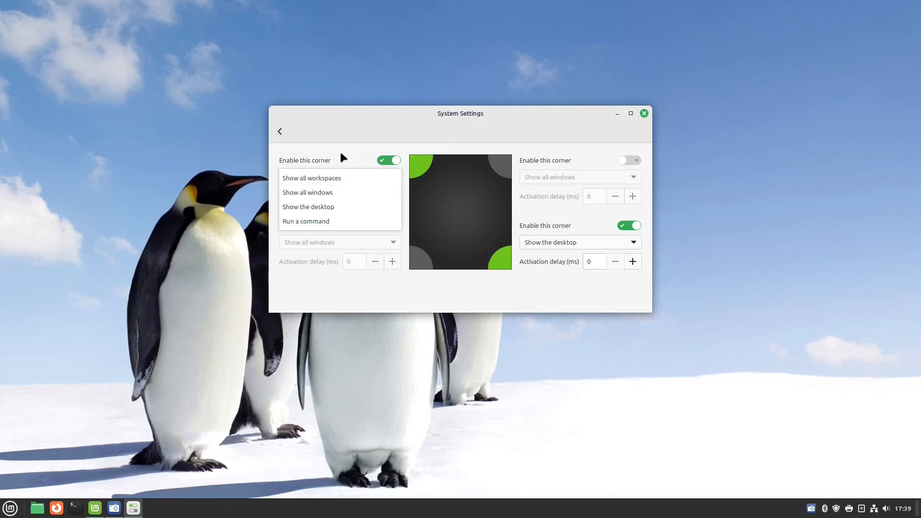
pyautogui.click(345, 124)
pyautogui.click(394, 162)
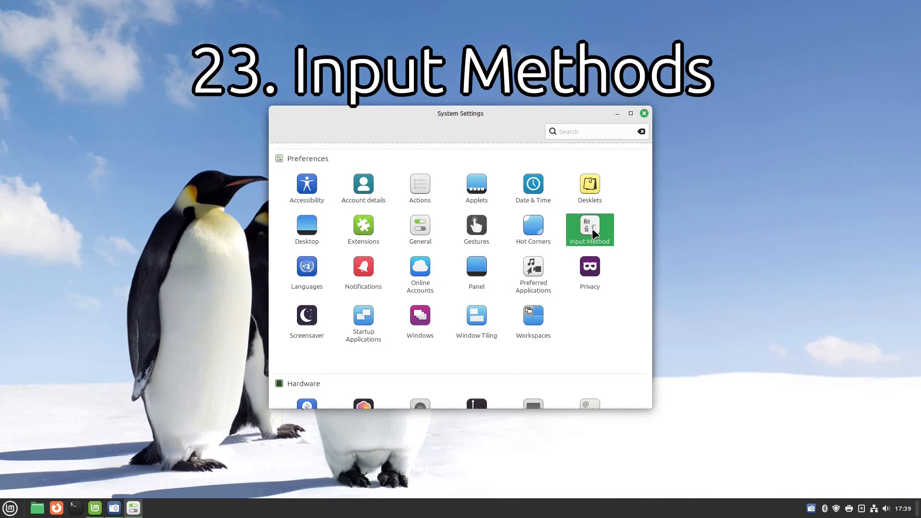
pyautogui.click(592, 231)
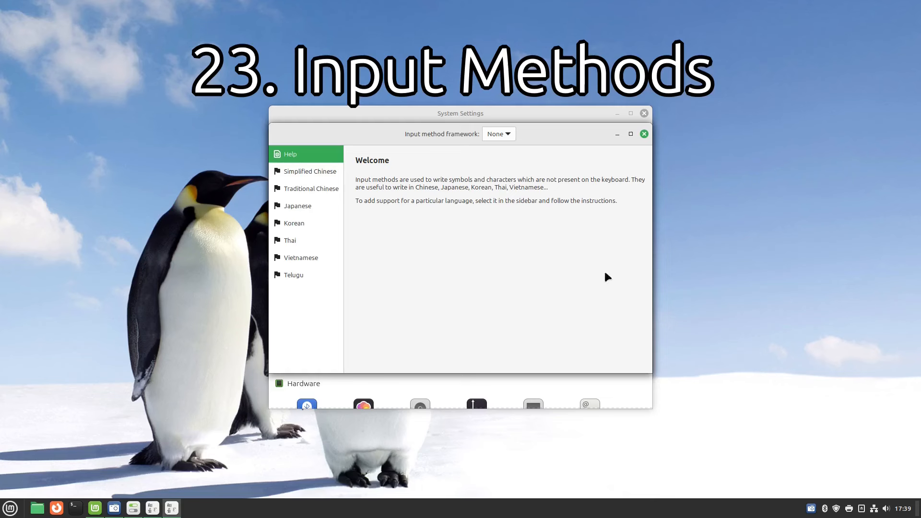
pyautogui.click(645, 133)
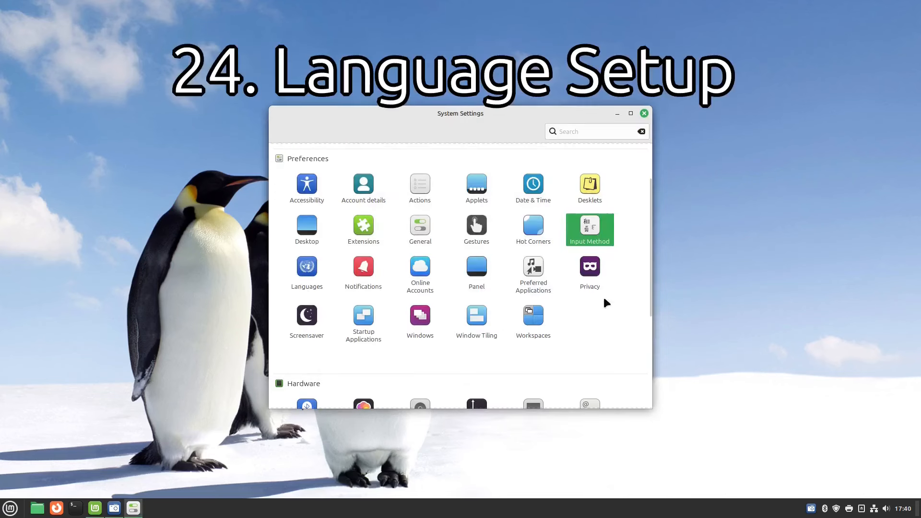
pyautogui.click(302, 269)
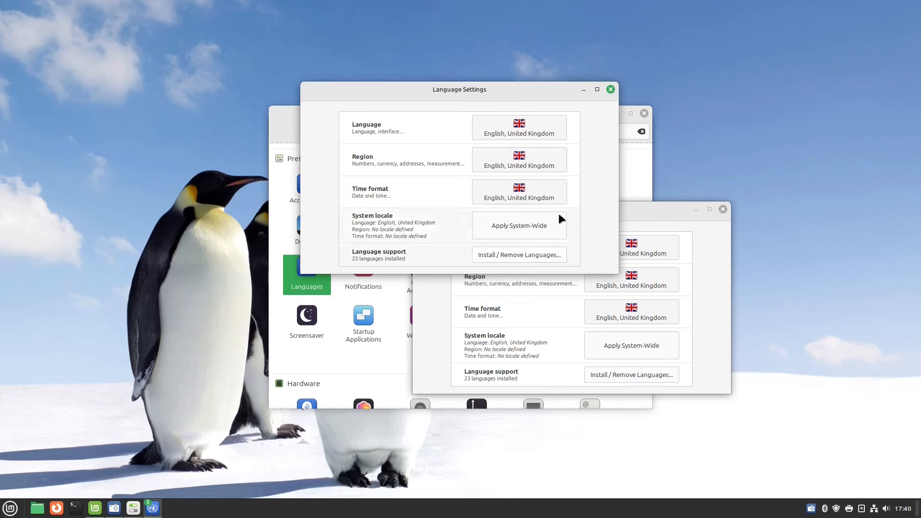
pyautogui.click(506, 259)
pyautogui.write('••••••••••')
pyautogui.press('Return')
pyautogui.write('tam')
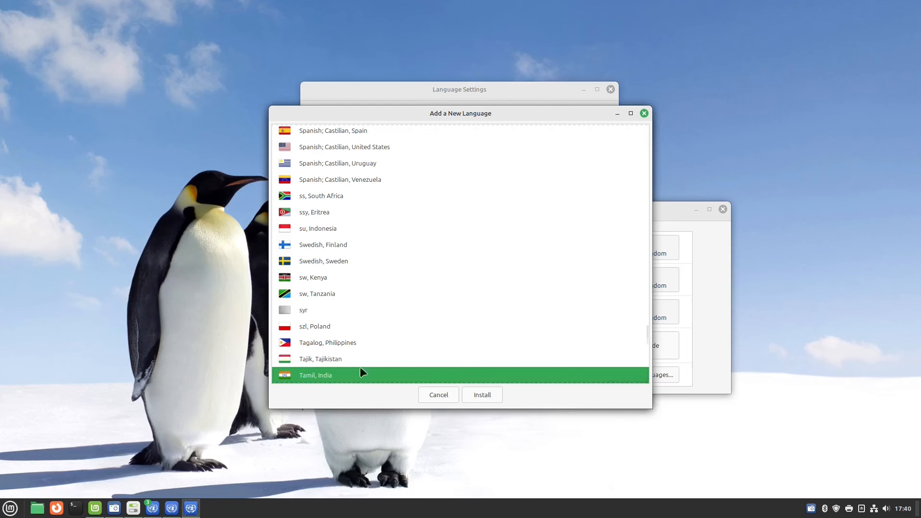
pyautogui.click(438, 393)
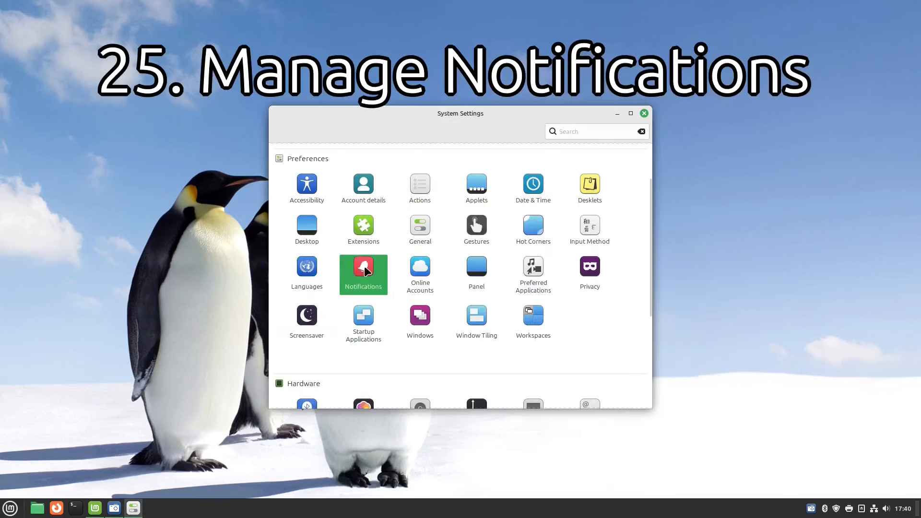
# View the Notifications settings, then go back and open Online Accounts.
pyautogui.click(365, 271)
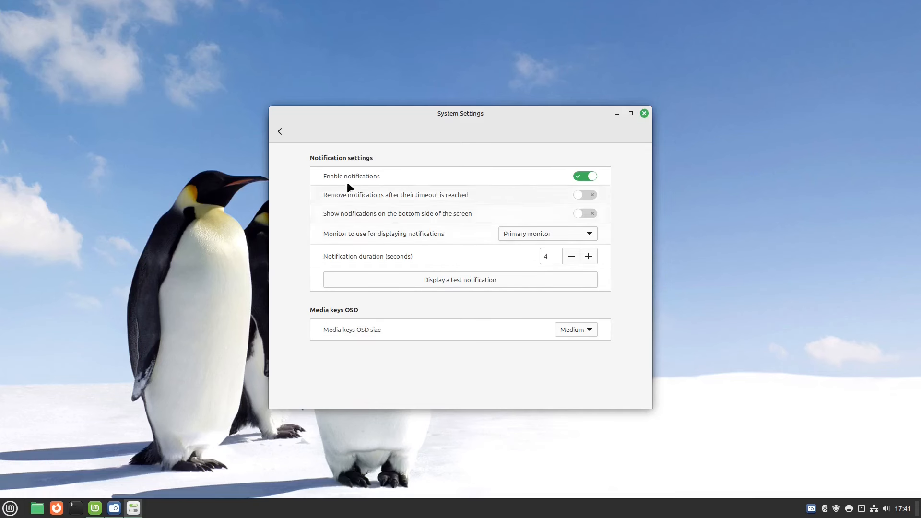
pyautogui.click(279, 131)
pyautogui.click(420, 269)
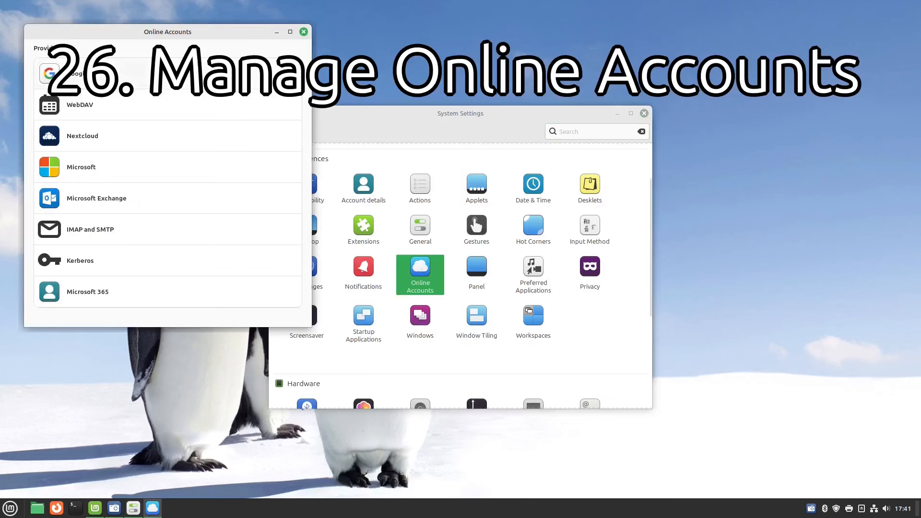
# Add a Google account through browser sign-in, then open the Panel settings.
pyautogui.moveTo(208, 35); pyautogui.dragTo(504, 56)
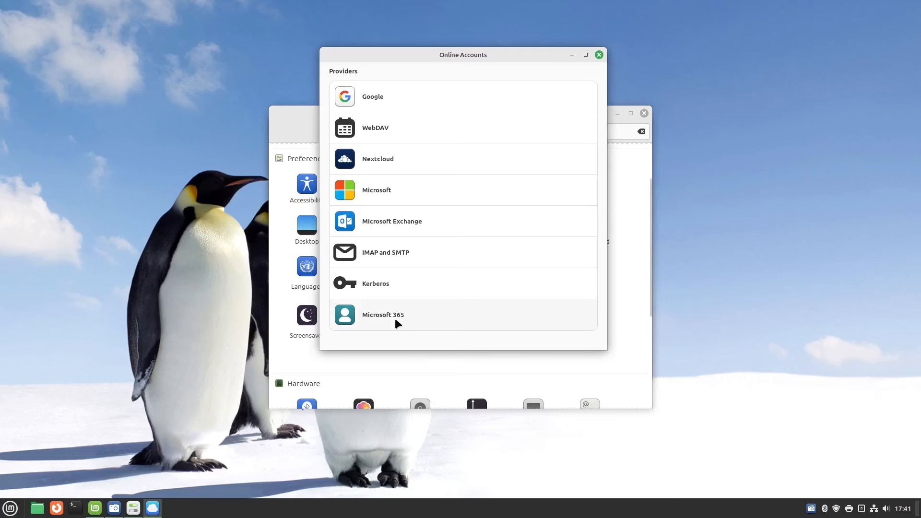
pyautogui.click(411, 92)
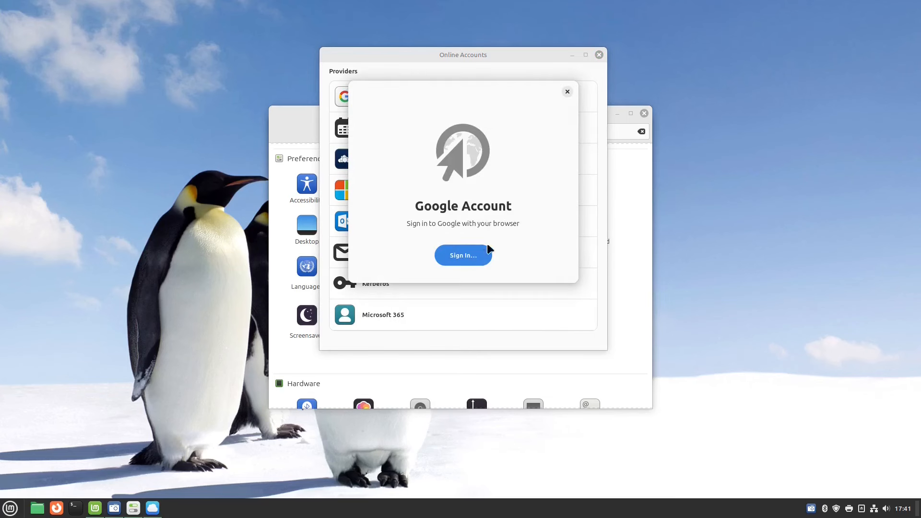
pyautogui.click(459, 253)
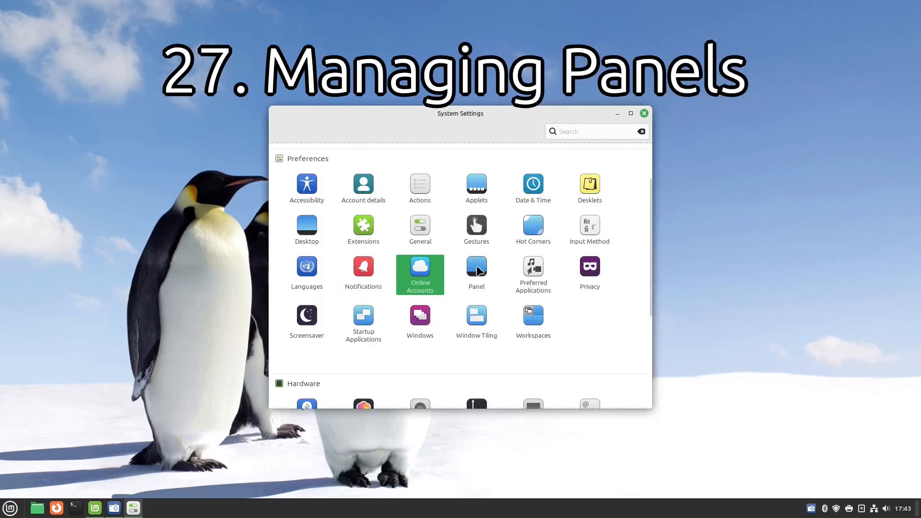
pyautogui.click(477, 268)
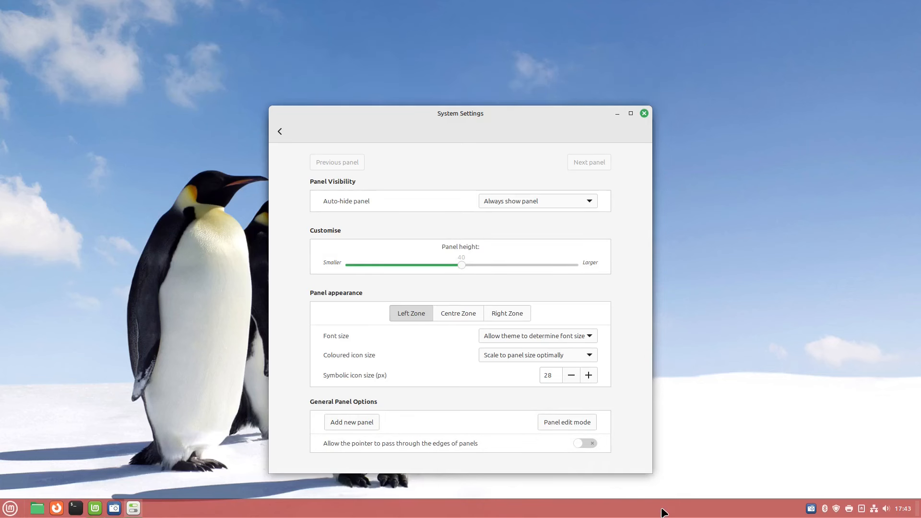
# Close System Settings, then open and close the bottom panel's standalone settings window.
pyautogui.click(644, 114)
pyautogui.rightClick(625, 511)
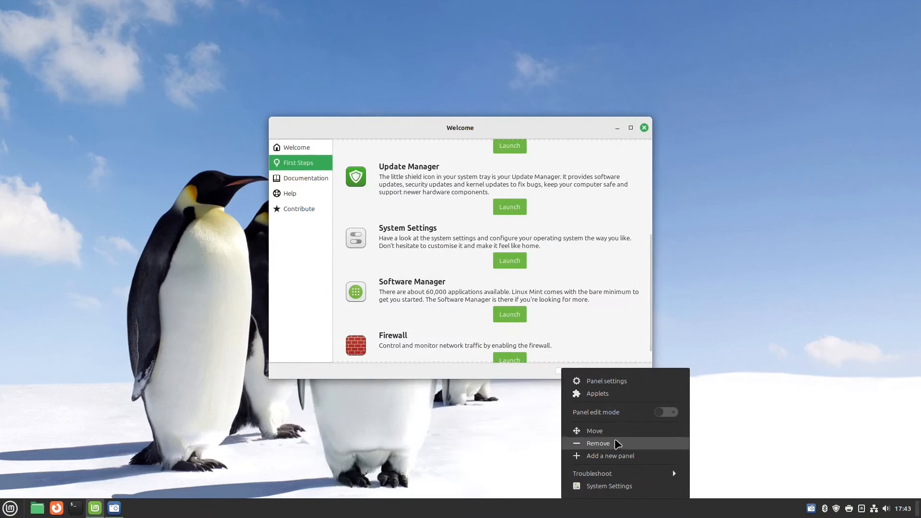
pyautogui.click(619, 379)
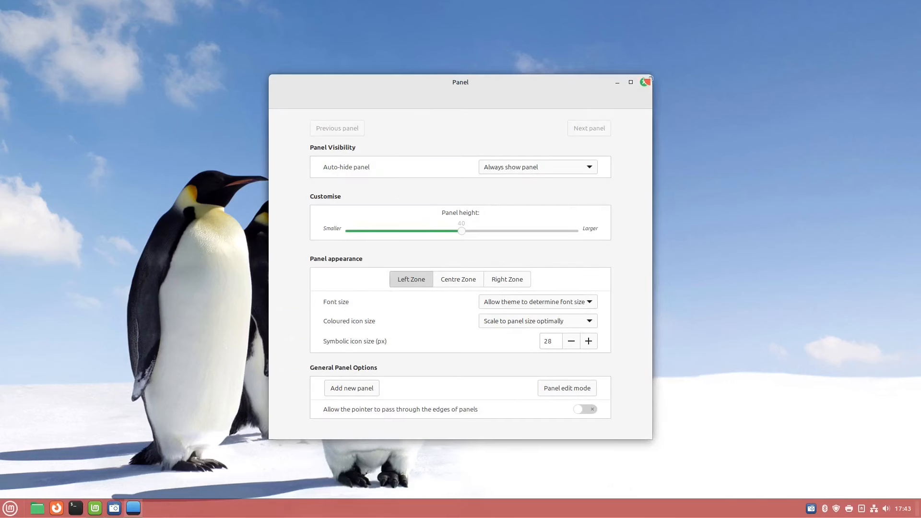
pyautogui.click(643, 80)
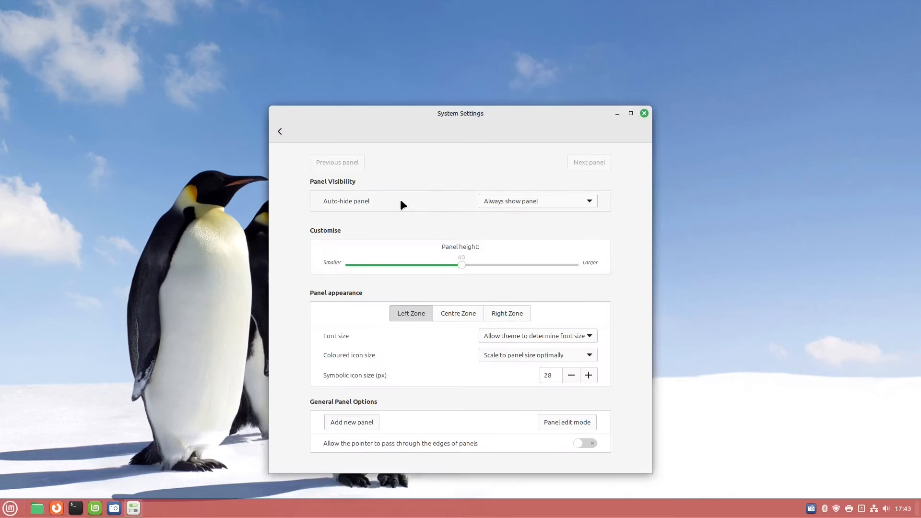
# Leave the panel Auto-hide option unchanged and start adding a new panel.
pyautogui.click(586, 201)
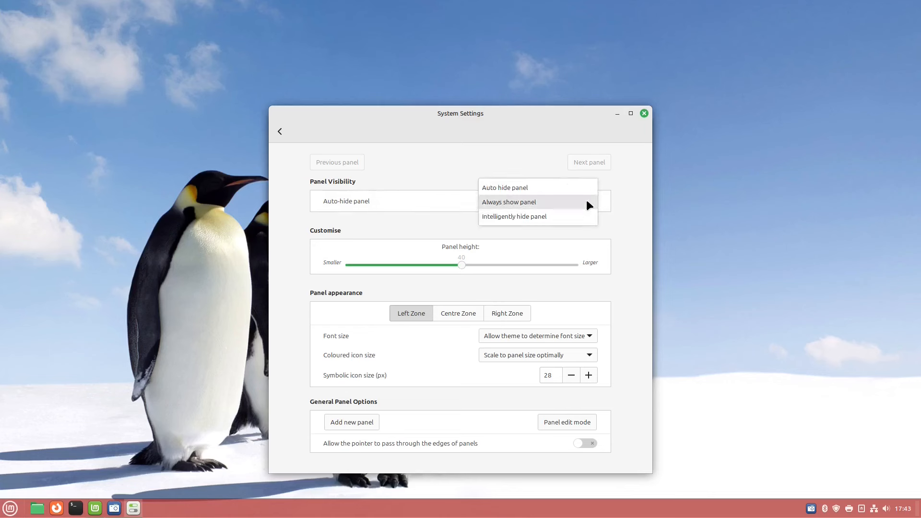
pyautogui.click(628, 228)
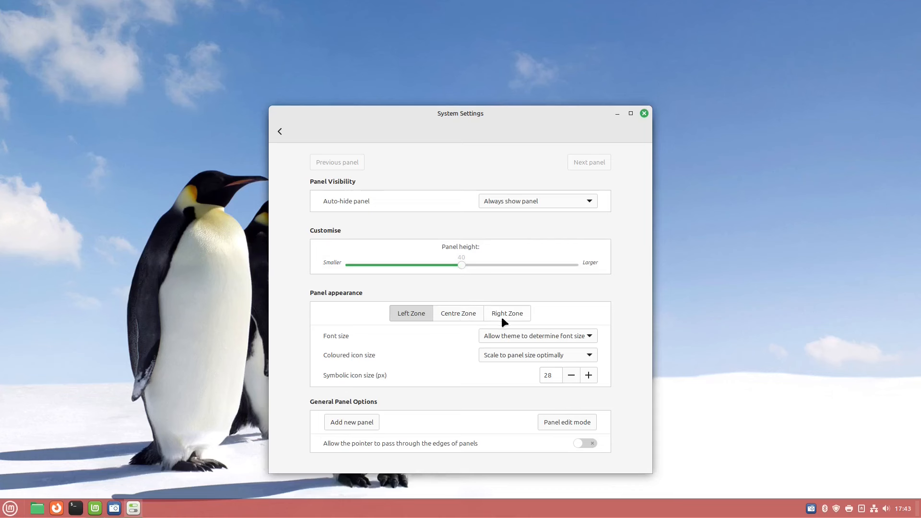
pyautogui.click(364, 421)
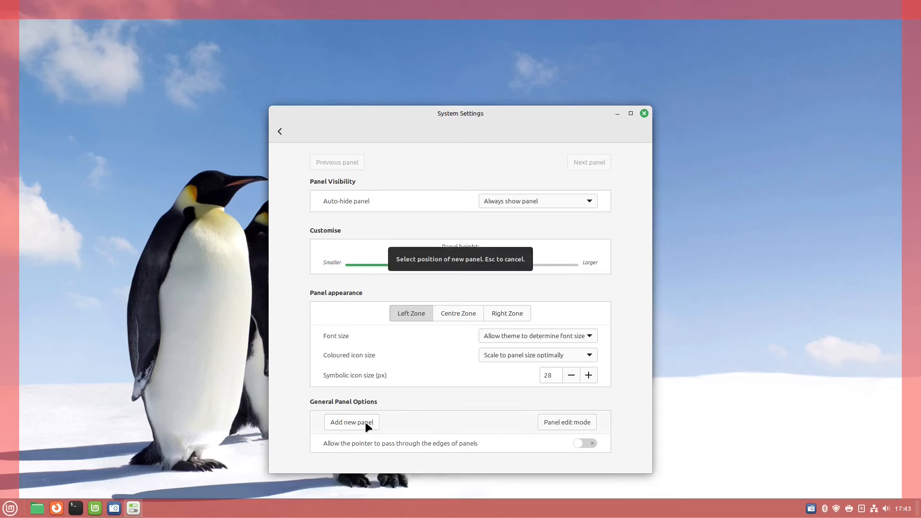
# Place a new panel along the top edge and add the Rubbish Bin applet to it.
pyautogui.click(393, 5)
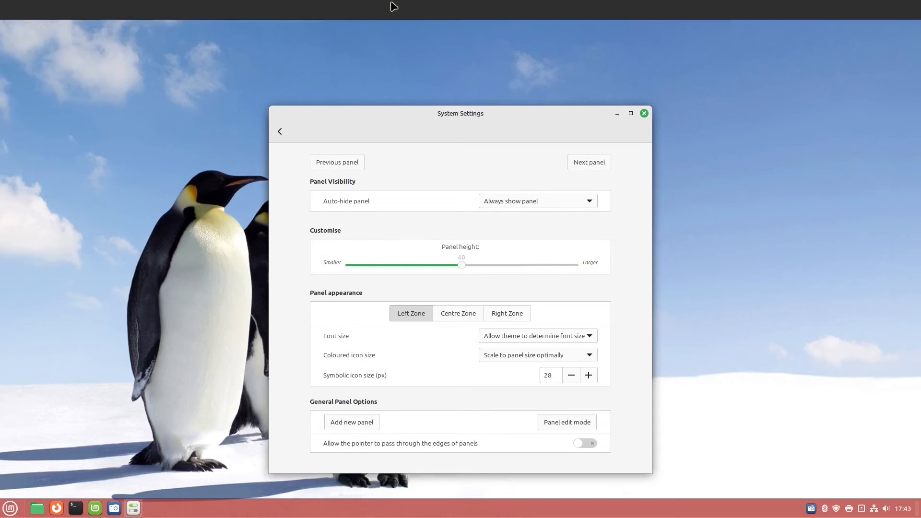
pyautogui.rightClick(312, 11)
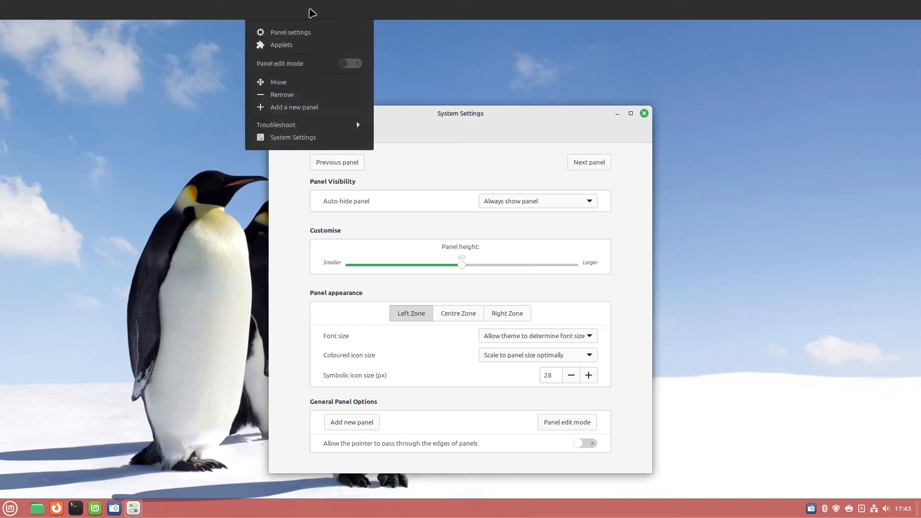
pyautogui.click(297, 45)
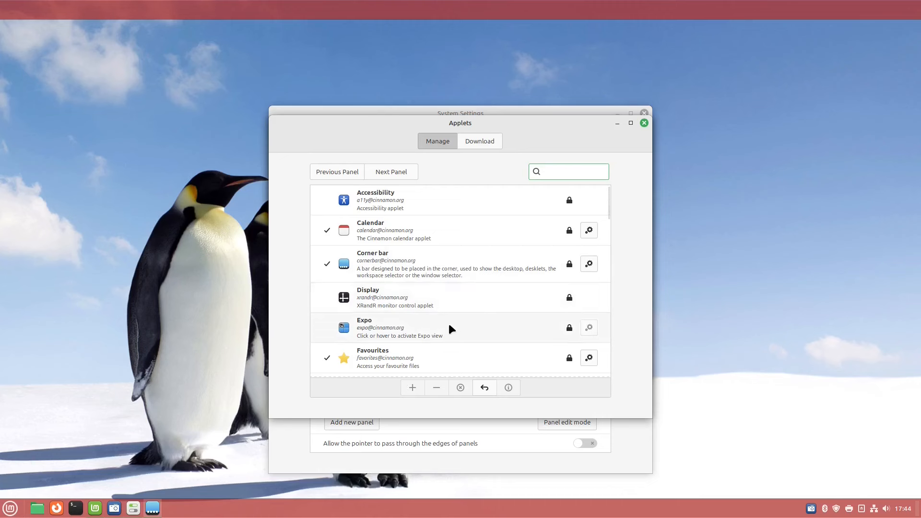
pyautogui.scroll(-10, 412, 360)
pyautogui.click(420, 375)
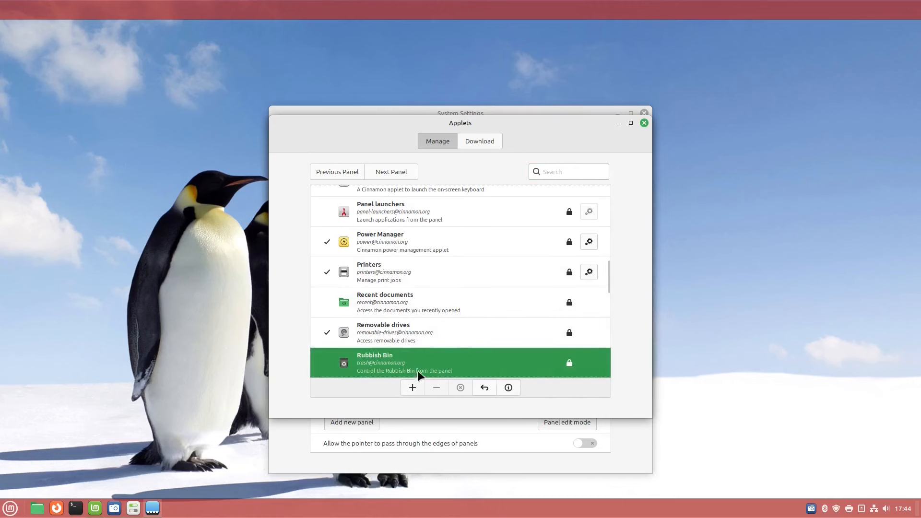
pyautogui.click(412, 387)
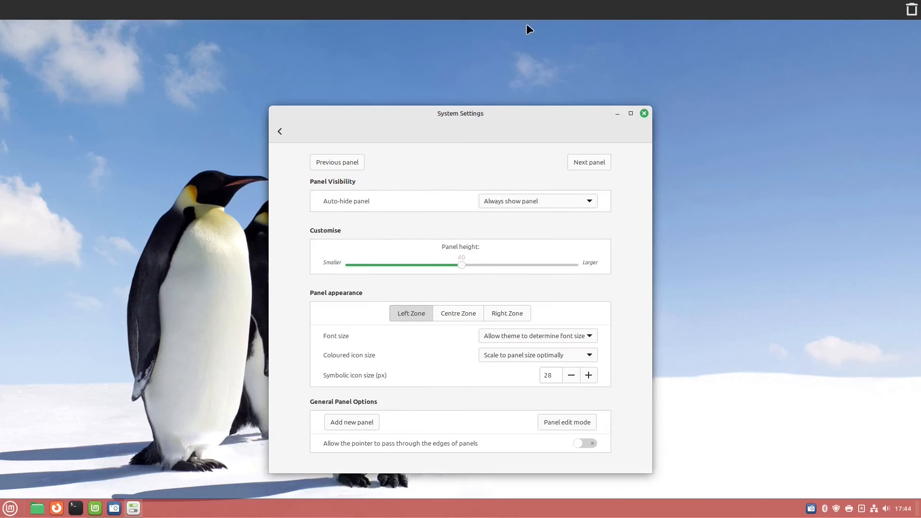
# Remove the top panel, confirming with Yes.
pyautogui.rightClick(551, 7)
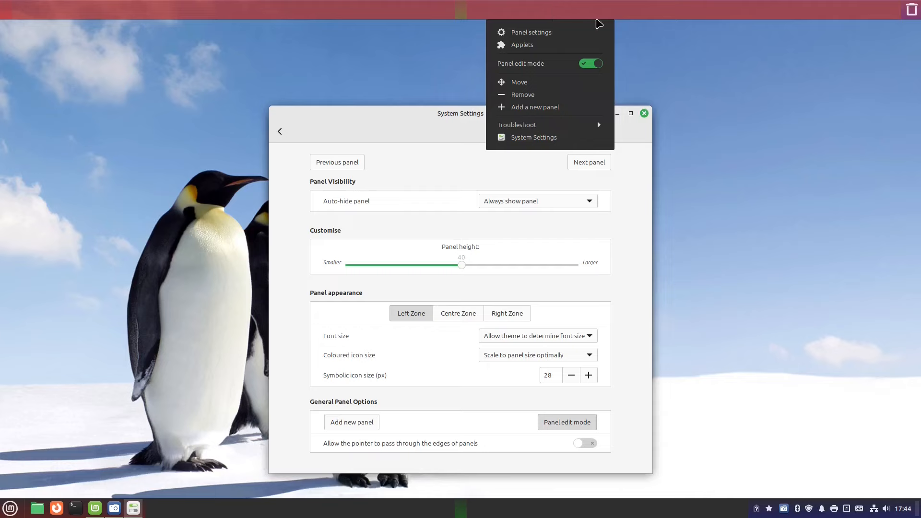
pyautogui.click(529, 96)
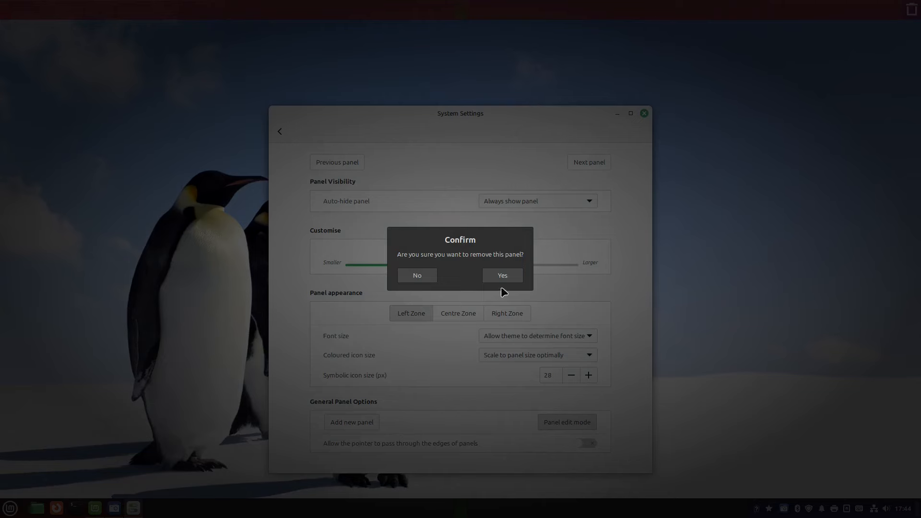
pyautogui.click(500, 275)
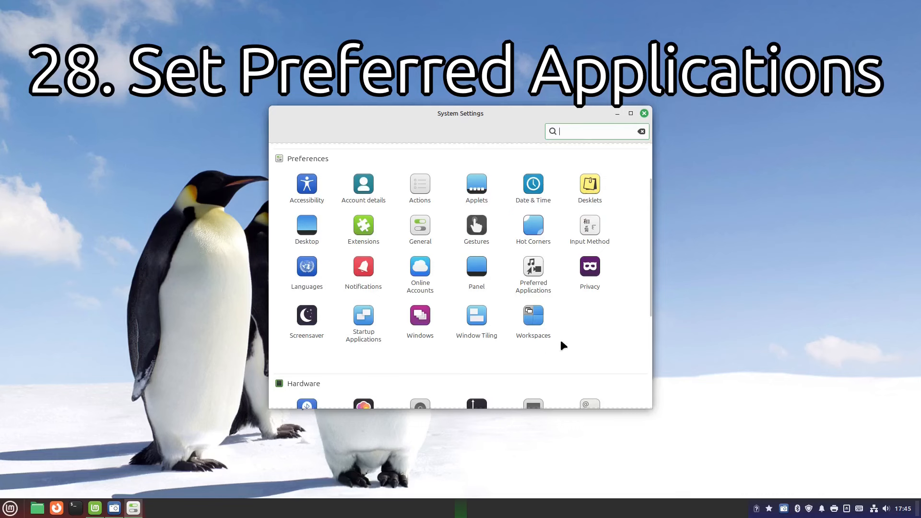
# Scroll through the Preferred Applications list, then switch to the Removable media options.
pyautogui.click(535, 272)
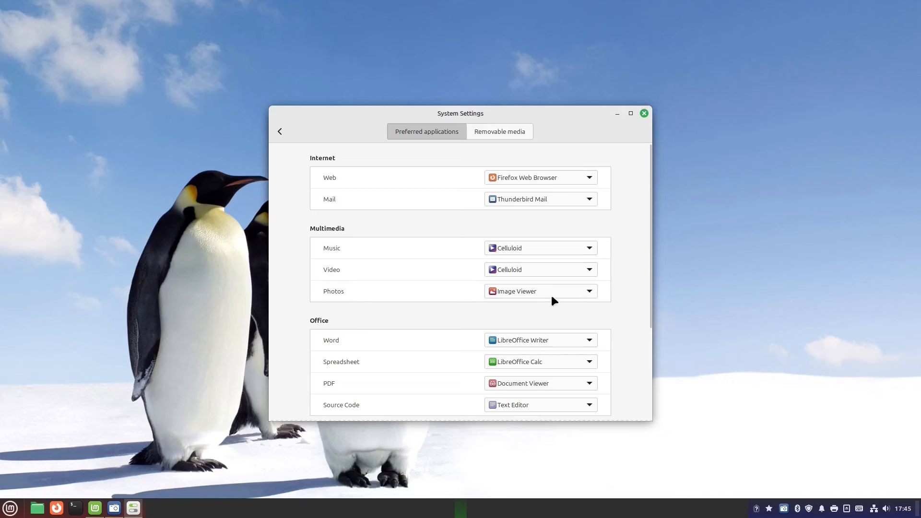
pyautogui.scroll(-3, 459, 338)
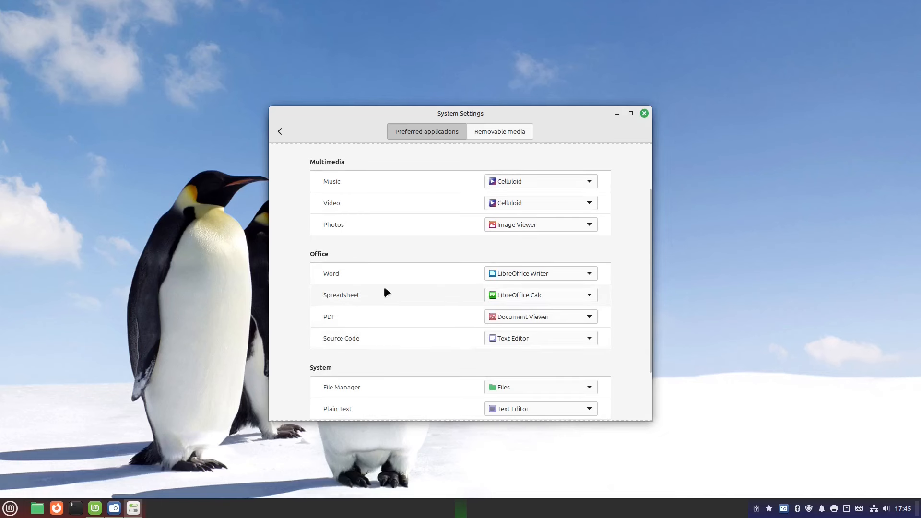
pyautogui.scroll(-3, 398, 283)
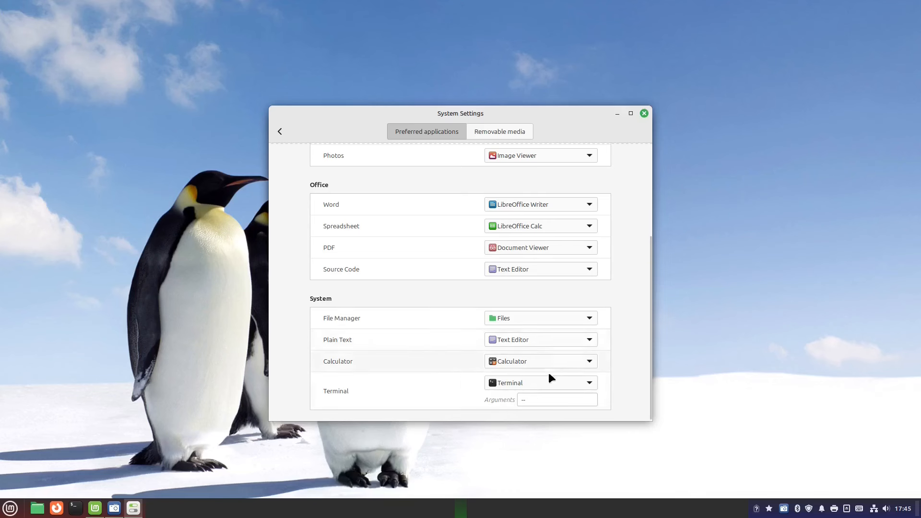
pyautogui.click(499, 131)
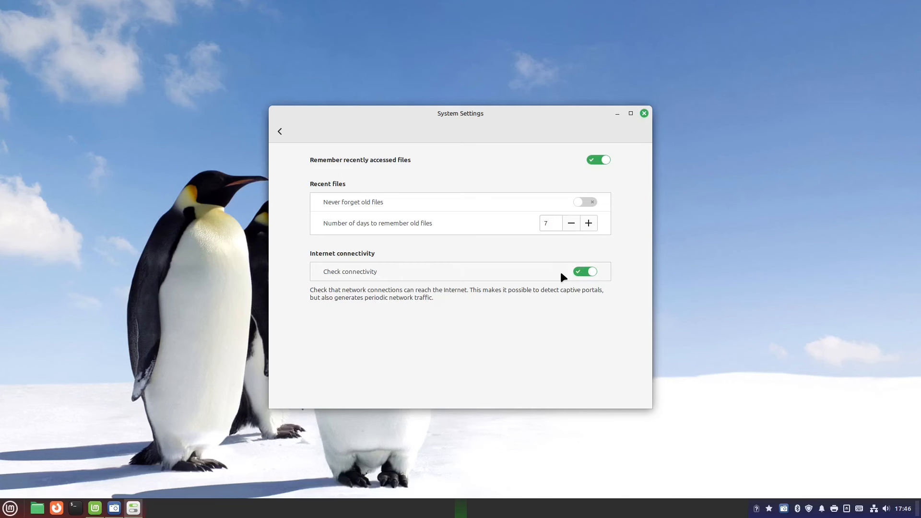
# Close System Settings with Alt+F4 after reviewing the Privacy page.
pyautogui.hotkey('alt', 'F4')
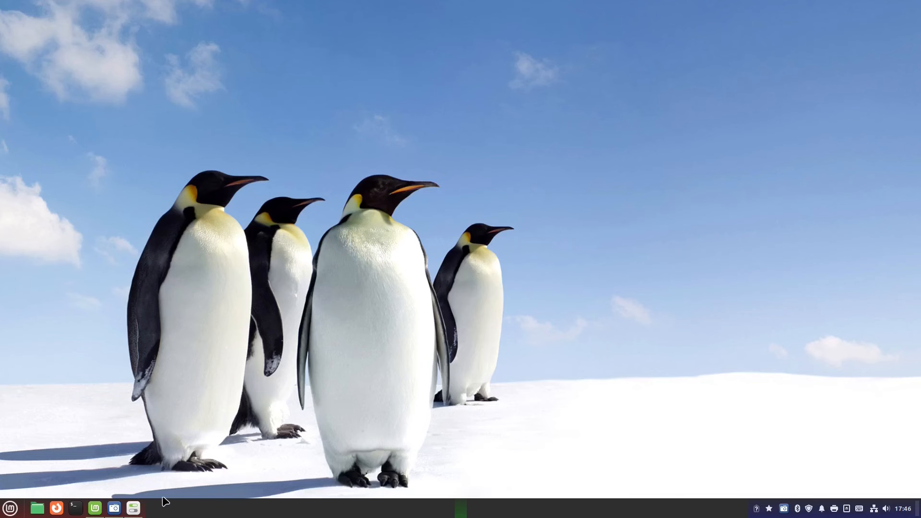
# Review the Screensaver delays, keeping lock immediate and start delay unchanged, and view the Customise options.
pyautogui.rightClick(135, 513)
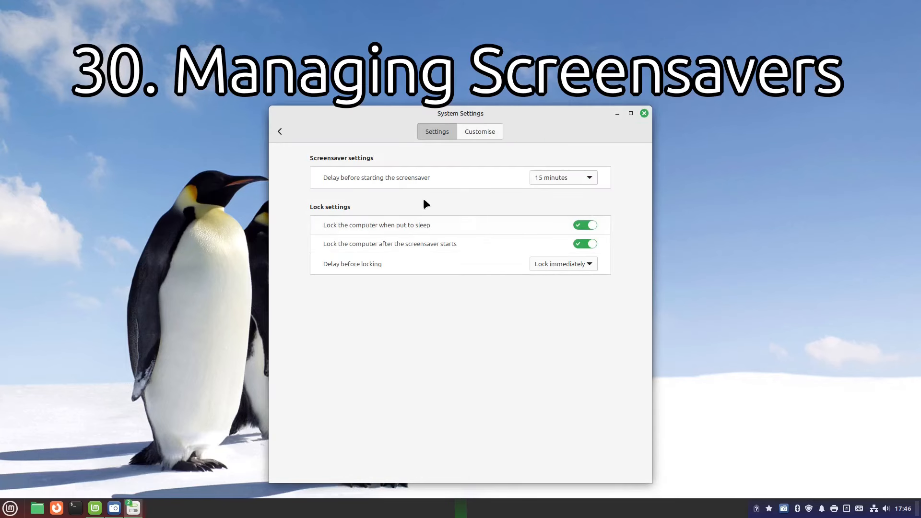
pyautogui.moveTo(424, 175)
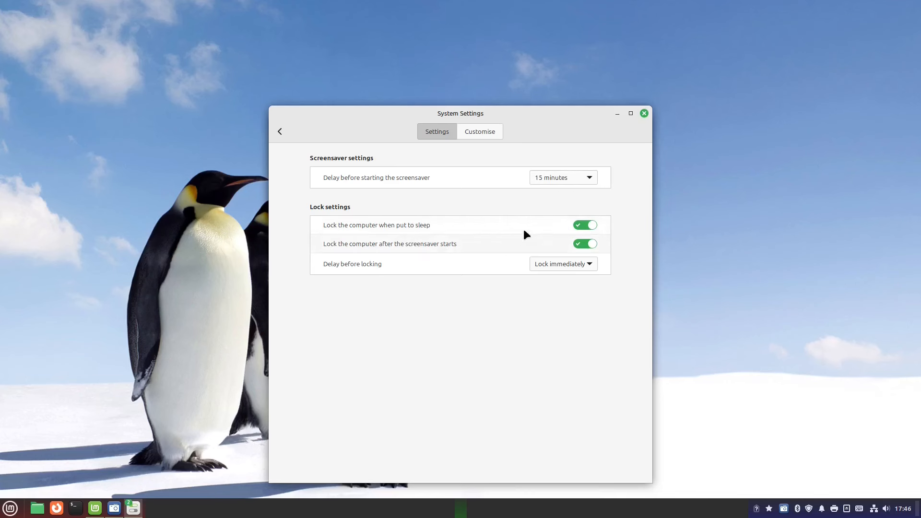
pyautogui.moveTo(419, 226)
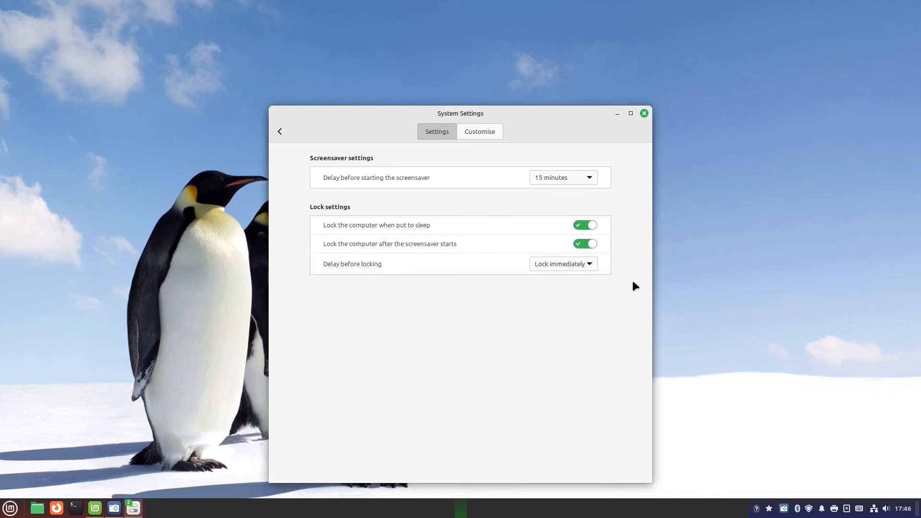
pyautogui.click(591, 265)
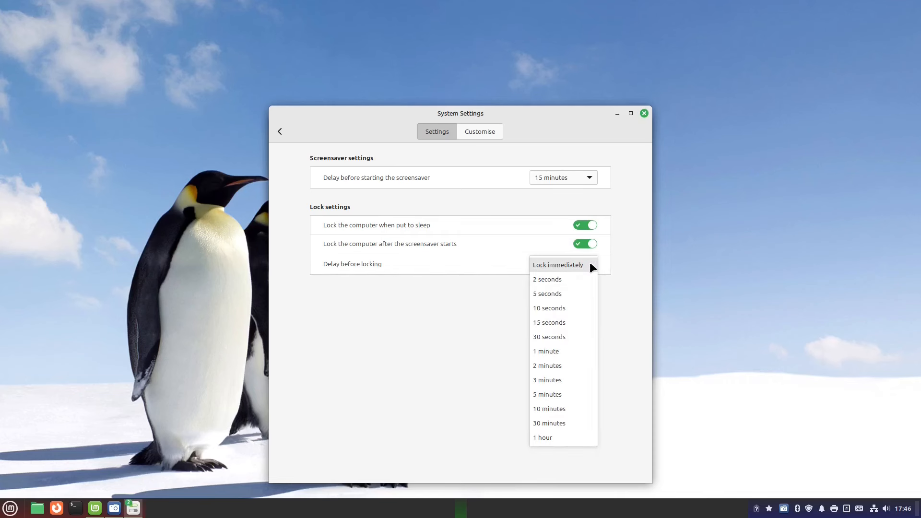
pyautogui.click(591, 265)
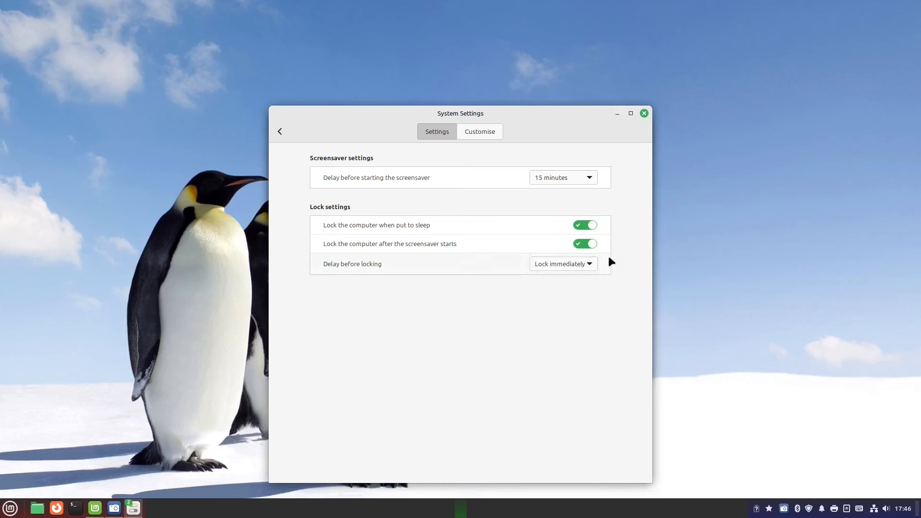
pyautogui.click(590, 177)
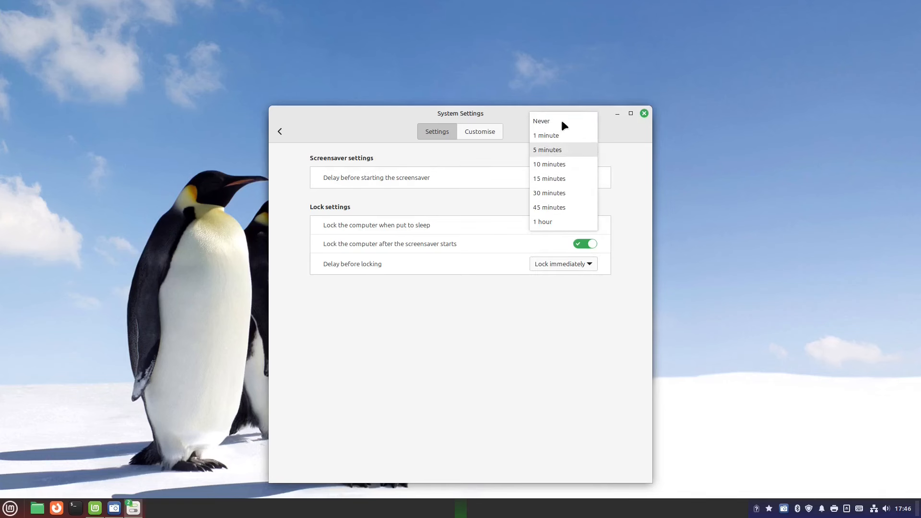
pyautogui.click(455, 150)
pyautogui.click(477, 131)
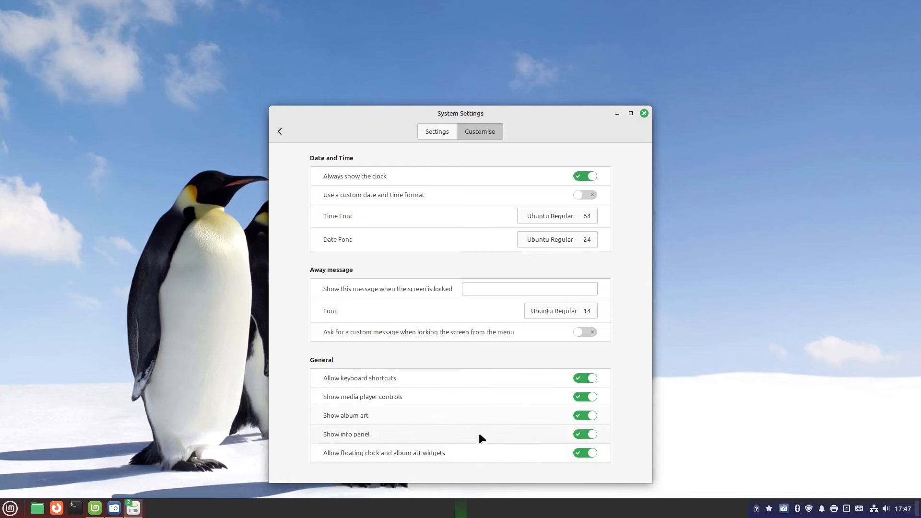
pyautogui.click(279, 132)
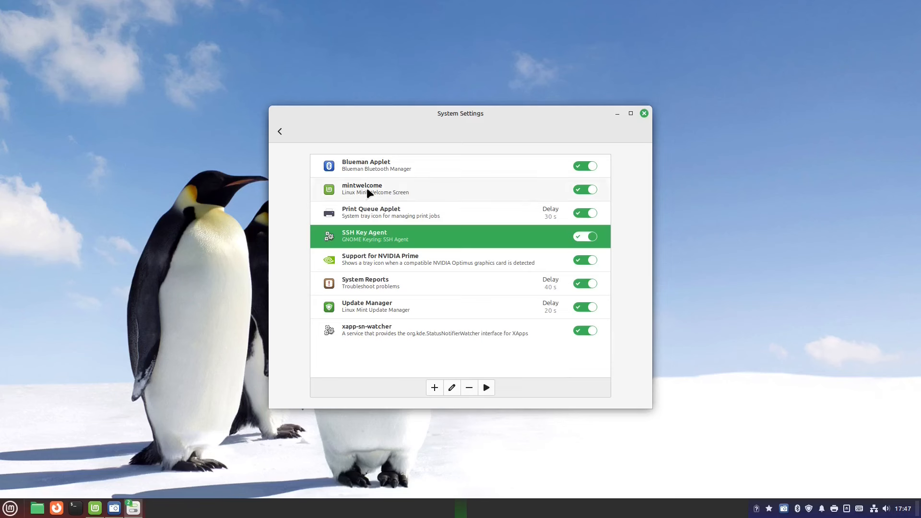
# Return to the settings overview and open Windows settings on the Titlebar page.
pyautogui.click(282, 132)
pyautogui.click(425, 227)
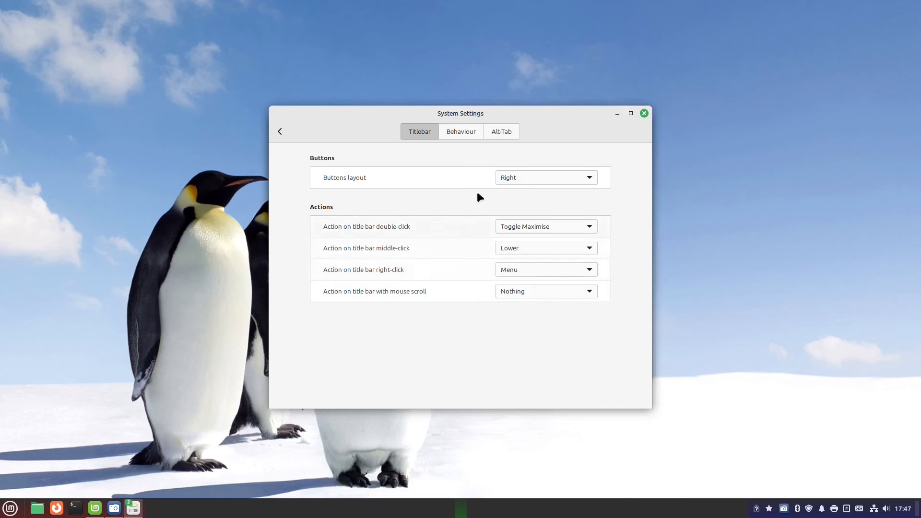
# Look over the window Behaviour, Alt-Tab and Window Tiling options.
pyautogui.click(466, 132)
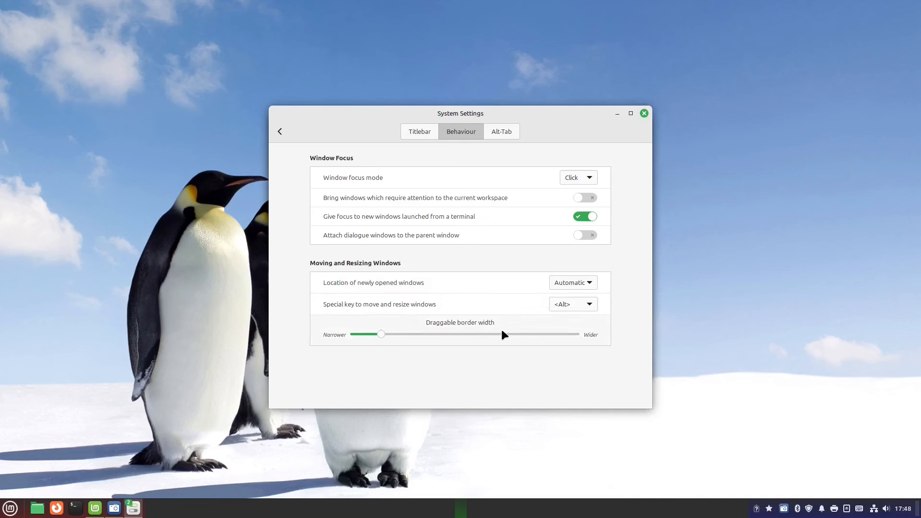
pyautogui.click(504, 132)
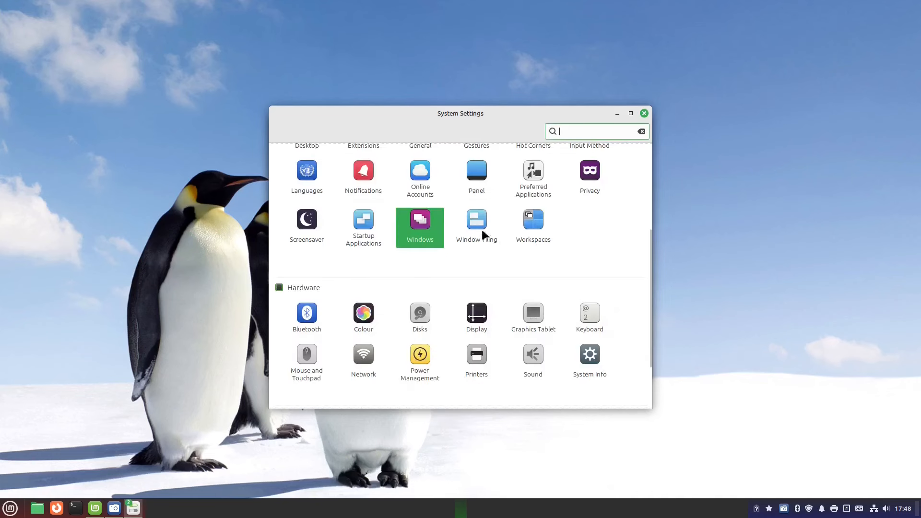
pyautogui.click(480, 226)
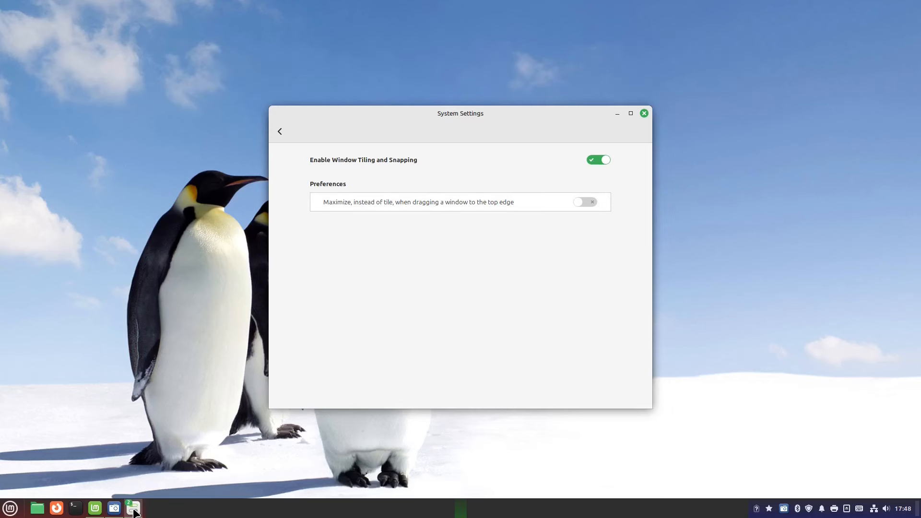
# Snap the settings window to left and right halves, toggle tiling off and on, then close.
pyautogui.moveTo(488, 116); pyautogui.dragTo(4, 55)
pyautogui.moveTo(482, 40); pyautogui.dragTo(898, 53)
pyautogui.moveTo(810, 19); pyautogui.dragTo(571, 100)
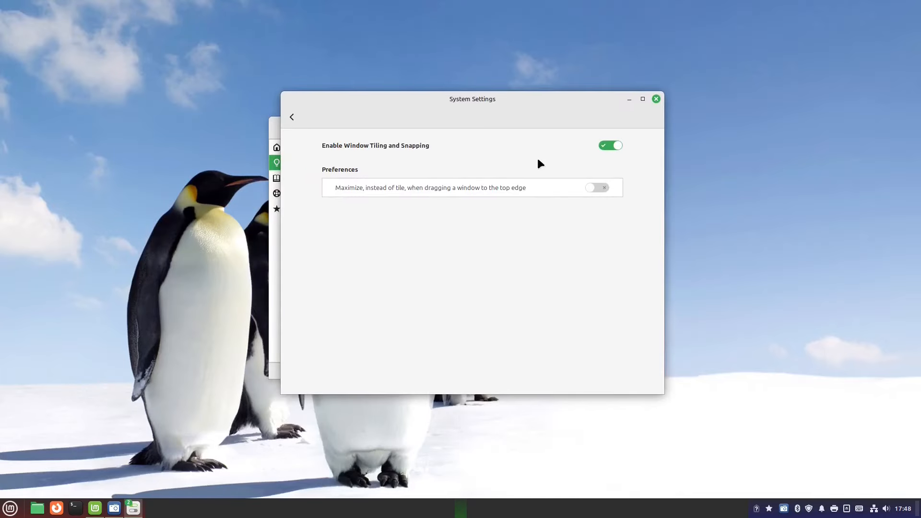
pyautogui.click(618, 147)
pyautogui.moveTo(530, 106); pyautogui.dragTo(498, 99)
pyautogui.click(577, 141)
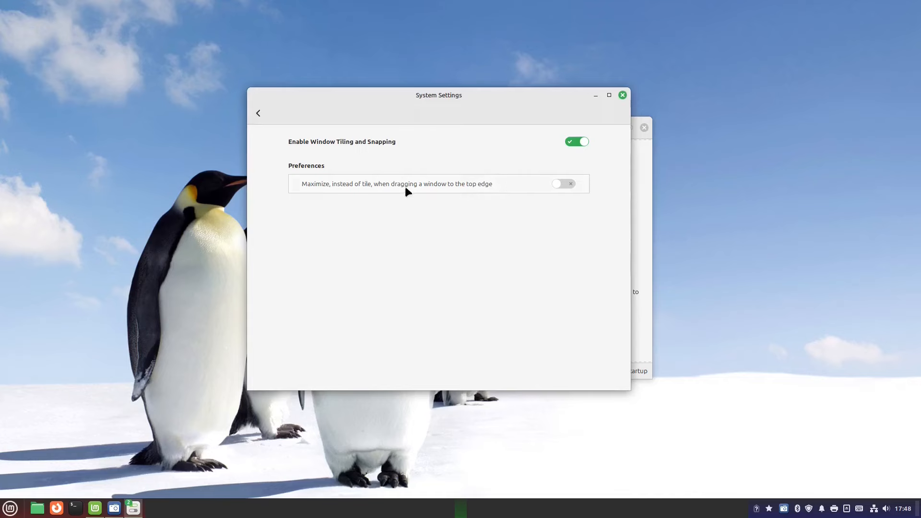
pyautogui.click(623, 95)
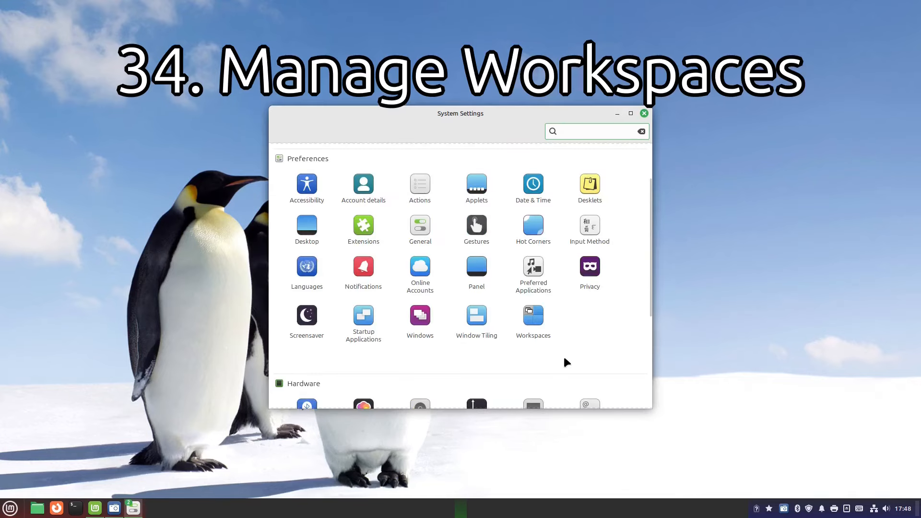
# Turn off 'Display Expo view as a grid' in Workspaces, checking Expo via the top-left hot corner.
pyautogui.scroll(-1, 563, 355)
pyautogui.click(536, 283)
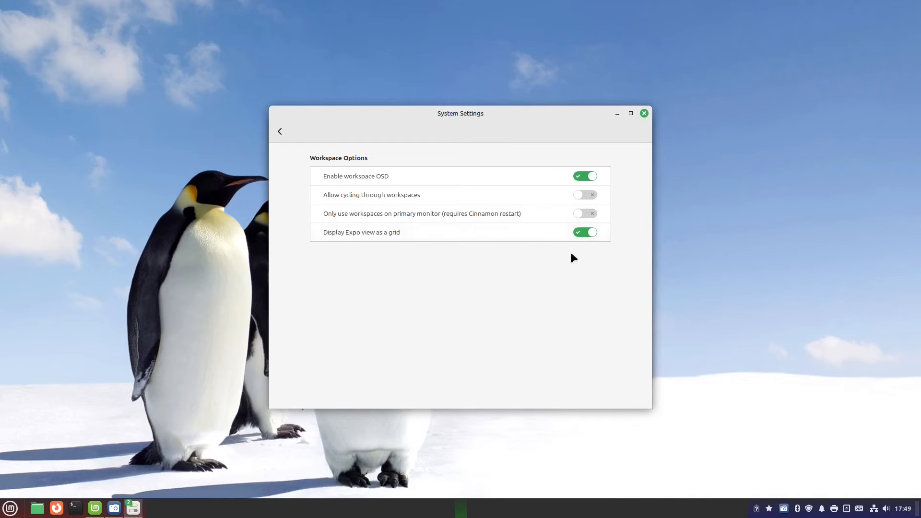
pyautogui.moveTo(1, 1)
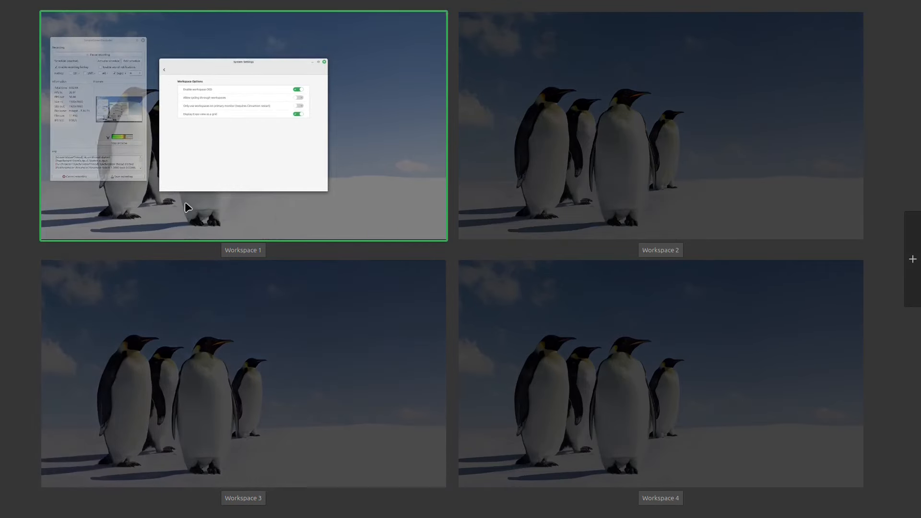
pyautogui.click(187, 208)
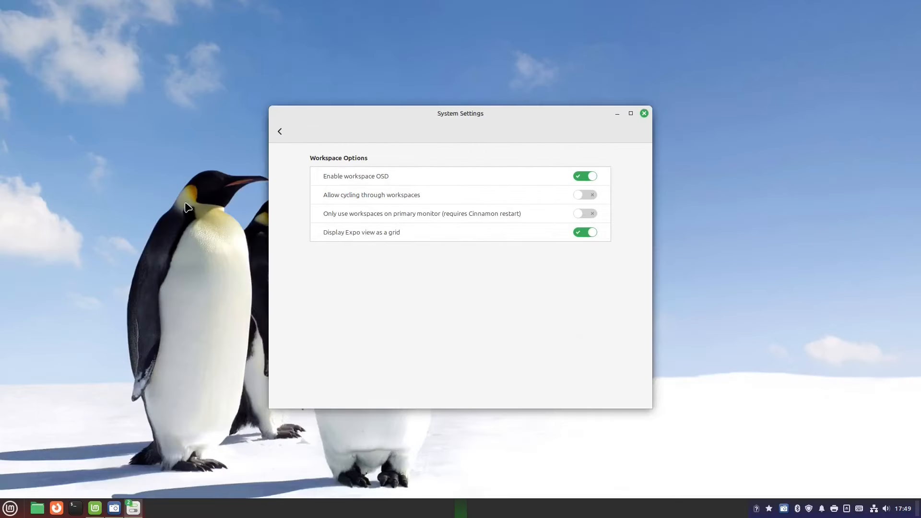
pyautogui.click(586, 233)
pyautogui.moveTo(2, 4)
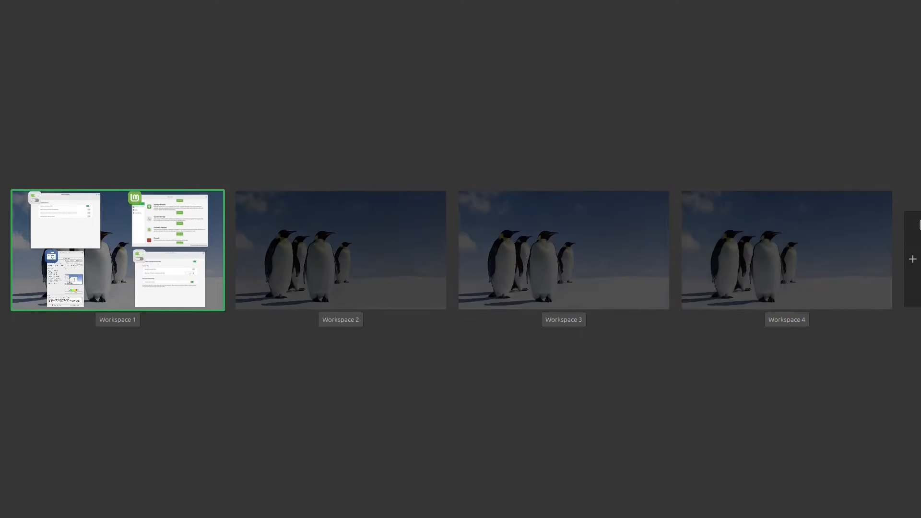
pyautogui.click(177, 281)
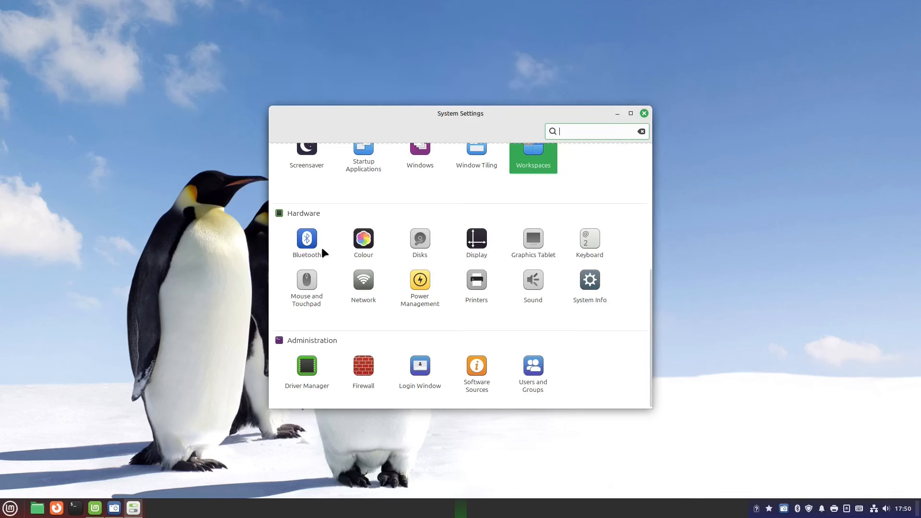
# Search for Bluetooth devices, connect the Imdwimd RGB01 headset, then disconnect it.
pyautogui.click(307, 239)
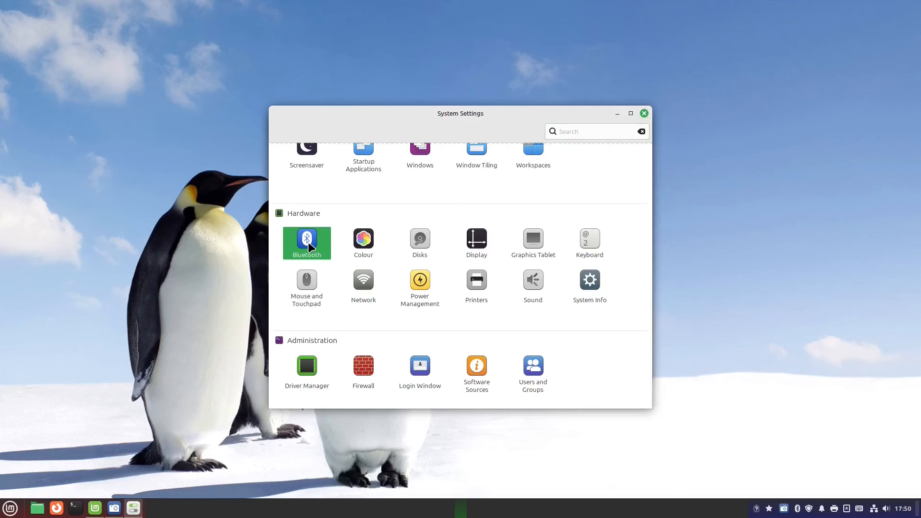
pyautogui.moveTo(705, 117); pyautogui.dragTo(382, 152)
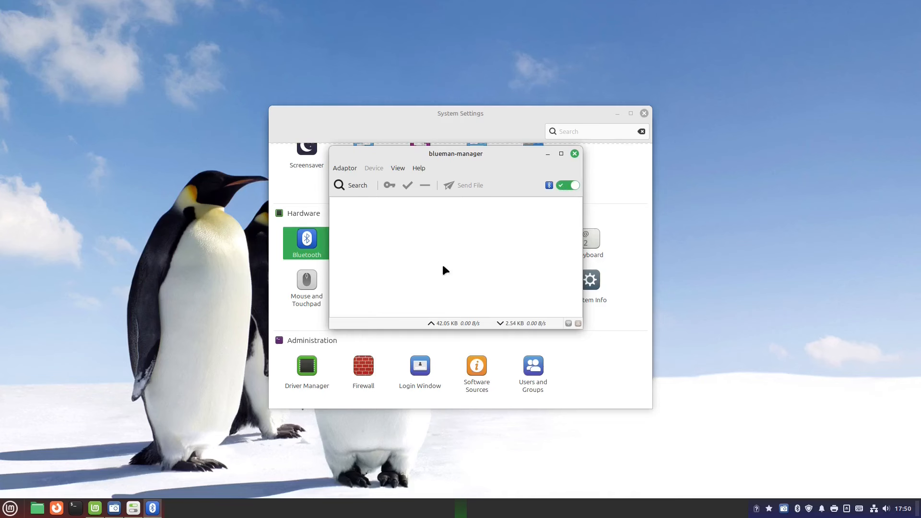
pyautogui.click(351, 184)
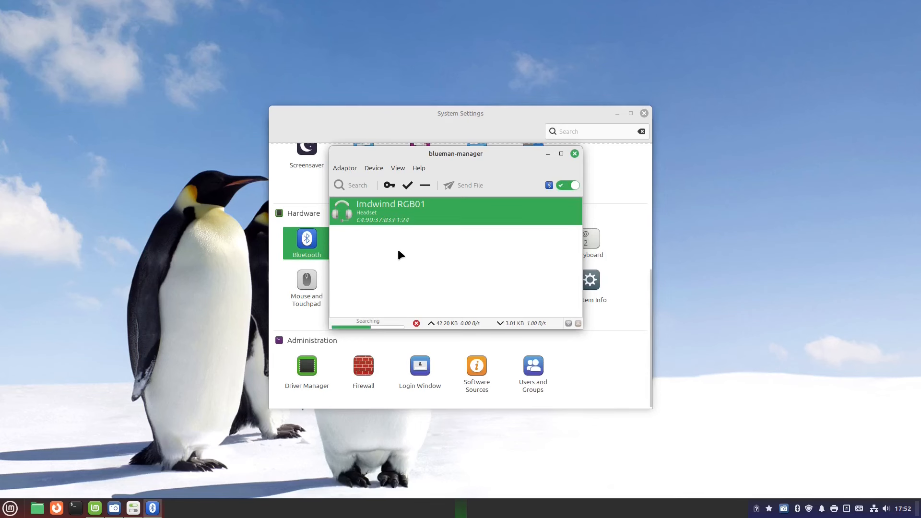
pyautogui.doubleClick(395, 217)
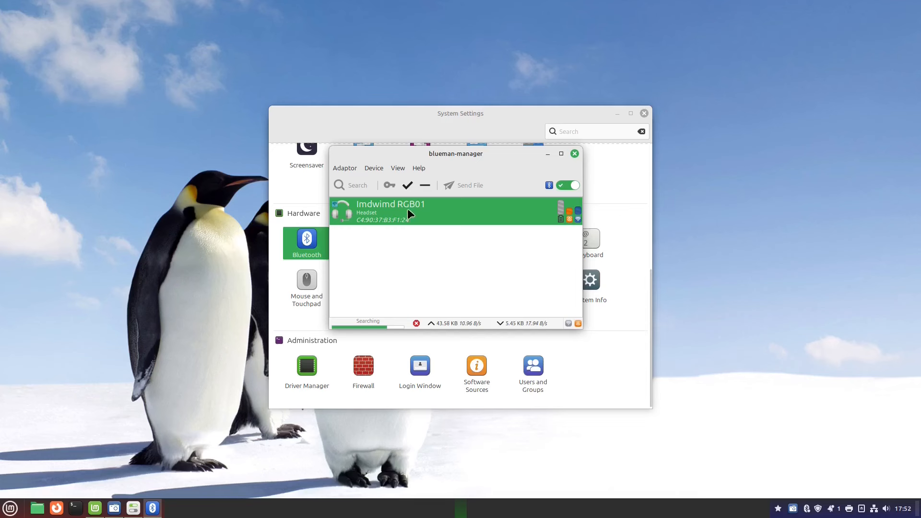
pyautogui.click(425, 186)
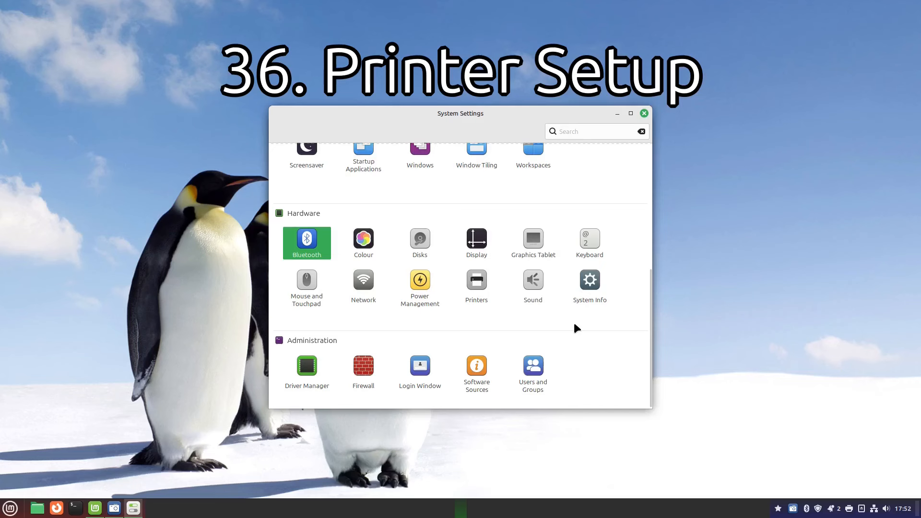
# Browse detected network printers without adding one, then close Printers showing HP_OfficeJet_3830_series.
pyautogui.click(476, 287)
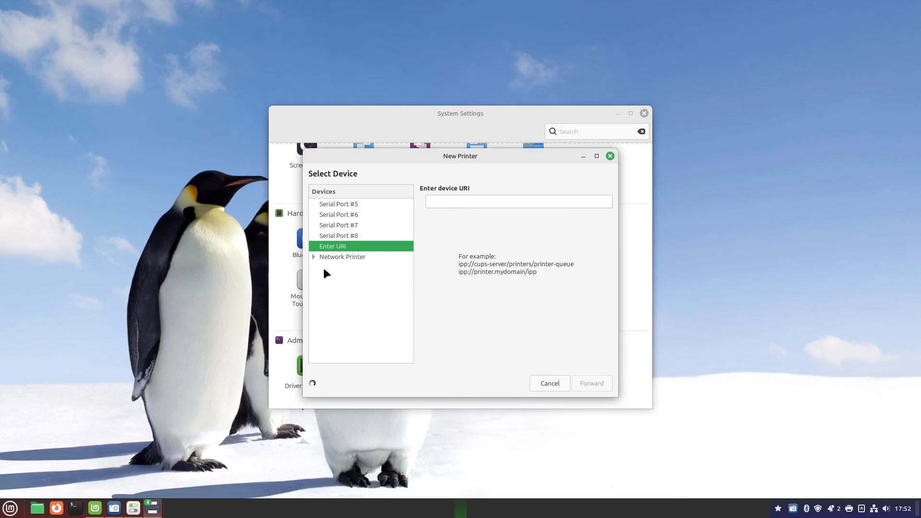
pyautogui.click(314, 257)
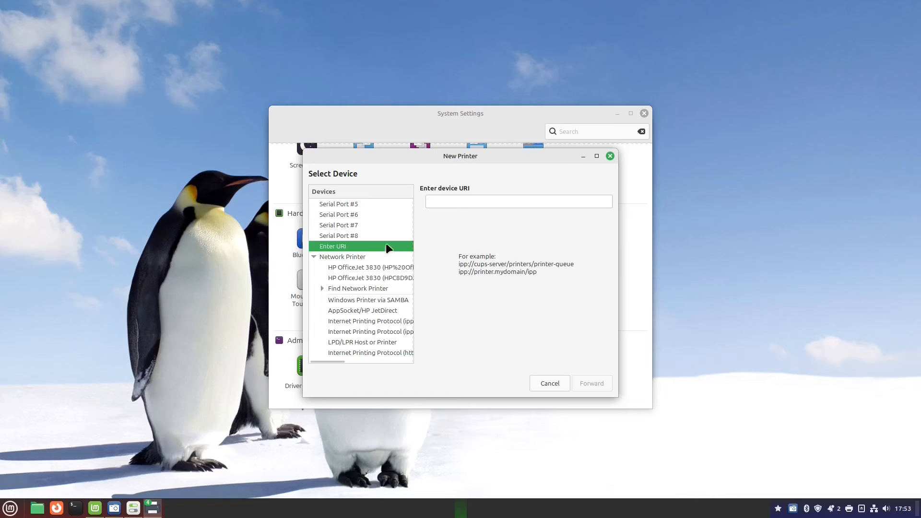
pyautogui.click(549, 383)
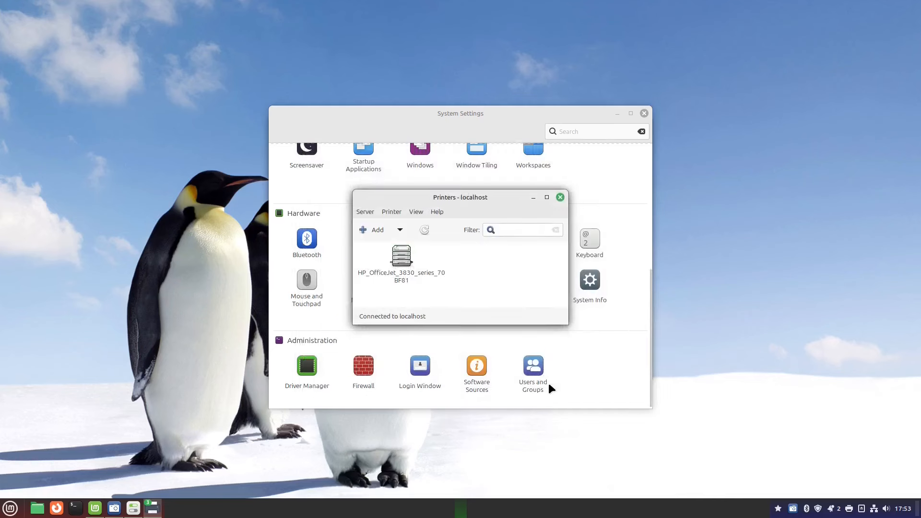
pyautogui.click(560, 197)
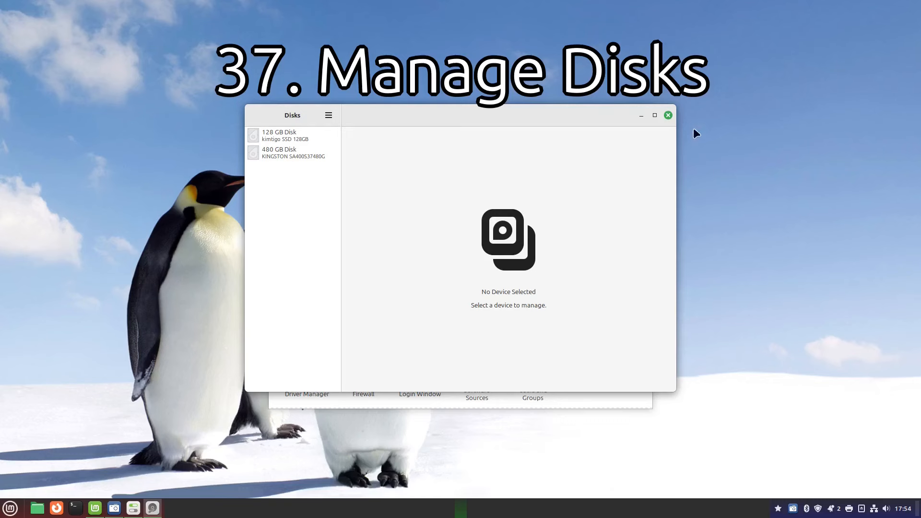
# Relaunch Disks by searching 'disk' in the menu and select the 480 GB Kingston disk.
pyautogui.click(667, 115)
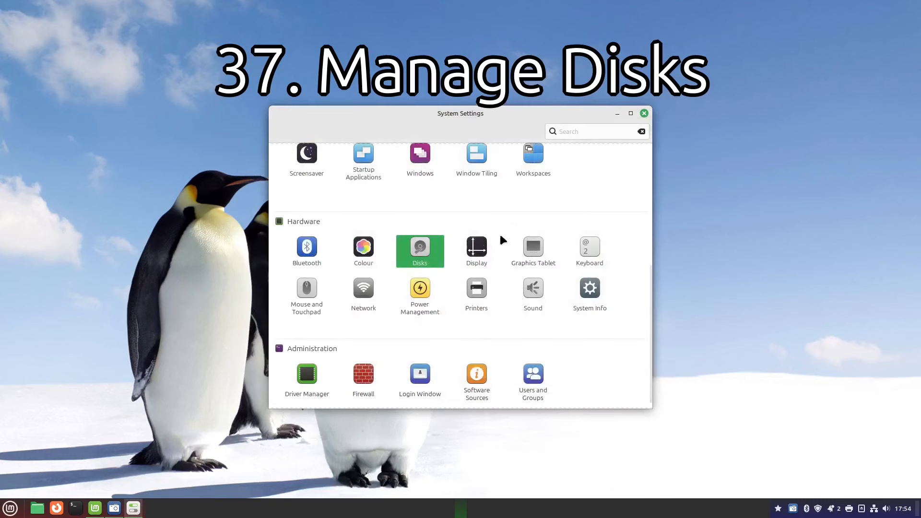
pyautogui.click(417, 249)
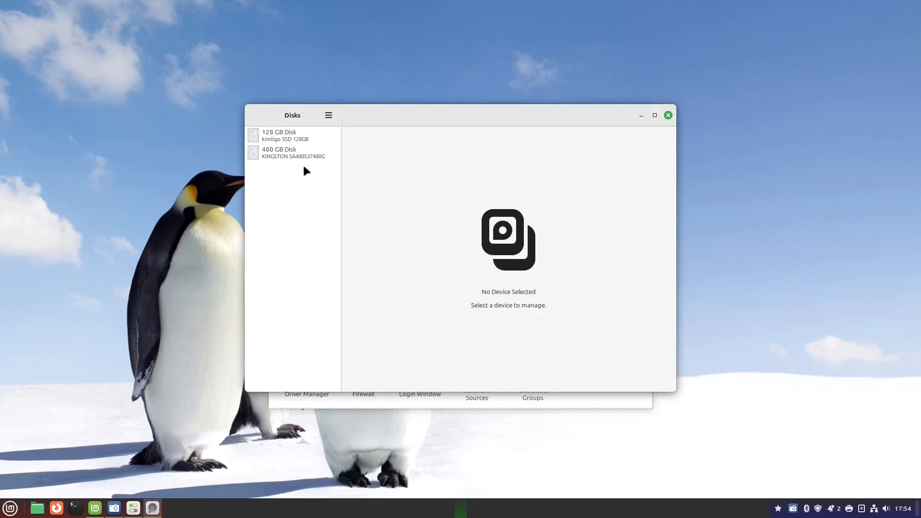
pyautogui.click(10, 507)
pyautogui.write('disk')
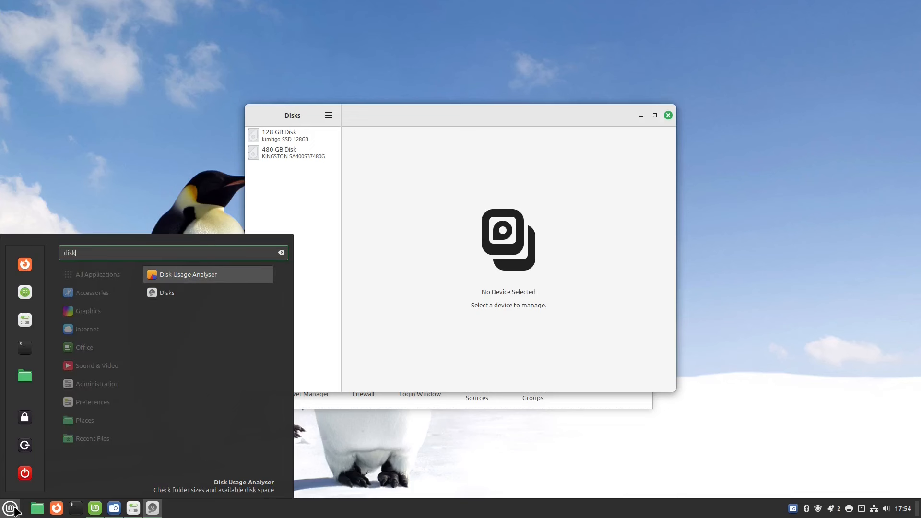
pyautogui.click(181, 298)
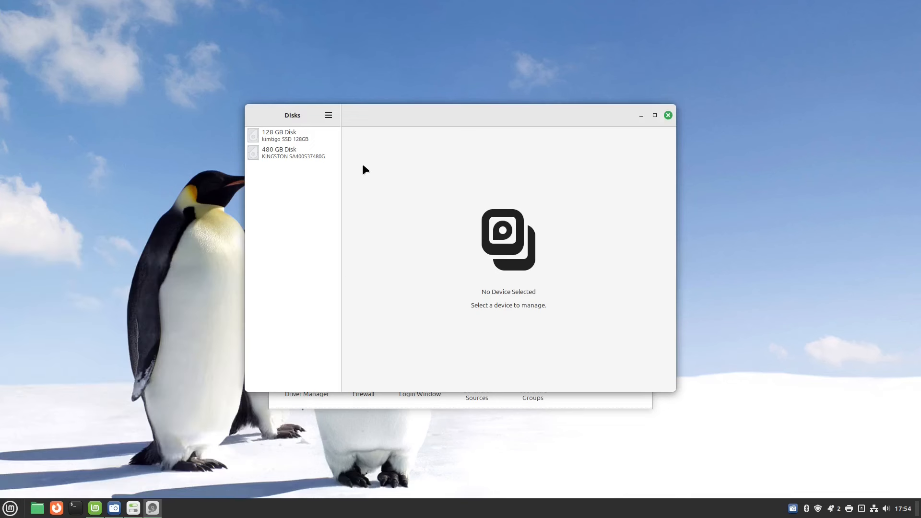
pyautogui.click(304, 155)
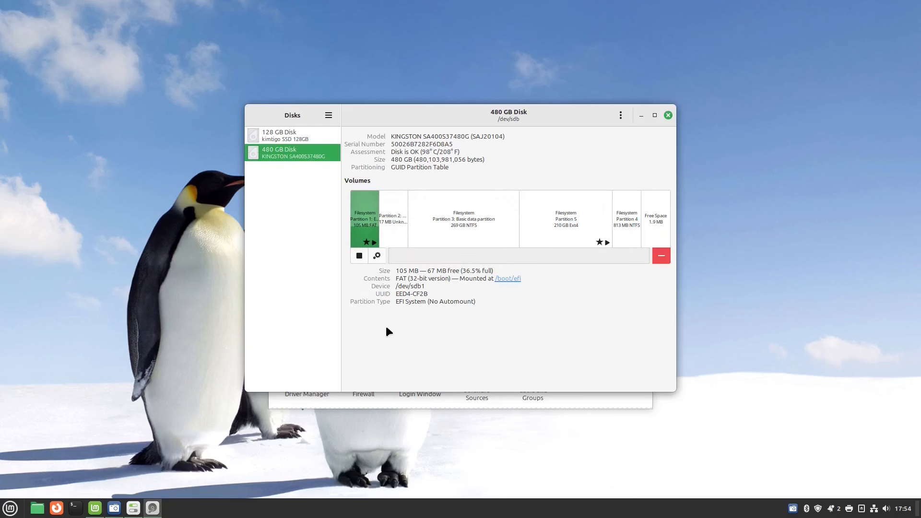
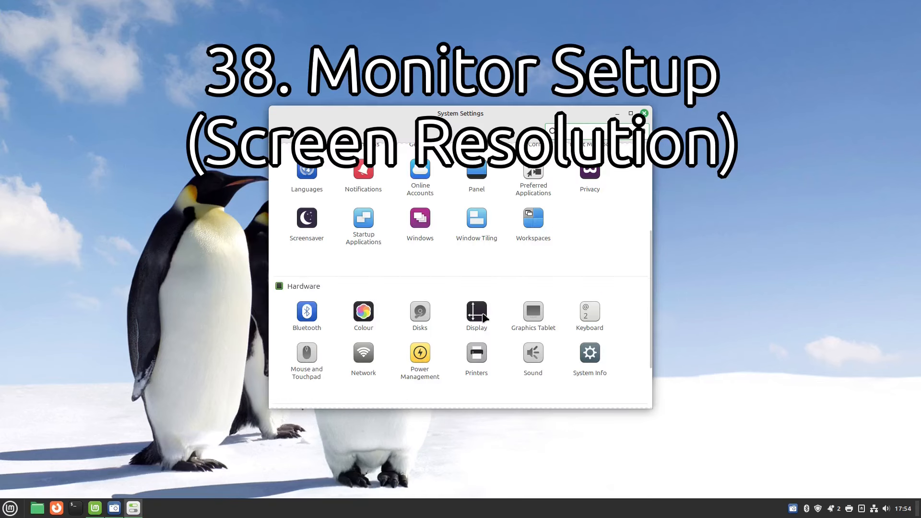
# Open the Display settings showing the Acer 22" monitor at 1920 × 1080, 60 Hz, landscape.
pyautogui.click(479, 314)
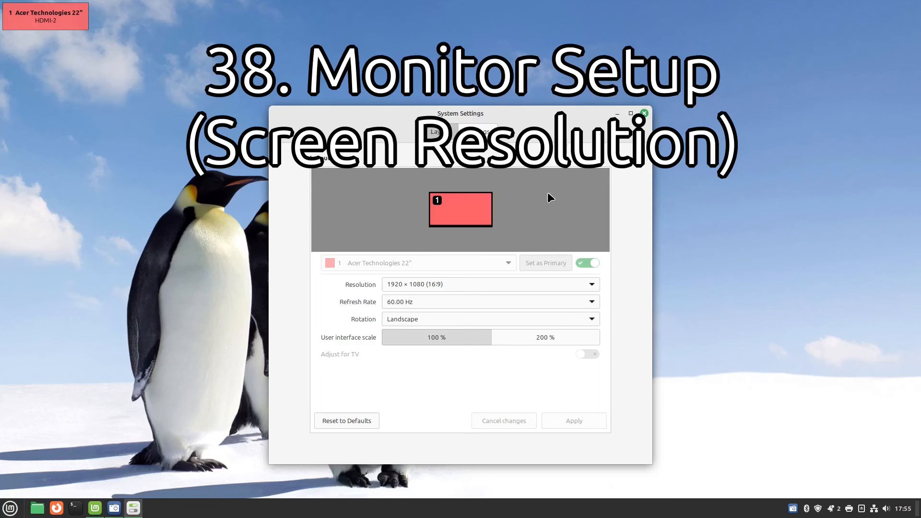
pyautogui.click(10, 508)
pyautogui.write('displ')
pyautogui.press('BackSpace')
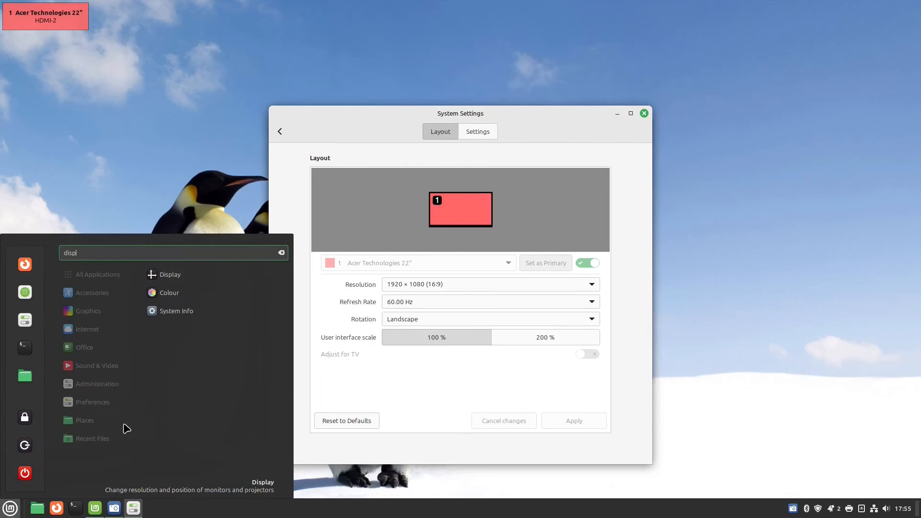
pyautogui.write('l')
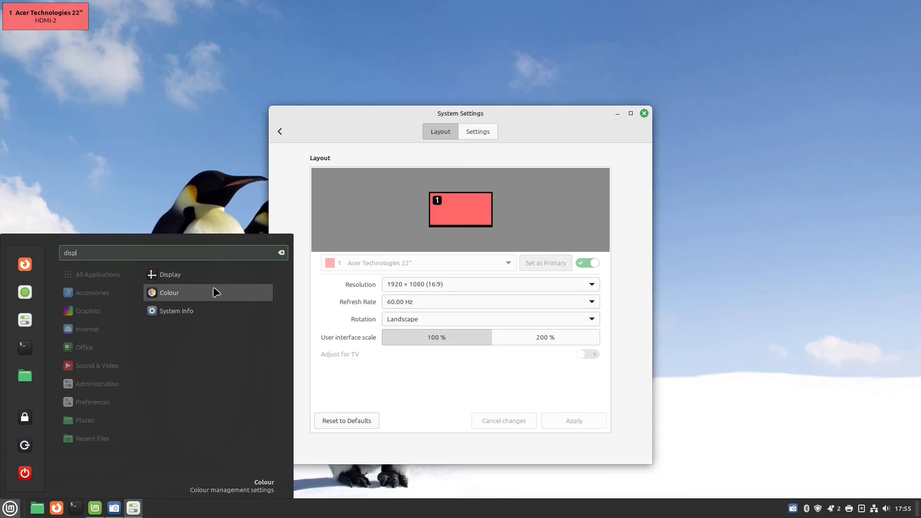
pyautogui.write('l')
pyautogui.click(298, 303)
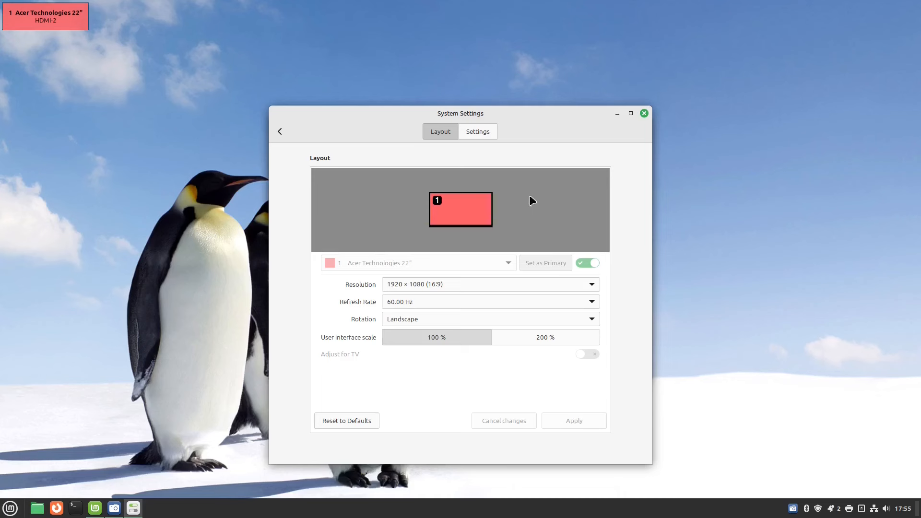
pyautogui.click(593, 285)
pyautogui.click(592, 284)
pyautogui.click(481, 137)
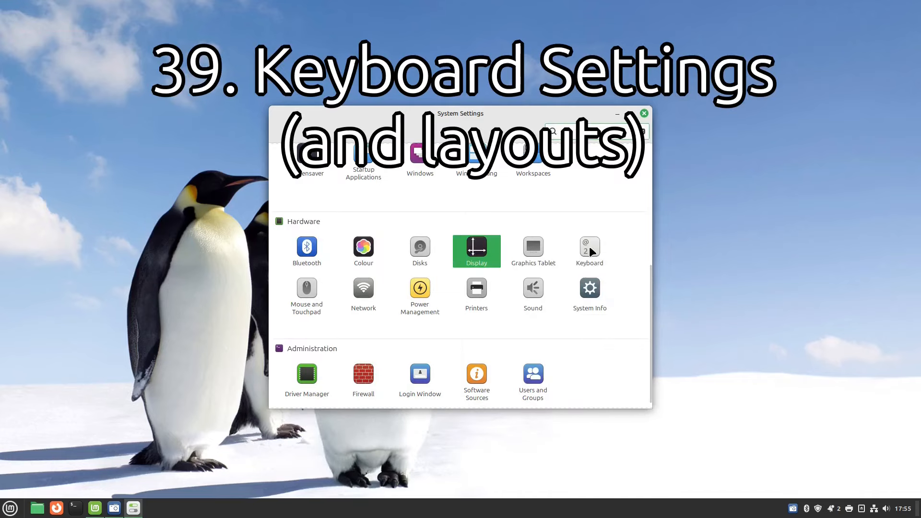
# Open Keyboard settings on the Shortcuts page listing the General keyboard shortcuts.
pyautogui.click(589, 246)
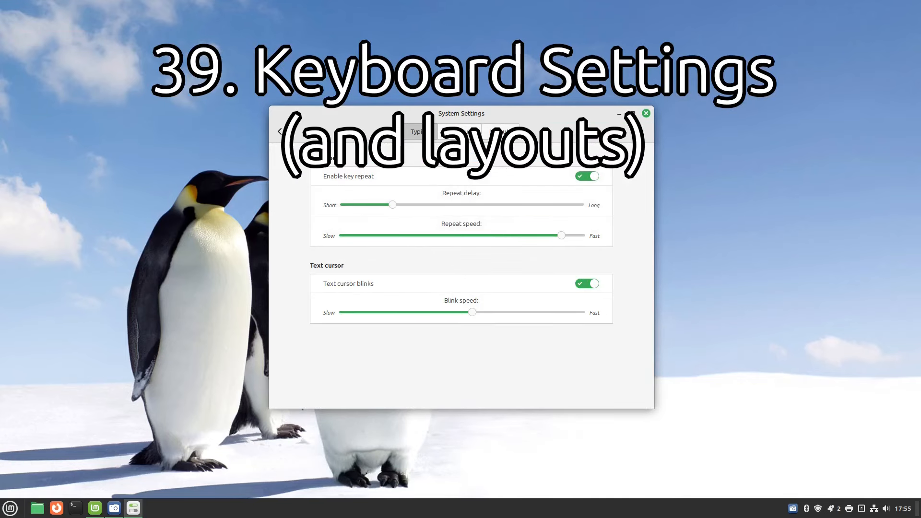
pyautogui.click(459, 131)
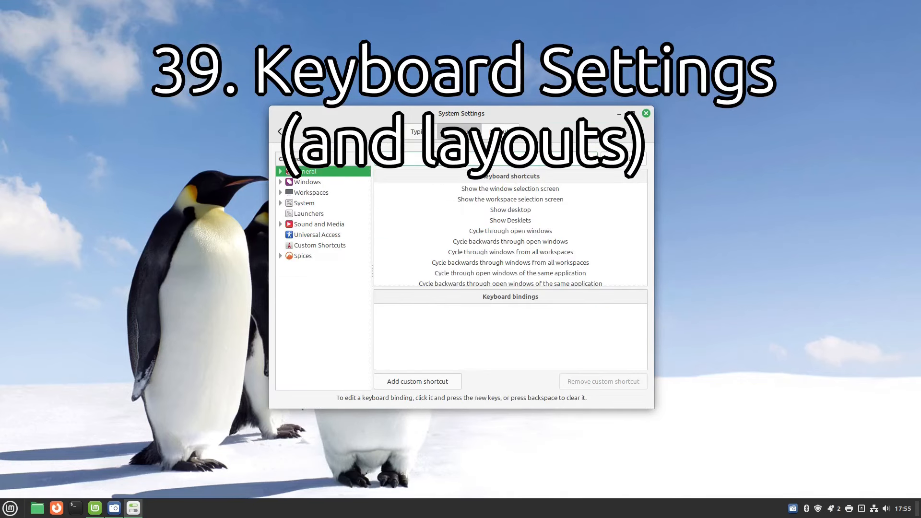
pyautogui.click(280, 130)
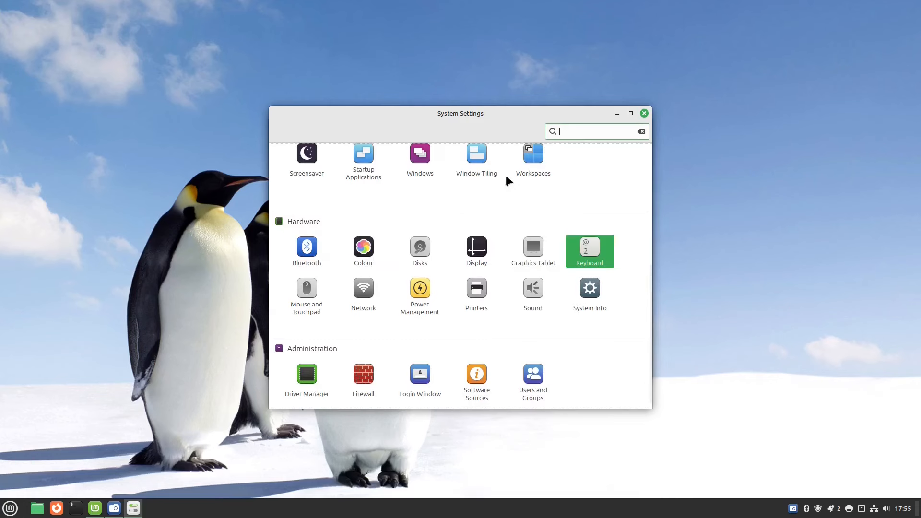
pyautogui.click(591, 254)
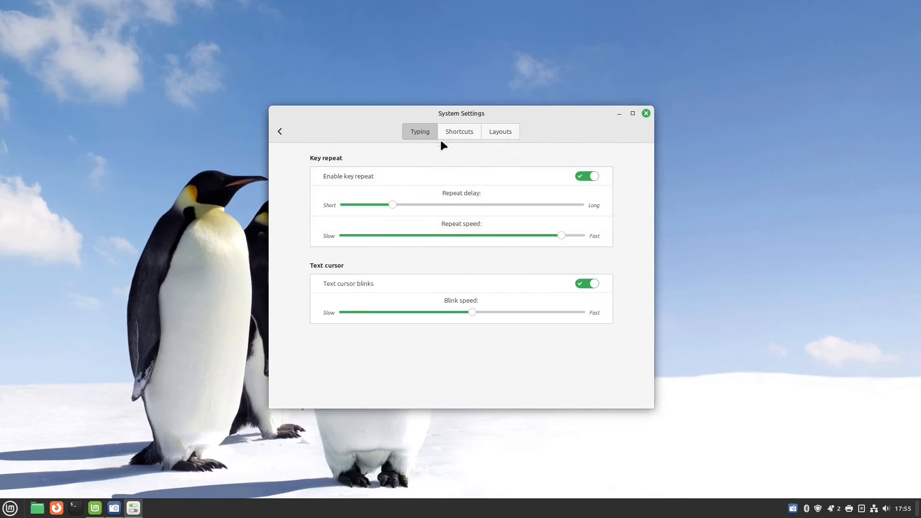
pyautogui.click(456, 132)
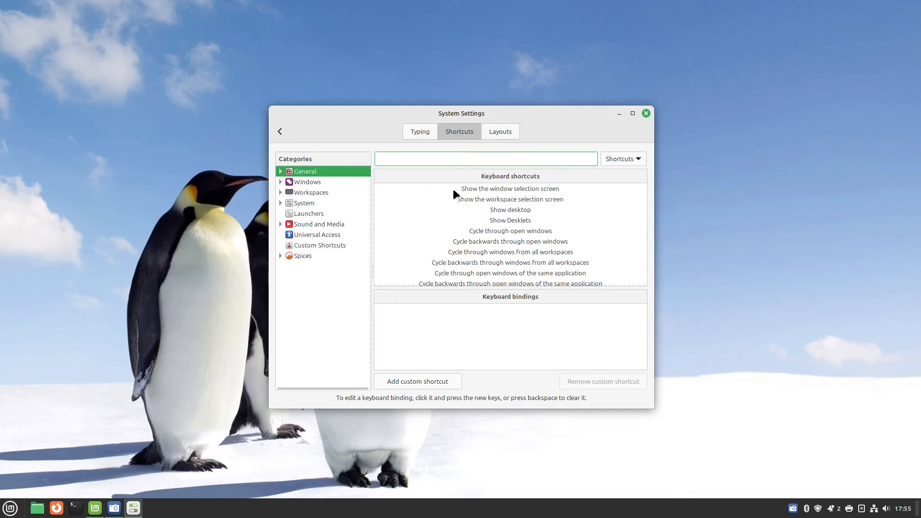
pyautogui.click(509, 188)
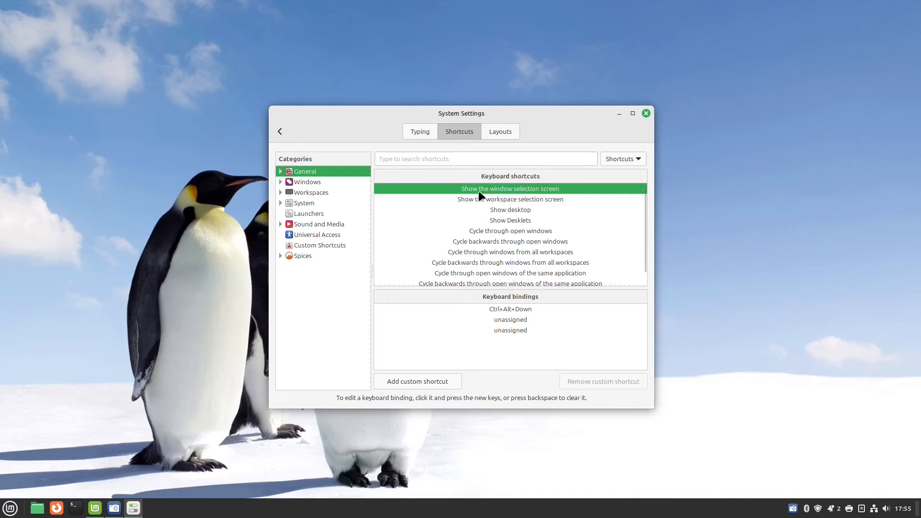
pyautogui.hotkey('ctrl', 'alt', 'Down')
pyautogui.press('Escape')
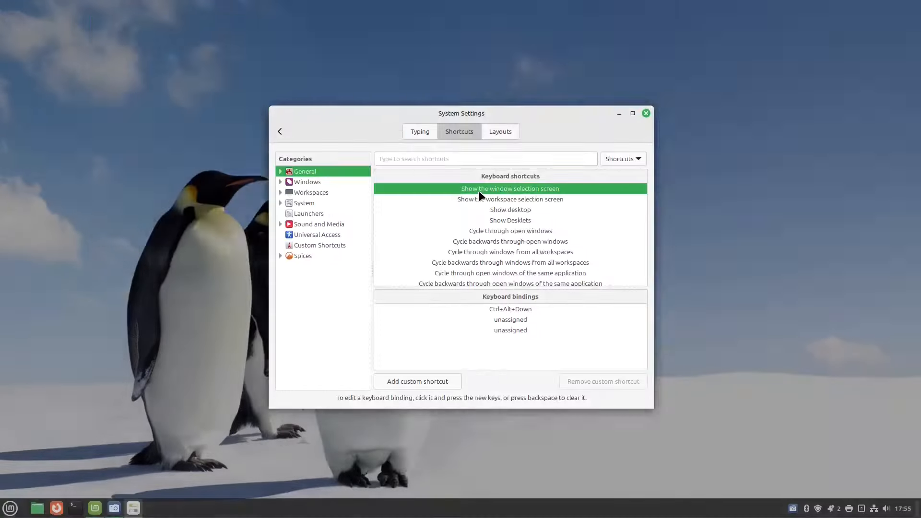
pyautogui.click(530, 210)
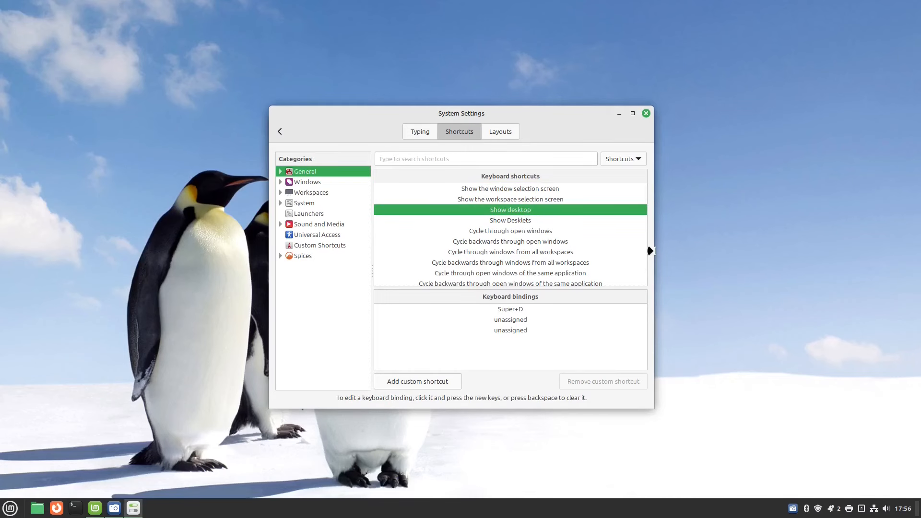
pyautogui.press('super+d')
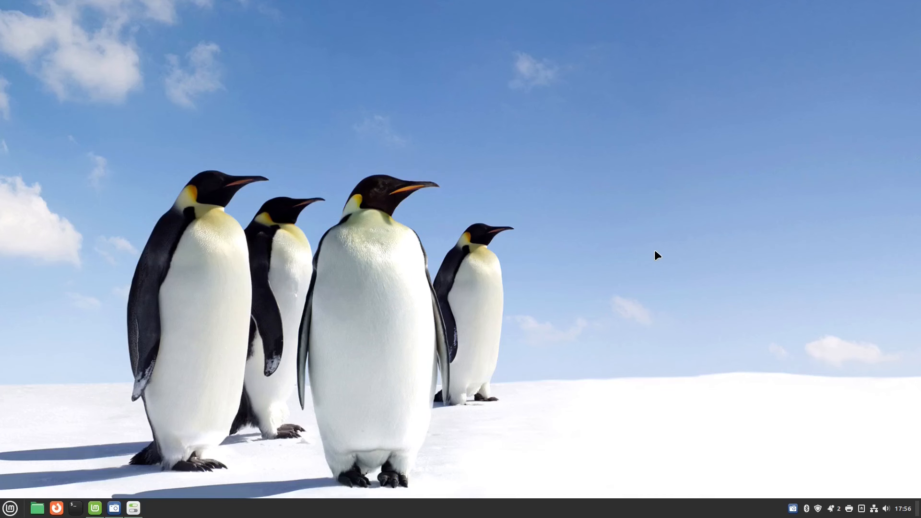
pyautogui.press('super+d')
pyautogui.hotkey('alt', 'Tab')
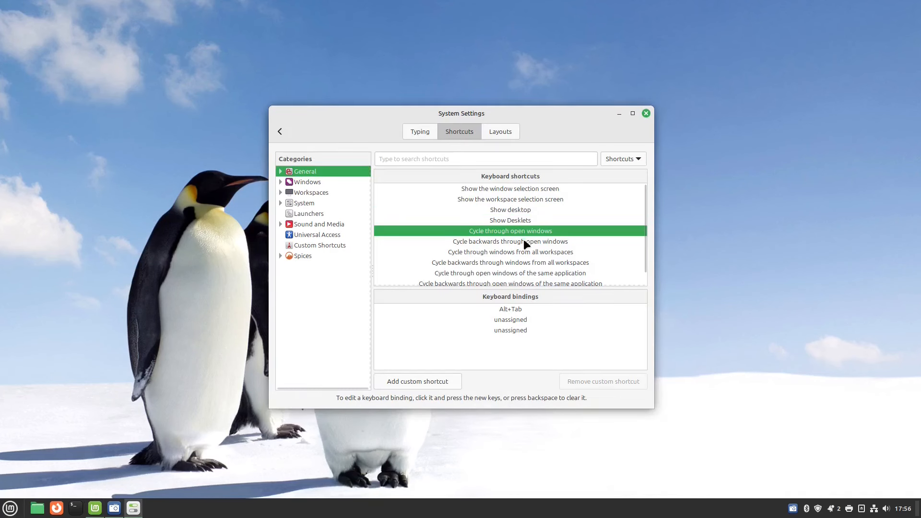
pyautogui.click(524, 241)
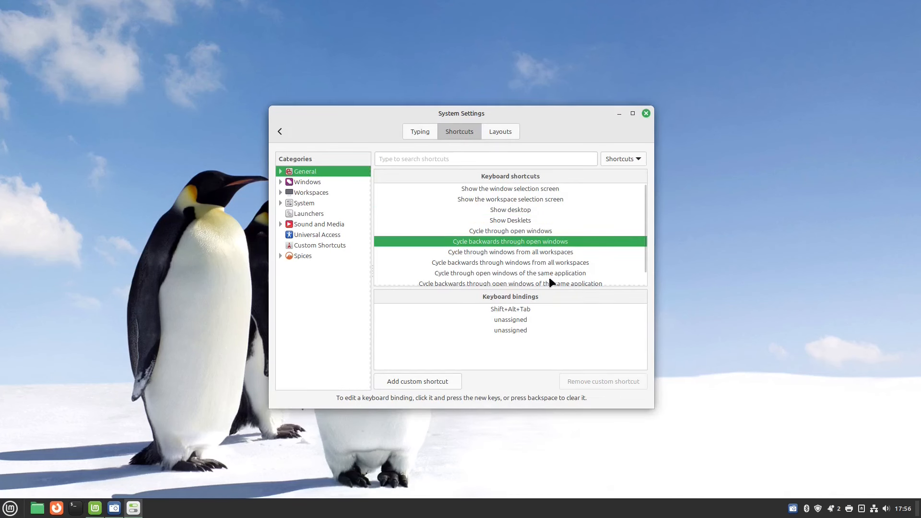
pyautogui.click(527, 252)
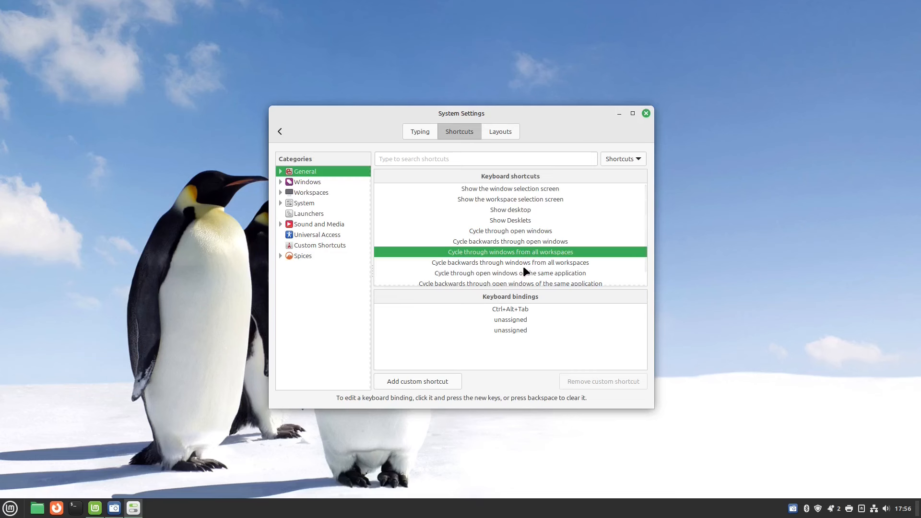
pyautogui.scroll(-1, 522, 266)
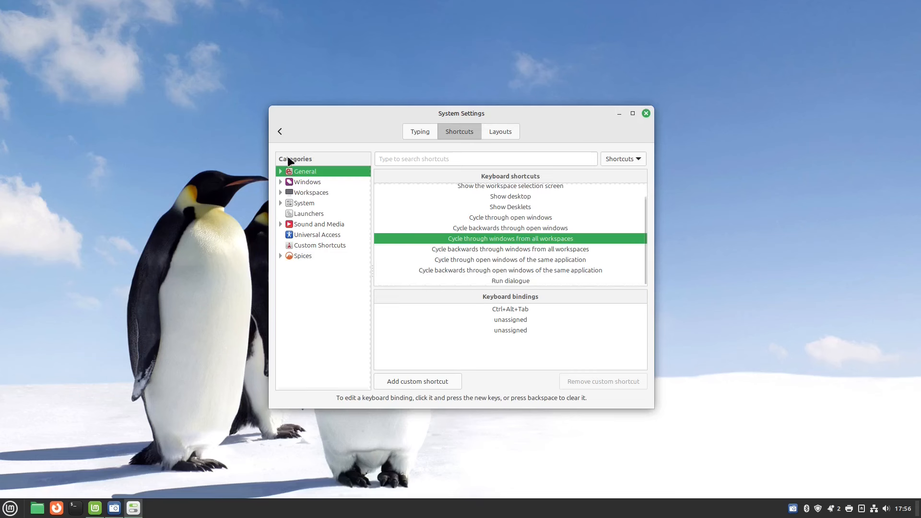
pyautogui.click(296, 182)
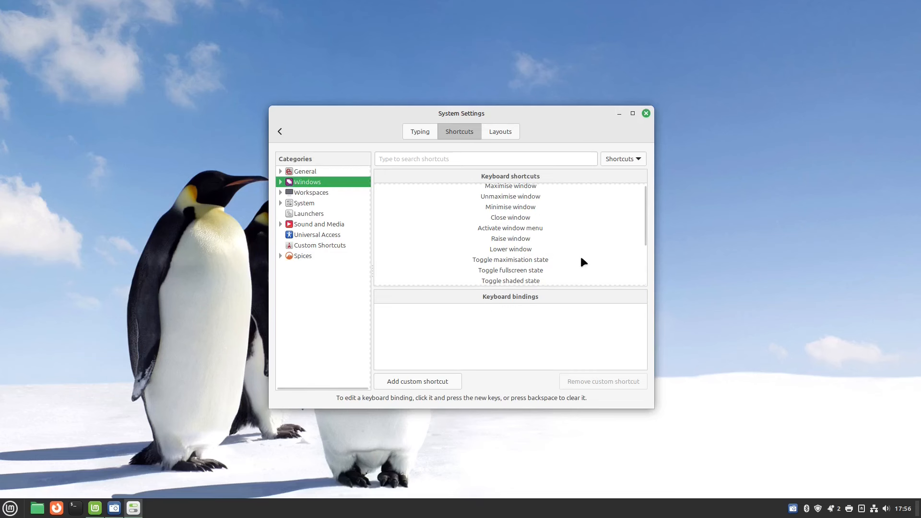
# Look through the current bindings of the Windows shortcuts, such as Maximise and Raise window.
pyautogui.click(503, 185)
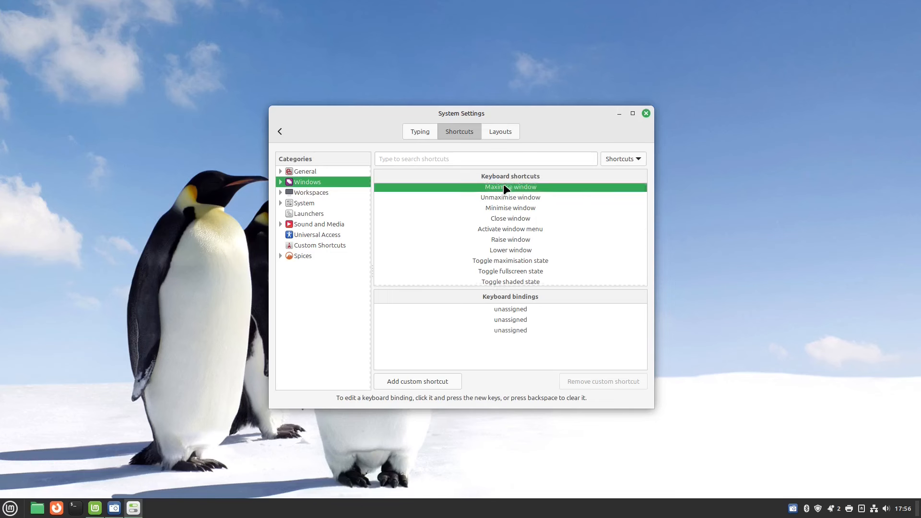
pyautogui.click(510, 242)
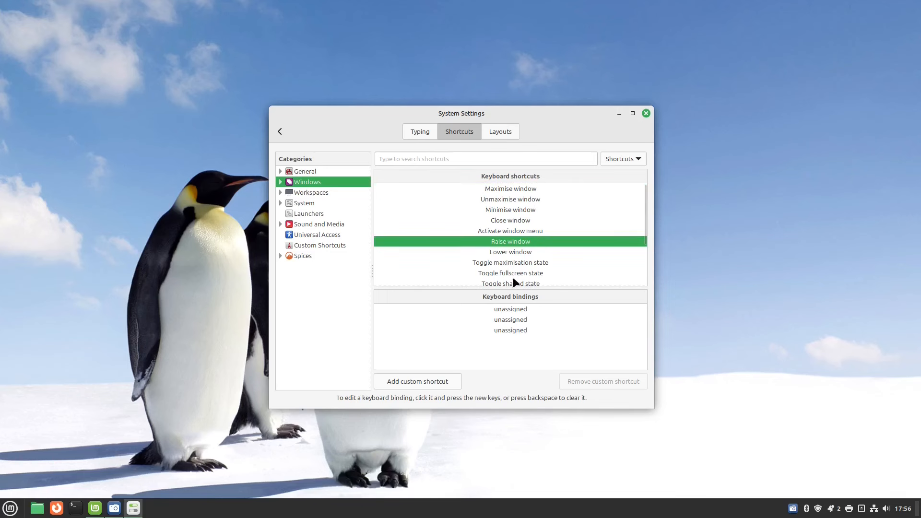
pyautogui.click(512, 276)
pyautogui.click(510, 222)
pyautogui.click(508, 197)
pyautogui.click(509, 244)
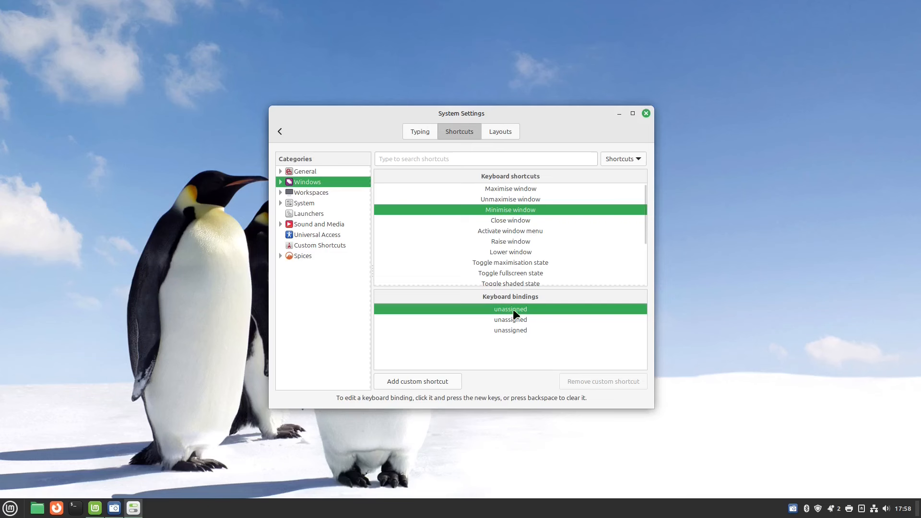
pyautogui.click(516, 313)
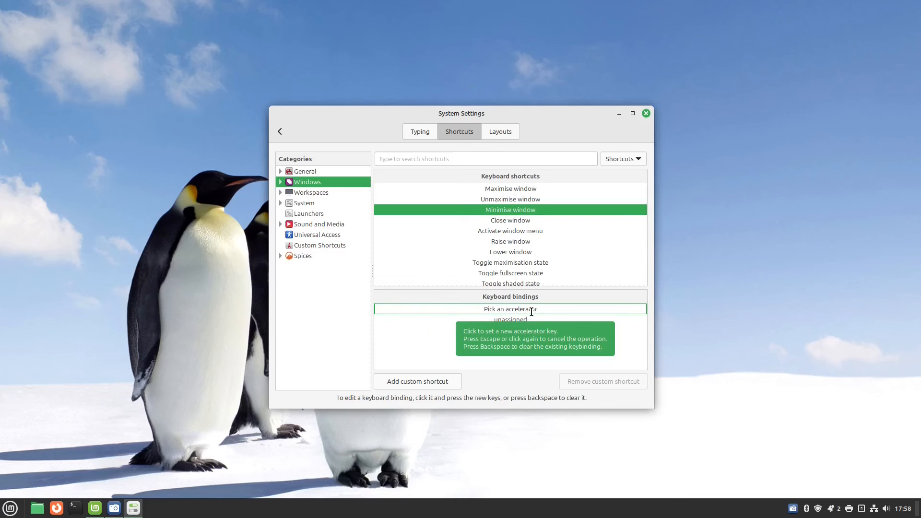
pyautogui.click(531, 311)
# Bind Maximise window to Ctrl+= and Minimise window to Ctrl+-, then test both bindings.
pyautogui.click(524, 187)
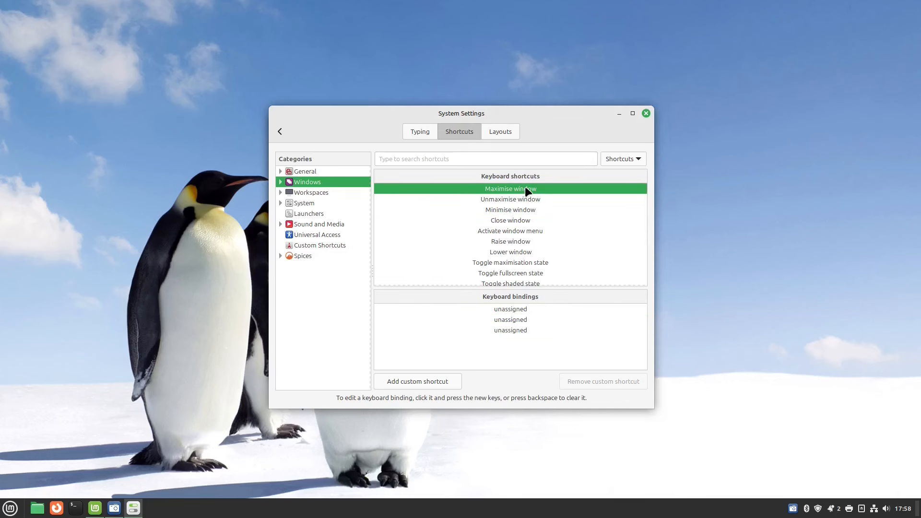
pyautogui.click(521, 308)
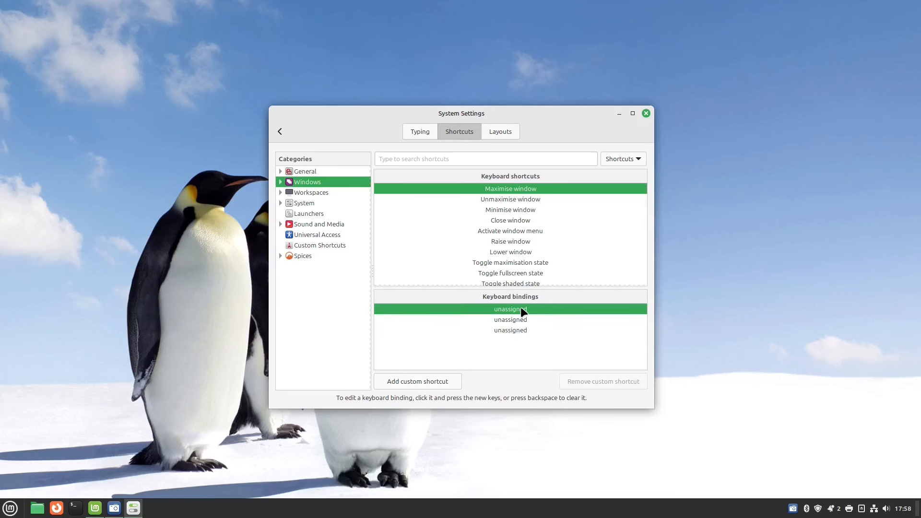
pyautogui.click(521, 308)
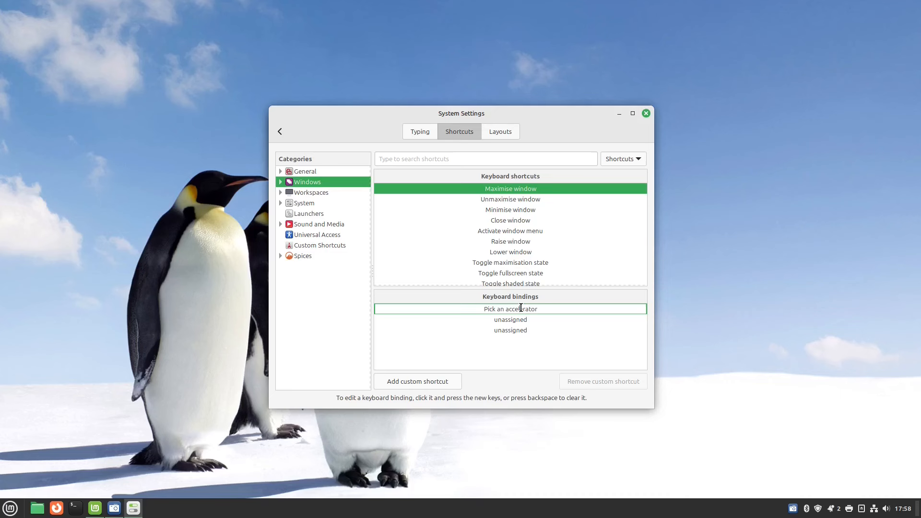
pyautogui.hotkey('ctrl', '=')
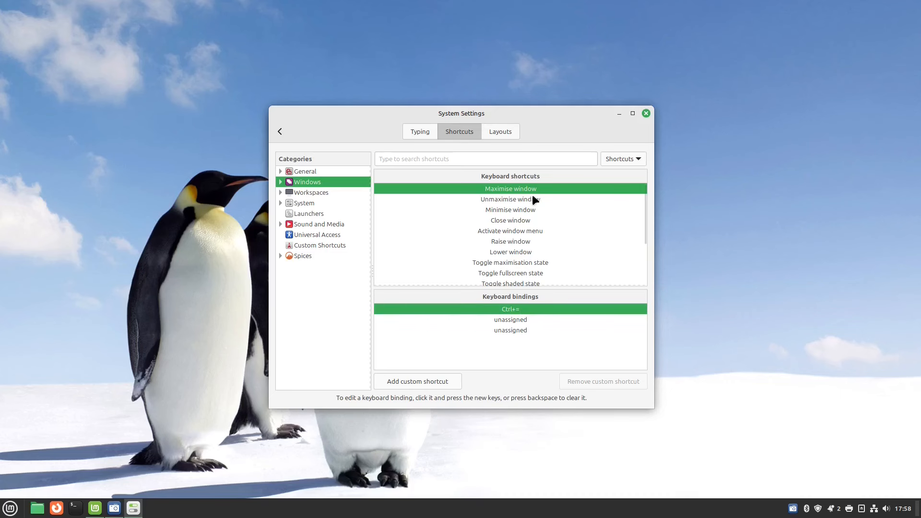
pyautogui.click(519, 208)
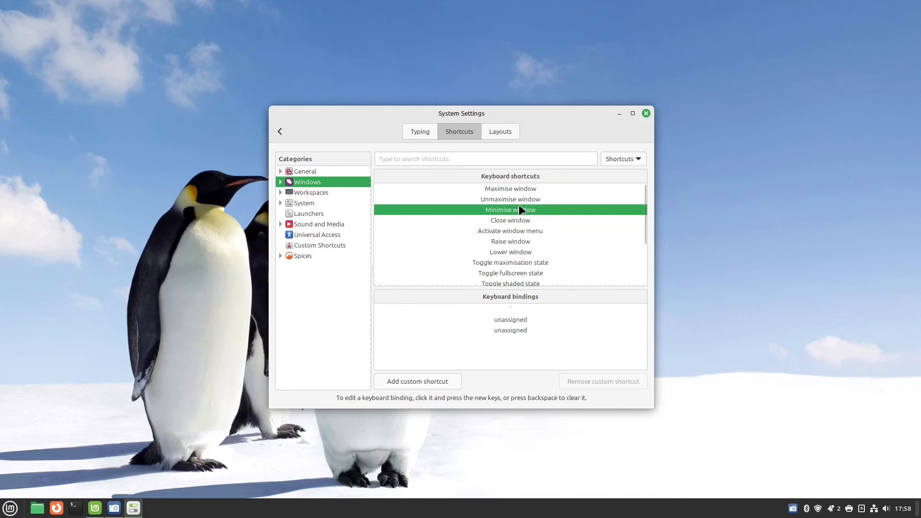
pyautogui.click(514, 309)
pyautogui.hotkey('ctrl', '=')
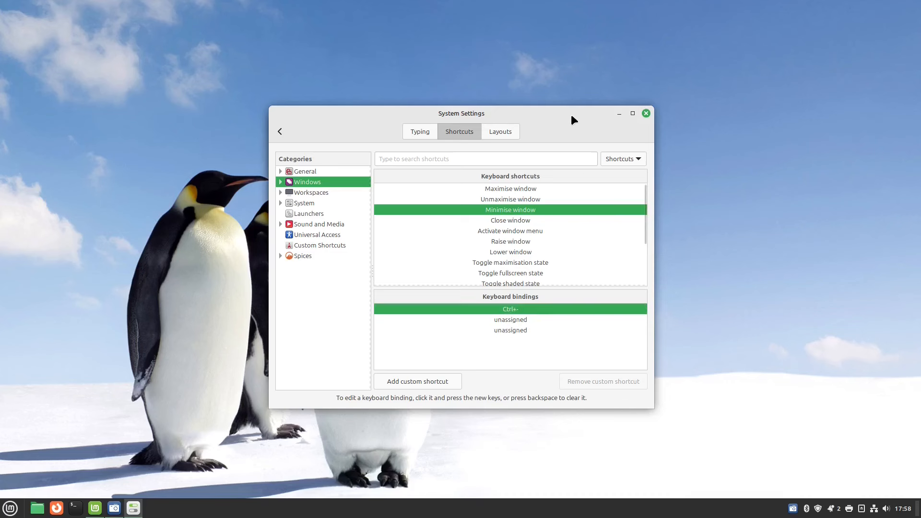
pyautogui.hotkey('ctrl', '=')
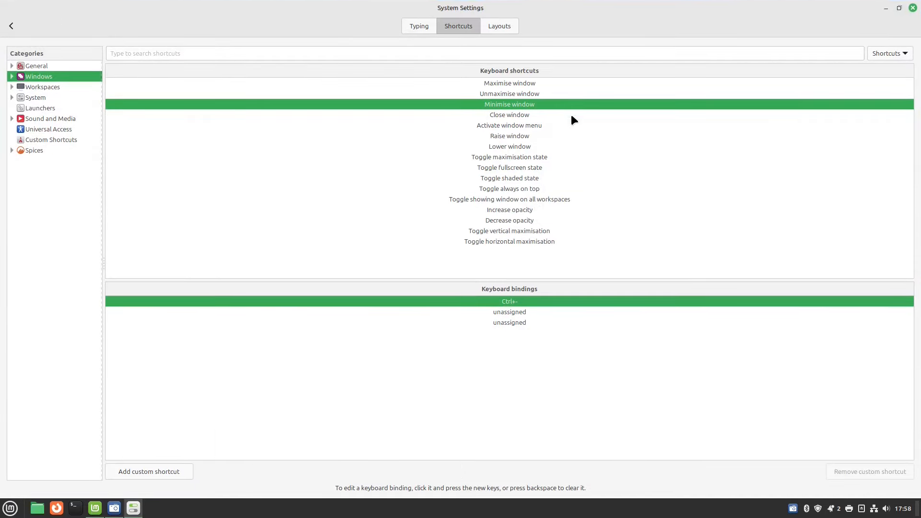
pyautogui.hotkey('ctrl', '-')
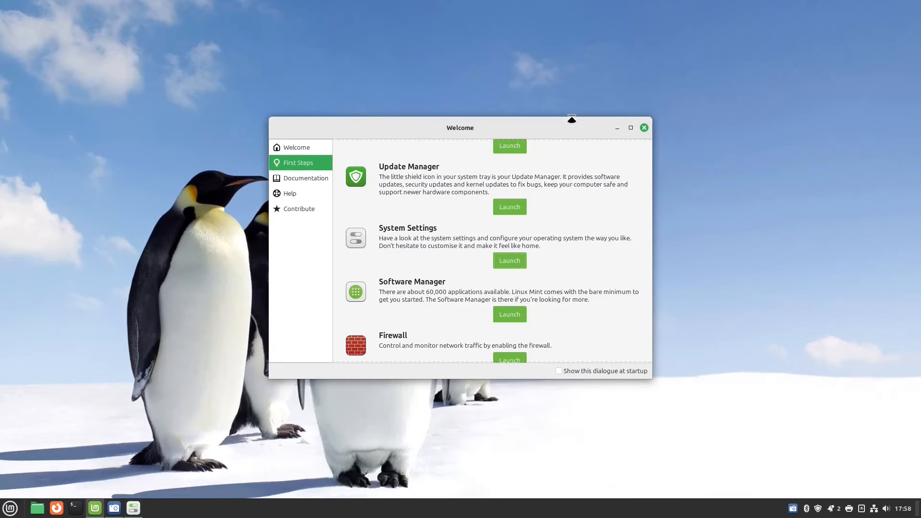
# Restore System Settings and review the Shut down, Restart Cinnamon and Sound and Media shortcuts.
pyautogui.hotkey('alt', 'Tab')
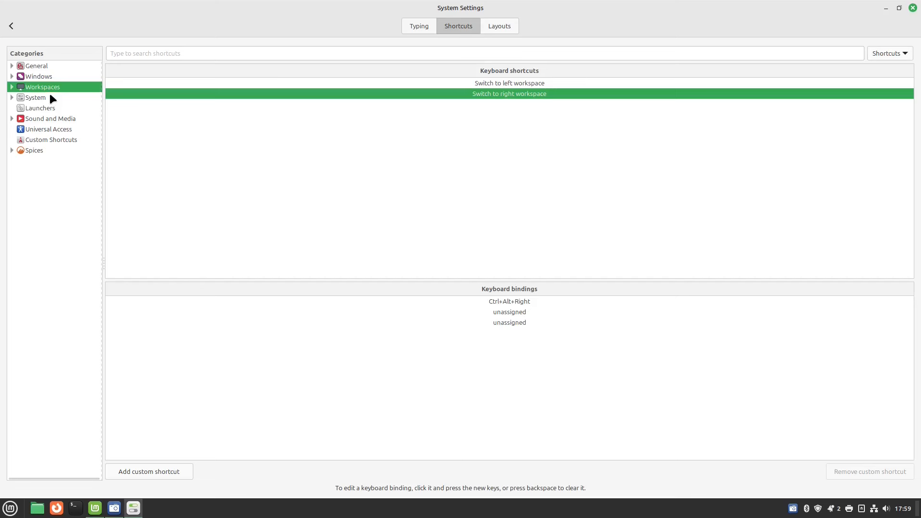
pyautogui.click(36, 97)
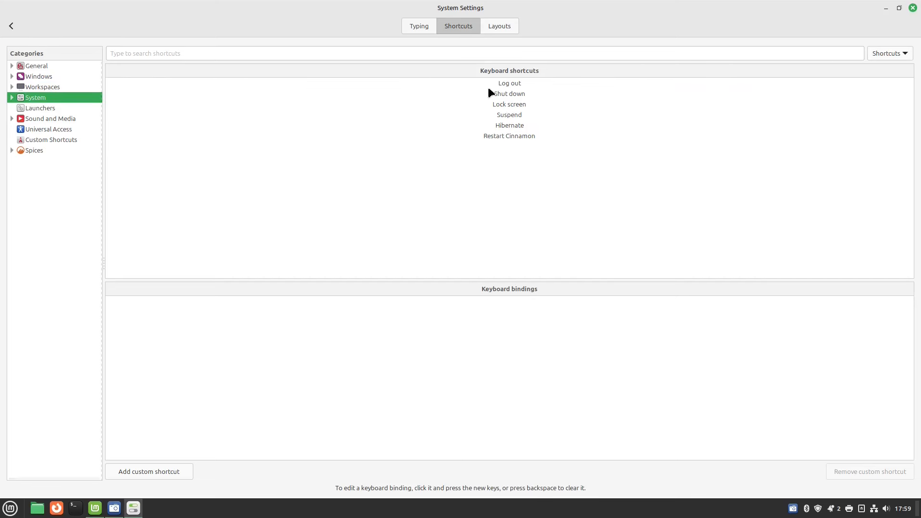
pyautogui.click(504, 94)
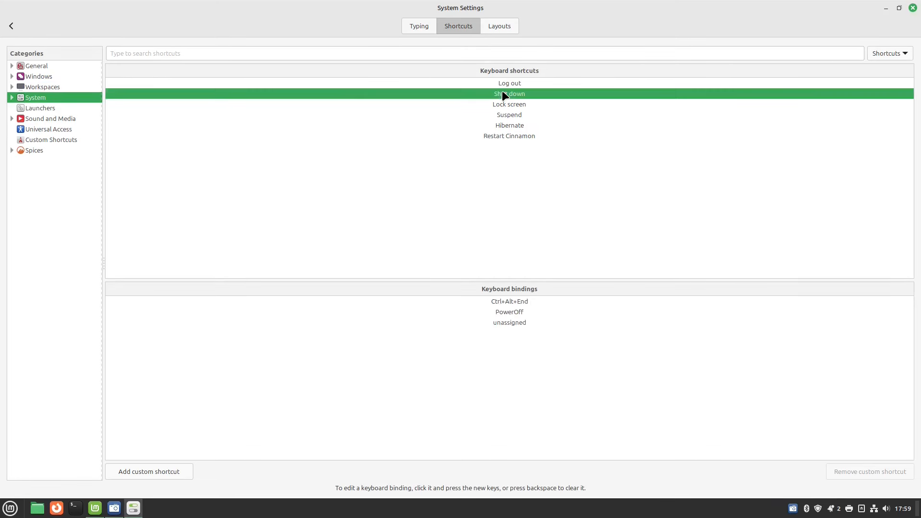
pyautogui.click(509, 136)
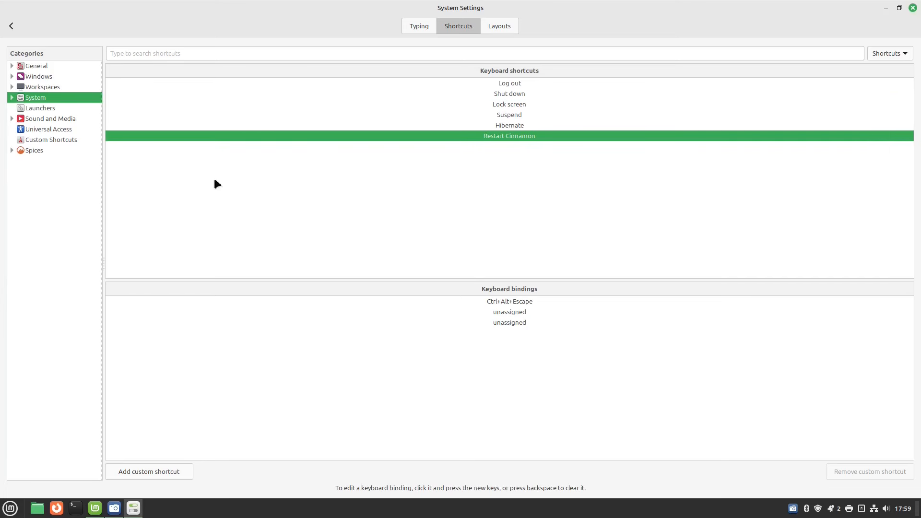
pyautogui.click(53, 119)
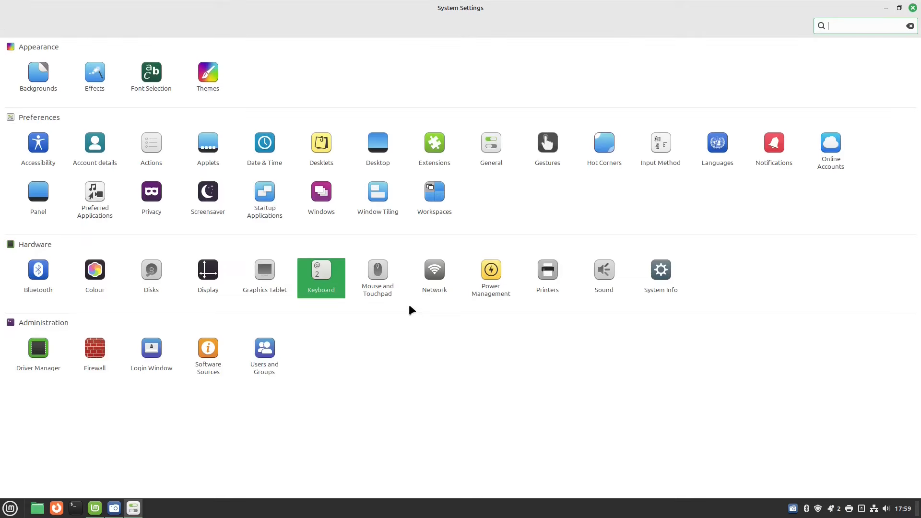
# Look over the Mouse and Touchpad settings, including the Touchpad tab, then view Network settings.
pyautogui.click(379, 273)
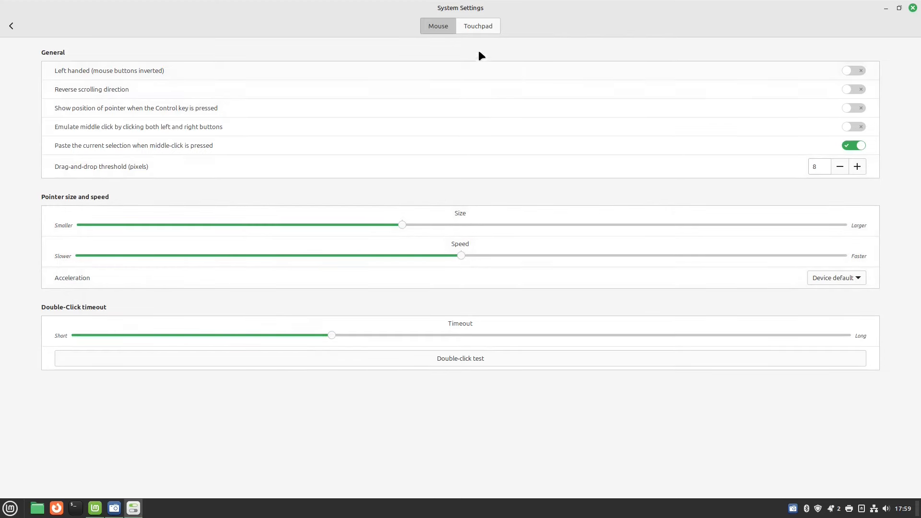
pyautogui.click(481, 26)
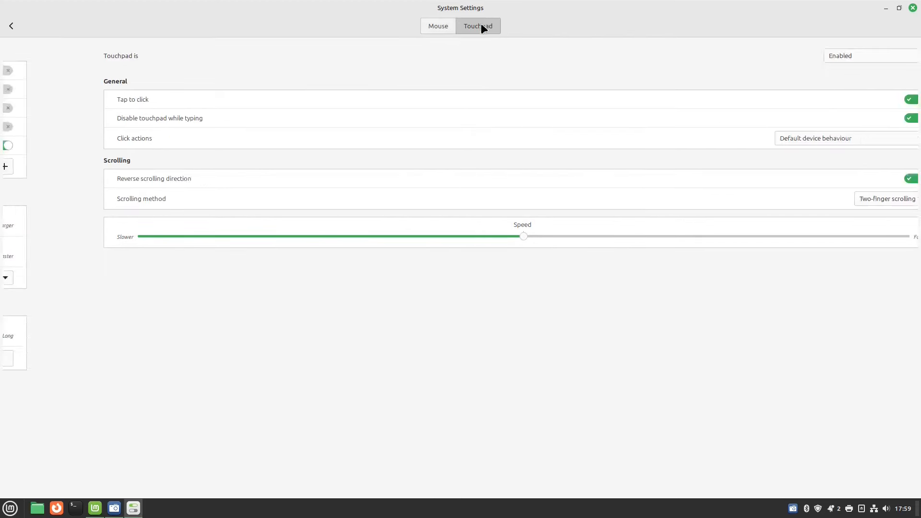
pyautogui.click(11, 26)
pyautogui.click(434, 277)
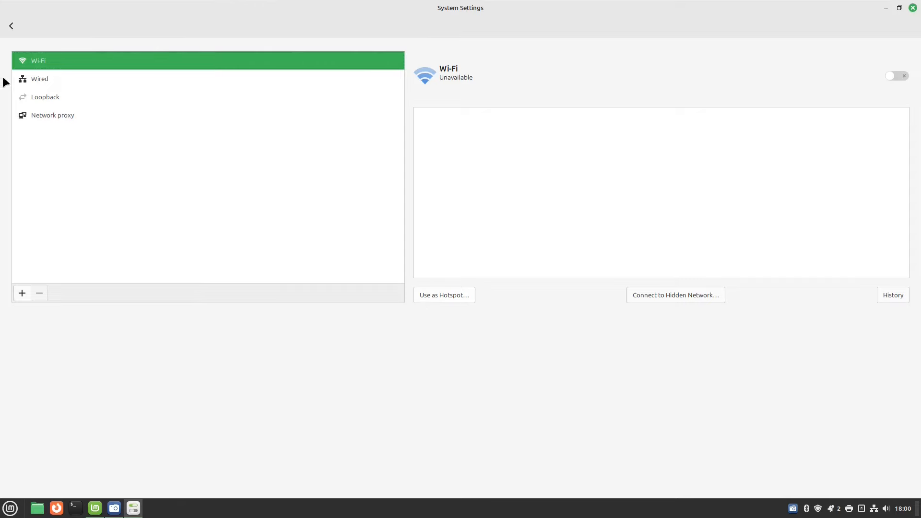
pyautogui.click(11, 25)
# In Power Management, set the screen-off timeout to Never and keep the power button on Ask.
pyautogui.click(493, 278)
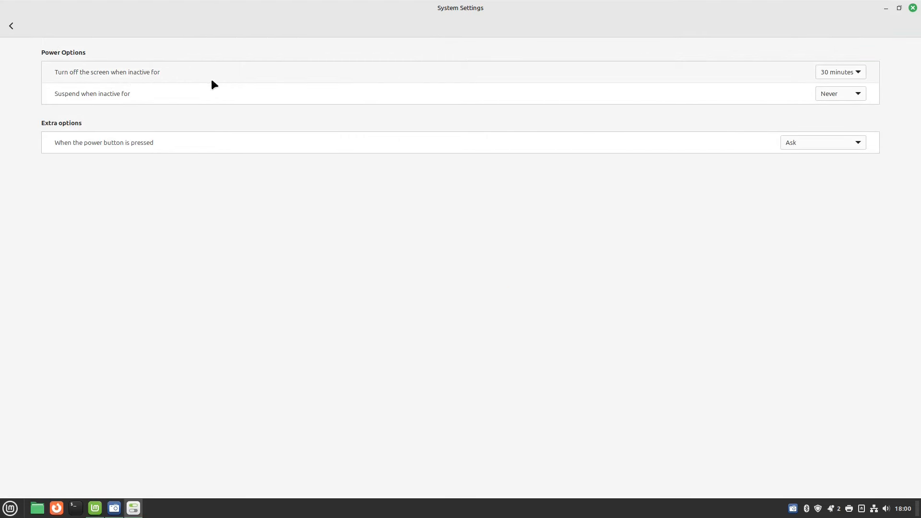
pyautogui.click(854, 72)
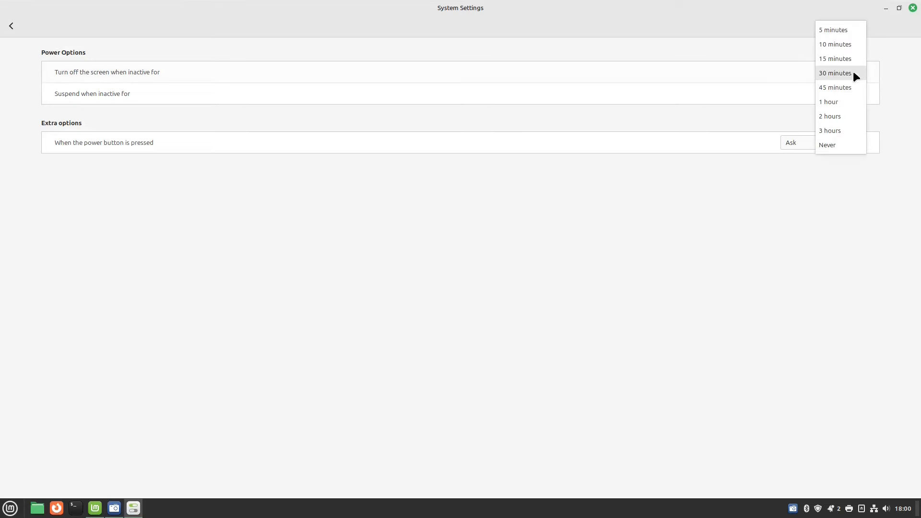
pyautogui.click(846, 143)
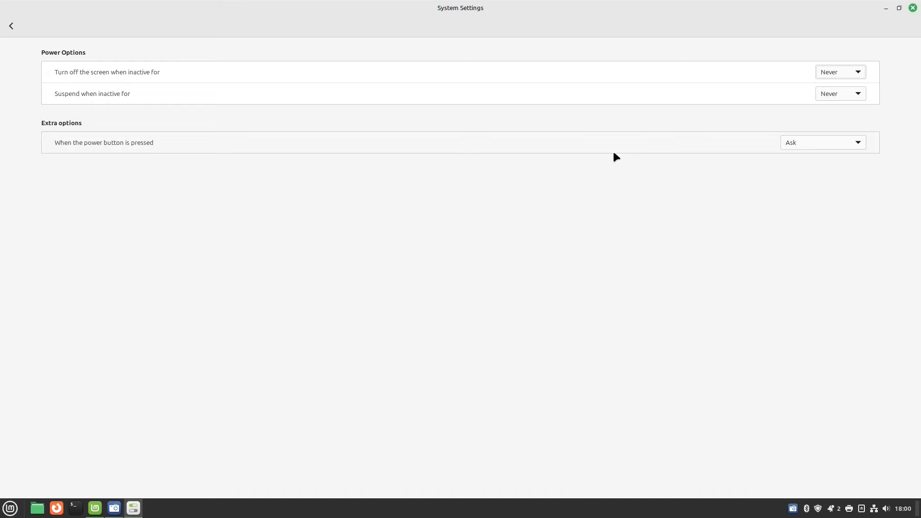
pyautogui.click(854, 142)
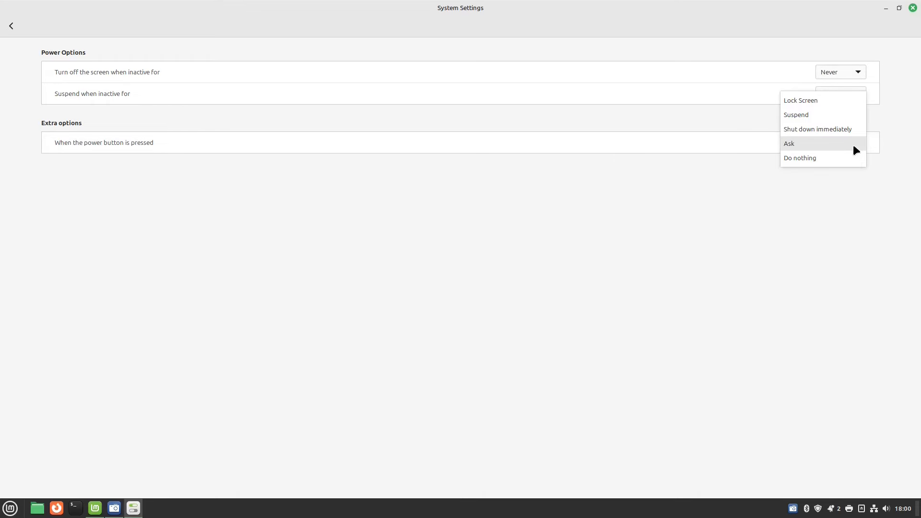
pyautogui.click(683, 204)
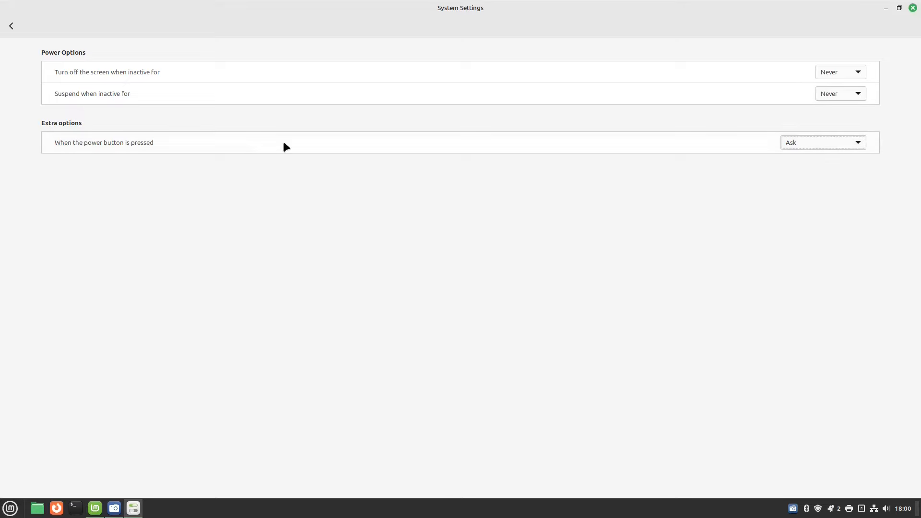
pyautogui.click(12, 26)
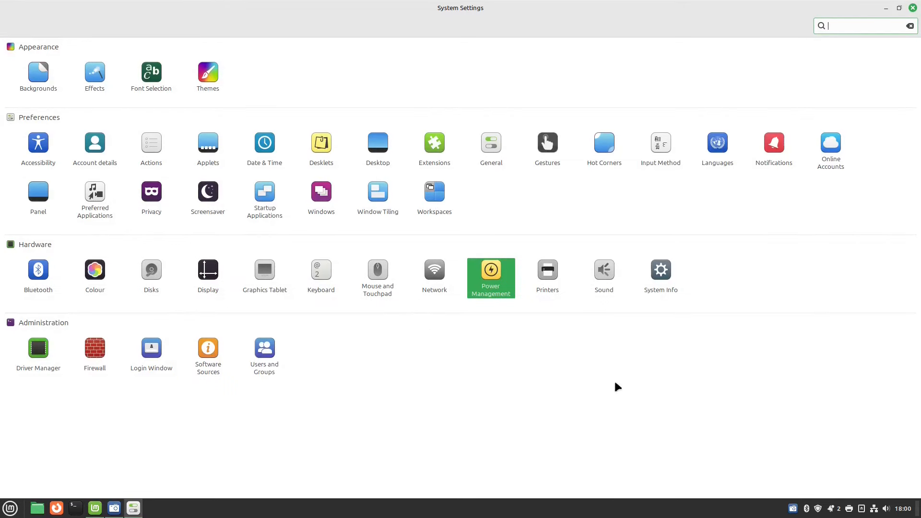
# View the Sound output and System Info pages, then launch Software Sources.
pyautogui.click(603, 269)
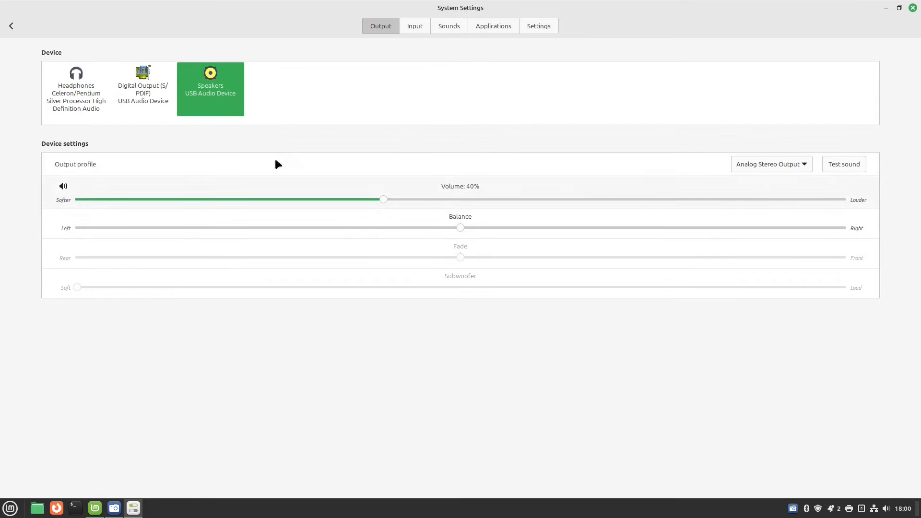
pyautogui.click(12, 27)
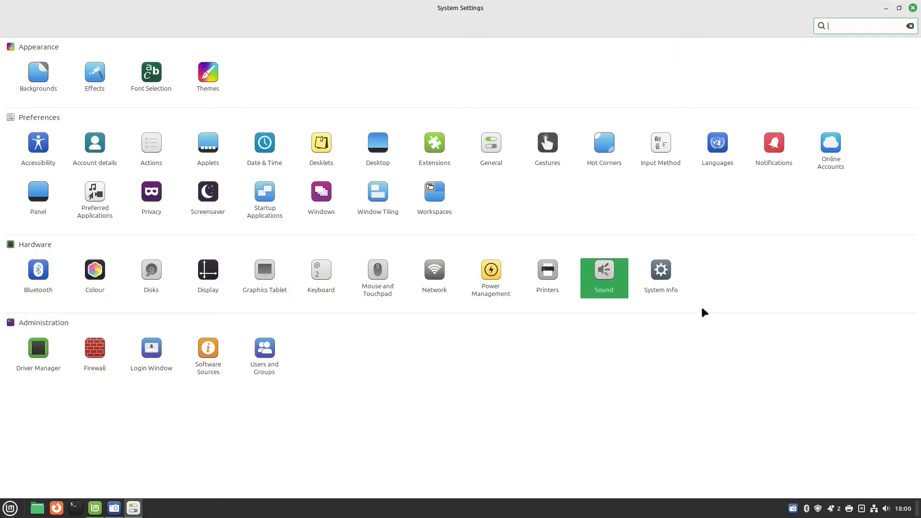
pyautogui.click(666, 275)
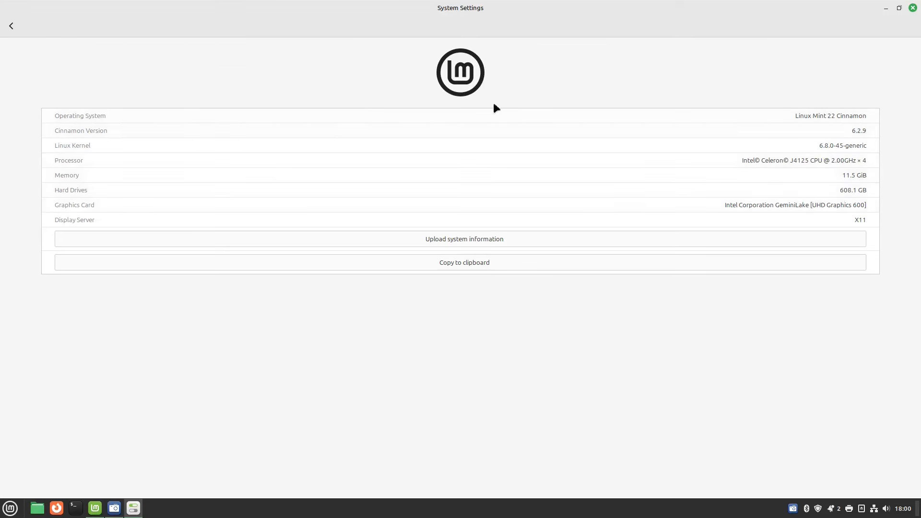
pyautogui.click(11, 27)
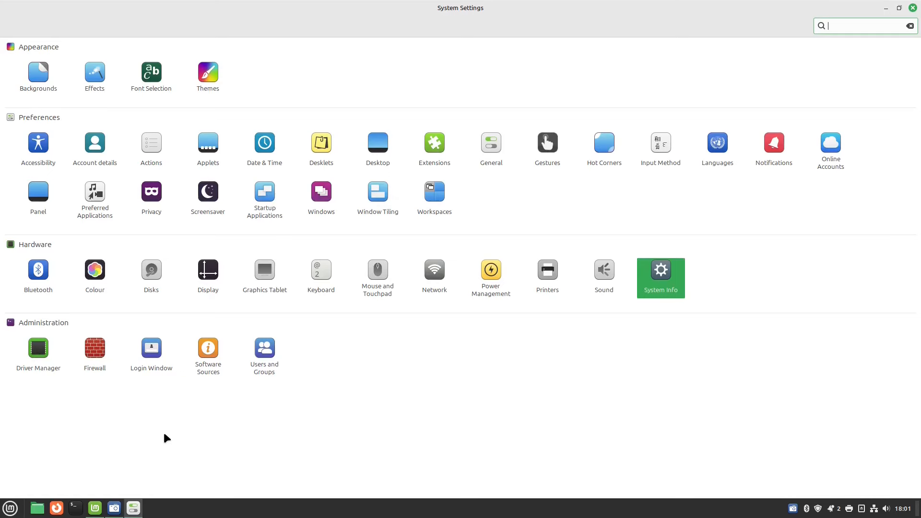
pyautogui.click(202, 349)
# Authenticate with the account password, browse PPAs, Additional Repositories, Authentication Keys and Maintenance, then close Software Sources.
pyautogui.write('•••••••••••')
pyautogui.press('Return')
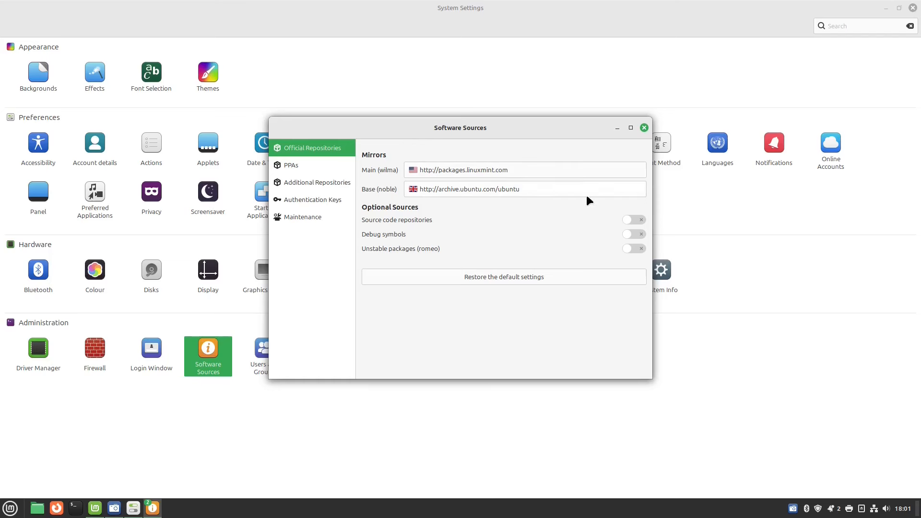
pyautogui.click(307, 169)
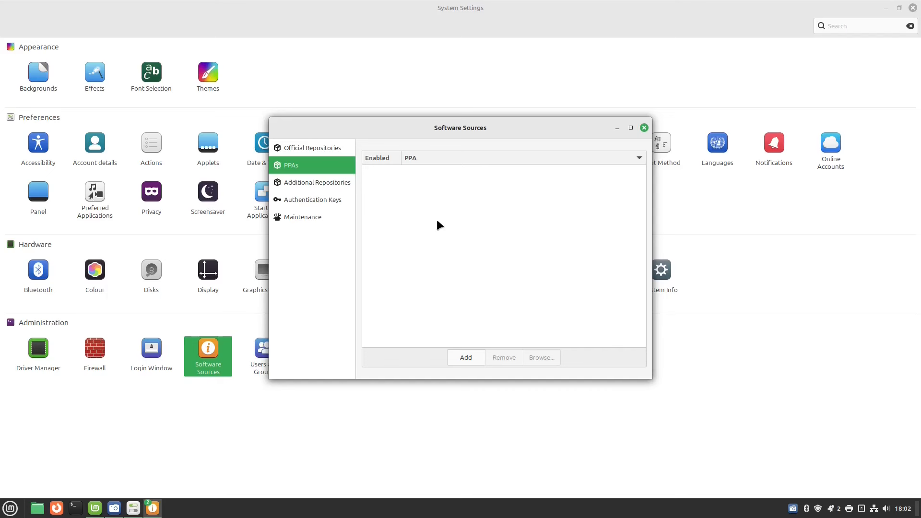
pyautogui.click(307, 184)
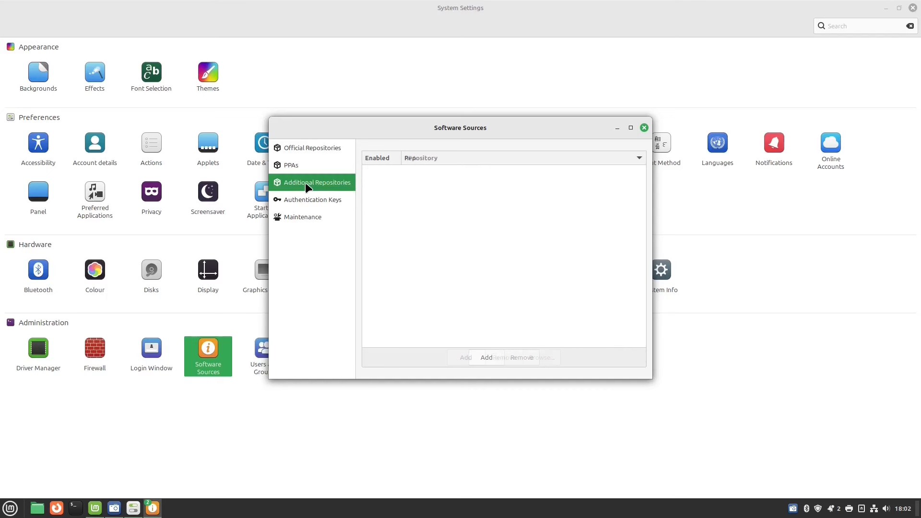
pyautogui.click(315, 198)
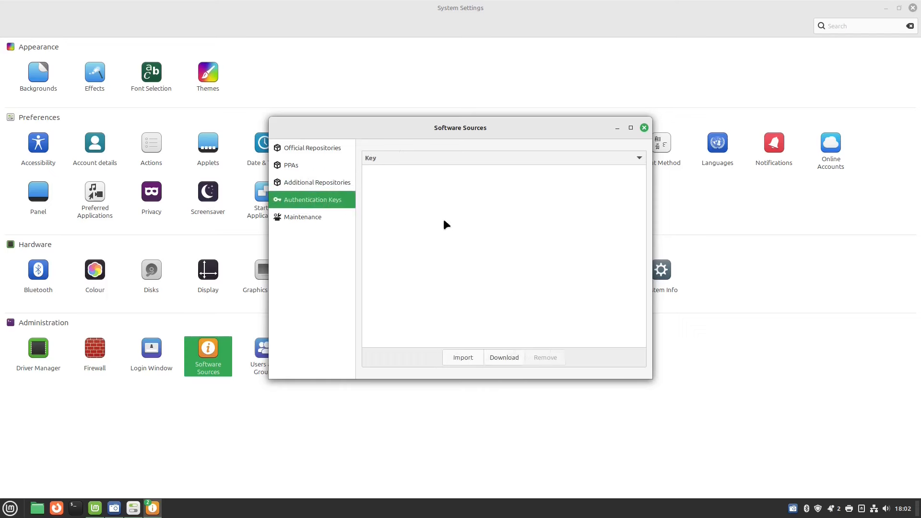
pyautogui.click(301, 218)
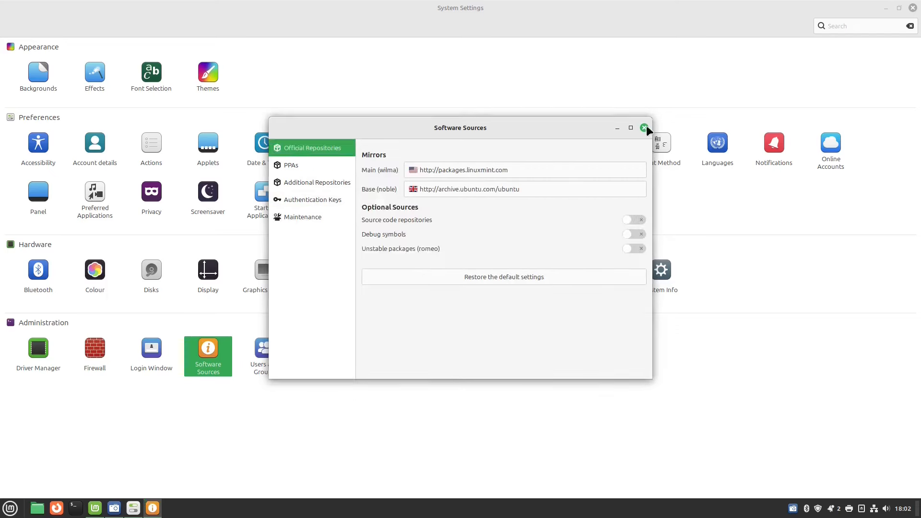
pyautogui.click(644, 127)
pyautogui.click(262, 352)
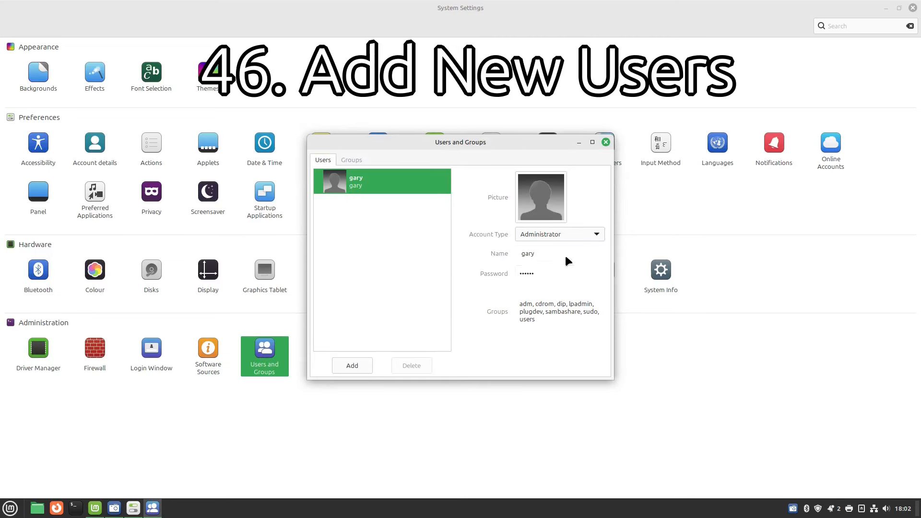
# Preview the Add user form with a Standard account type, cancel it, then close both settings windows.
pyautogui.click(352, 363)
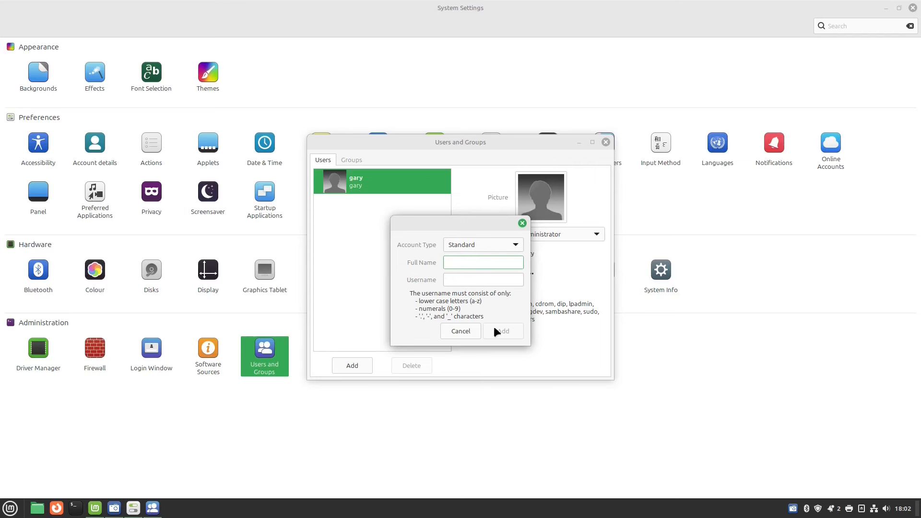
pyautogui.click(516, 245)
pyautogui.click(516, 245)
pyautogui.click(463, 336)
pyautogui.click(605, 142)
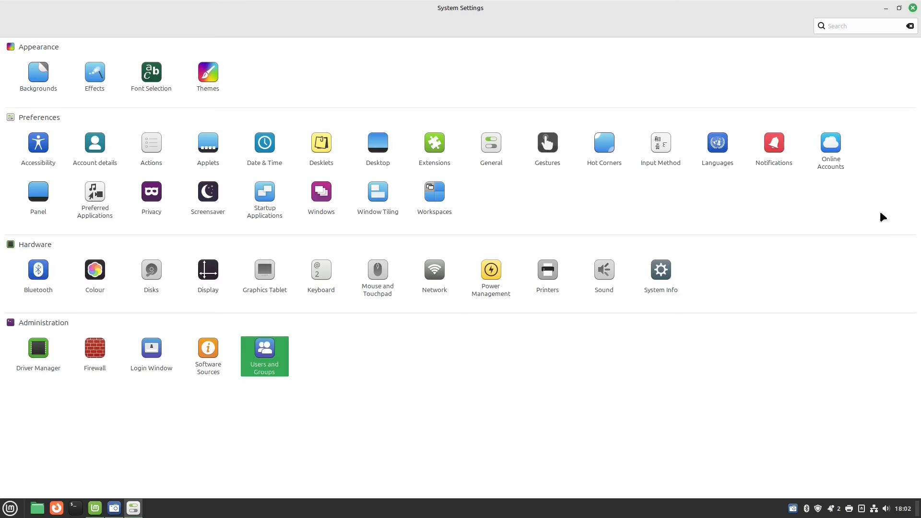
pyautogui.click(913, 9)
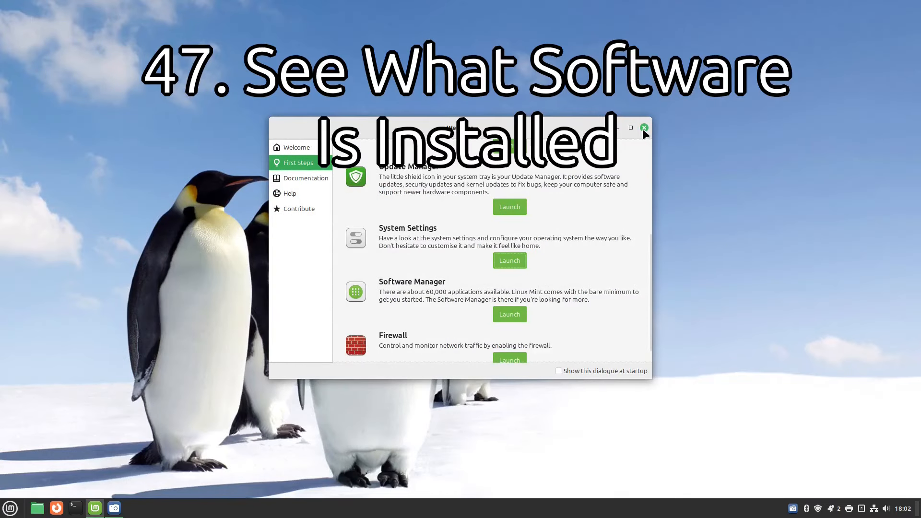
# Minimize the Welcome window and open the Mint applications menu.
pyautogui.click(618, 128)
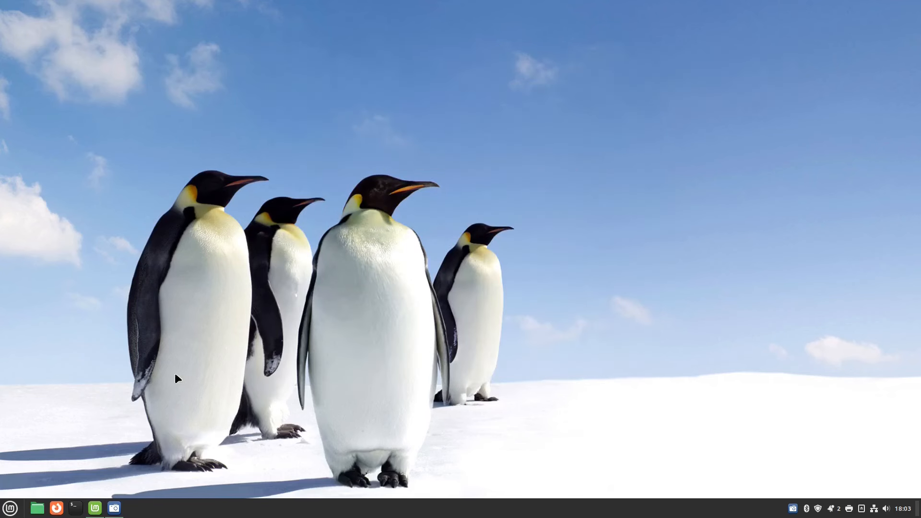
pyautogui.click(10, 510)
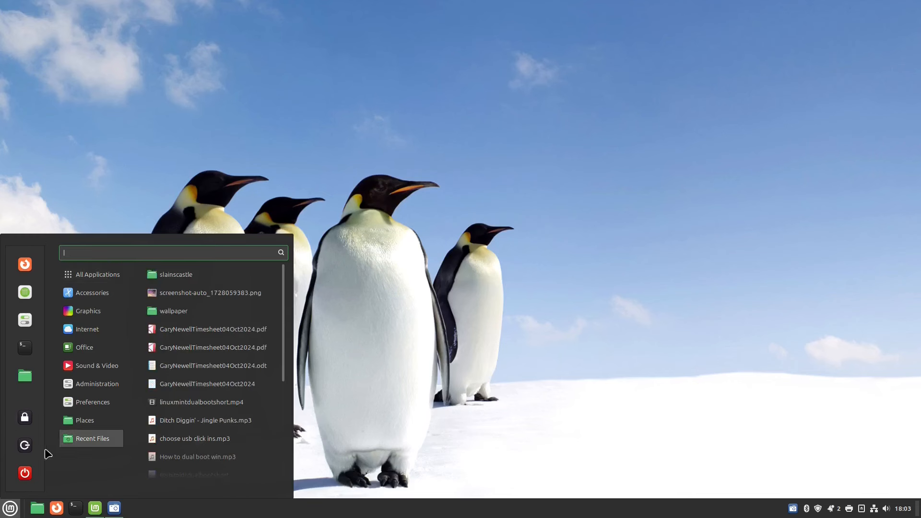
# Cancel the log-out prompt via its close button, then reopen the Mint menu on All Applications.
pyautogui.click(25, 445)
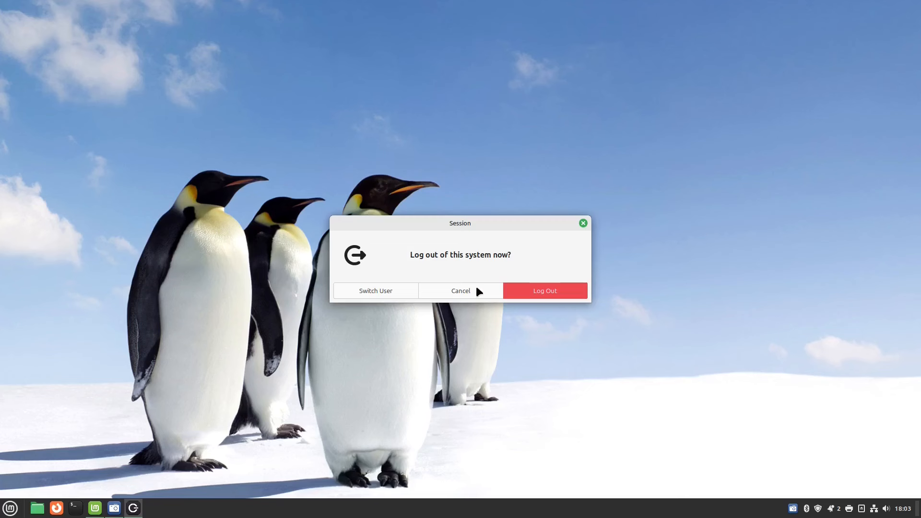
pyautogui.click(583, 224)
pyautogui.click(10, 508)
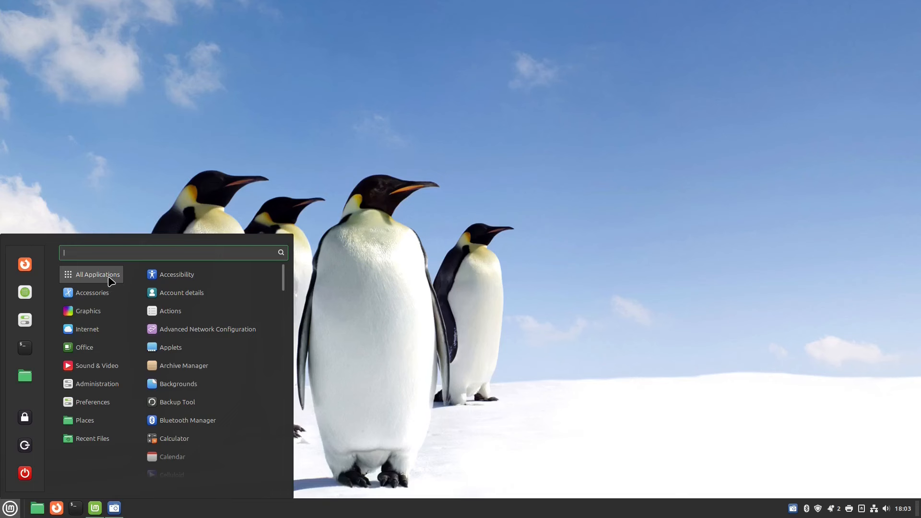
# Scroll All Applications to the end, then scroll the Accessories list through Warpinator, reaching Graphics.
pyautogui.moveTo(286, 277); pyautogui.dragTo(303, 469)
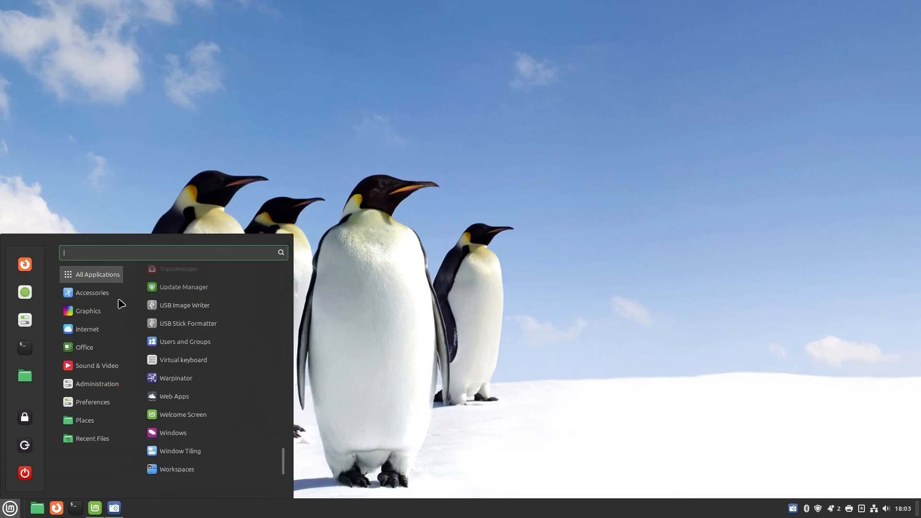
pyautogui.moveTo(113, 301)
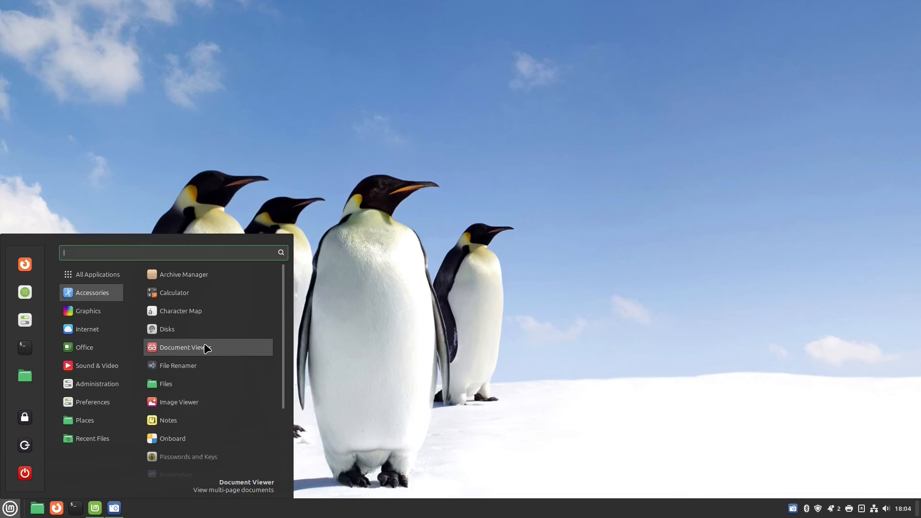
pyautogui.scroll(-3, 285, 355)
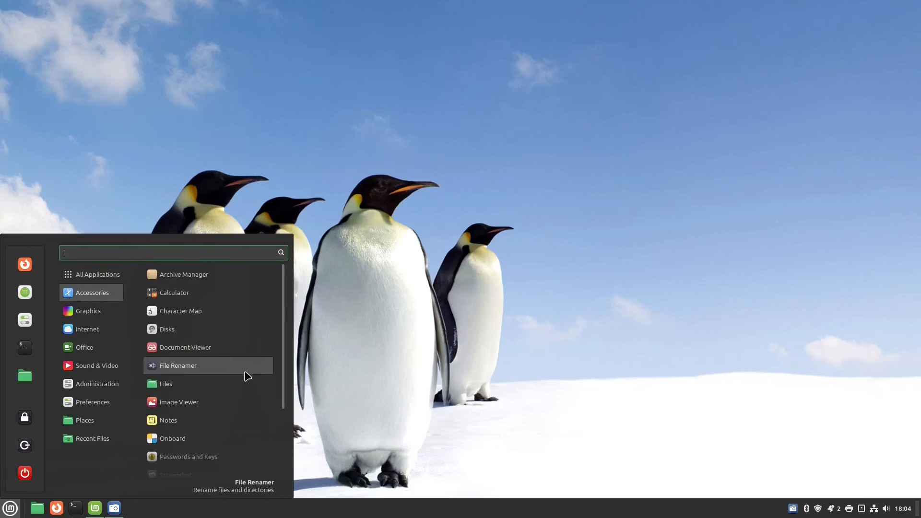
pyautogui.scroll(-1, 245, 376)
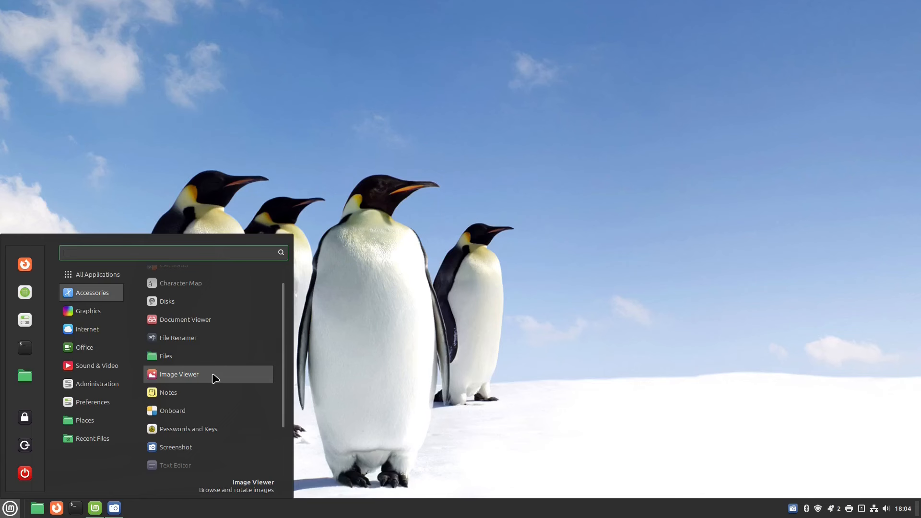
pyautogui.scroll(-1, 215, 378)
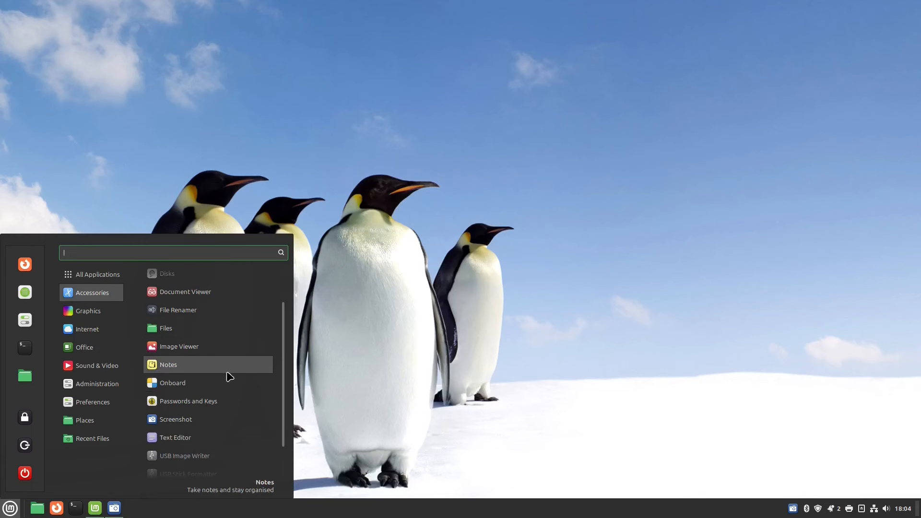
pyautogui.scroll(-1, 207, 381)
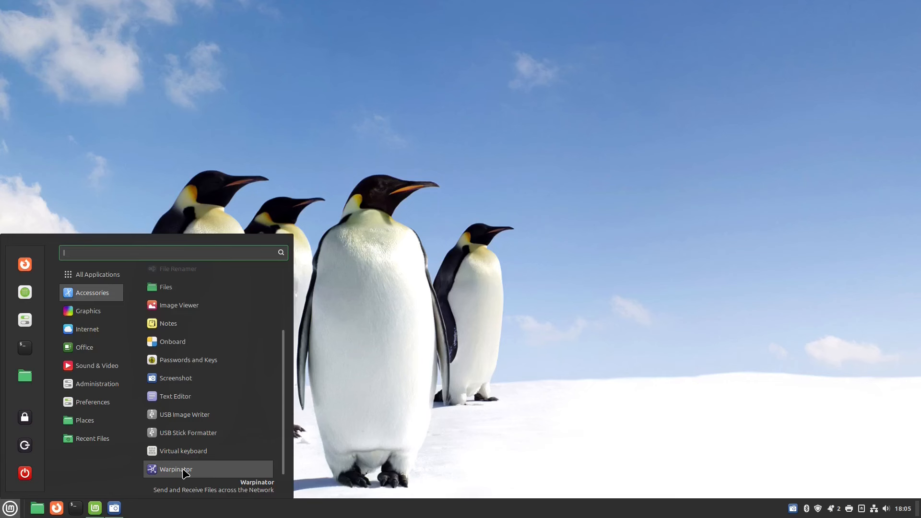
pyautogui.moveTo(81, 312)
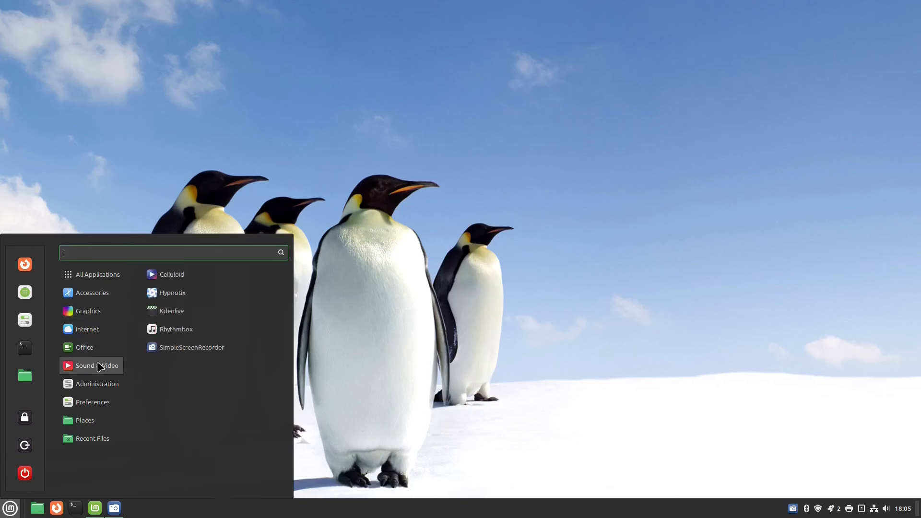
# Browse the Internet, Office, Sound & Video and Administration categories, ending on Preferences.
pyautogui.moveTo(102, 334)
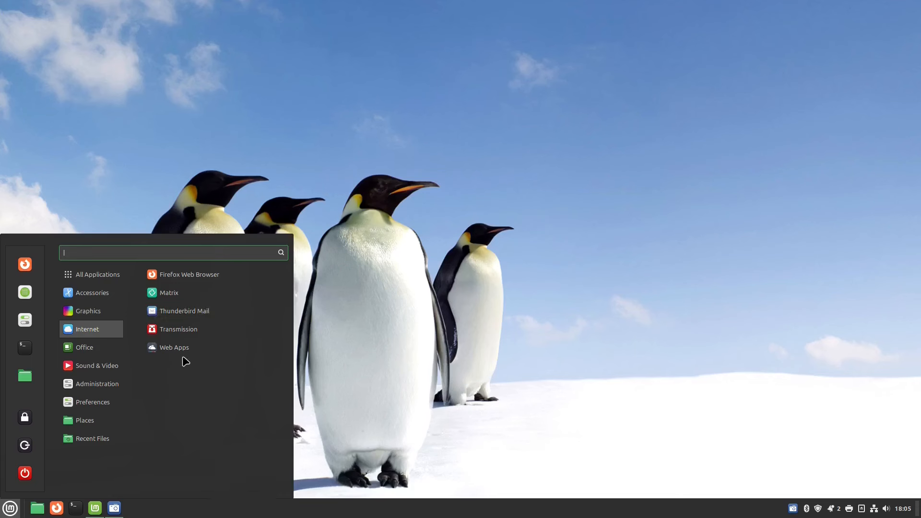
pyautogui.moveTo(93, 353)
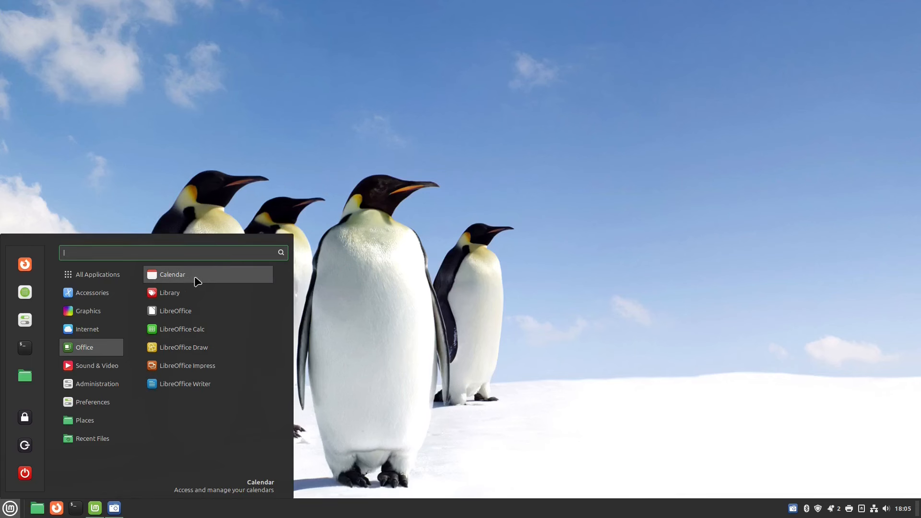
pyautogui.moveTo(110, 367)
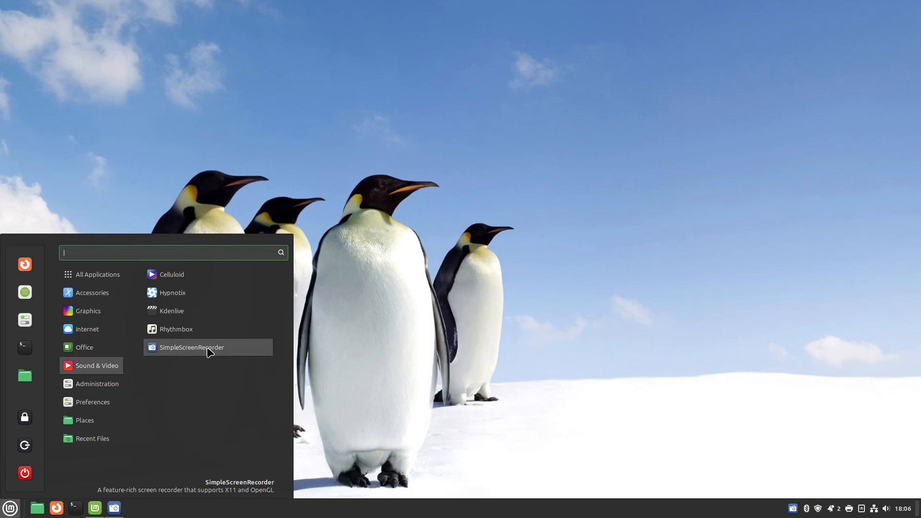
pyautogui.moveTo(93, 382)
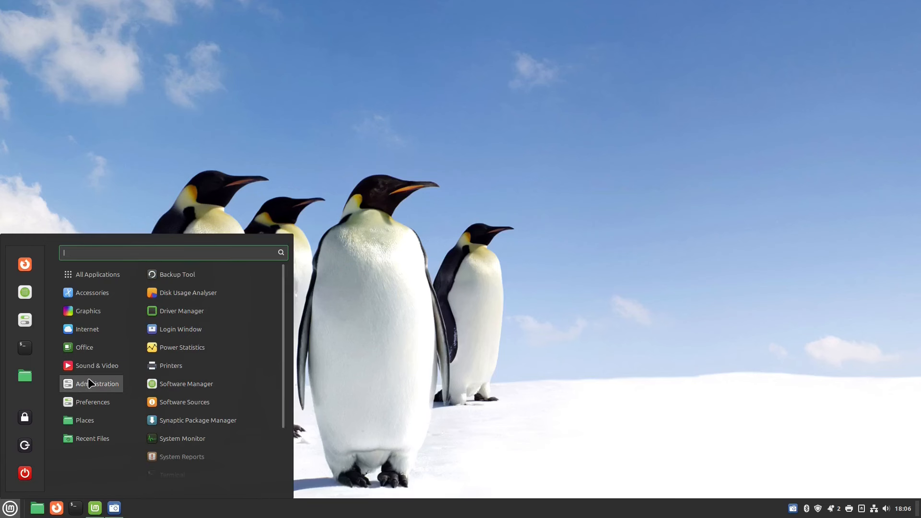
pyautogui.moveTo(94, 404)
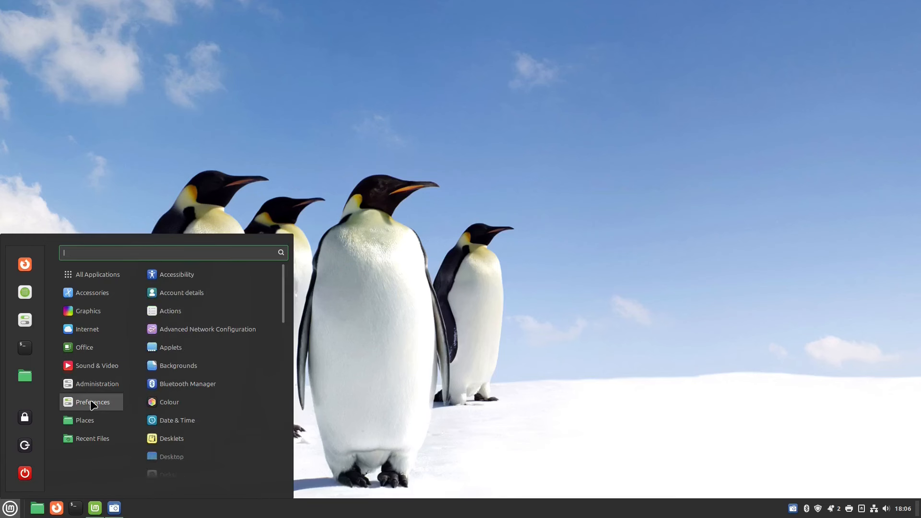
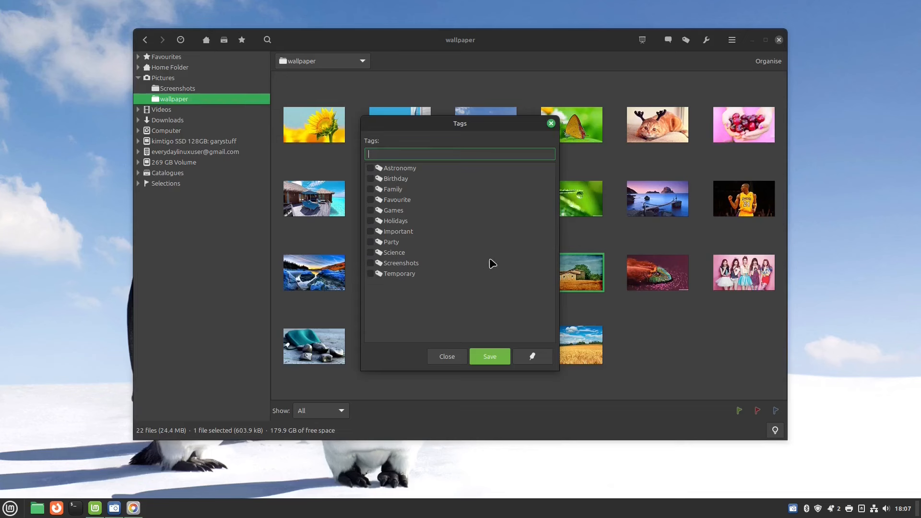
# Dismiss Nemo's Tags dialog for the wallpaper picture without saving any tags.
pyautogui.click(459, 356)
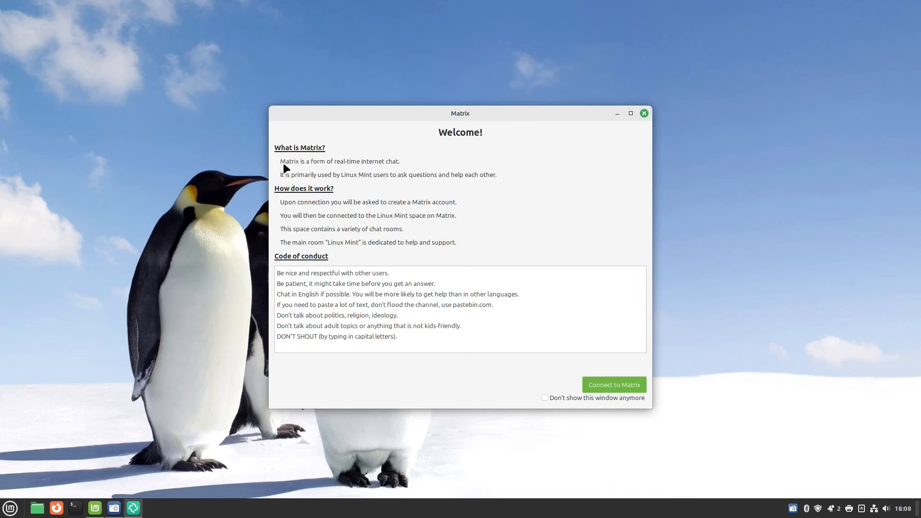
# Connect Element to Matrix and sign up for a new account with Google.
pyautogui.click(623, 386)
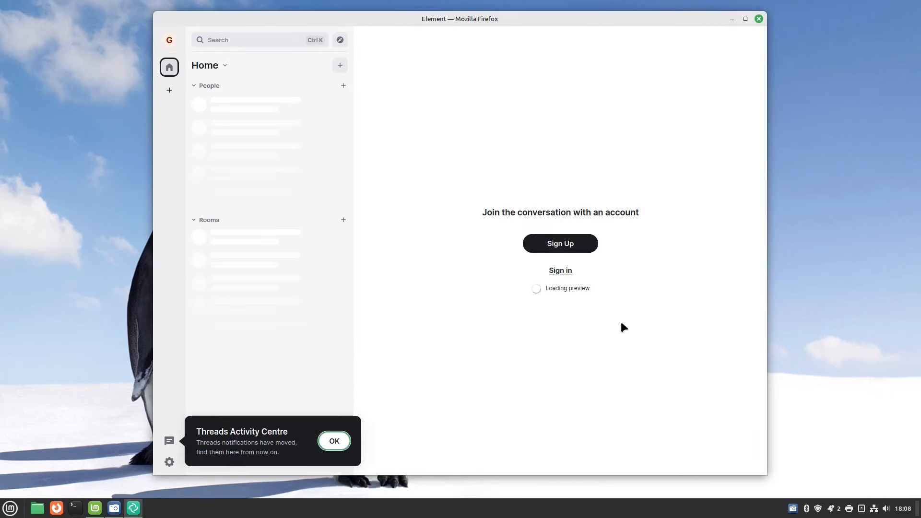
pyautogui.click(550, 243)
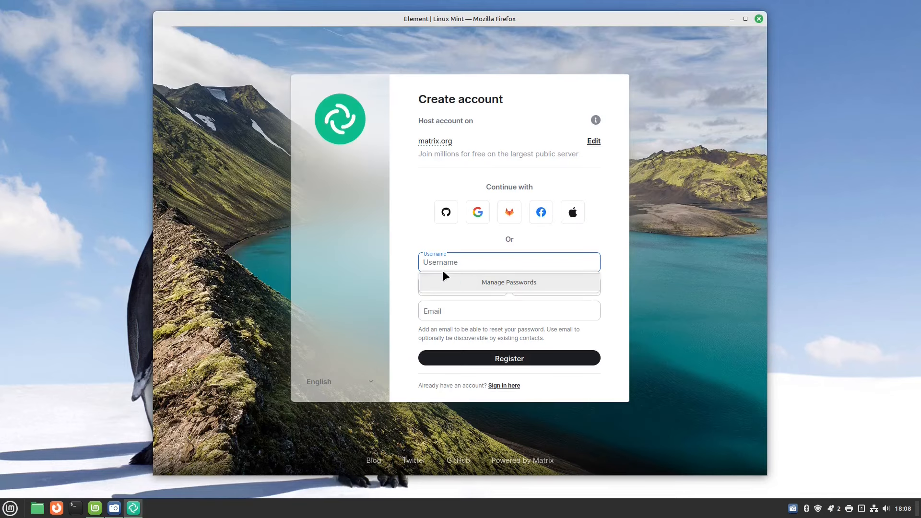
pyautogui.click(478, 213)
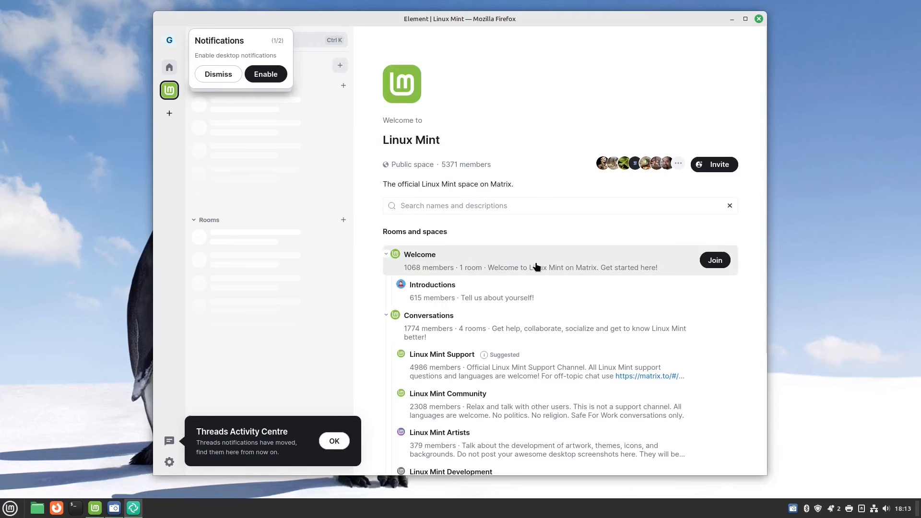
# Join the Linux Mint Support room, enable notifications, decline analytics, then focus the message box.
pyautogui.scroll(-3, 533, 327)
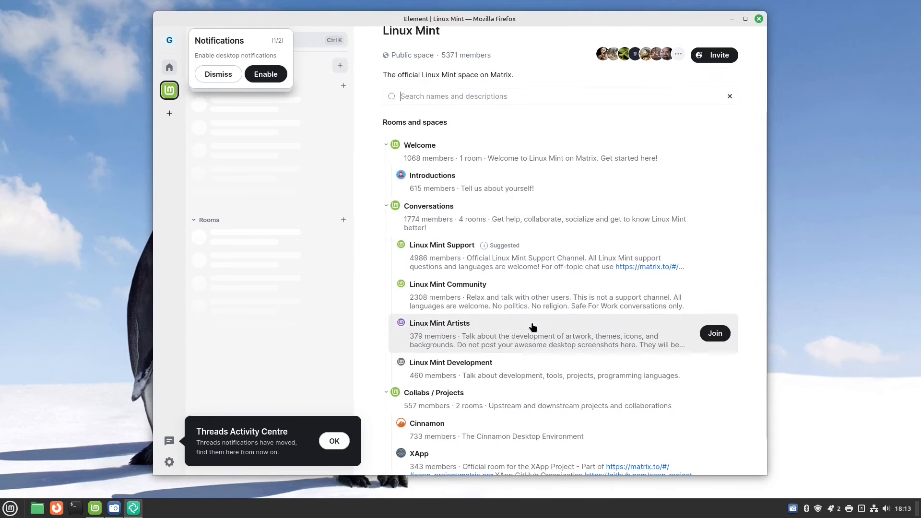
pyautogui.click(464, 258)
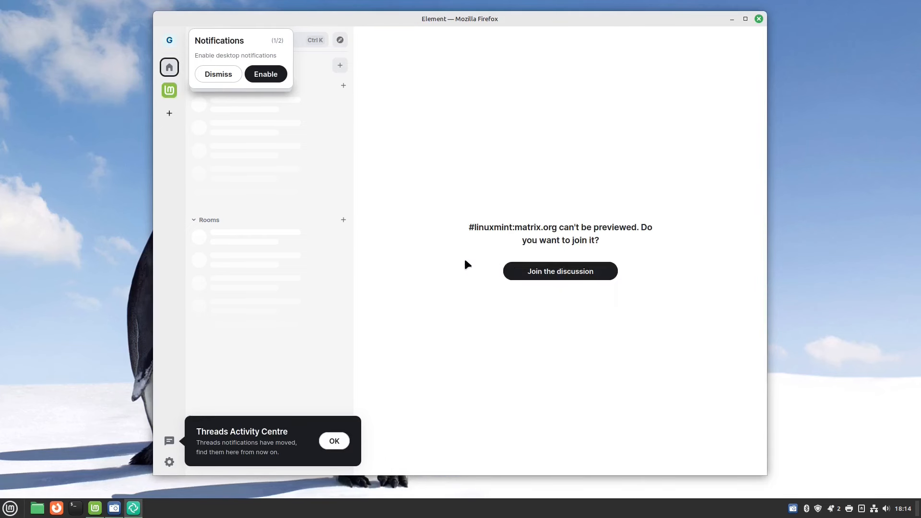
pyautogui.click(564, 272)
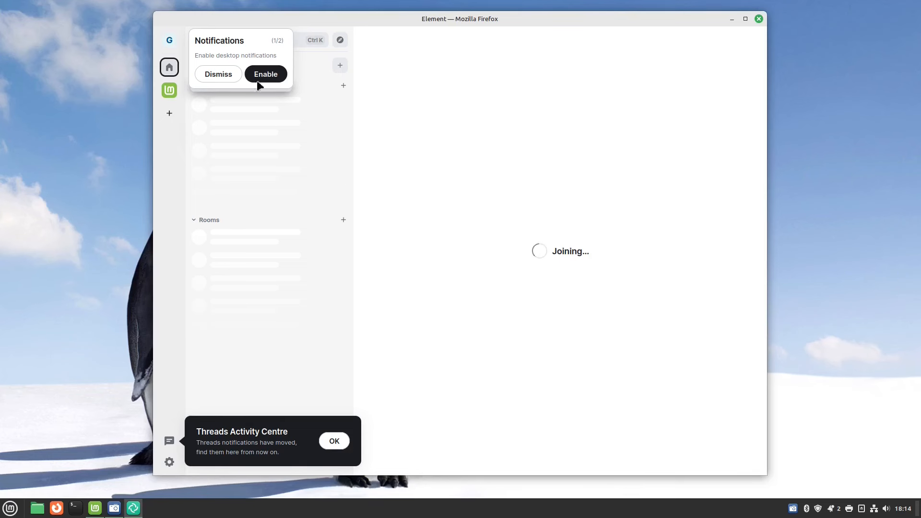
pyautogui.click(229, 81)
pyautogui.click(279, 94)
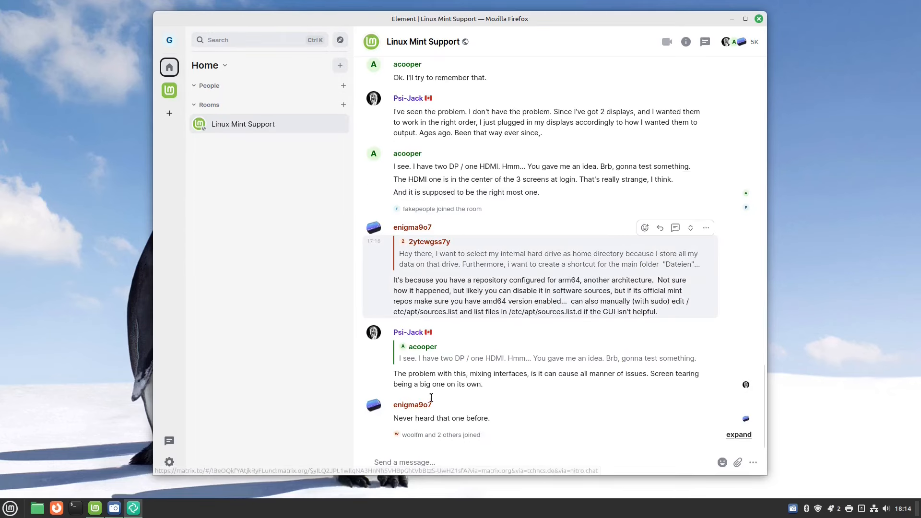
pyautogui.click(425, 463)
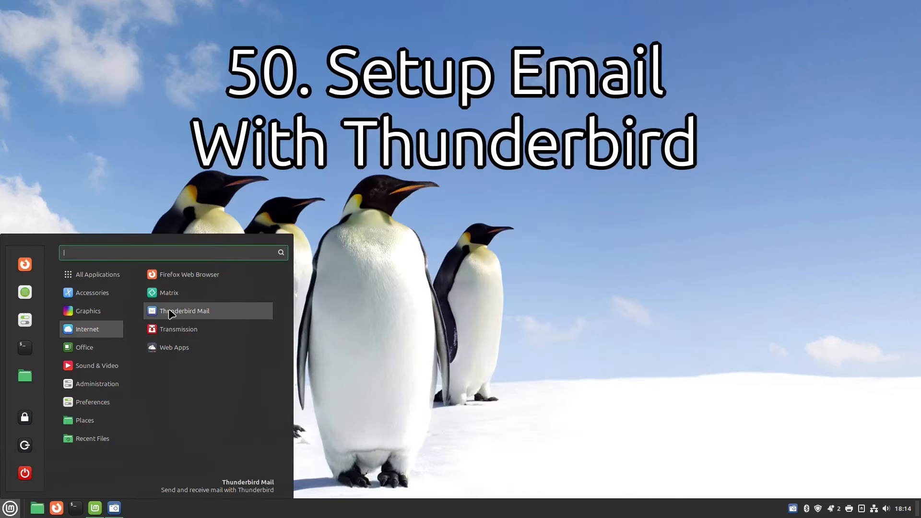
# Launch Thunderbird Mail, look up the Gmail server settings, and accept the IMAP configuration.
pyautogui.click(171, 312)
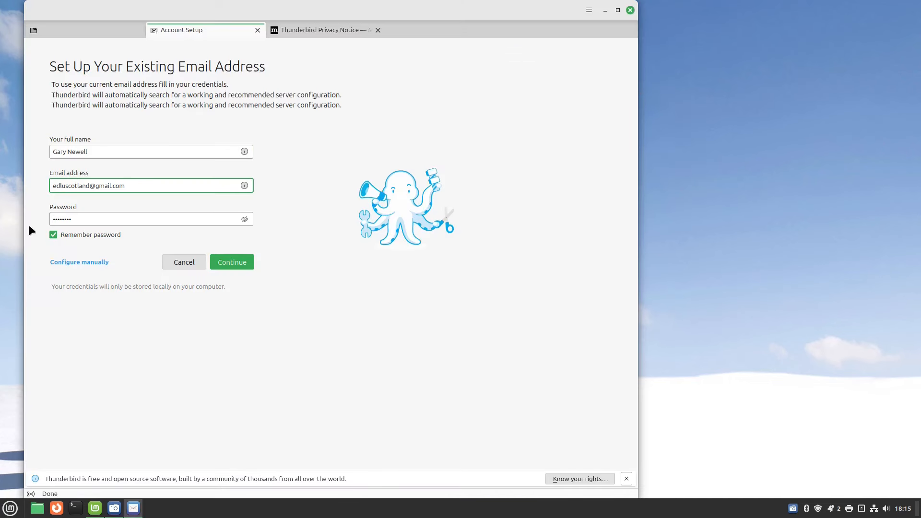
pyautogui.click(237, 261)
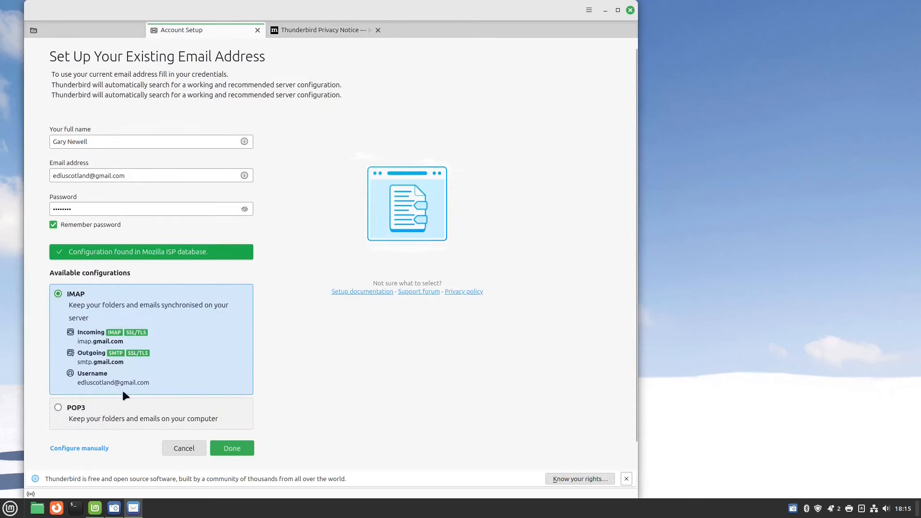
pyautogui.click(244, 450)
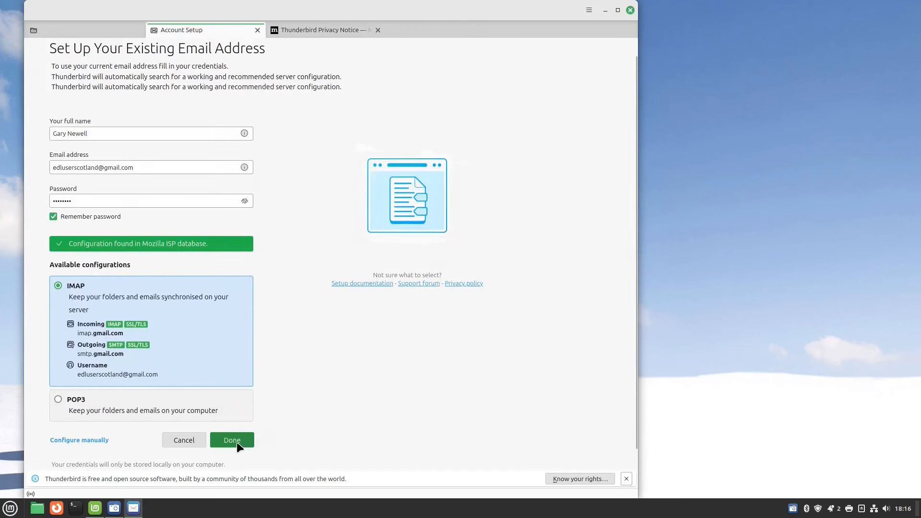
pyautogui.click(237, 442)
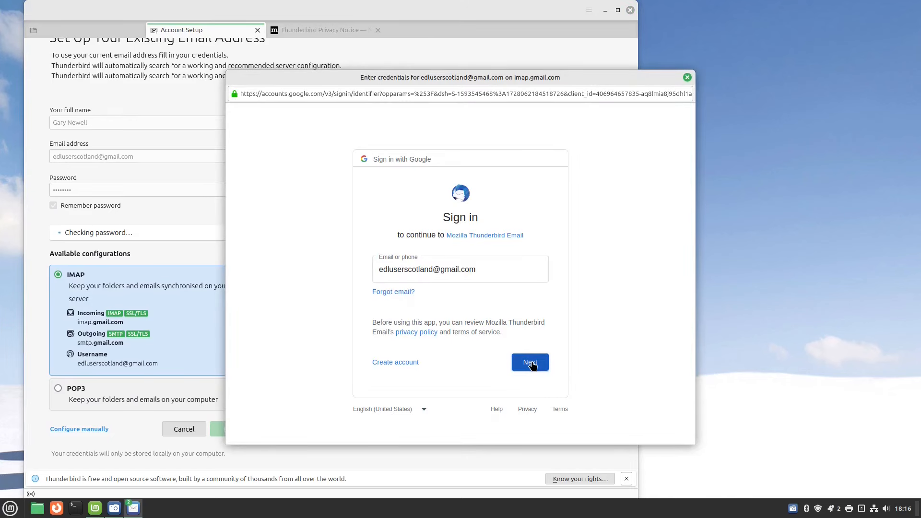
# Complete the Google sign-in, allow Thunderbird access, finish setup, and view the Inbox.
pyautogui.click(531, 363)
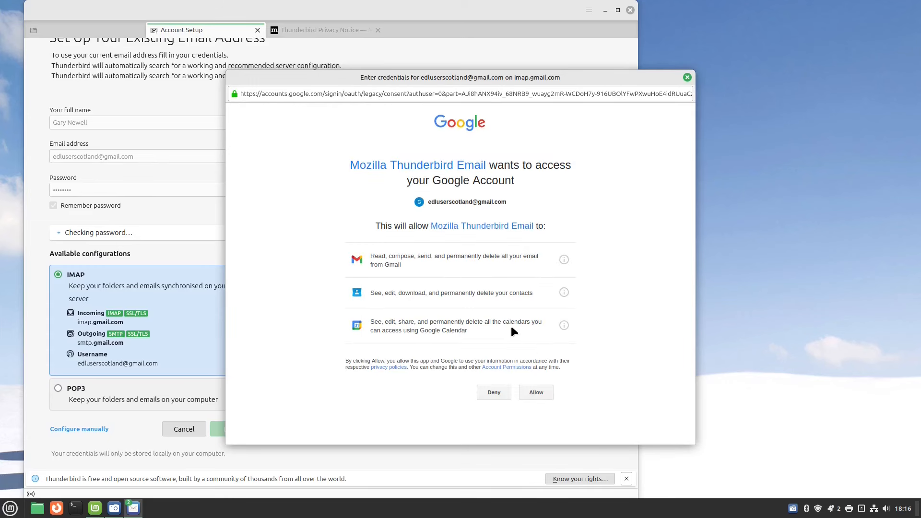
pyautogui.click(538, 390)
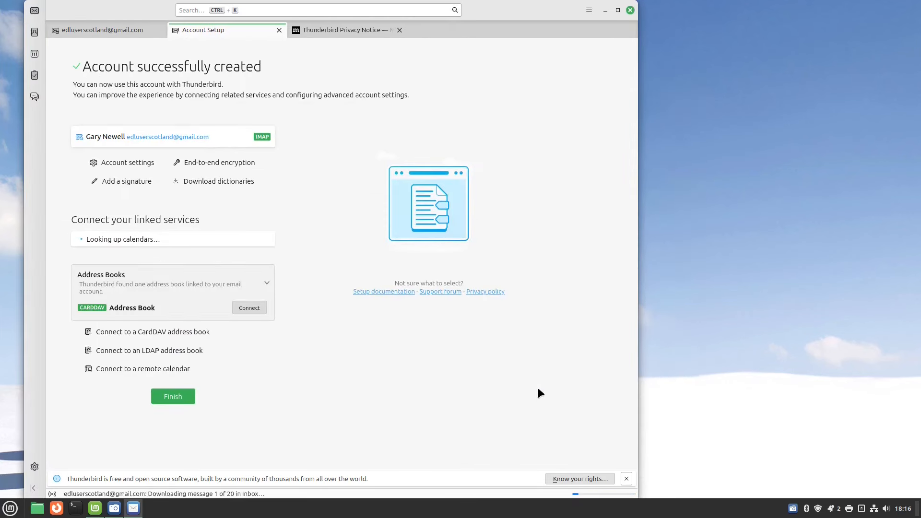
pyautogui.scroll(-2, 386, 408)
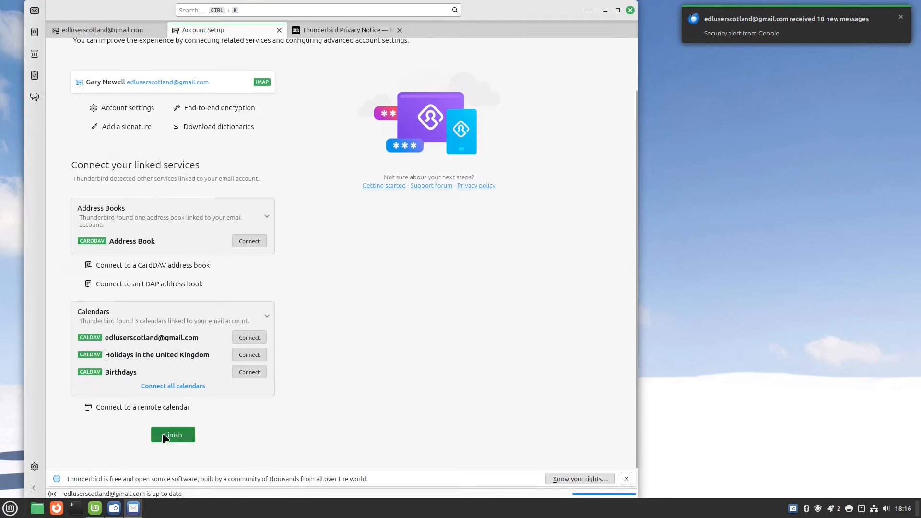
pyautogui.click(166, 436)
pyautogui.click(93, 84)
pyautogui.scroll(-4, 224, 106)
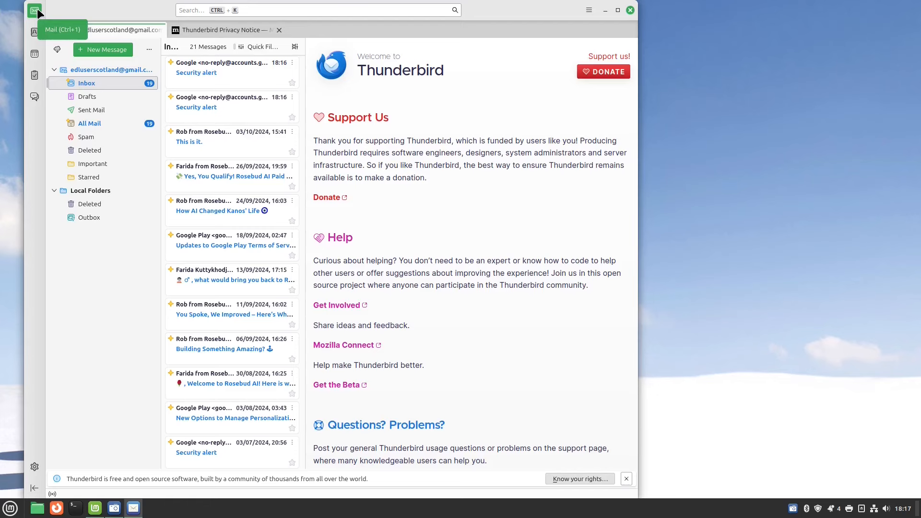
# Maximize Thunderbird and view the Calendar, Tasks and Chat areas before returning to Mail.
pyautogui.click(618, 10)
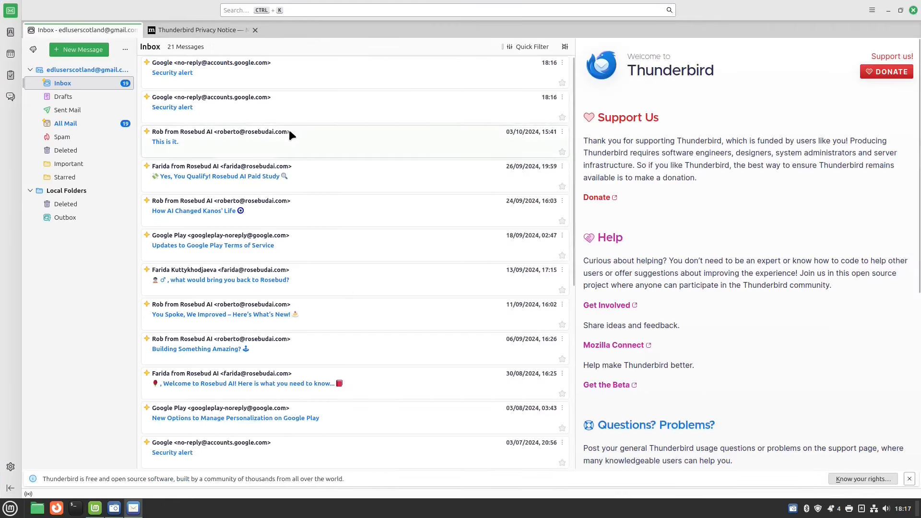
pyautogui.click(11, 53)
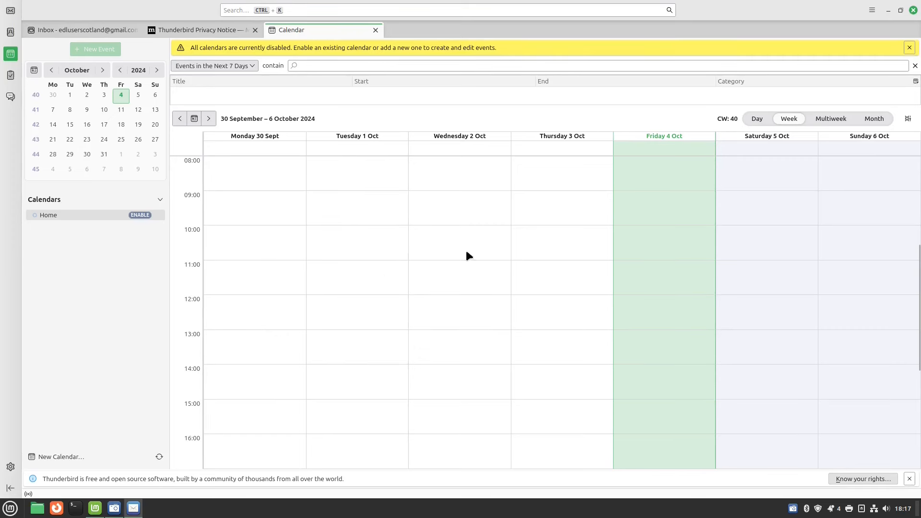
pyautogui.hotkey('ctrl', 'shift', 'd')
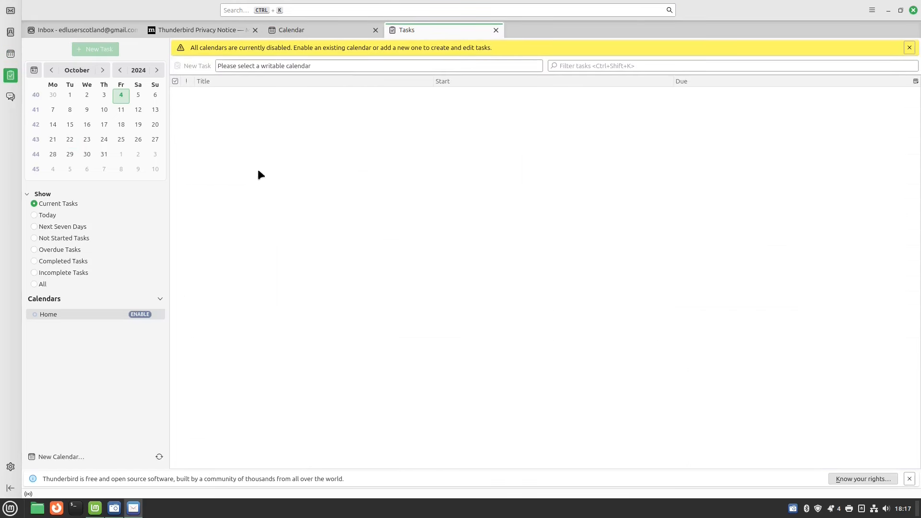
pyautogui.click(10, 98)
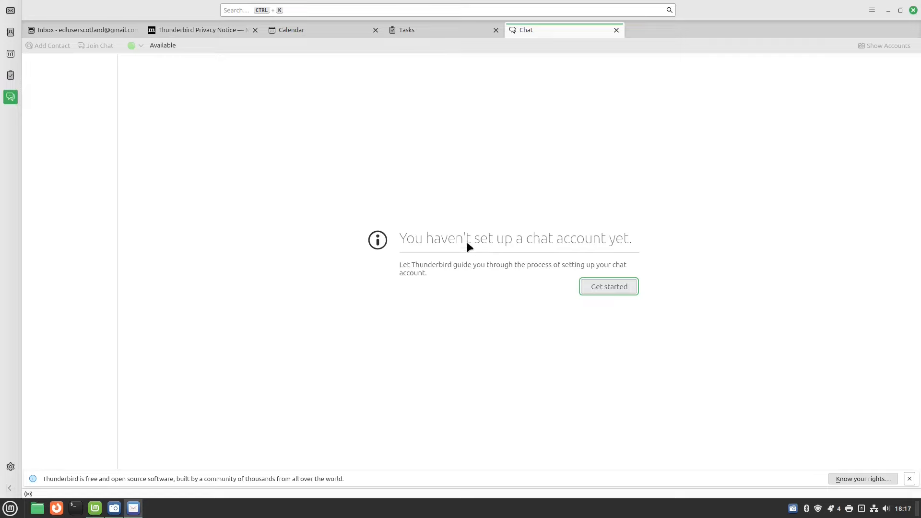
pyautogui.click(89, 32)
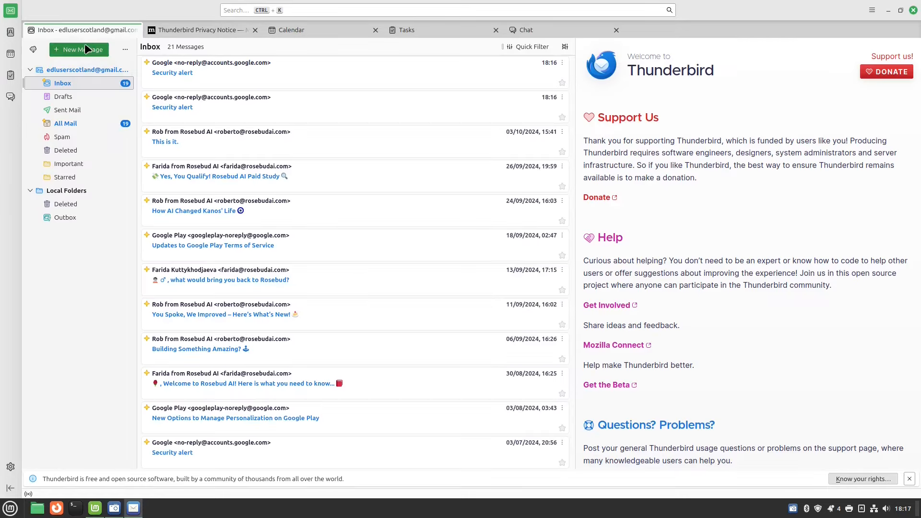
# Open a blank new message, discard it unsent, and close Thunderbird.
pyautogui.click(88, 50)
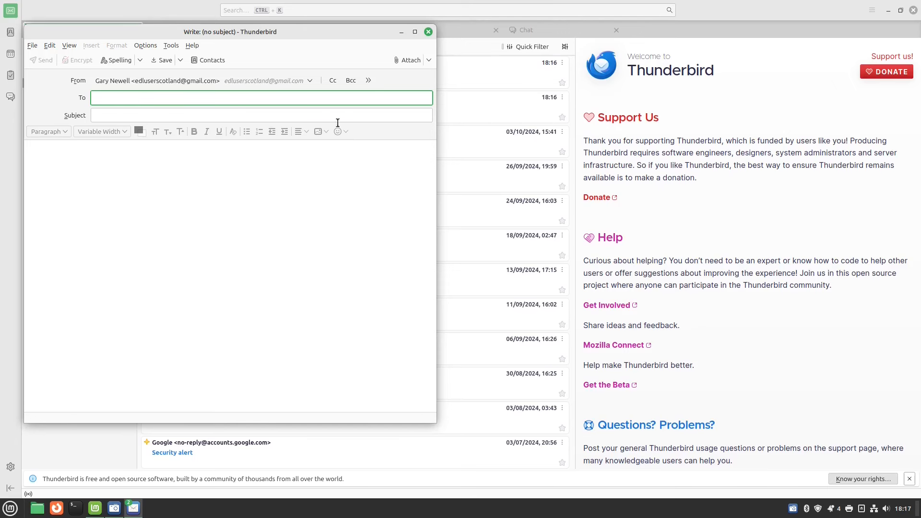
pyautogui.click(72, 149)
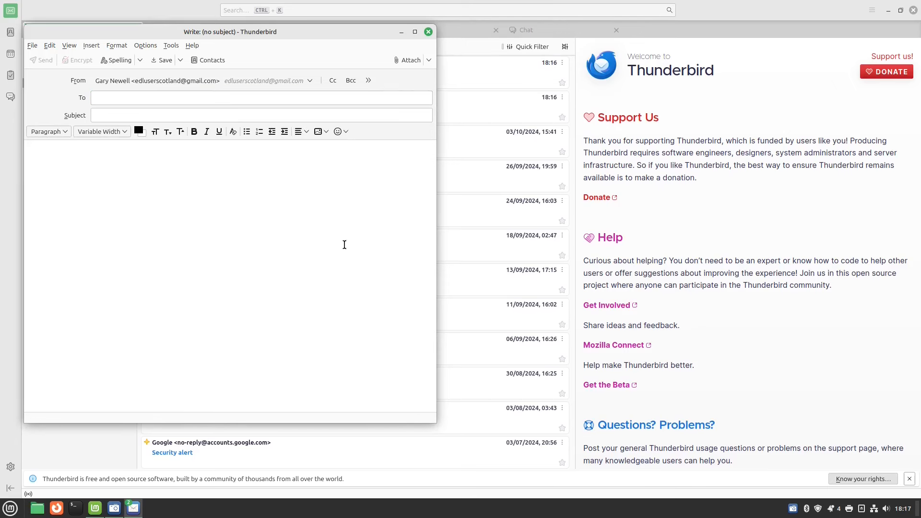
pyautogui.click(428, 32)
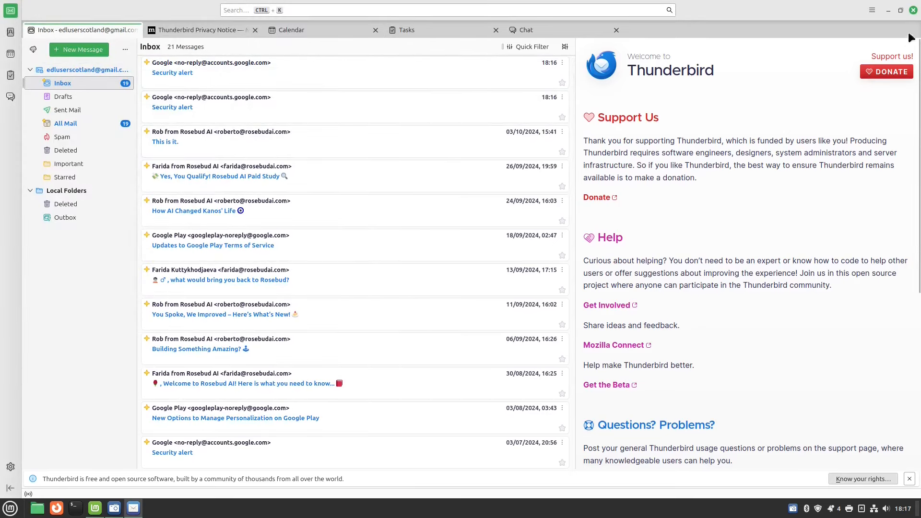
pyautogui.click(914, 11)
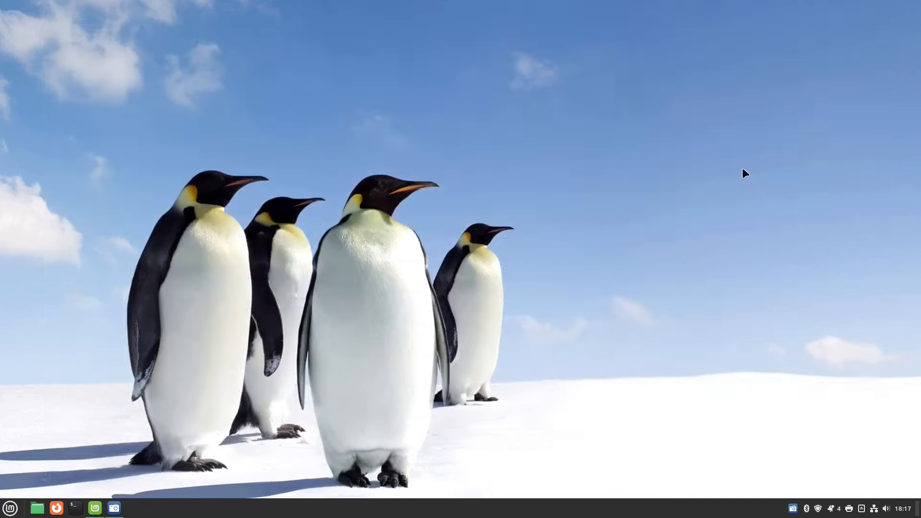
pyautogui.click(10, 508)
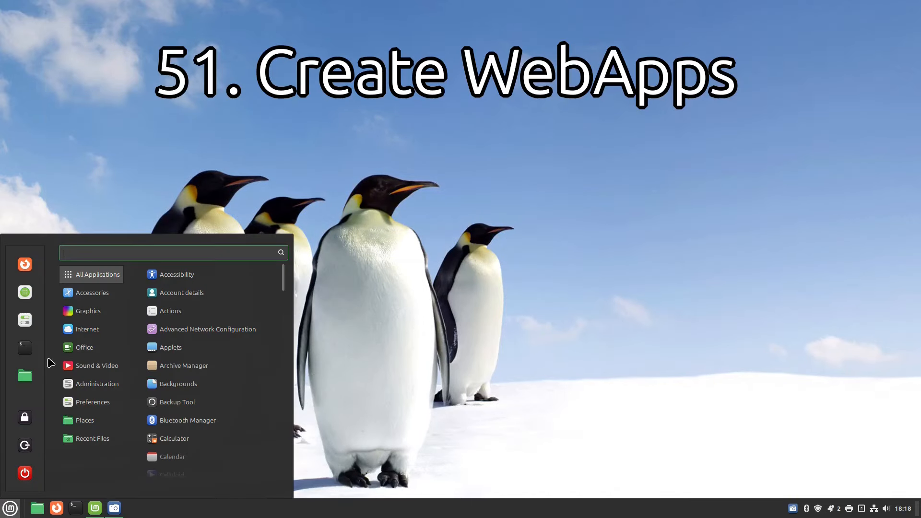
pyautogui.moveTo(89, 334)
pyautogui.click(218, 348)
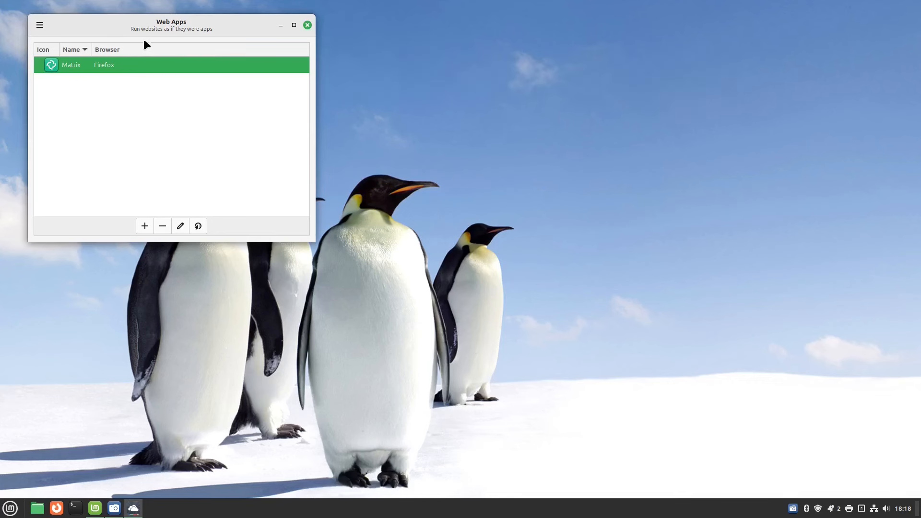
pyautogui.click(145, 225)
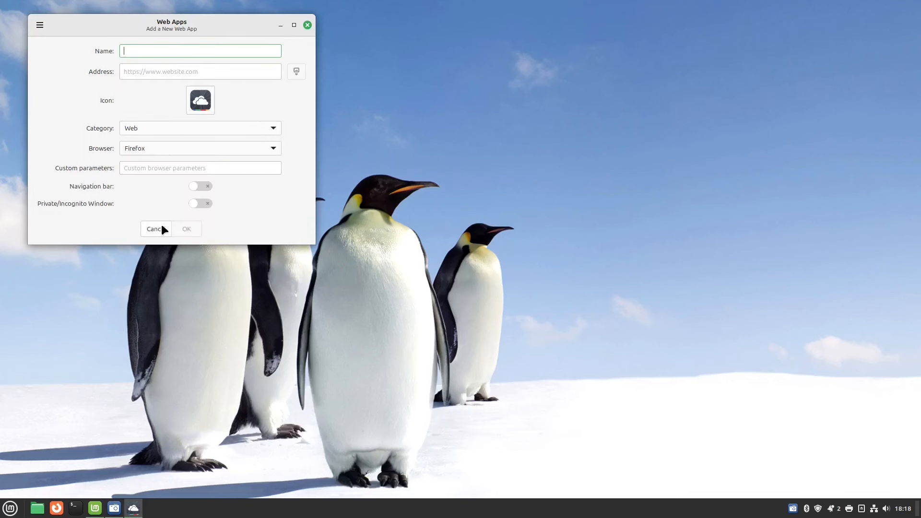
pyautogui.write('EverydayLinuxUser')
pyautogui.press('Tab')
pyautogui.write('htt')
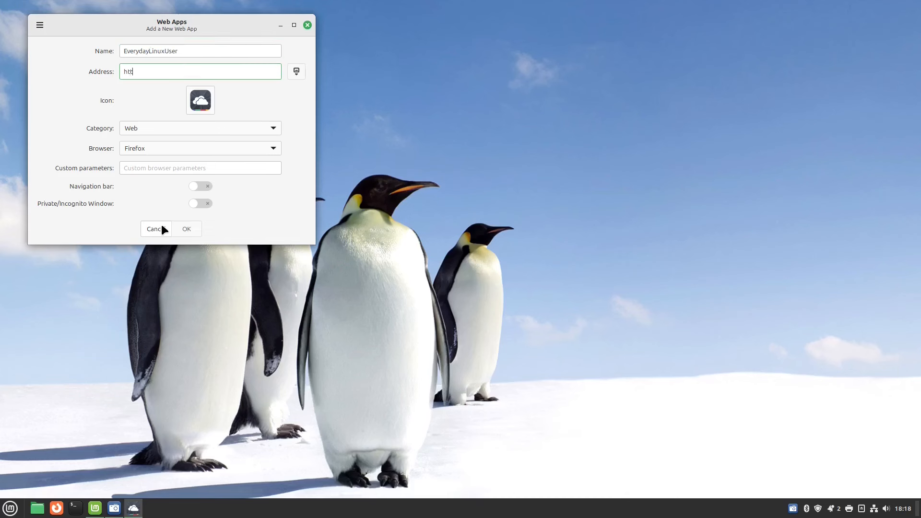
pyautogui.write('ps://www')
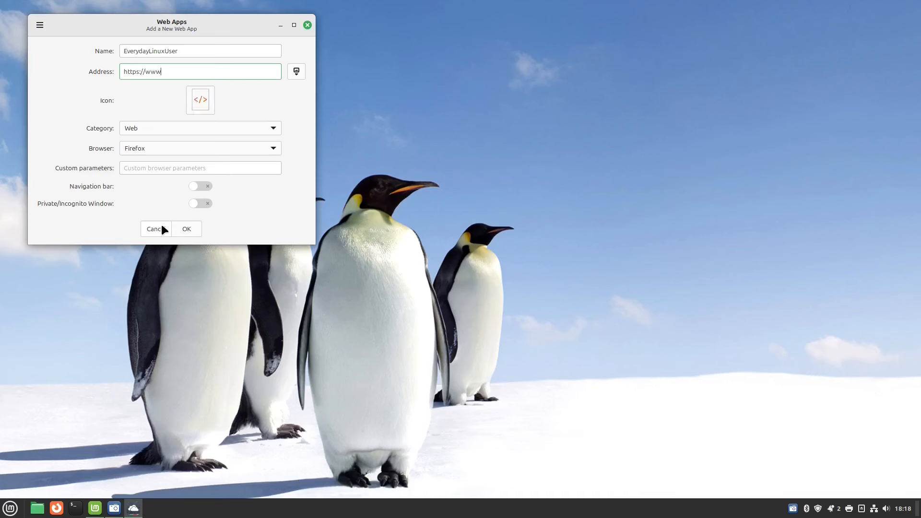
pyautogui.write('.youtube.com')
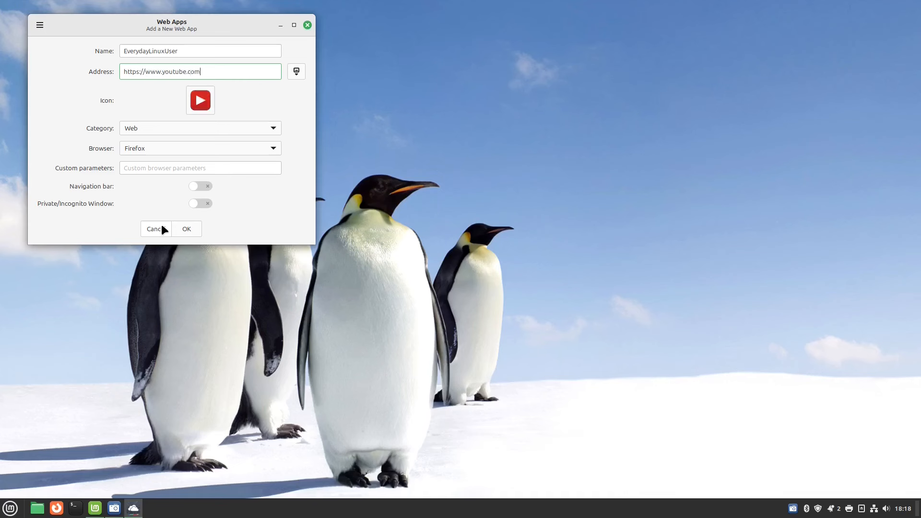
pyautogui.write('/@everydaylinuxuser')
# Put the web app in the Sound & Video category, save it, and close Web Apps.
pyautogui.click(267, 128)
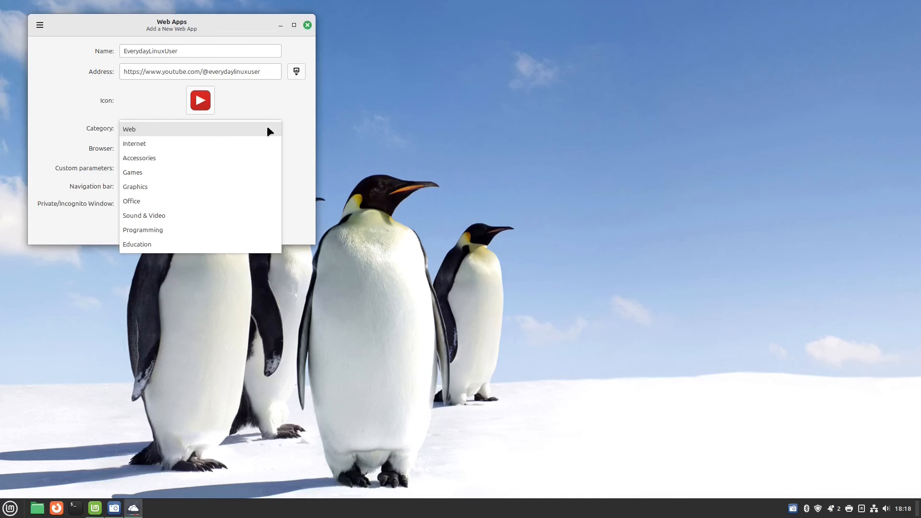
pyautogui.click(236, 218)
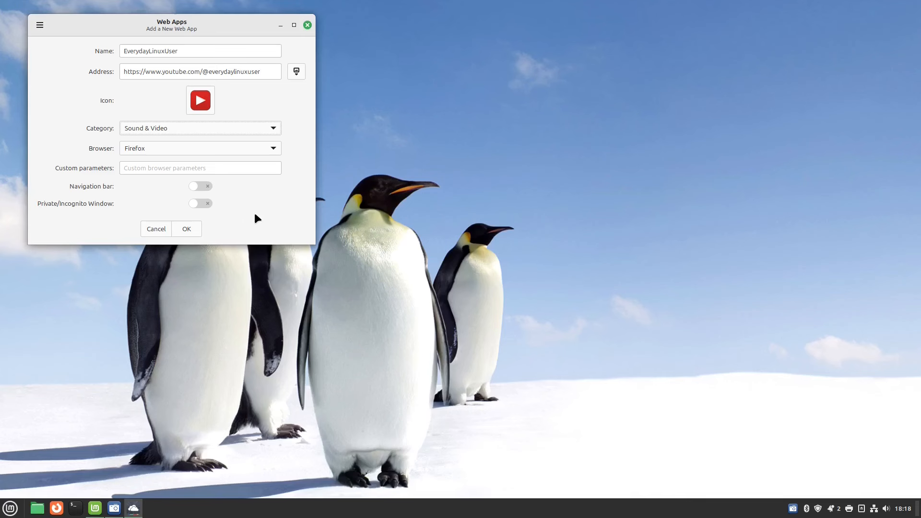
pyautogui.click(184, 229)
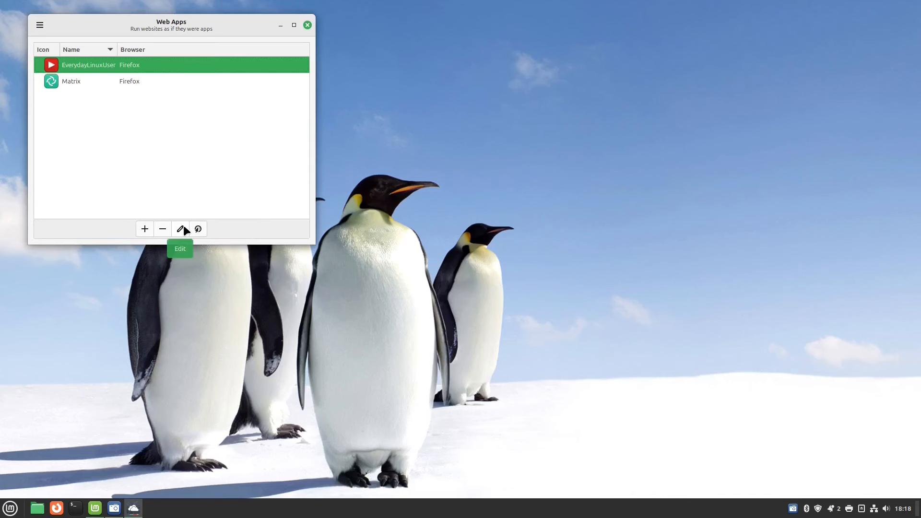
pyautogui.click(308, 25)
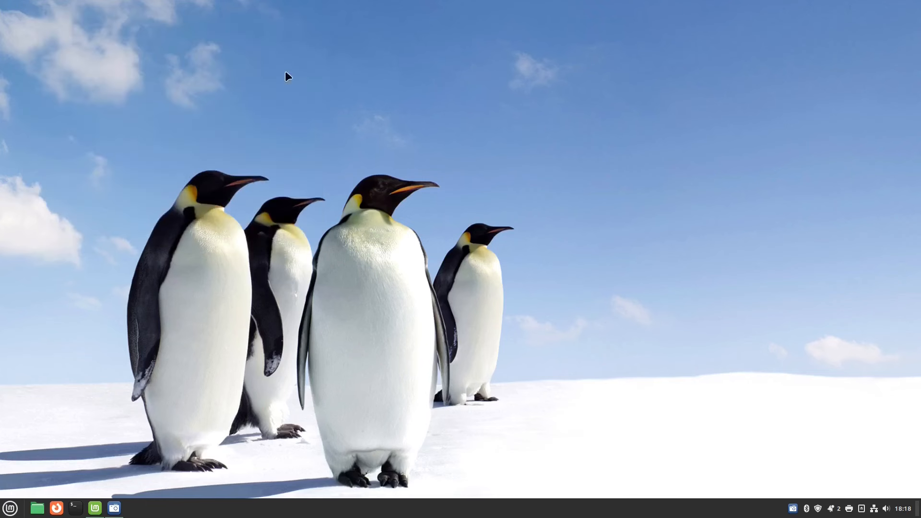
# Launch the YouTube channel web app from Sound & Video and play 'A month on Debian 12'.
pyautogui.click(10, 507)
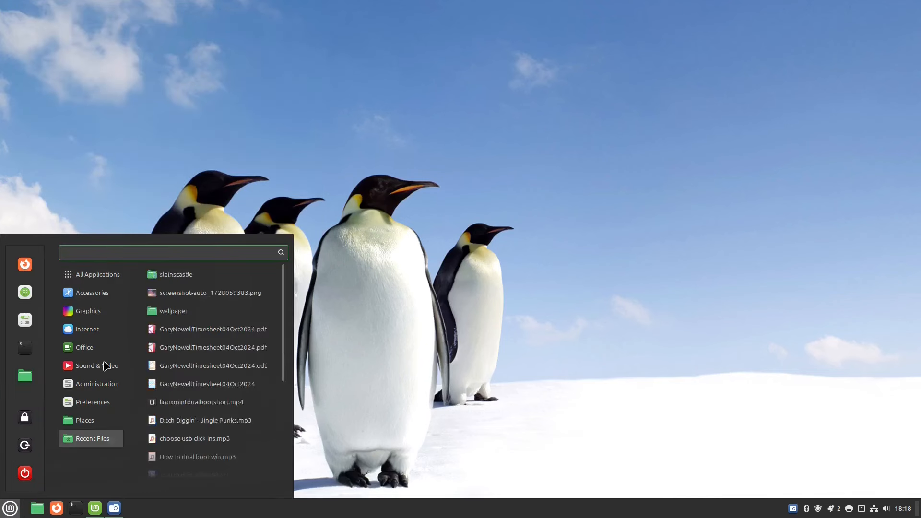
pyautogui.moveTo(106, 367)
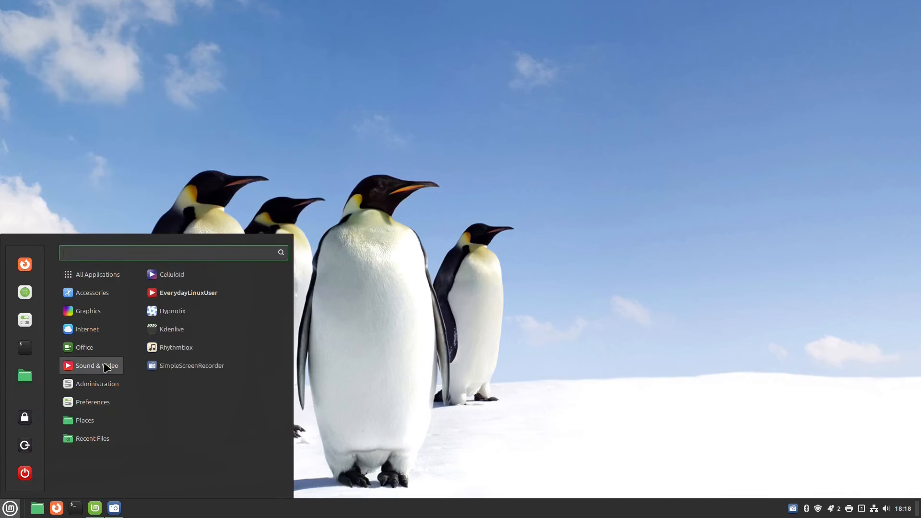
pyautogui.click(194, 298)
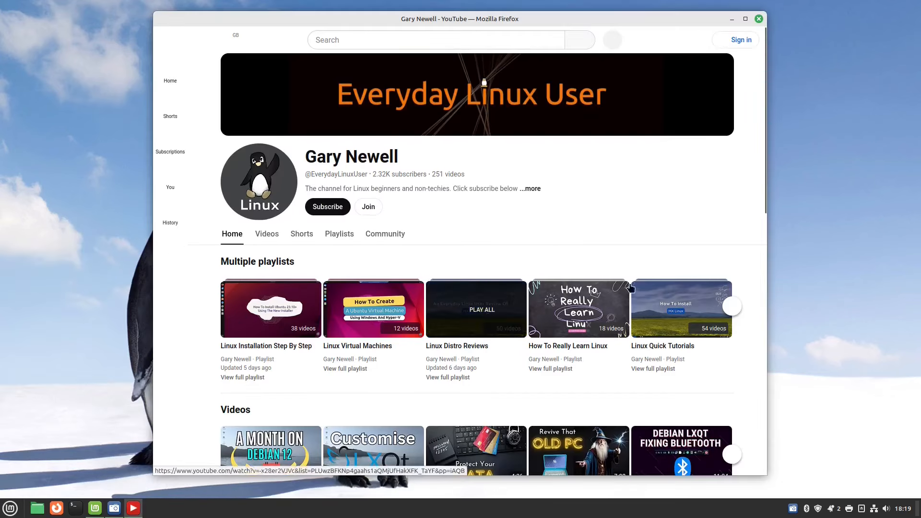
pyautogui.moveTo(762, 132); pyautogui.dragTo(763, 247)
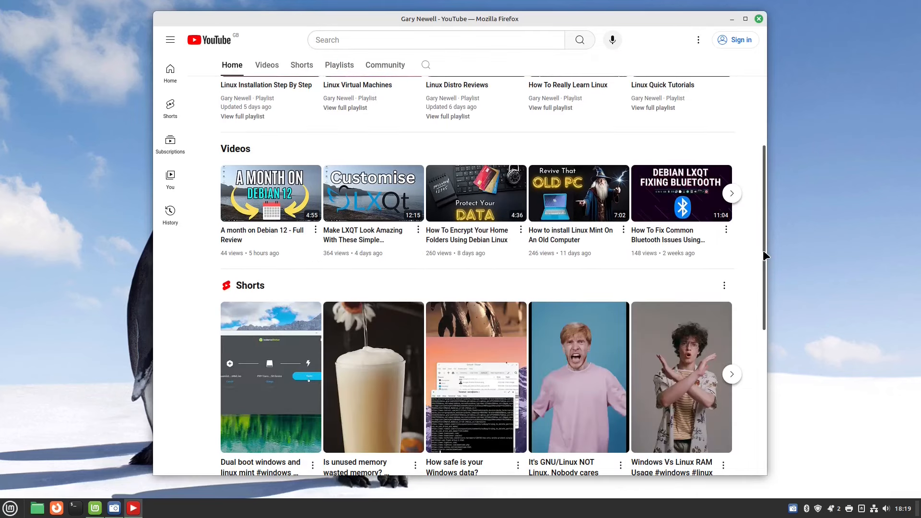
pyautogui.click(258, 191)
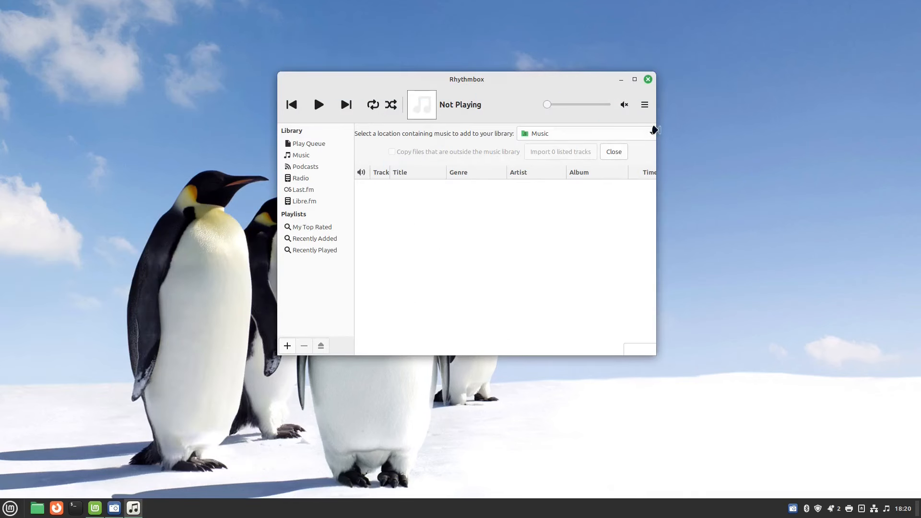
# Choose the external data drive's Music folder as import location and import all 3338 tracks.
pyautogui.click(647, 135)
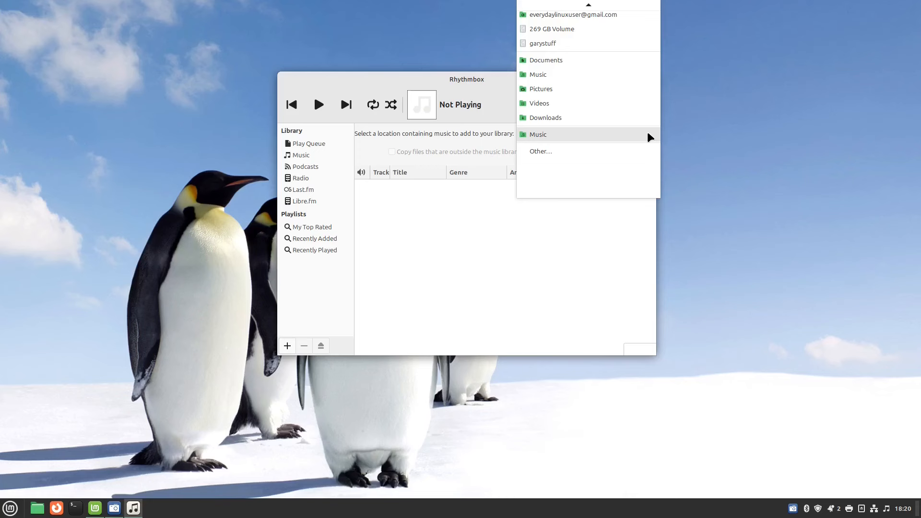
pyautogui.click(533, 151)
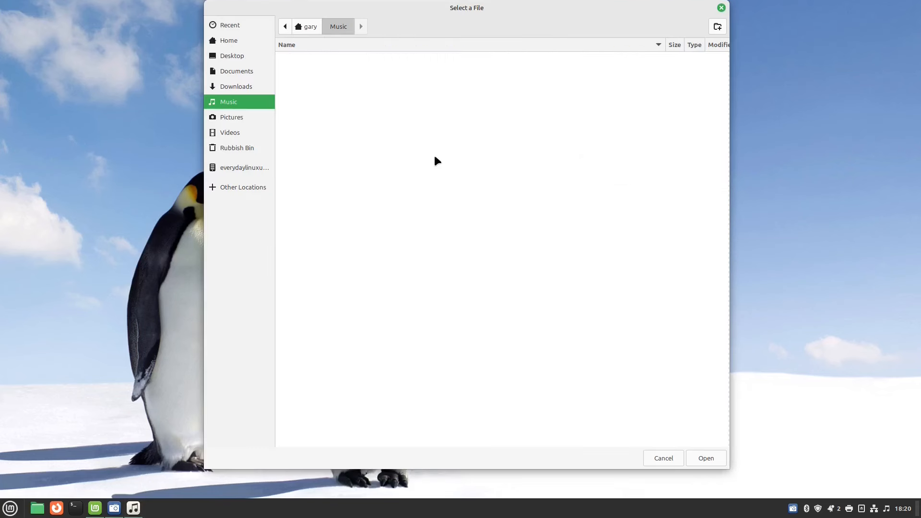
pyautogui.click(237, 188)
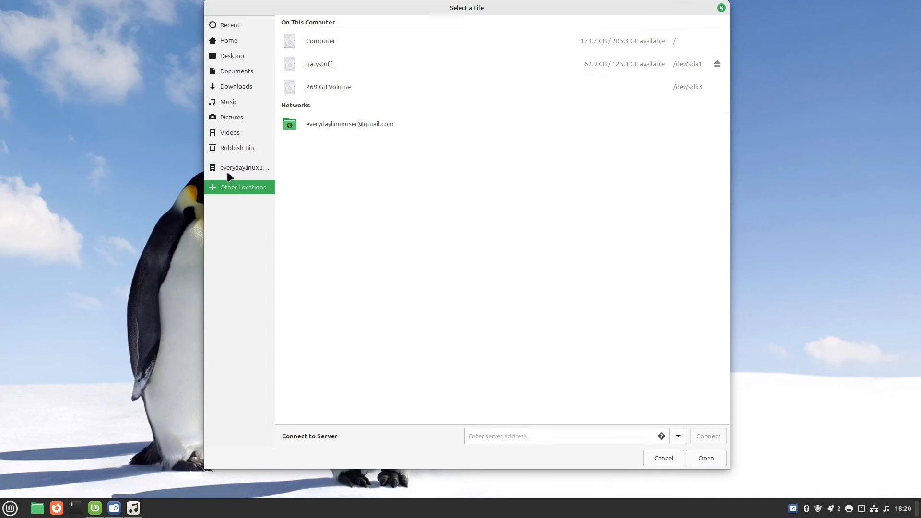
pyautogui.click(254, 168)
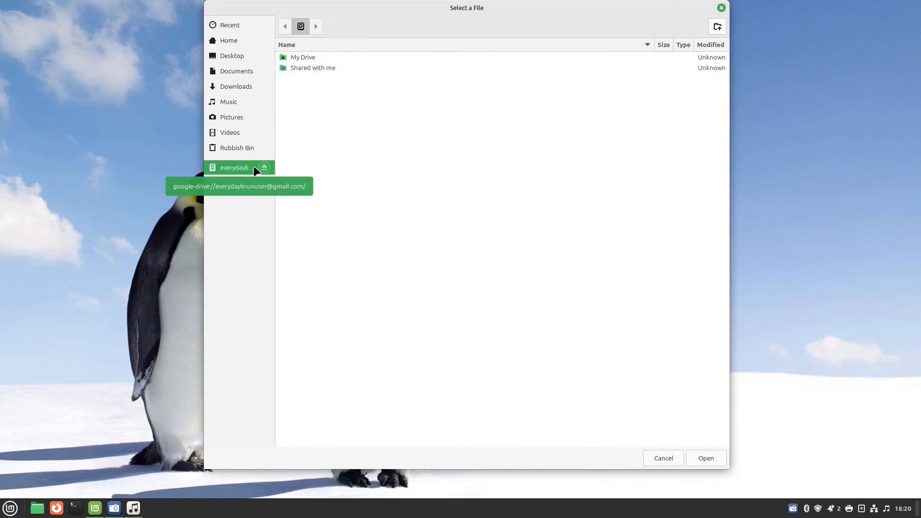
pyautogui.click(226, 186)
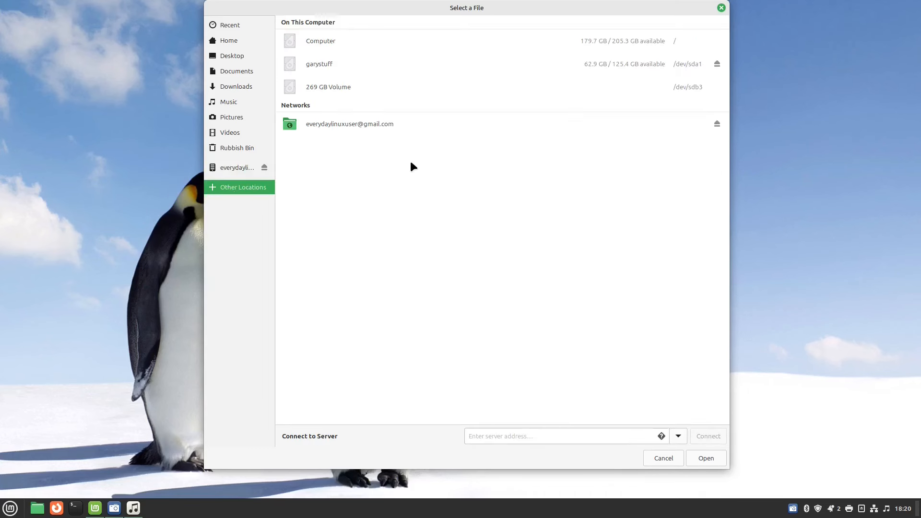
pyautogui.click(321, 67)
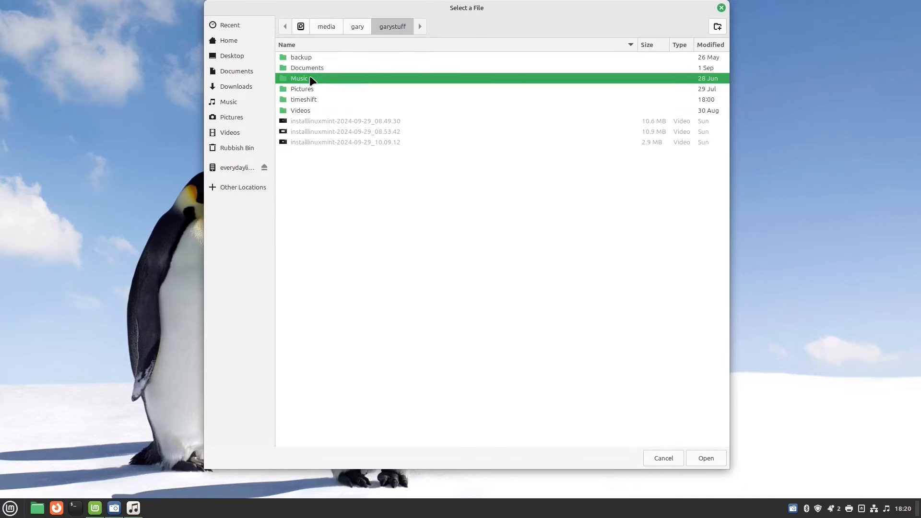
pyautogui.doubleClick(310, 77)
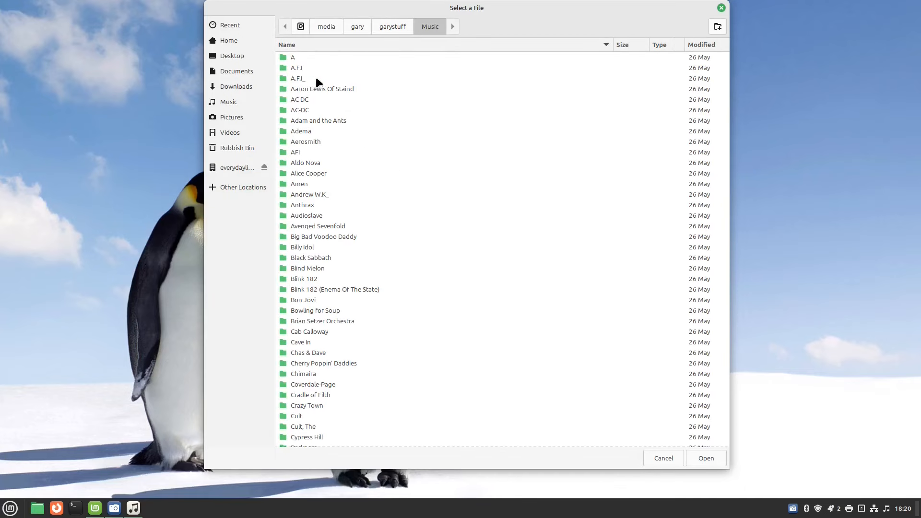
pyautogui.click(705, 458)
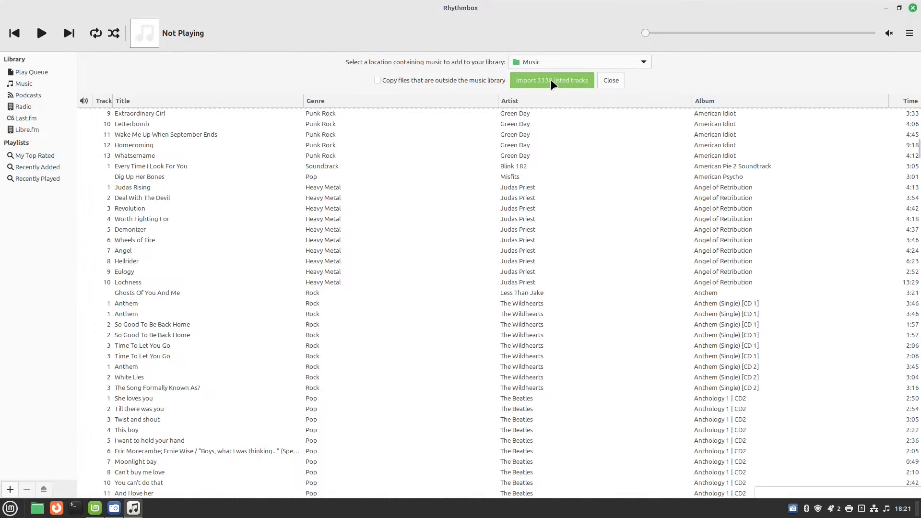
pyautogui.click(554, 79)
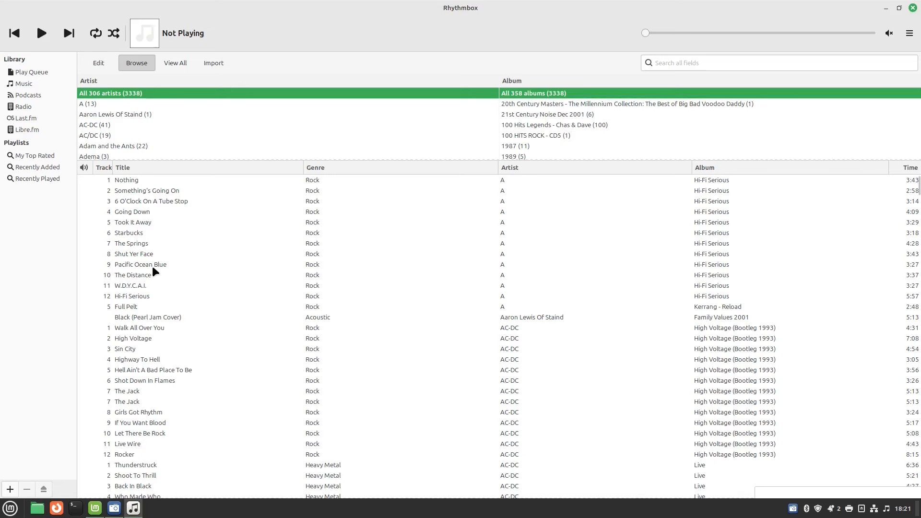
# Create a new empty playlist named 'punk'.
pyautogui.click(10, 489)
pyautogui.click(36, 427)
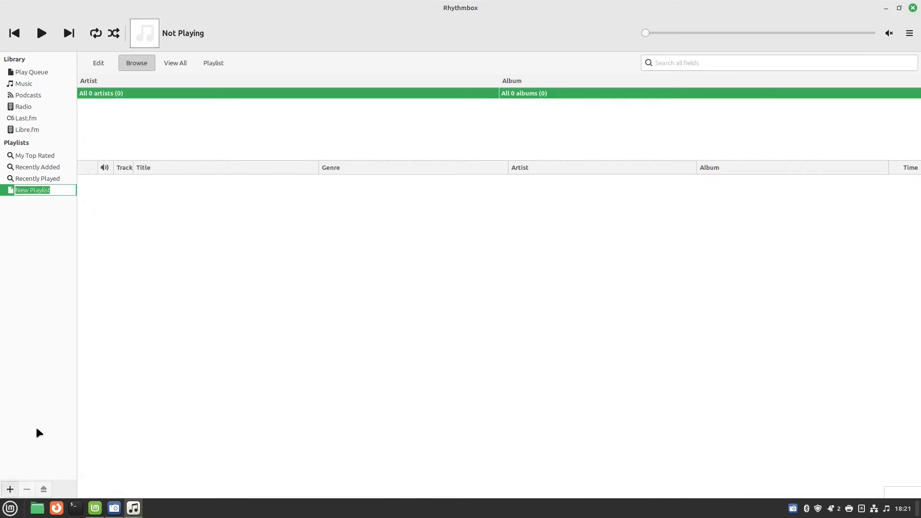
pyautogui.write('punk')
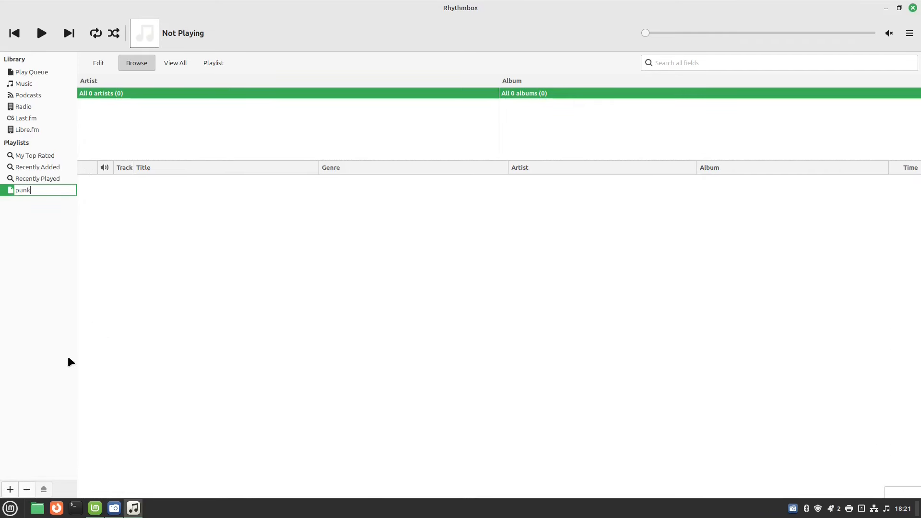
pyautogui.press('Return')
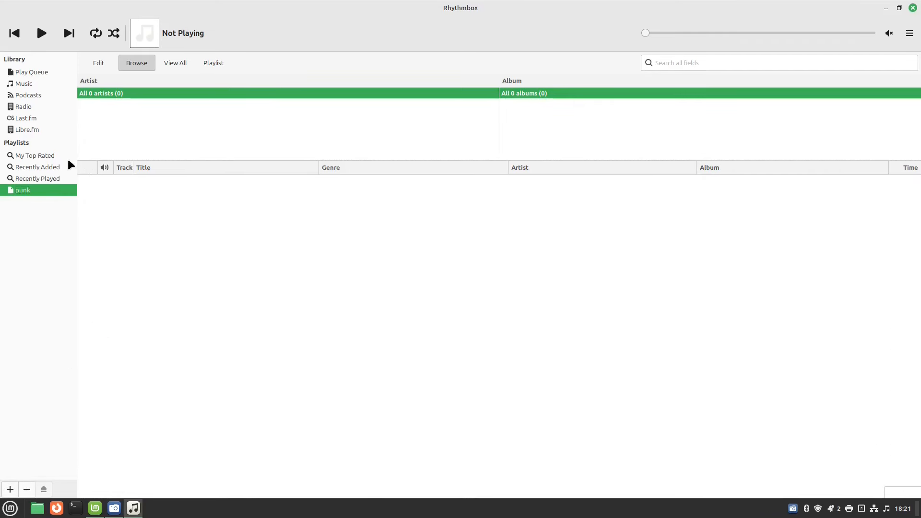
# Search the library for 'sex pistols', add Anarchy In The U.K. to punk, and view punk.
pyautogui.click(23, 85)
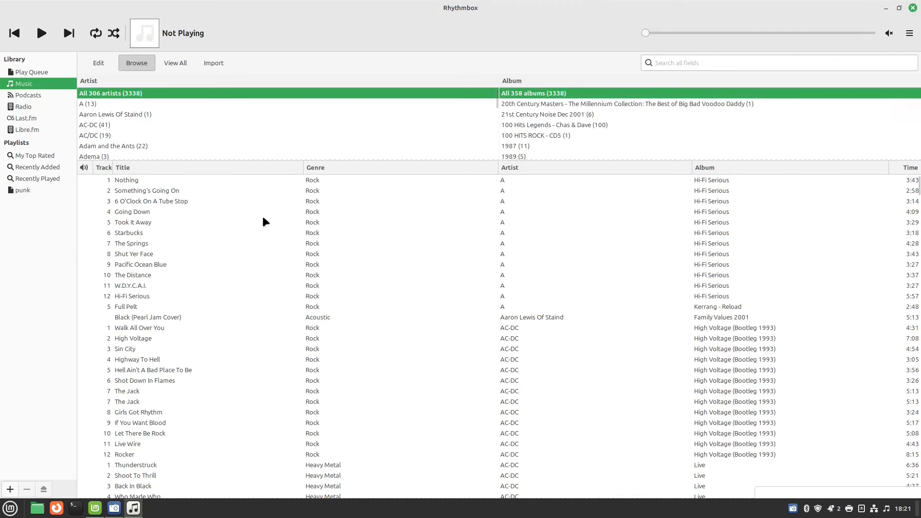
pyautogui.click(699, 65)
pyautogui.write('sex')
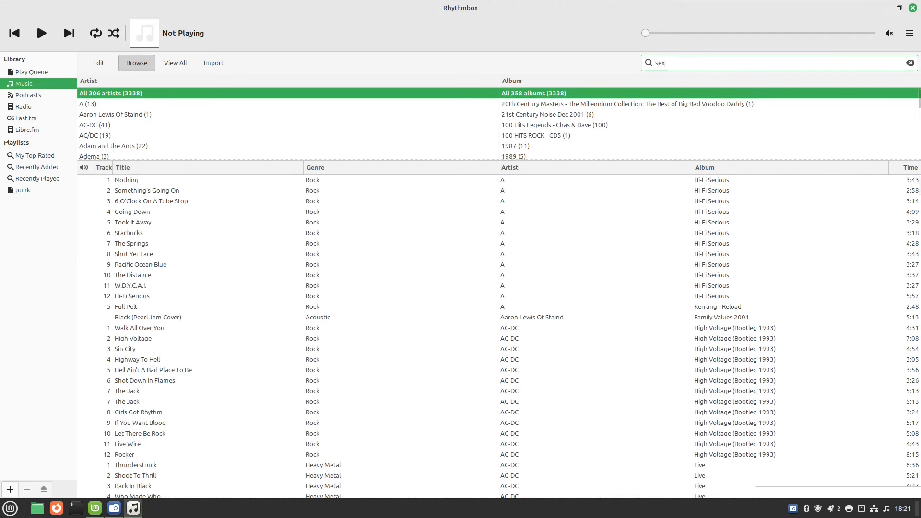
pyautogui.write(' pistols')
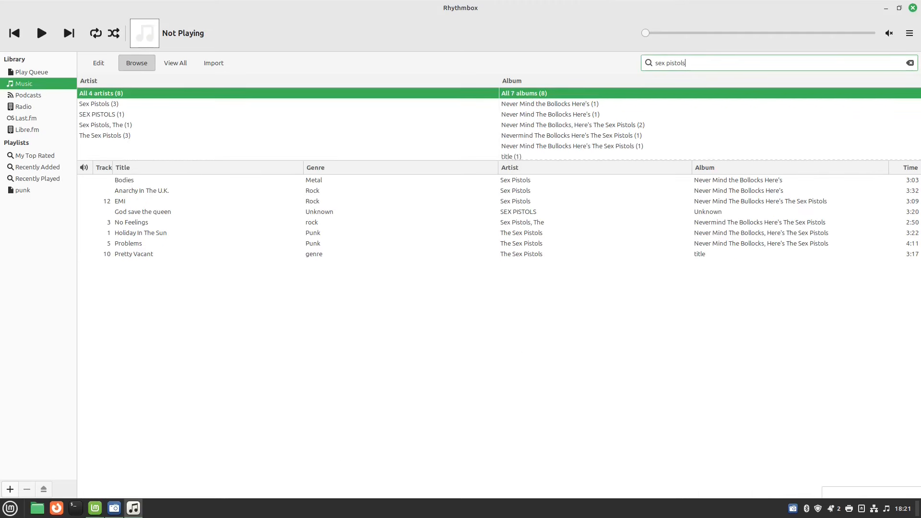
pyautogui.moveTo(150, 190); pyautogui.dragTo(21, 190)
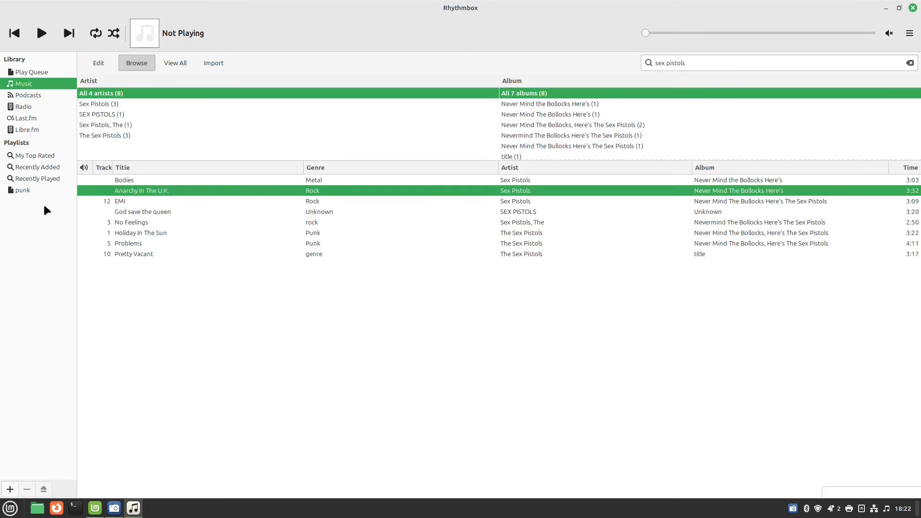
pyautogui.click(19, 190)
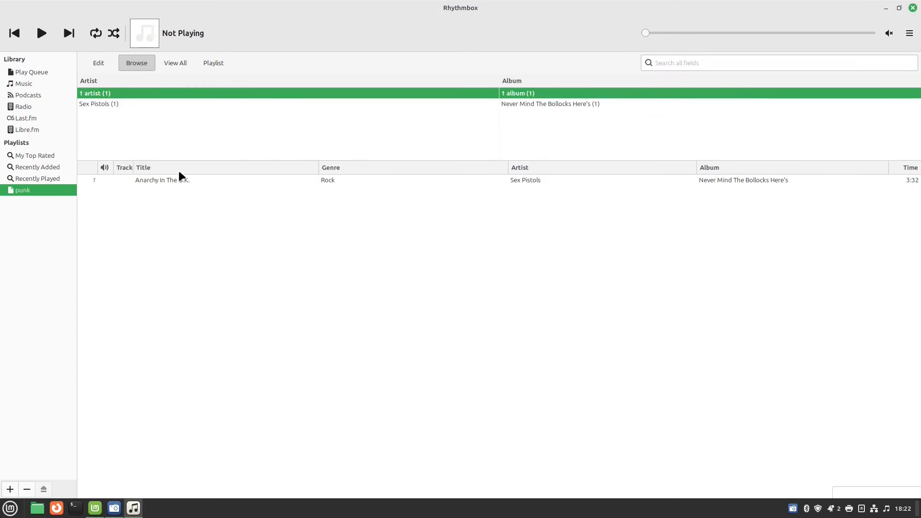
pyautogui.click(10, 490)
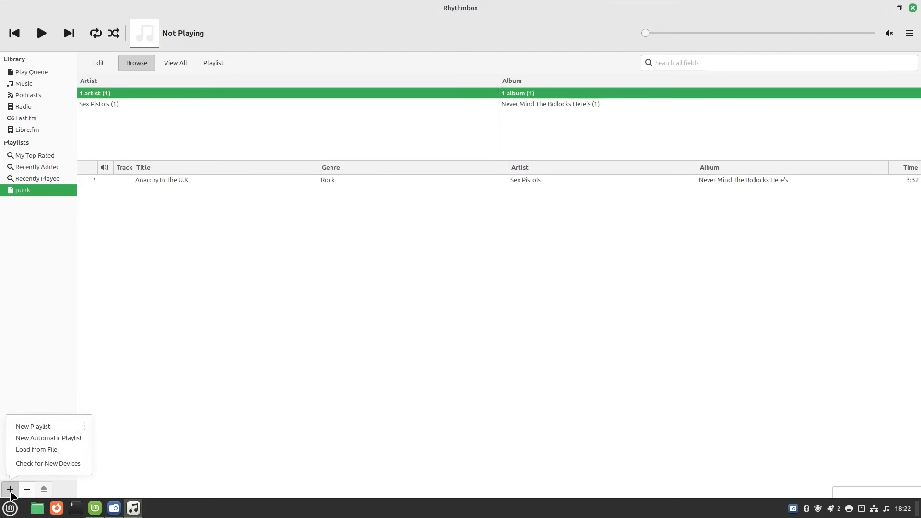
# Start an automatic playlist for titles containing 'love' with a limit measured in minutes.
pyautogui.click(44, 439)
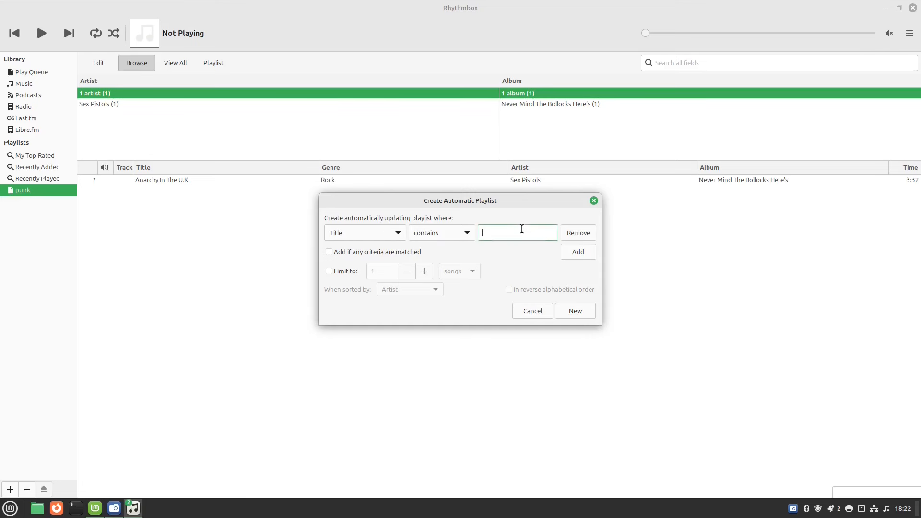
pyautogui.write('love')
pyautogui.click(329, 271)
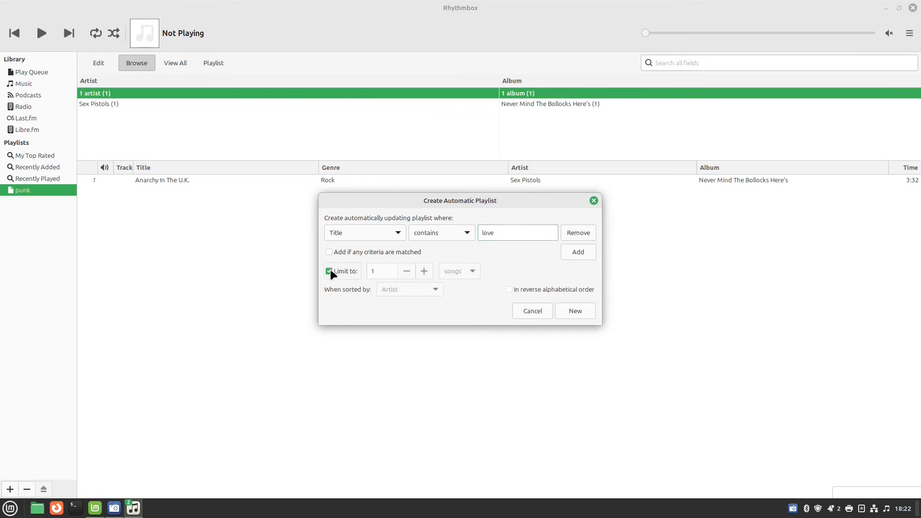
pyautogui.click(428, 269)
pyautogui.click(428, 269)
pyautogui.click(429, 269)
pyautogui.click(428, 269)
pyautogui.click(428, 269)
pyautogui.click(428, 269)
pyautogui.click(429, 269)
pyautogui.click(428, 269)
pyautogui.click(424, 271)
pyautogui.click(470, 272)
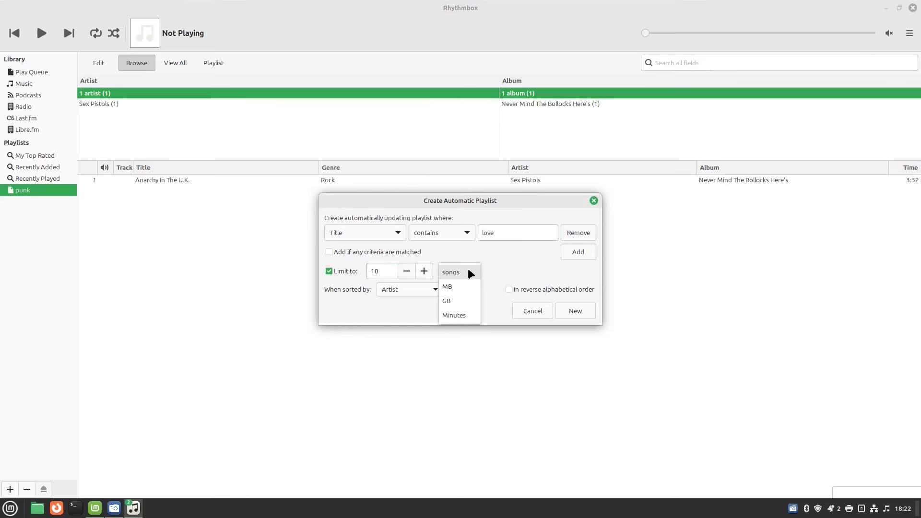
pyautogui.click(462, 312)
# Set the limit to 60 minutes, sort by Title, create the playlist, then show Podcasts.
pyautogui.click(392, 270)
pyautogui.press('BackSpace')
pyautogui.press('BackSpace')
pyautogui.write('60')
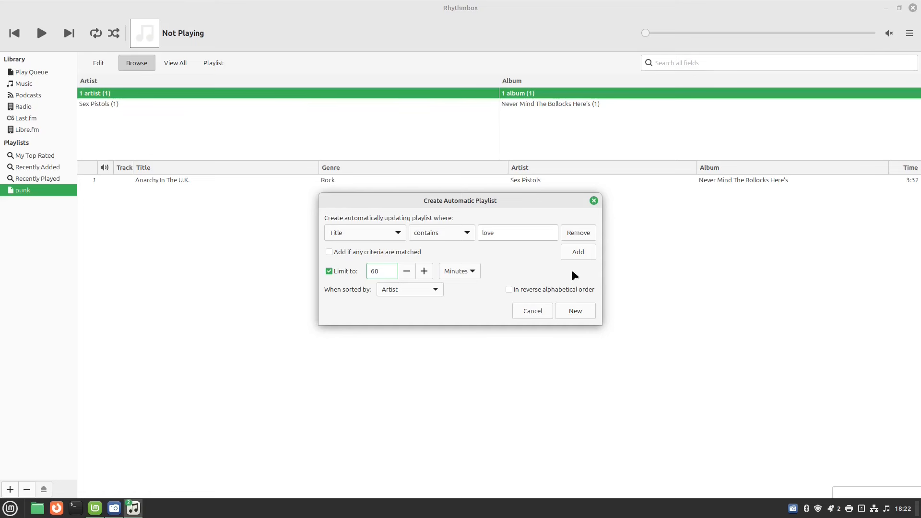
pyautogui.click(435, 289)
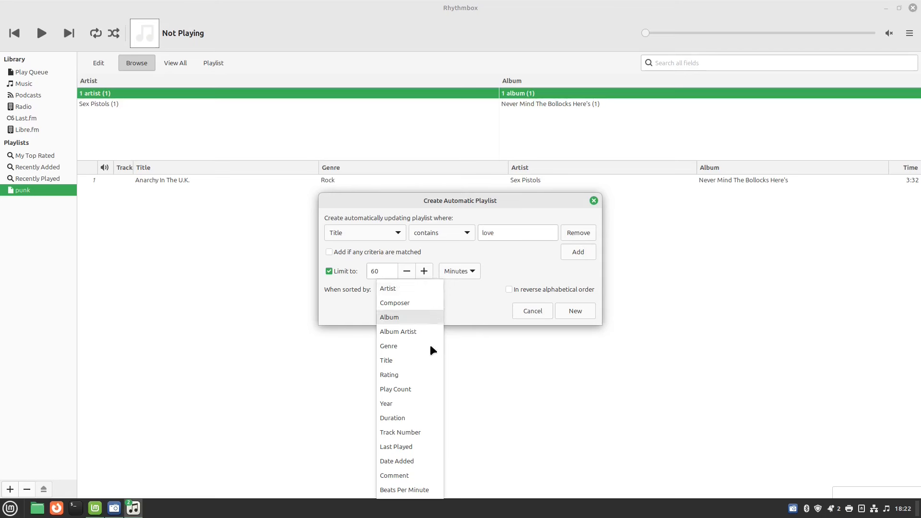
pyautogui.click(426, 360)
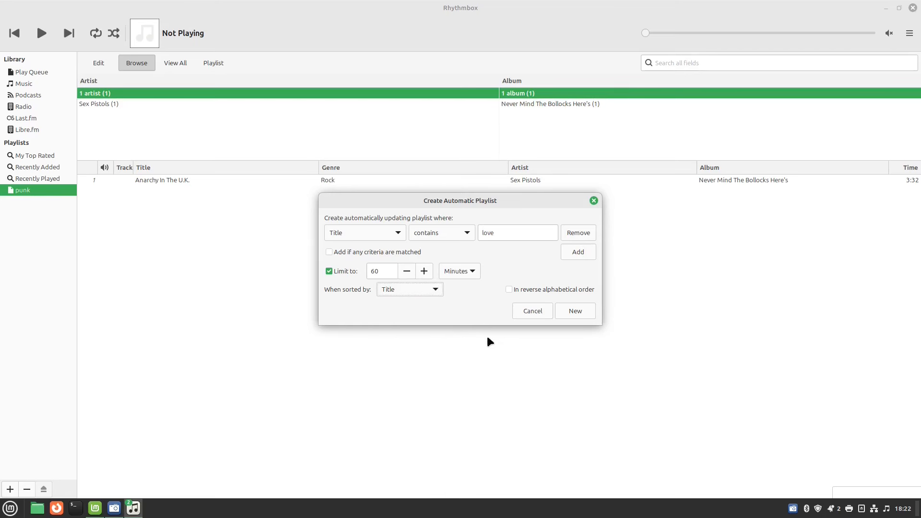
pyautogui.click(580, 311)
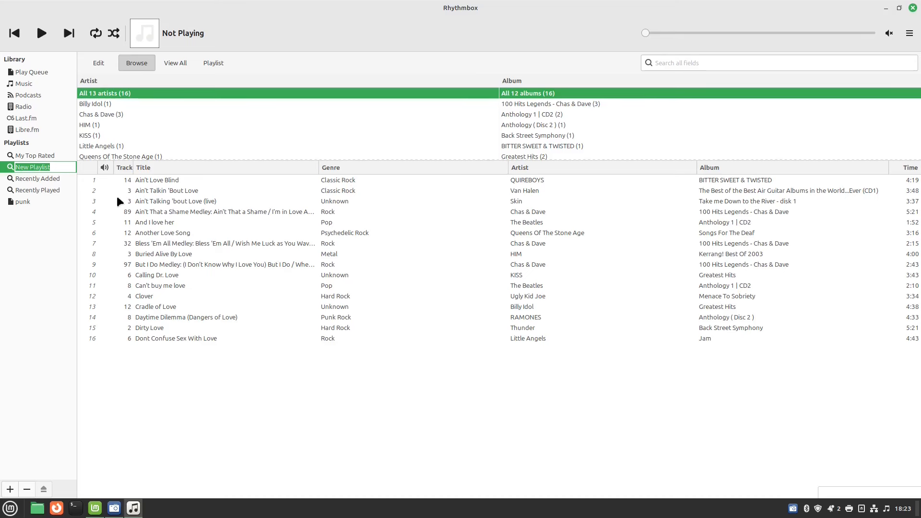
pyautogui.click(34, 96)
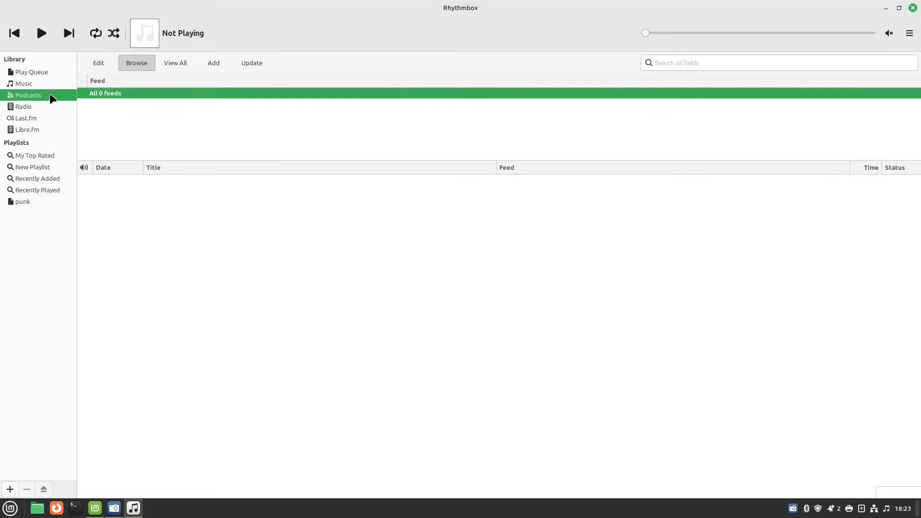
# Search podcasts for 'linux' and select LINUX Unplugged episode 582, On the CUPS of Disaster.
pyautogui.click(211, 63)
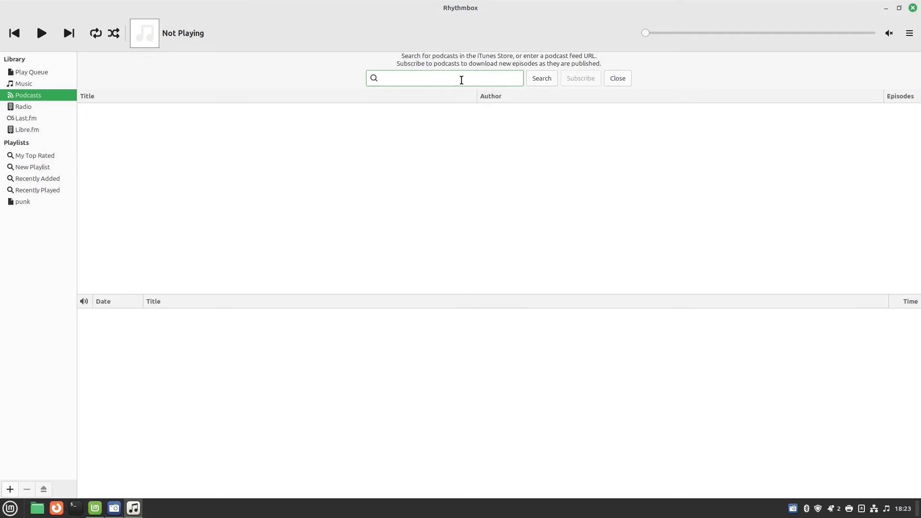
pyautogui.write('linux')
pyautogui.click(533, 80)
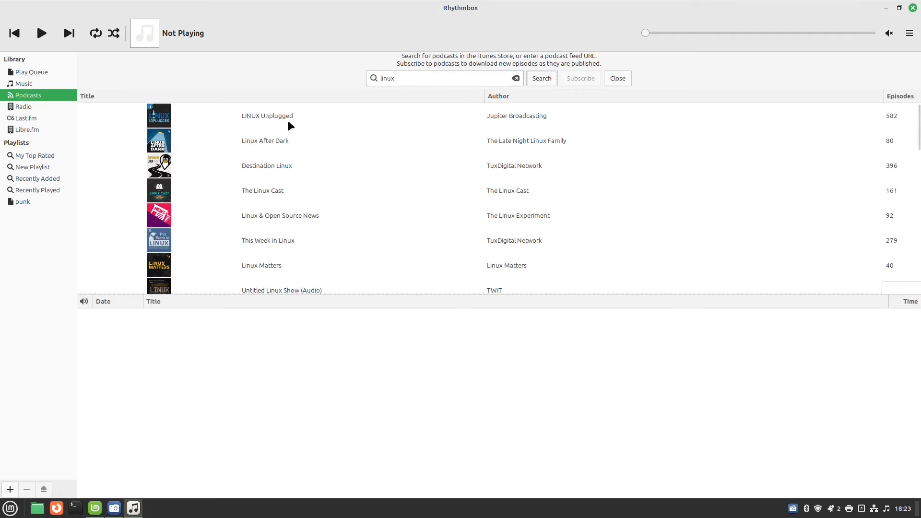
pyautogui.click(258, 126)
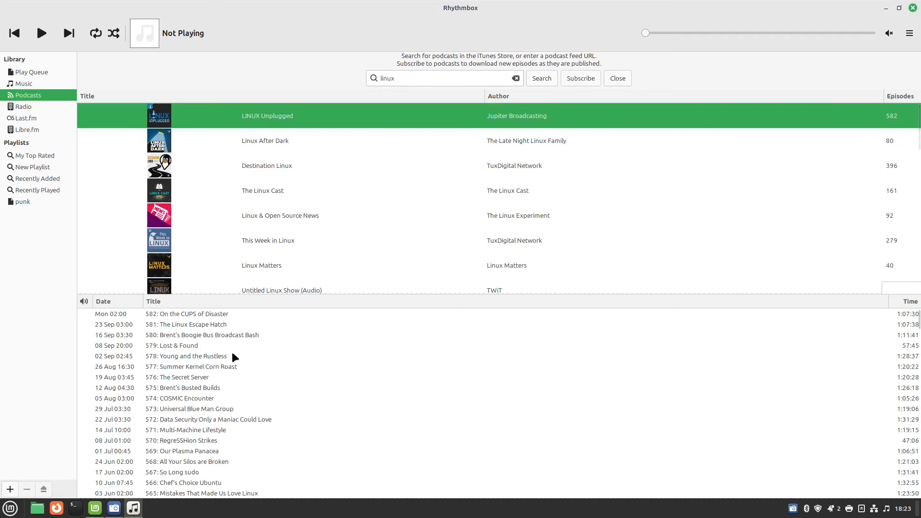
pyautogui.click(193, 314)
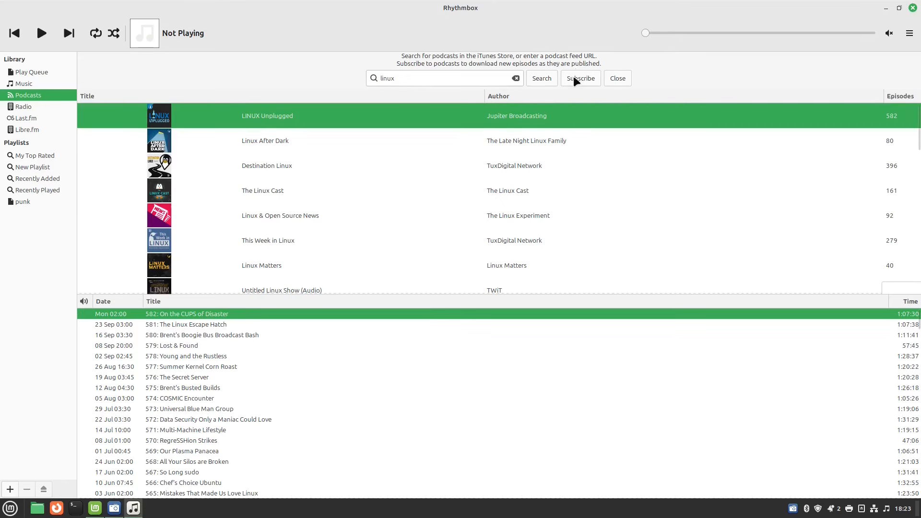
# Close the podcast search without subscribing, view Radio stations, and close Rhythmbox.
pyautogui.click(616, 77)
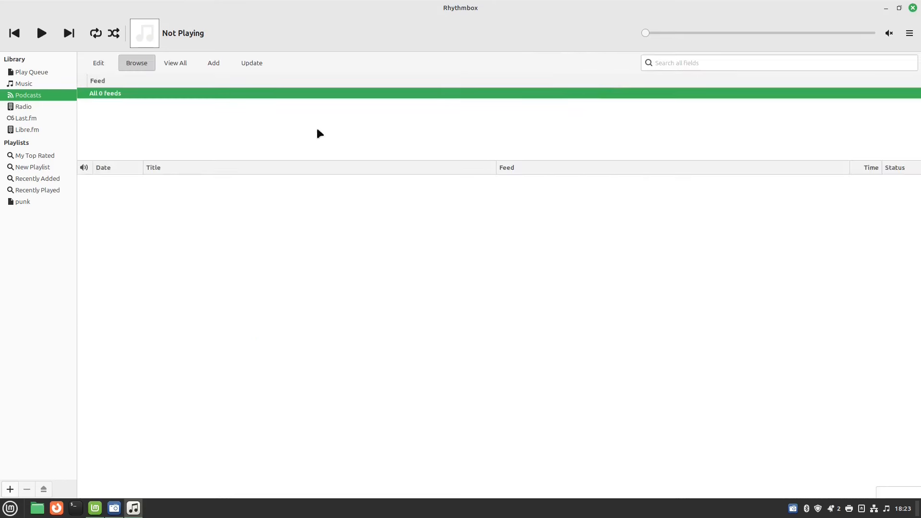
pyautogui.click(22, 107)
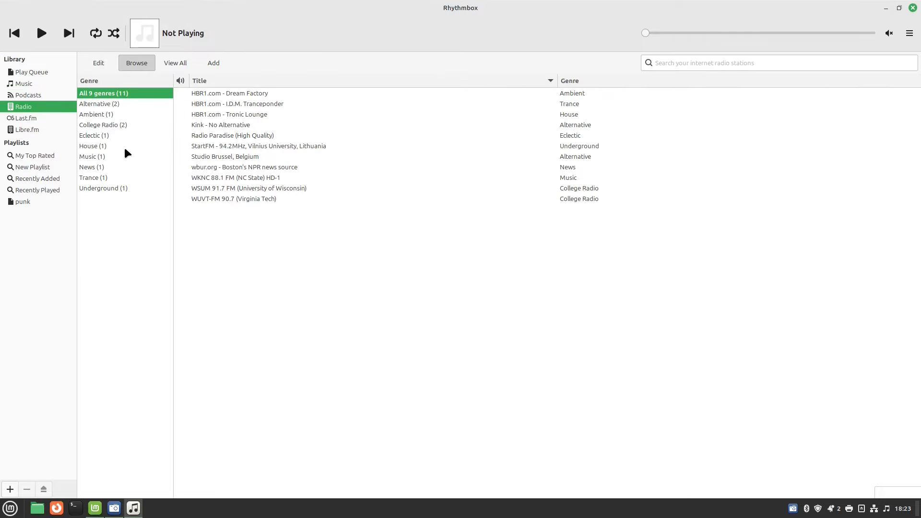
pyautogui.click(913, 8)
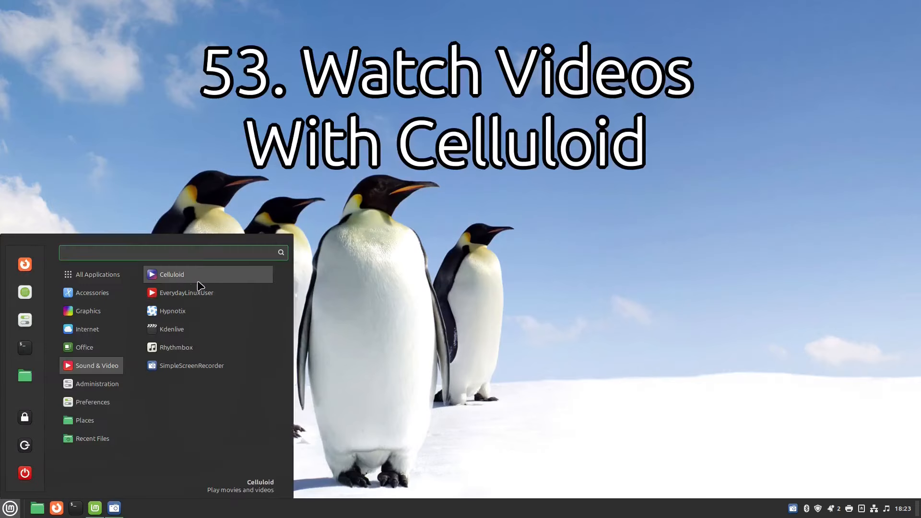
# Launch Celluloid, move its empty window to the screen centre, and close it.
pyautogui.click(190, 275)
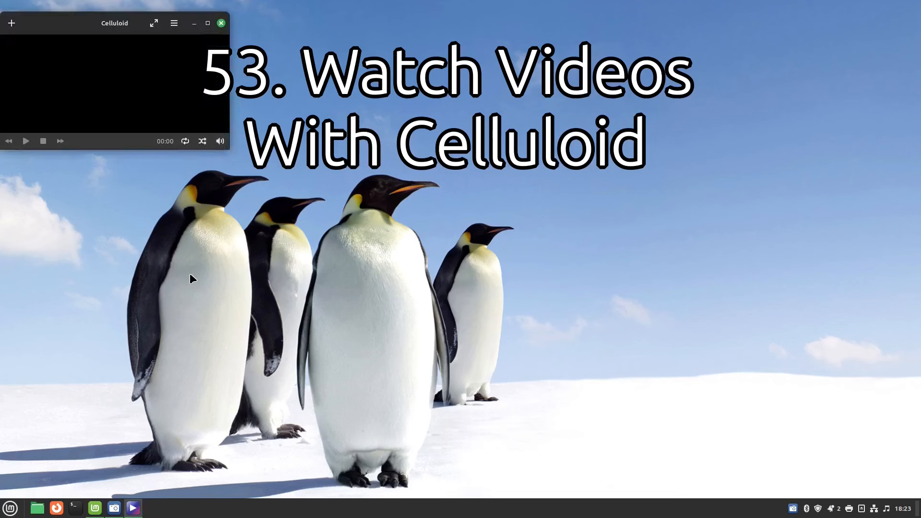
pyautogui.moveTo(109, 27); pyautogui.dragTo(424, 126)
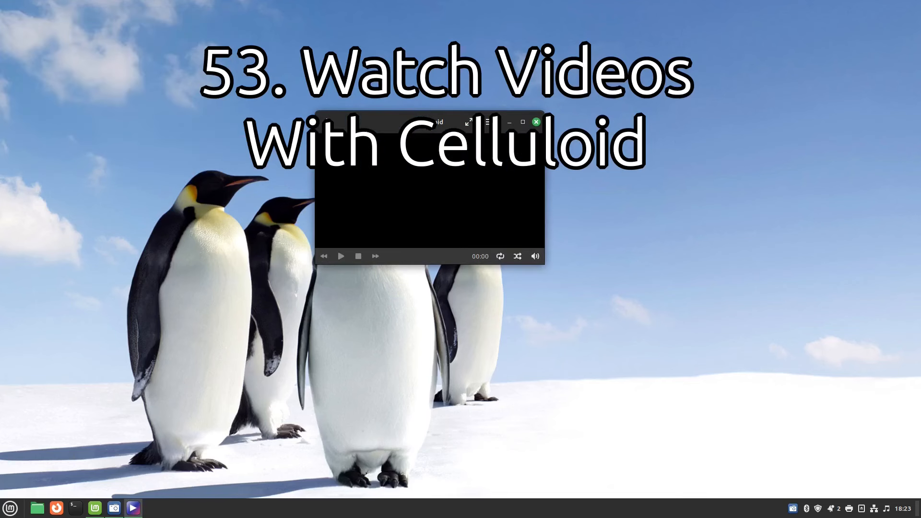
pyautogui.click(536, 122)
# Open linuxmintdualbootguide.mp4 from the Videos folder with Celluloid, then close the player.
pyautogui.click(37, 508)
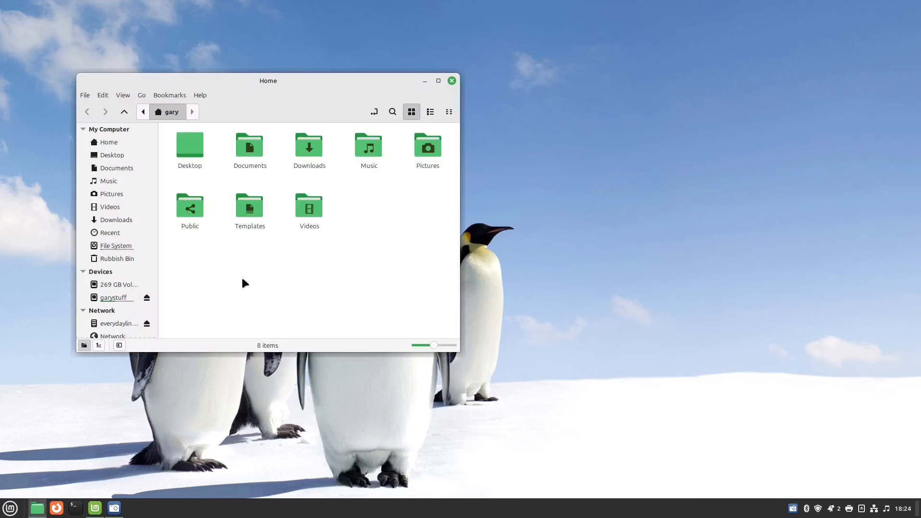
pyautogui.doubleClick(310, 206)
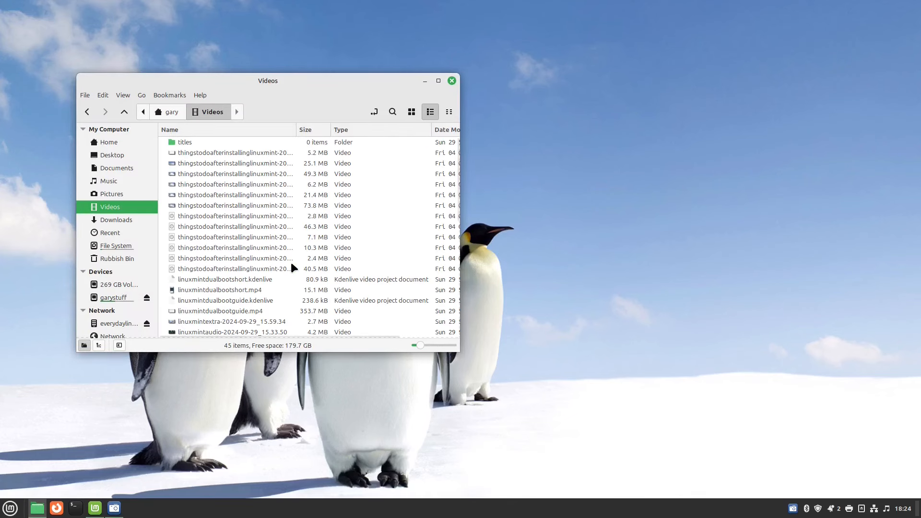
pyautogui.scroll(-5, 291, 264)
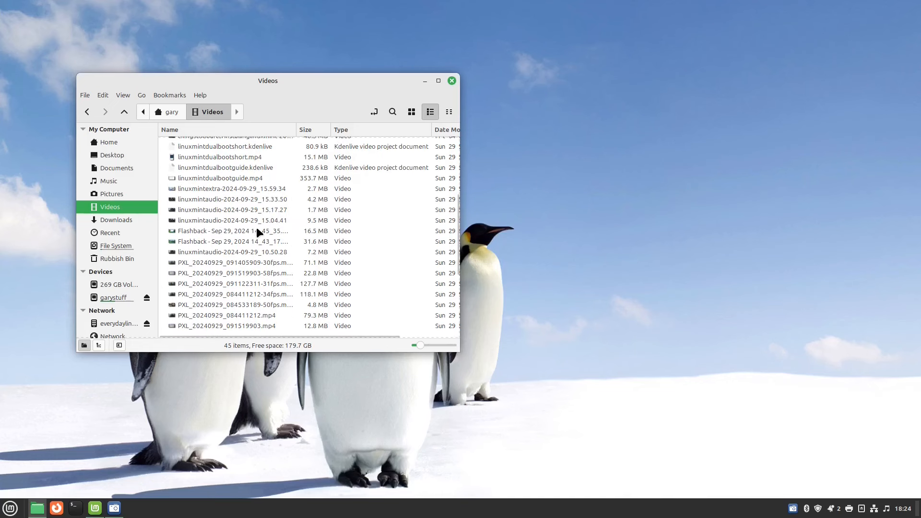
pyautogui.click(236, 180)
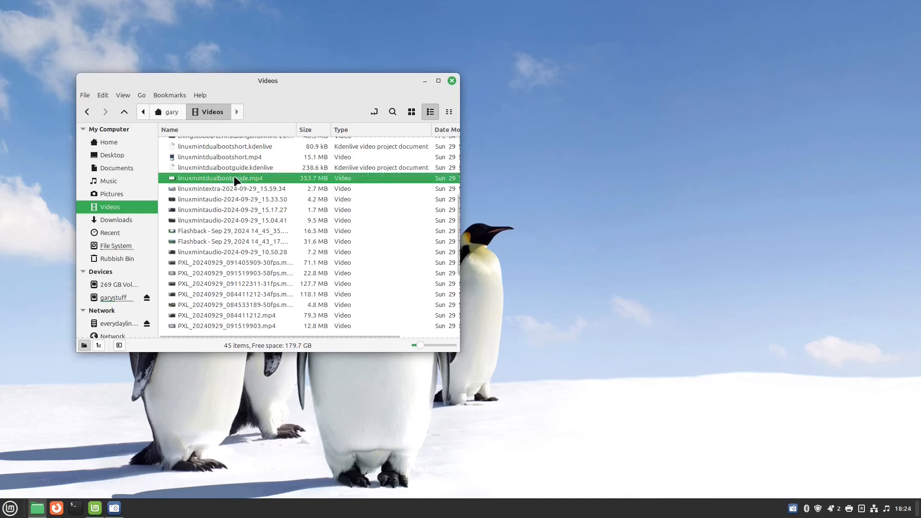
pyautogui.rightClick(235, 179)
pyautogui.click(295, 188)
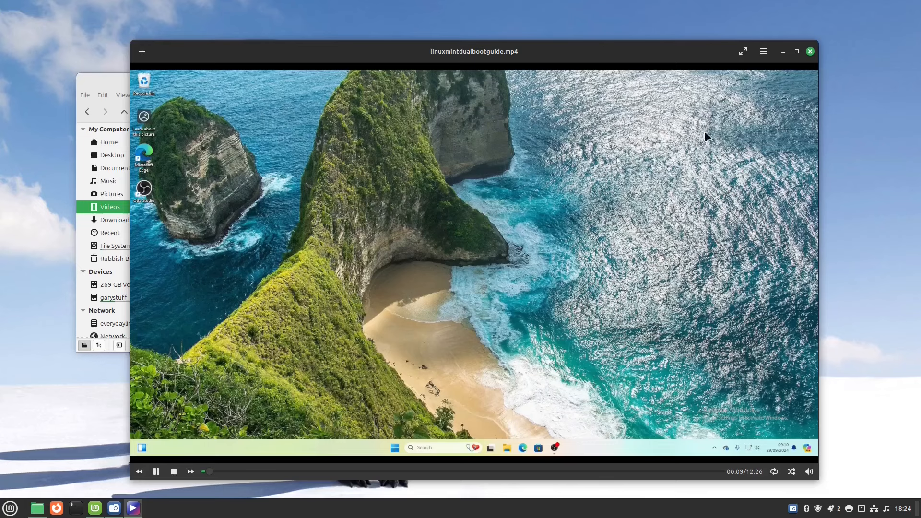
pyautogui.click(810, 52)
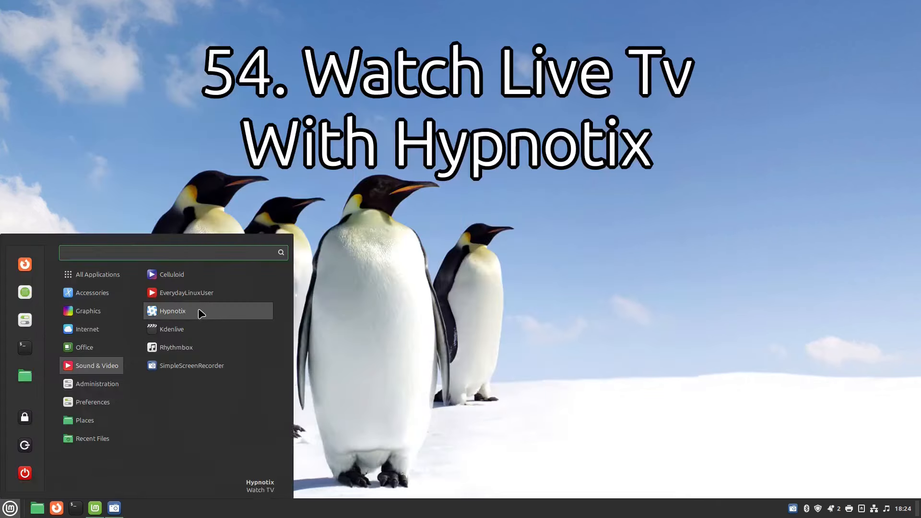
# Launch Hypnotix, pick UK in the Free-TV country grid, and scroll through its channels.
pyautogui.click(191, 312)
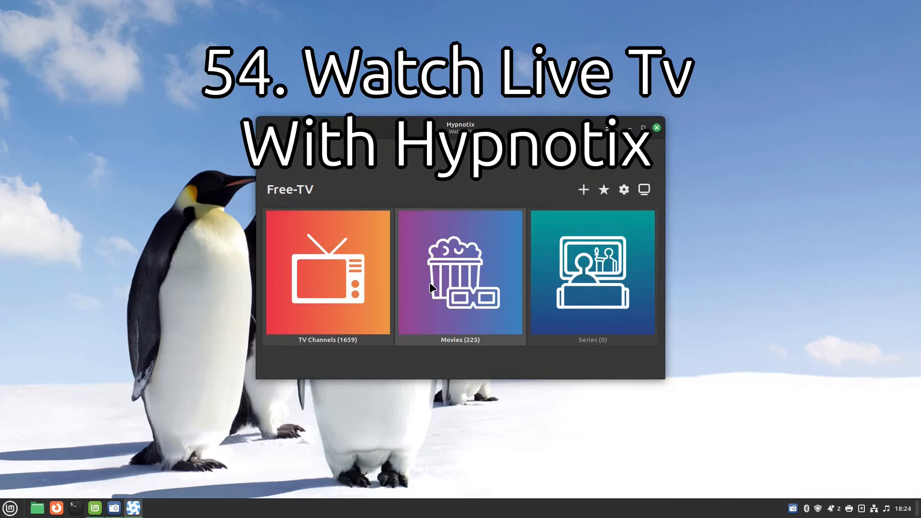
pyautogui.click(335, 266)
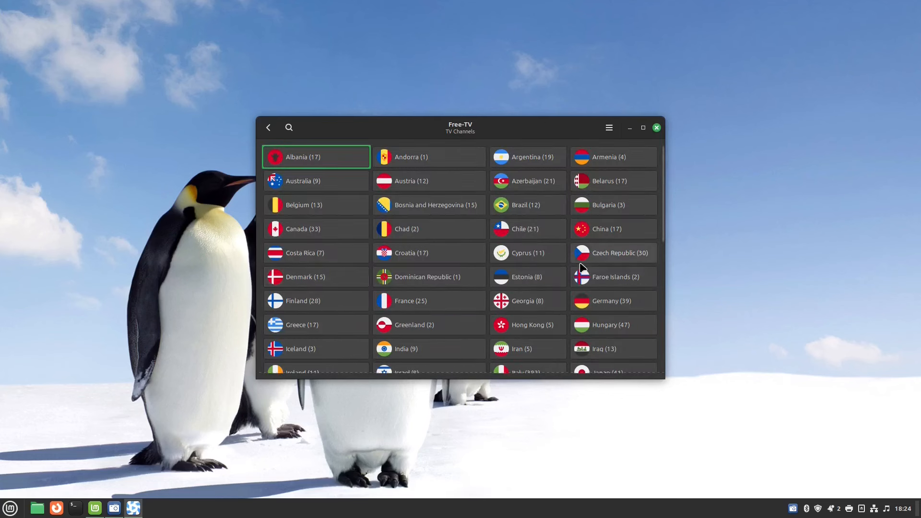
pyautogui.scroll(-10, 582, 267)
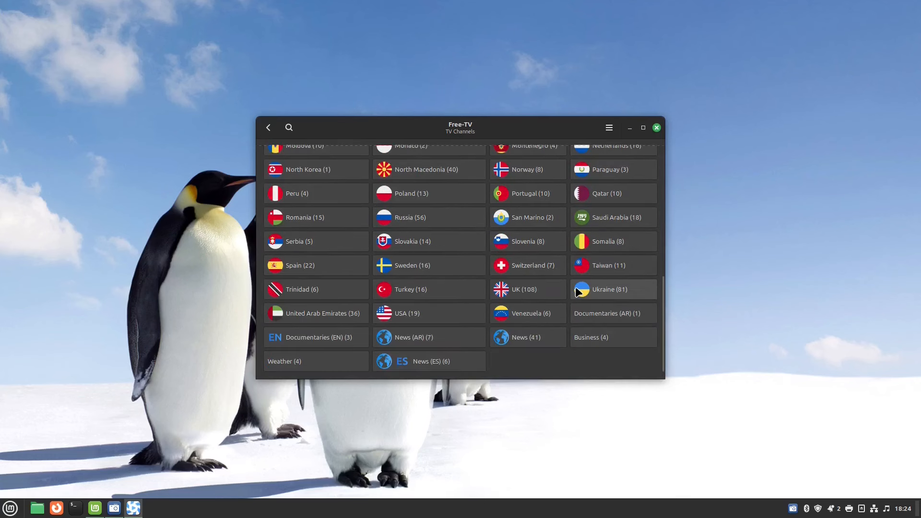
pyautogui.click(524, 294)
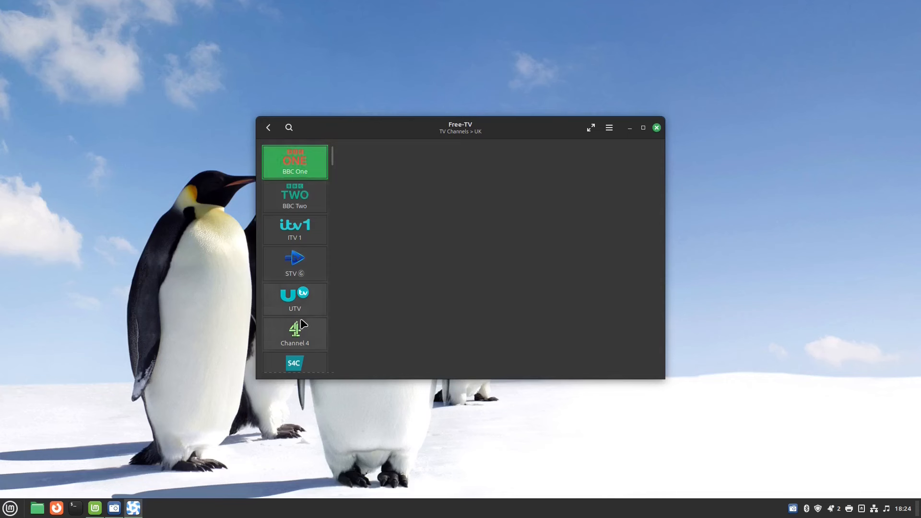
pyautogui.scroll(-15, 307, 341)
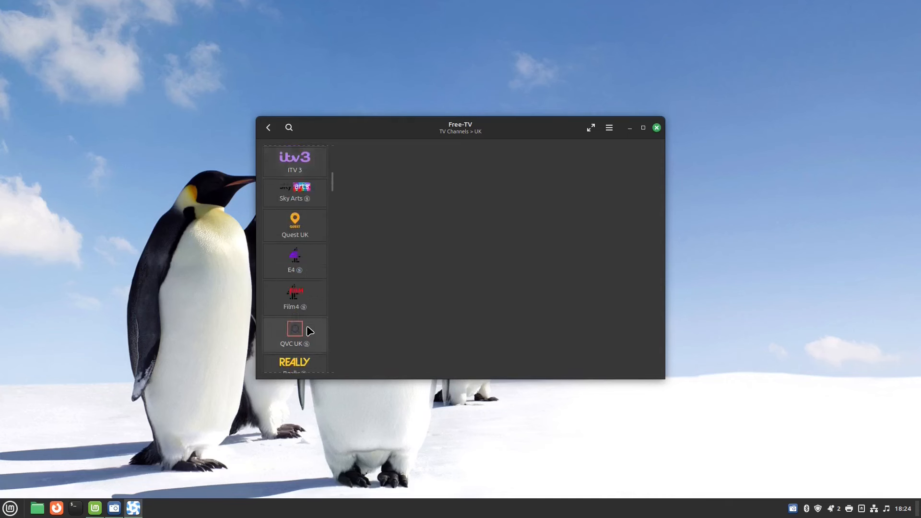
pyautogui.scroll(-12, 309, 331)
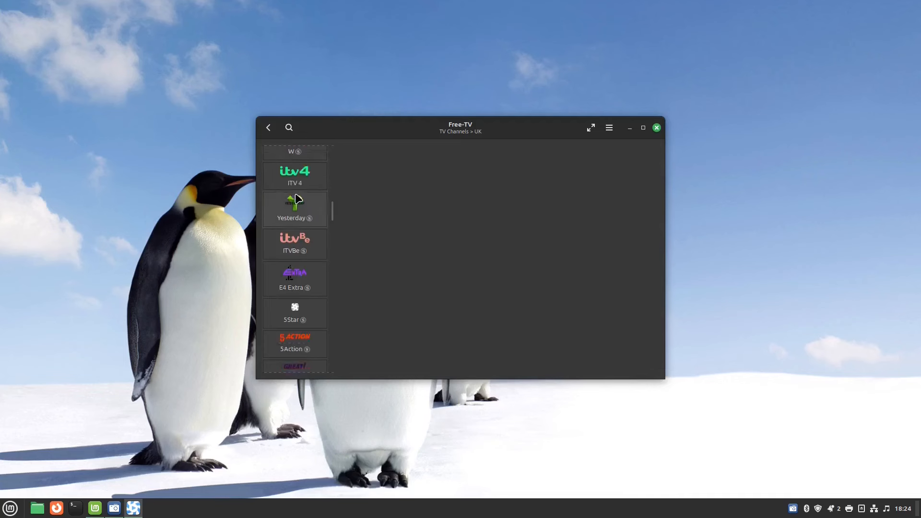
pyautogui.scroll(-5, 297, 196)
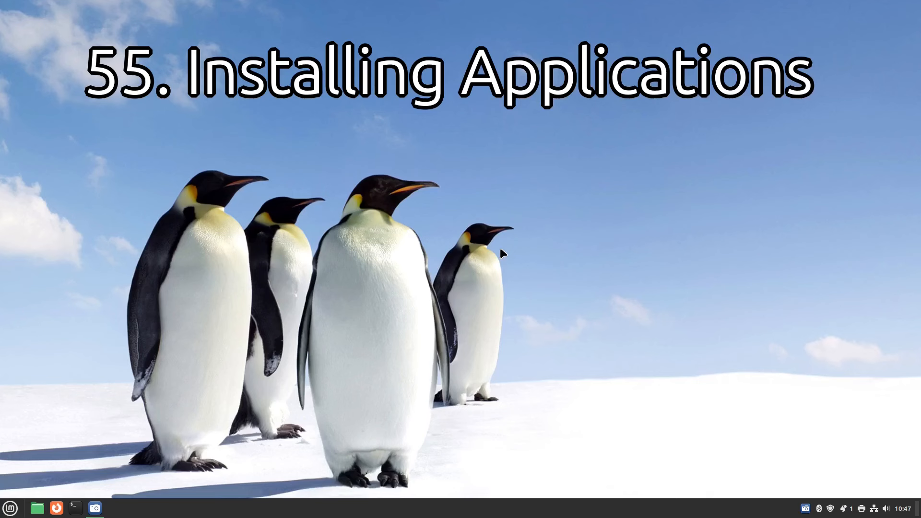
# Search the menu for 'soft', launch Software Manager, and maximize its window.
pyautogui.click(9, 508)
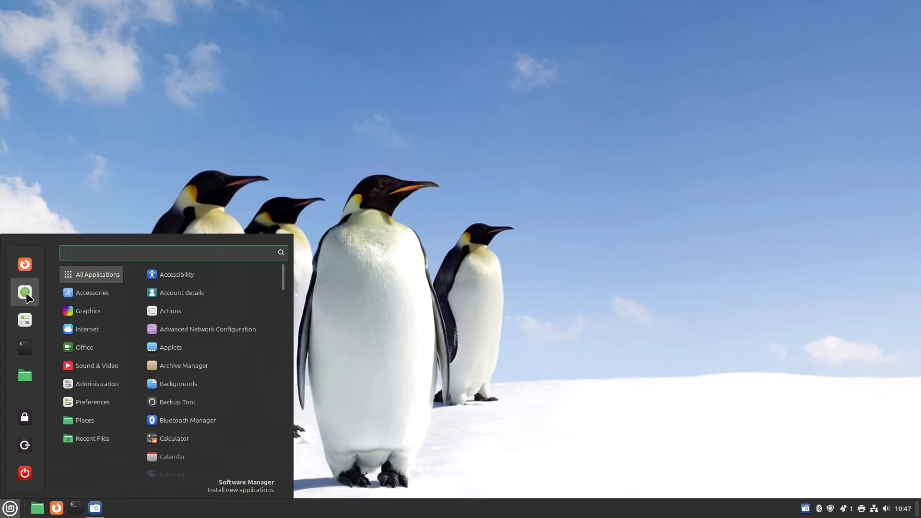
pyautogui.write('soft')
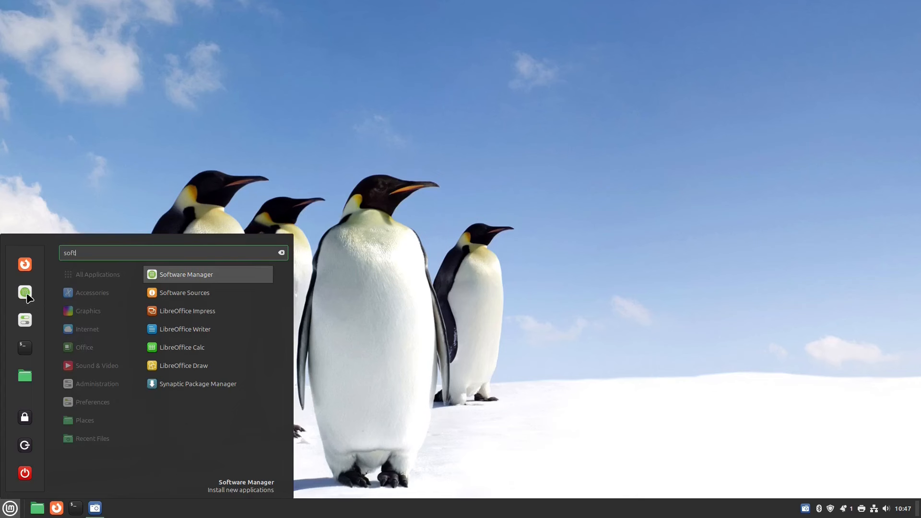
pyautogui.click(214, 274)
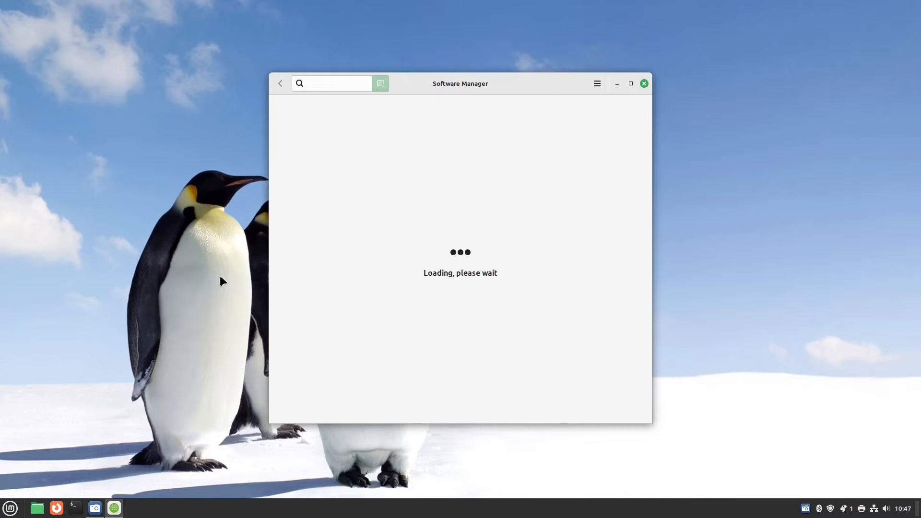
pyautogui.click(631, 84)
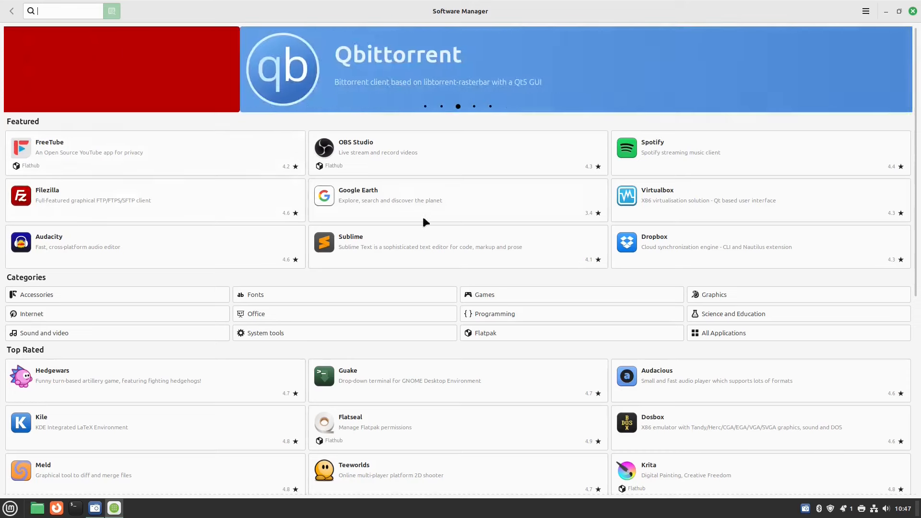
# Install Spotify (spotify-client 1:1.2.37.701) from its details page, authenticating with the account password.
pyautogui.click(682, 155)
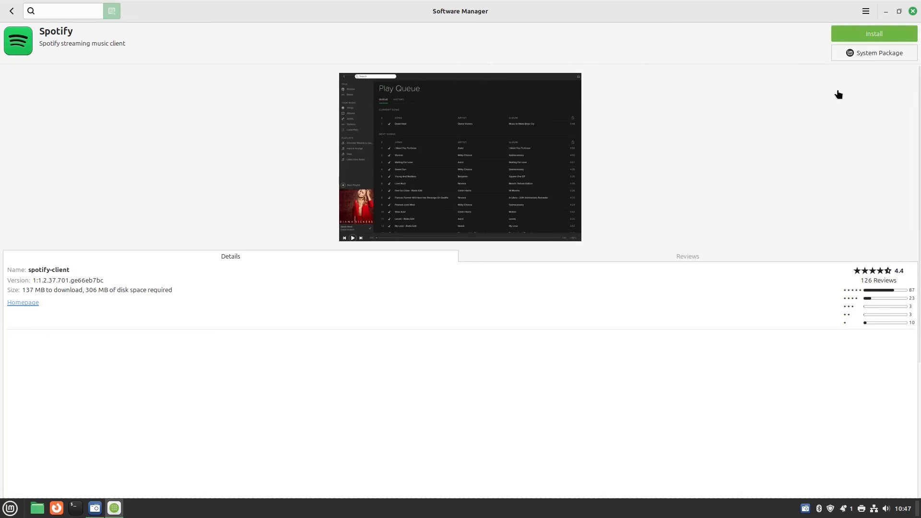
pyautogui.click(885, 35)
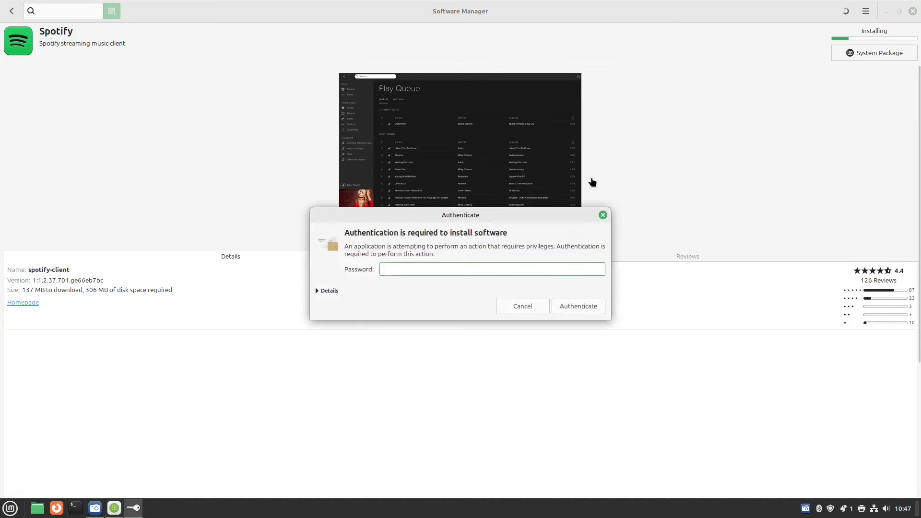
pyautogui.write('*********')
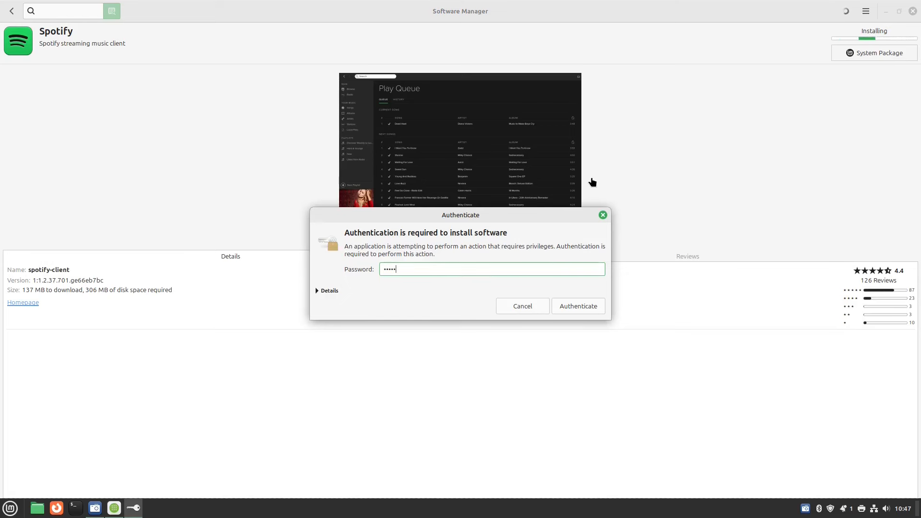
pyautogui.press('Return')
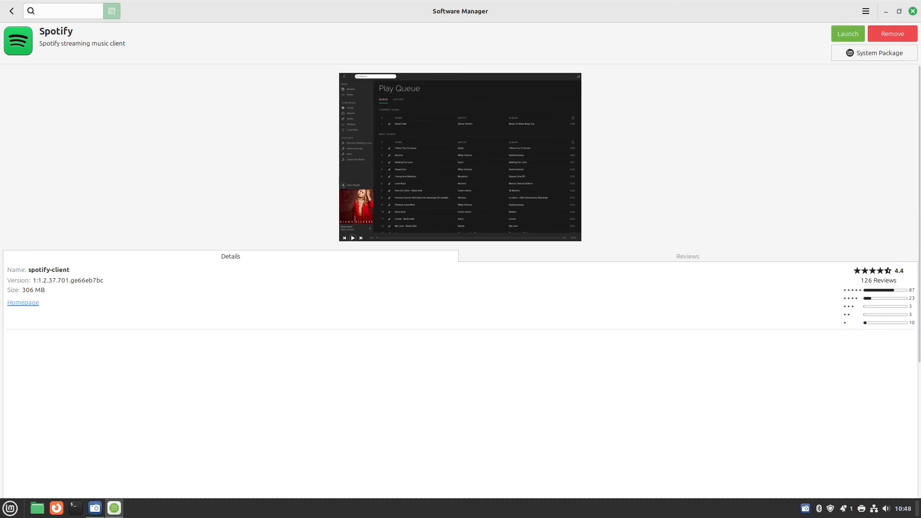
pyautogui.click(13, 508)
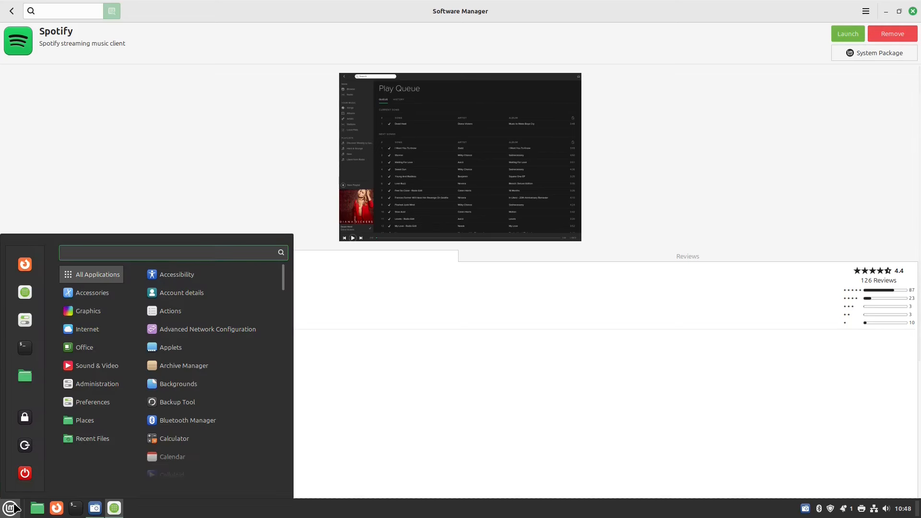
# Find Spotify with 'spo' in the menu, launch it to its login screen, then close it.
pyautogui.write('spo')
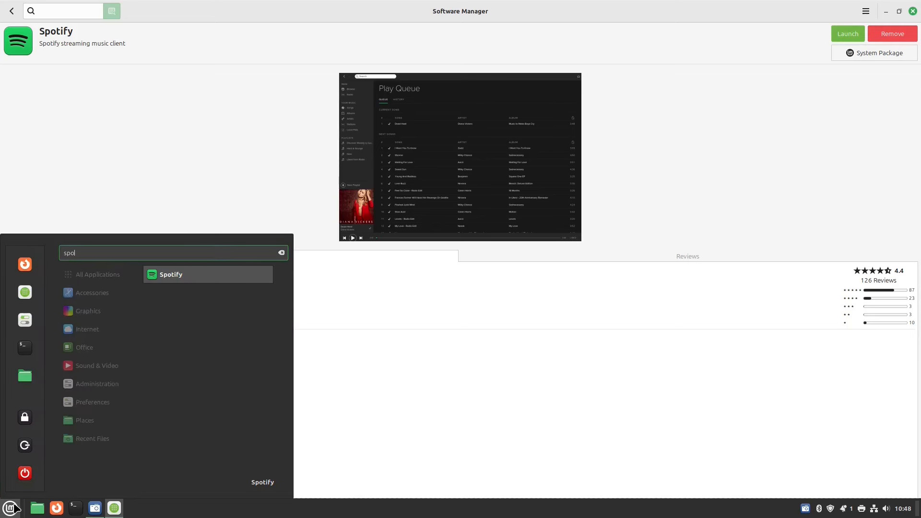
pyautogui.click(184, 276)
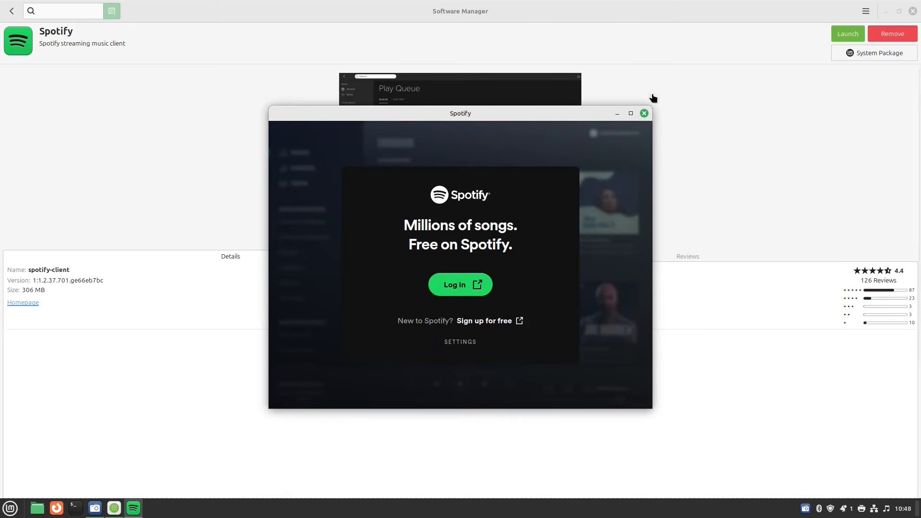
pyautogui.click(644, 113)
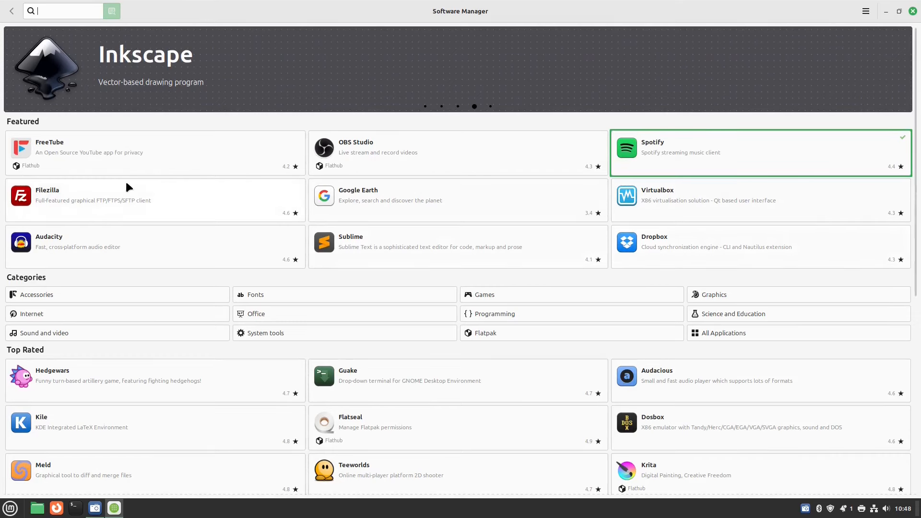
# Scroll through the Software Manager home page and browse the Games category.
pyautogui.scroll(-2, 420, 250)
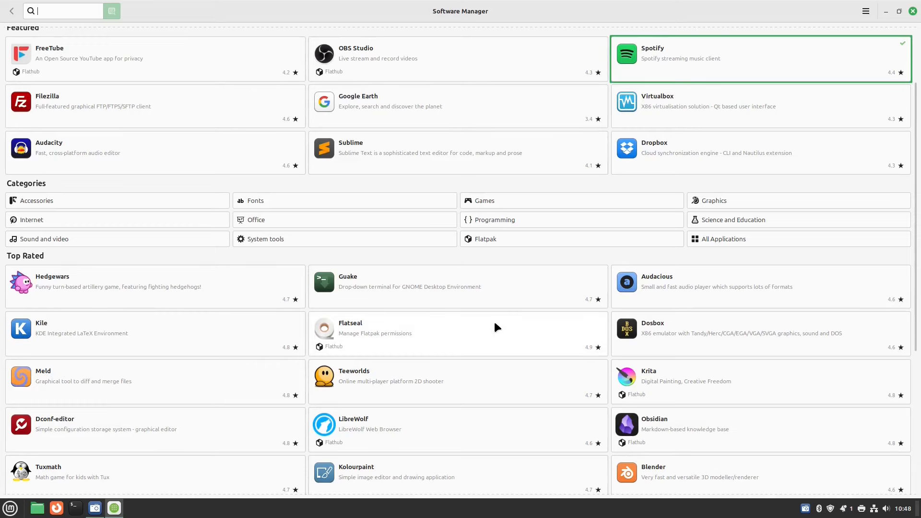
pyautogui.scroll(-2, 494, 322)
pyautogui.scroll(-3, 495, 322)
pyautogui.scroll(8, 234, 350)
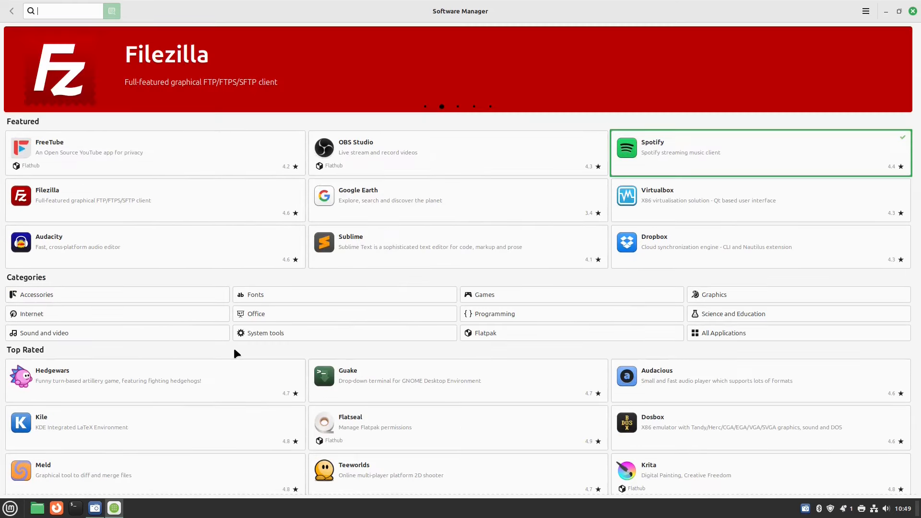
pyautogui.scroll(-3, 233, 346)
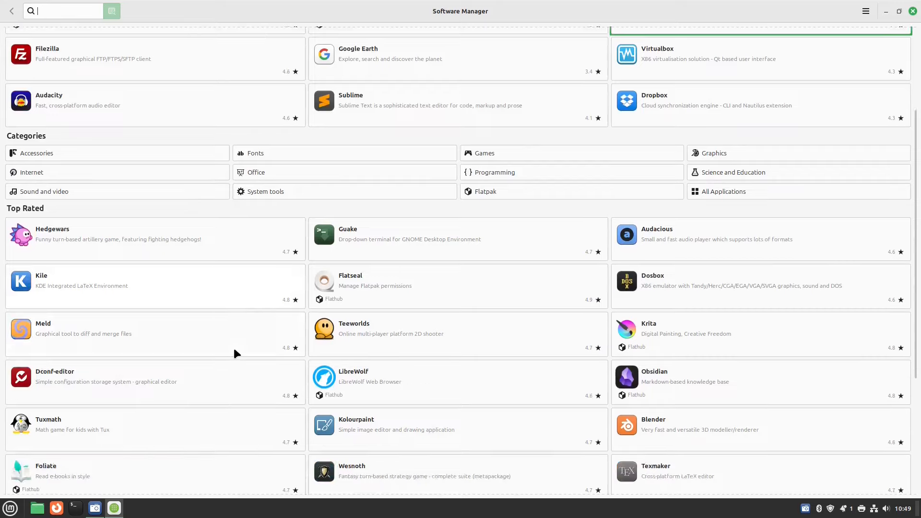
pyautogui.scroll(2, 233, 346)
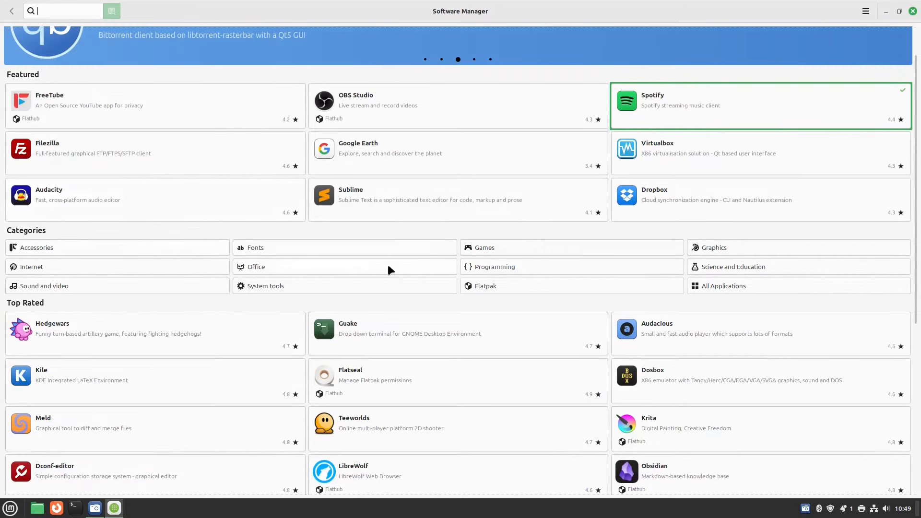
pyautogui.click(506, 249)
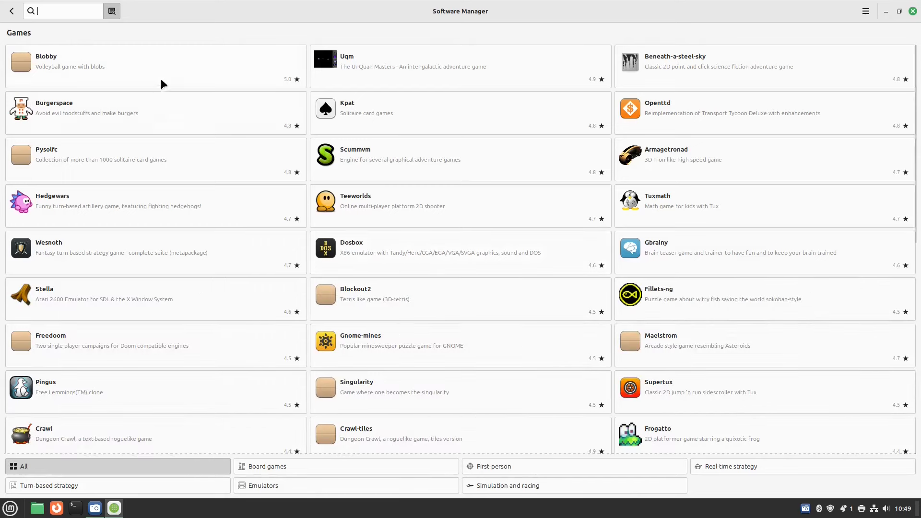
pyautogui.scroll(-3, 431, 206)
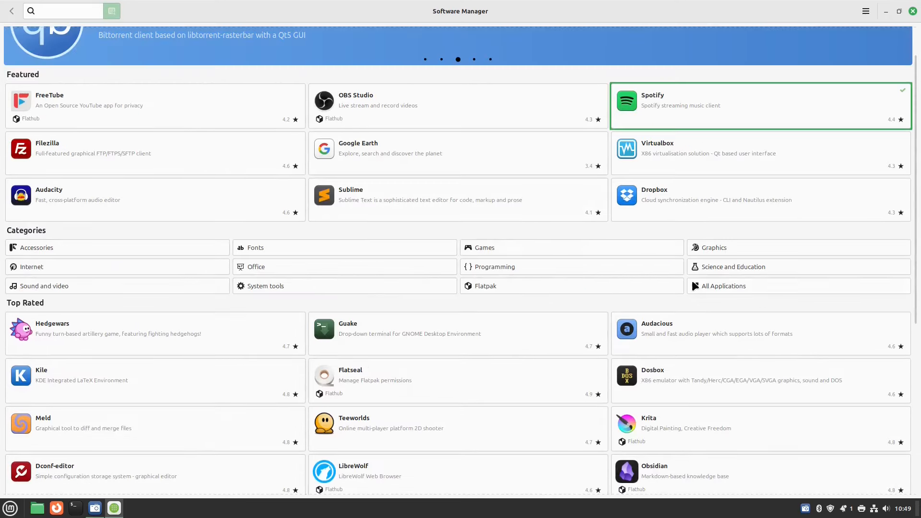
# Browse the Programming category, then return to the Software Manager home page.
pyautogui.click(510, 264)
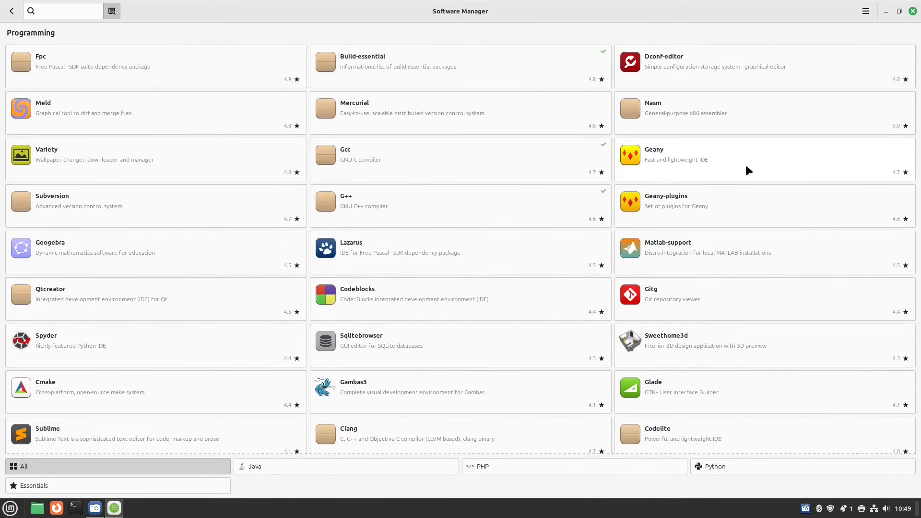
pyautogui.scroll(-4, 481, 176)
pyautogui.scroll(-8, 474, 180)
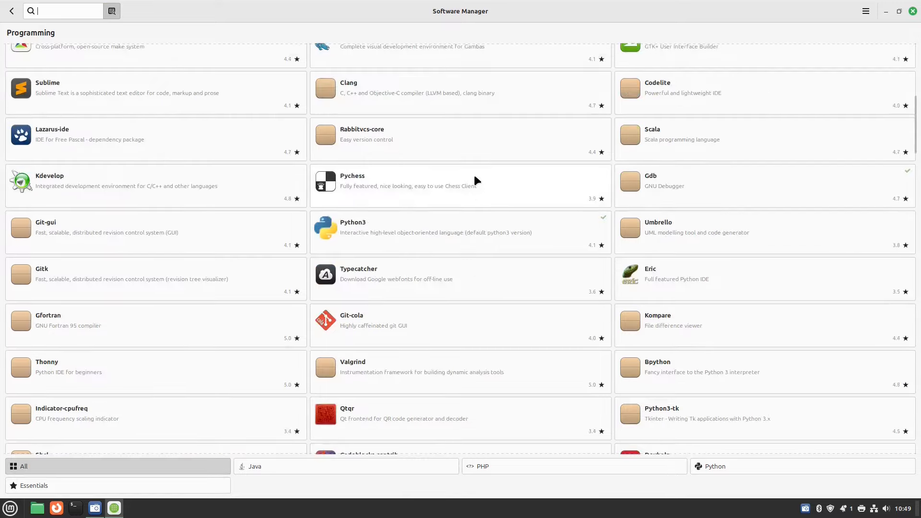
pyautogui.scroll(12, 495, 182)
pyautogui.click(11, 10)
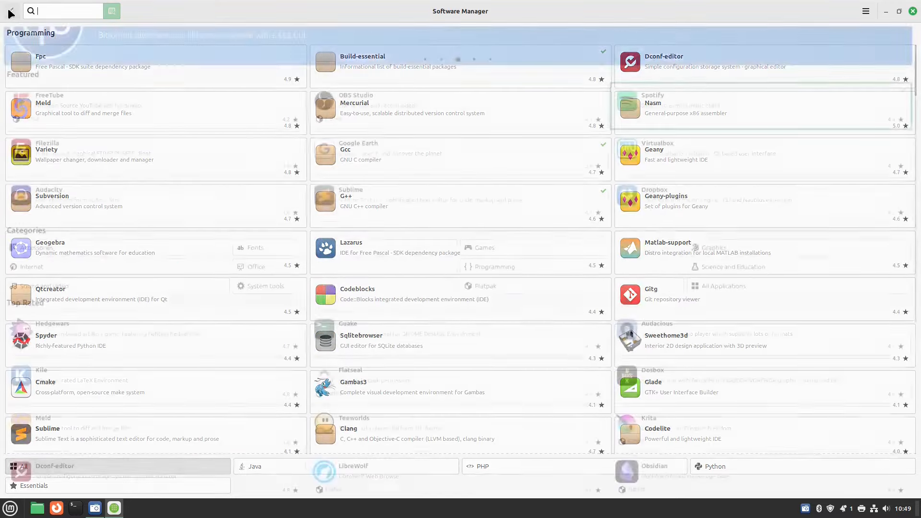
pyautogui.scroll(2, 278, 212)
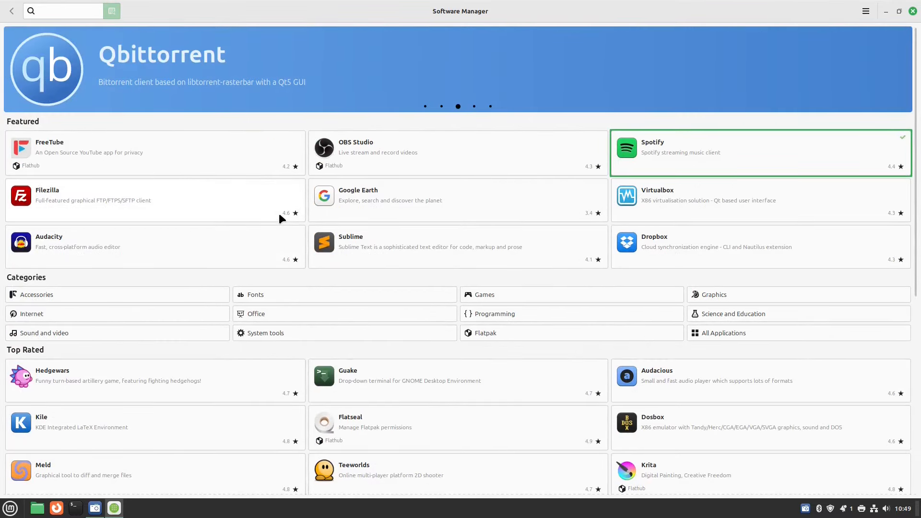
pyautogui.click(58, 15)
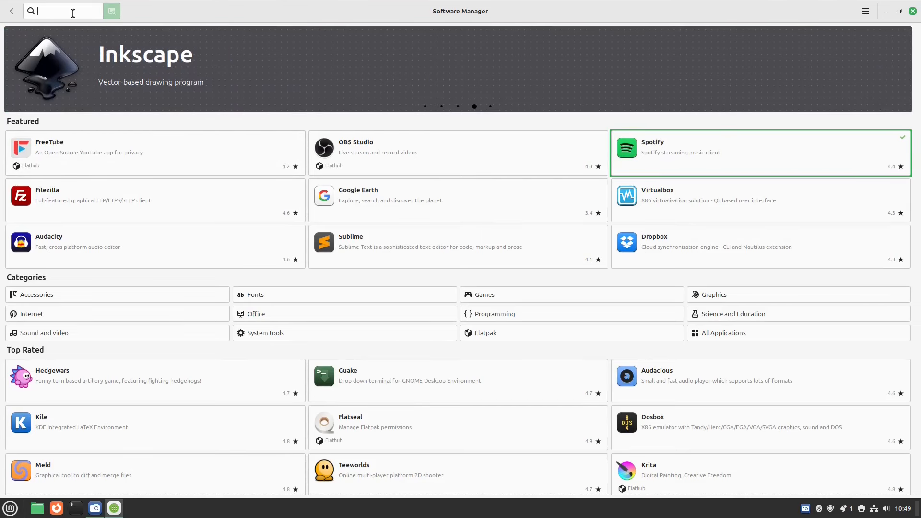
# Search for 'steam', start installing the Steam package, and minimize Software Manager.
pyautogui.write('steam')
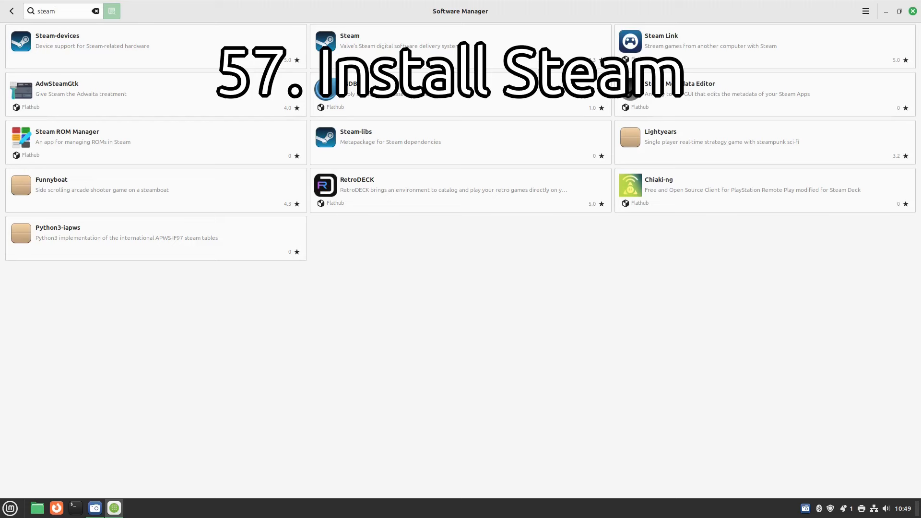
pyautogui.click(410, 42)
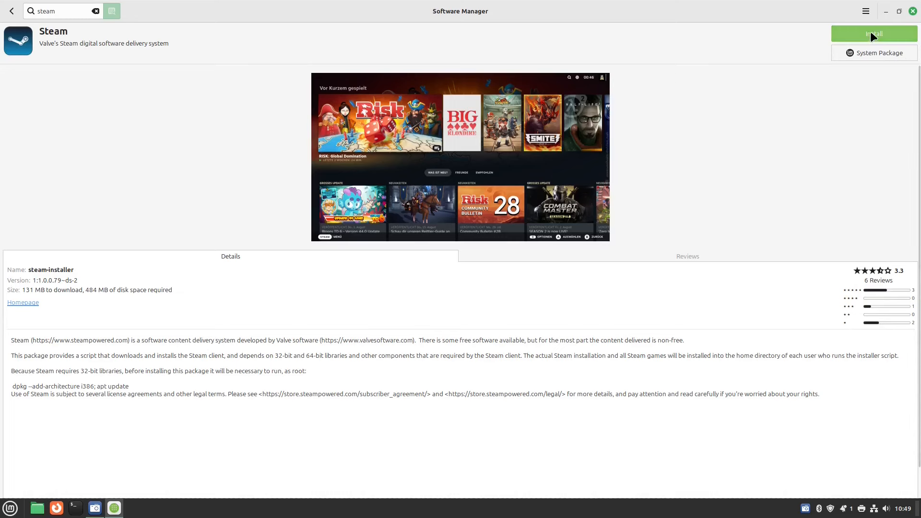
pyautogui.click(870, 31)
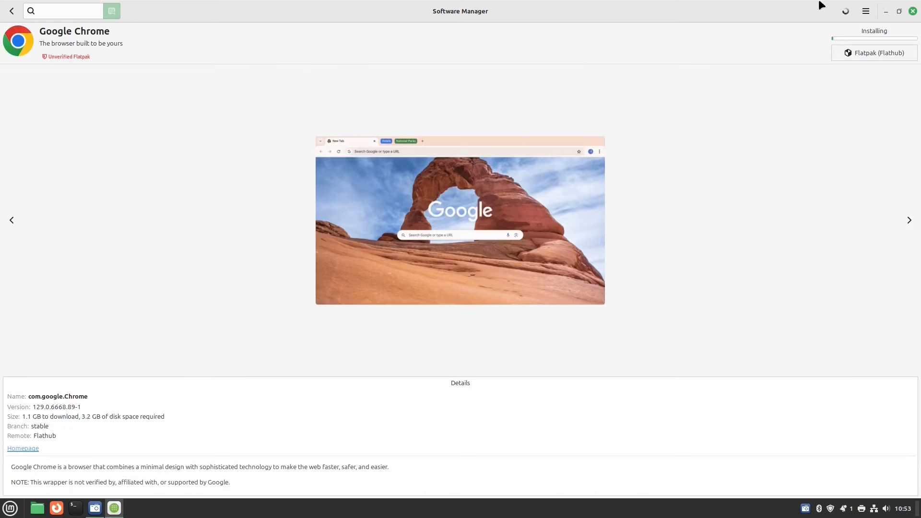
pyautogui.click(885, 11)
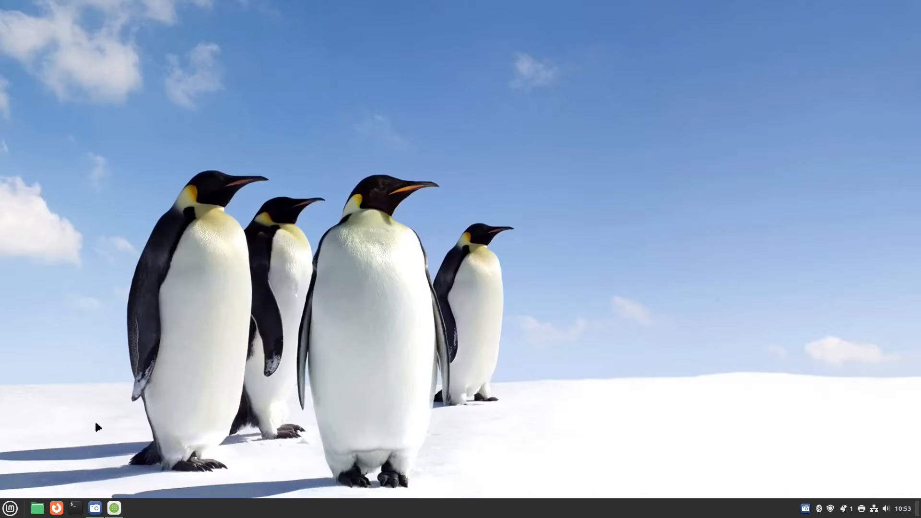
# Run Install Steam from the menu's Games category and confirm installing into the home folder.
pyautogui.click(11, 508)
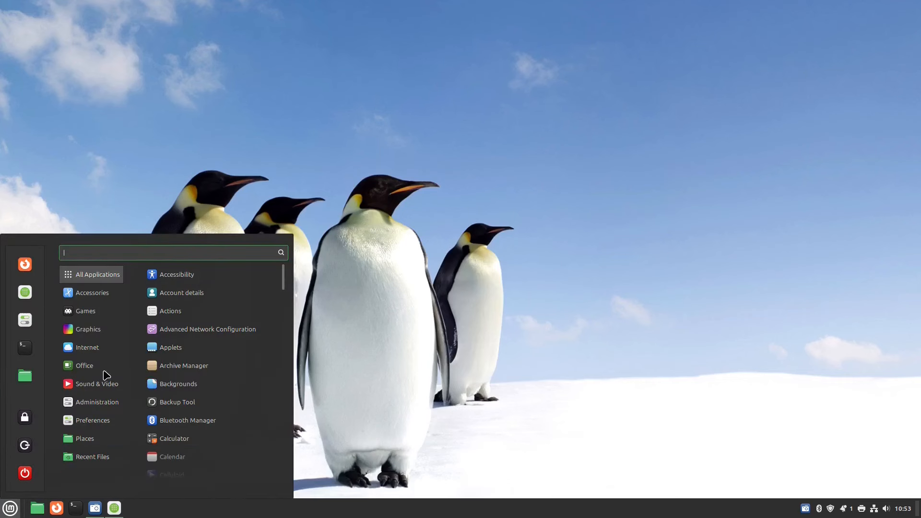
pyautogui.click(107, 311)
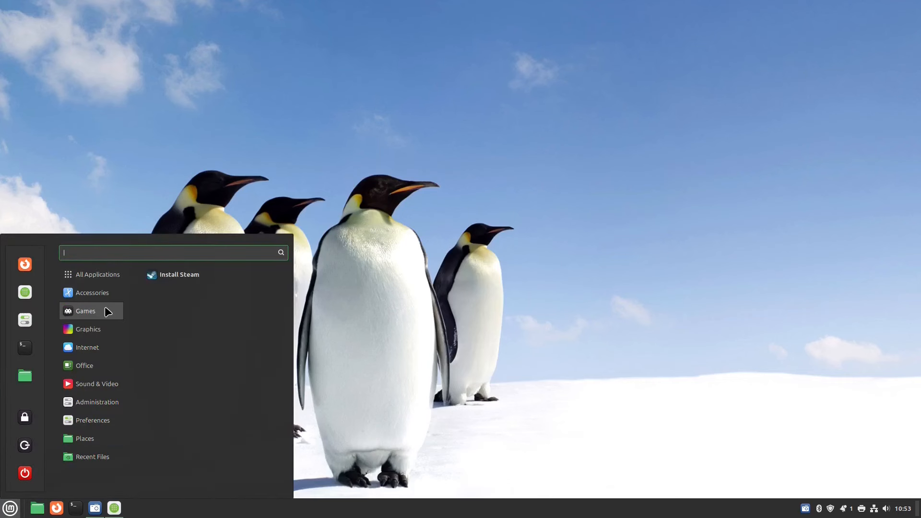
pyautogui.click(179, 275)
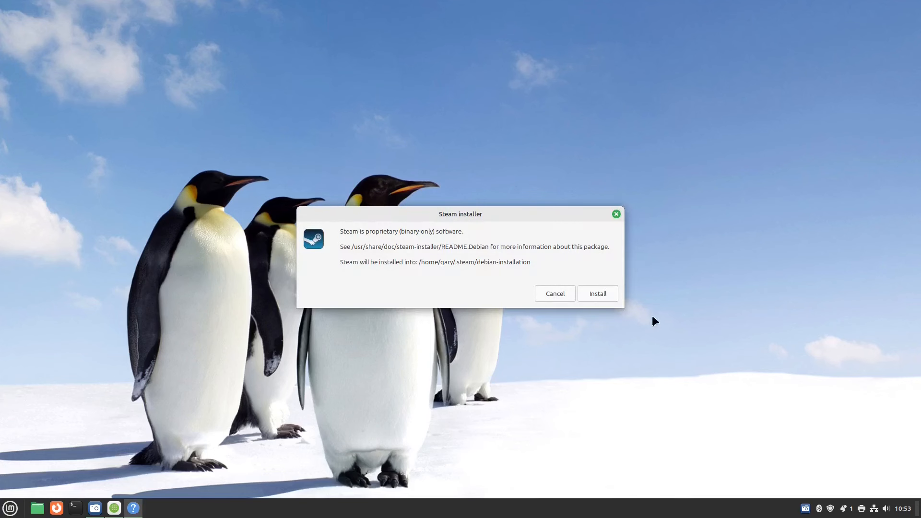
pyautogui.click(601, 295)
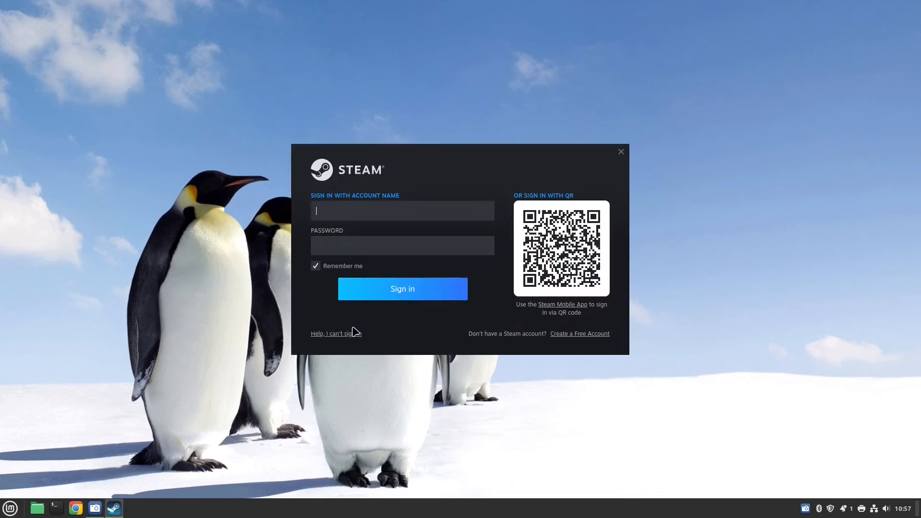
# Fill in the Steam account credentials and sign in so the Store home page loads.
pyautogui.click(394, 220)
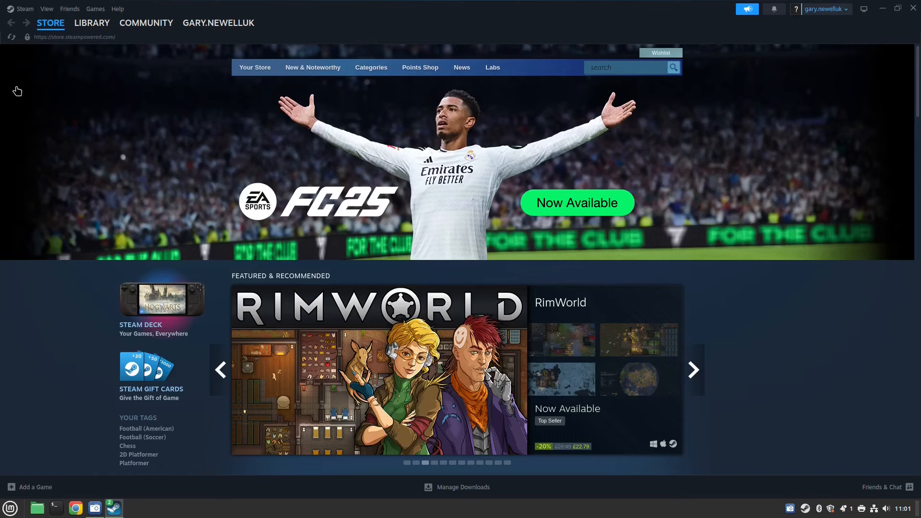
pyautogui.click(24, 11)
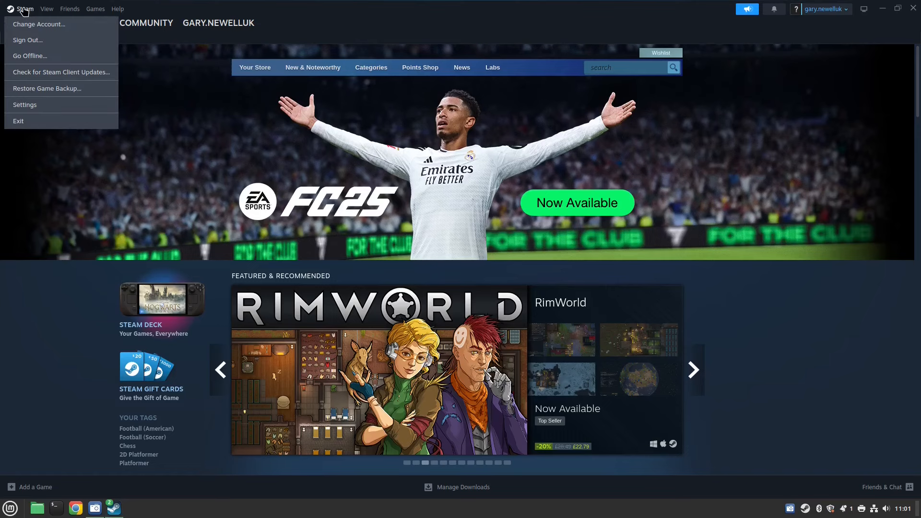
# Enable Steam Play for all other titles under Compatibility settings, restart Steam, then close it.
pyautogui.click(25, 104)
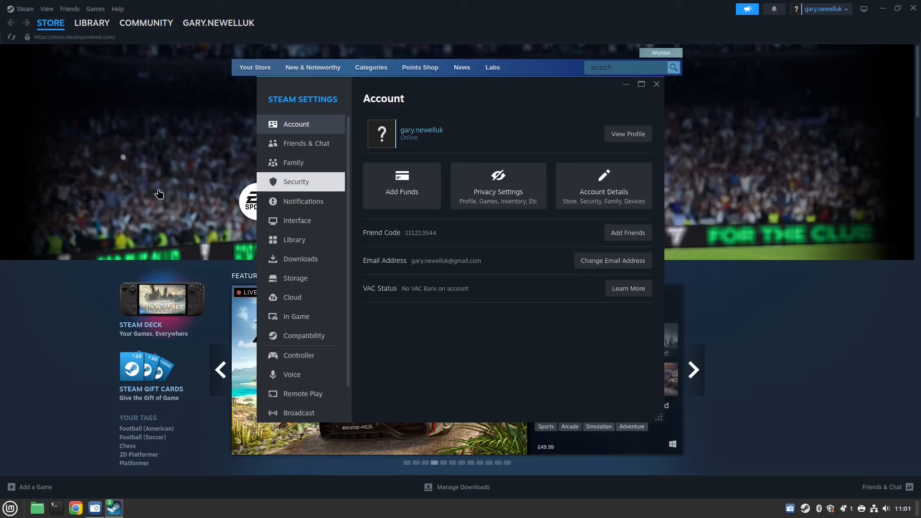
pyautogui.click(310, 342)
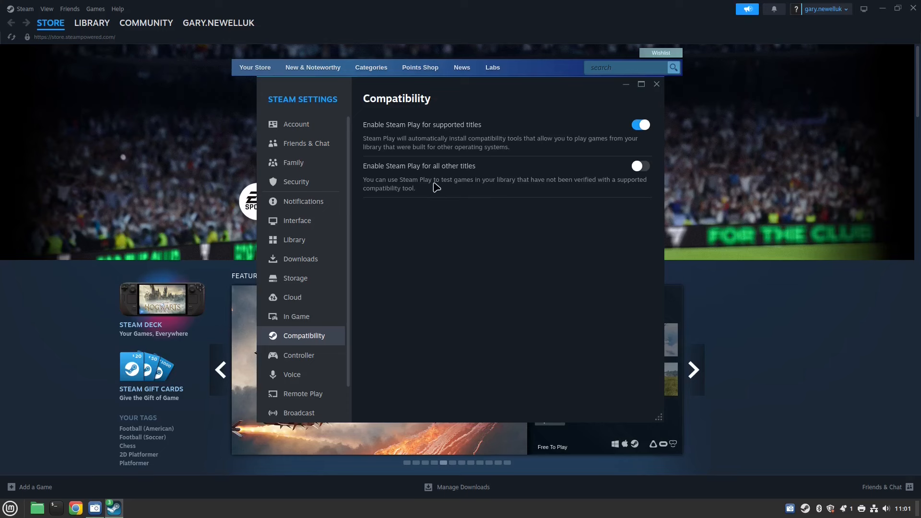
pyautogui.click(642, 167)
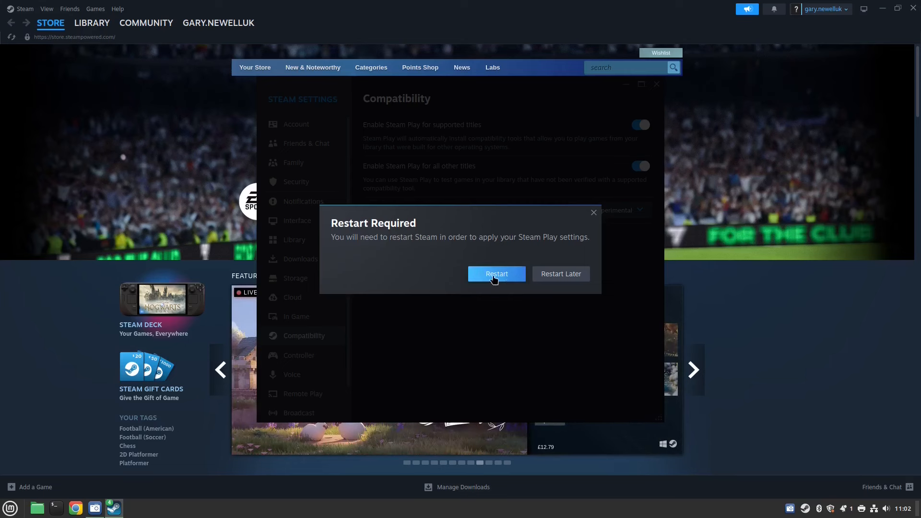
pyautogui.click(505, 280)
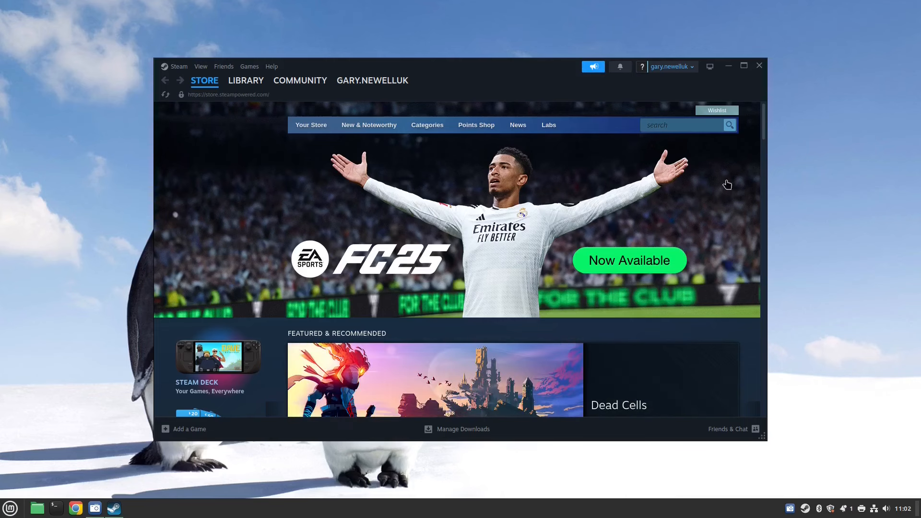
pyautogui.click(757, 70)
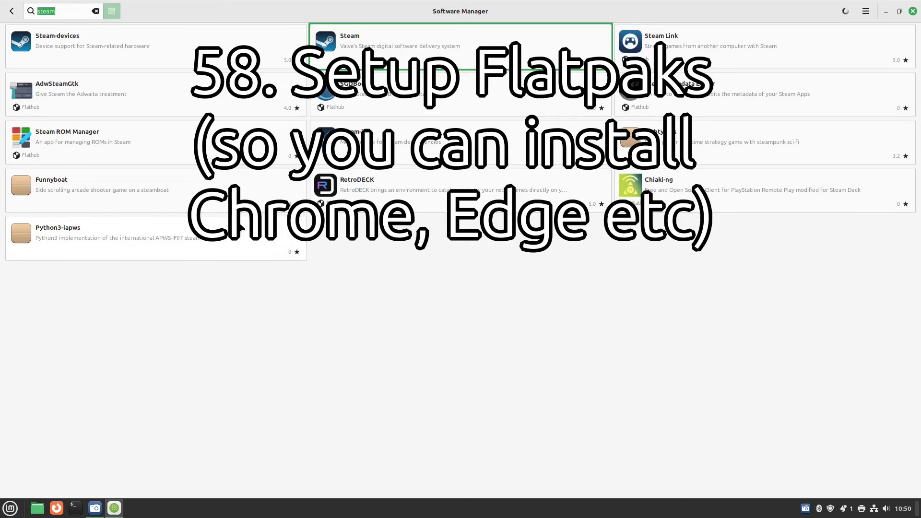
# Search the store for chrome and edge, then open Preferences to show unverified Flatpaks.
pyautogui.write('chrome')
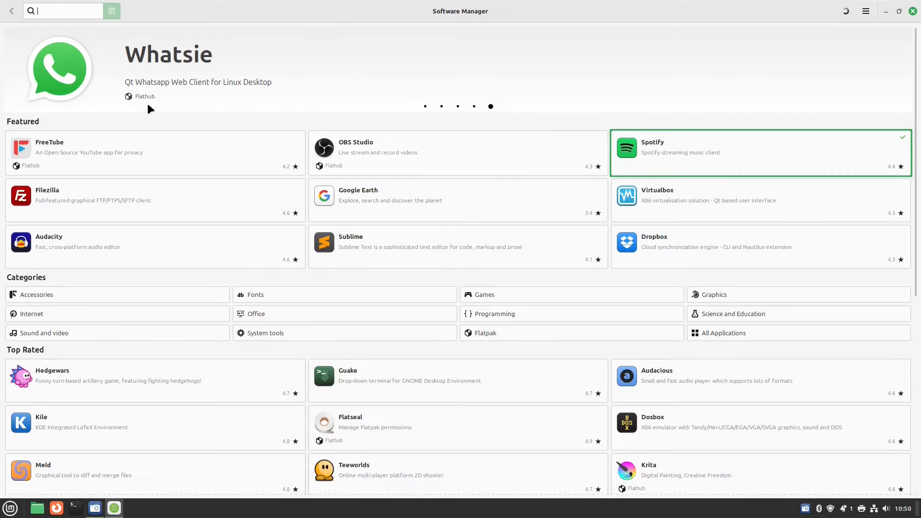
pyautogui.write('edge')
pyautogui.scroll(-13, 532, 254)
pyautogui.scroll(-1, 532, 259)
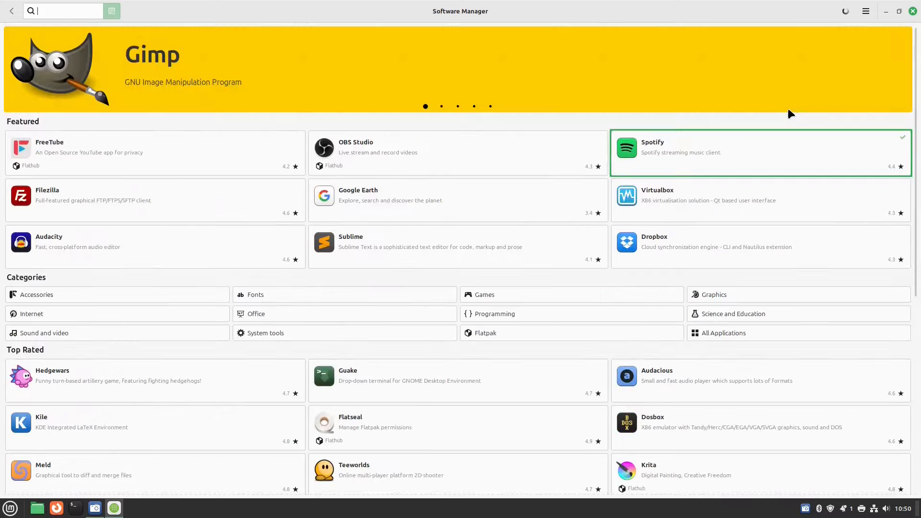
pyautogui.click(866, 12)
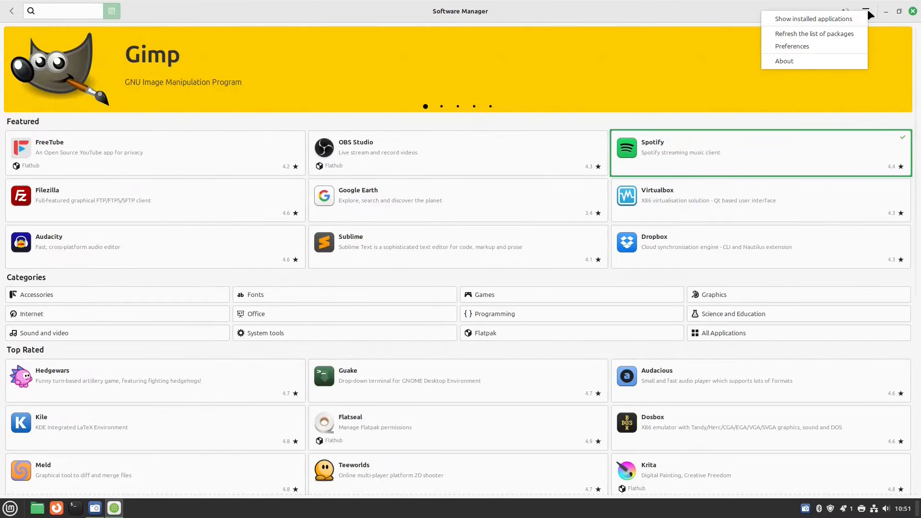
pyautogui.click(799, 47)
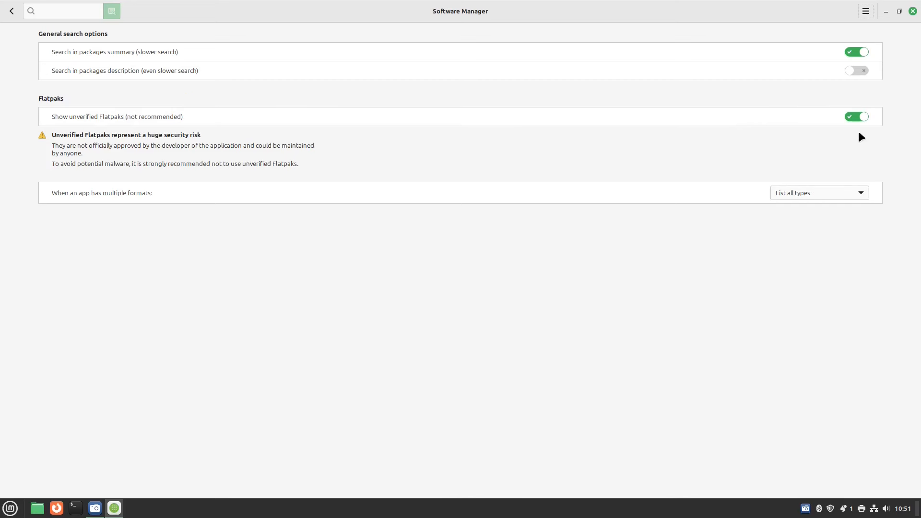
# Leave Preferences and search 'chrome' again to list the Flathub Google Chrome.
pyautogui.click(12, 11)
pyautogui.write('chrome')
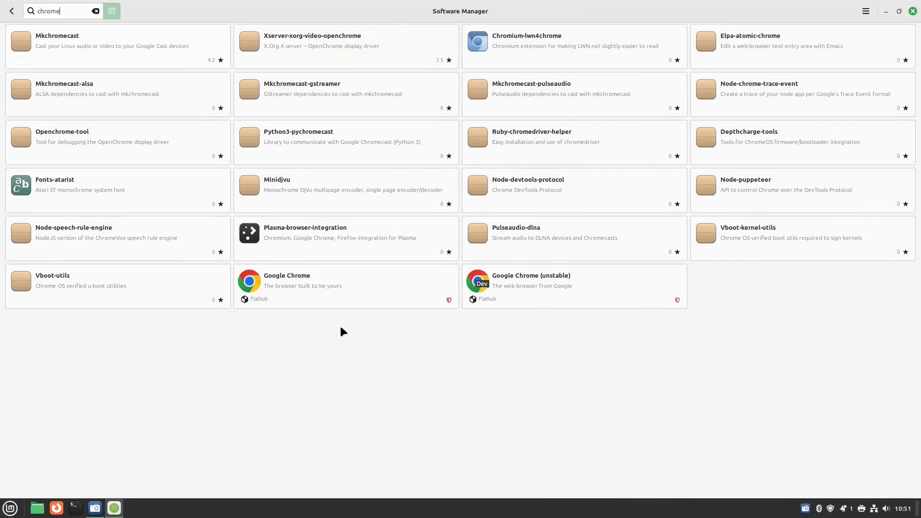
# Install the Google Chrome Flatpak from Flathub, accepting its extra runtimes.
pyautogui.click(299, 280)
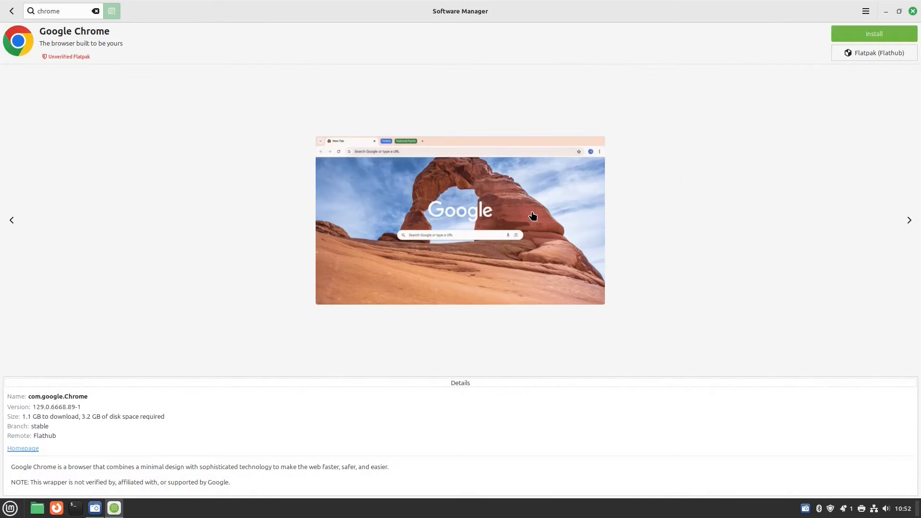
pyautogui.click(880, 32)
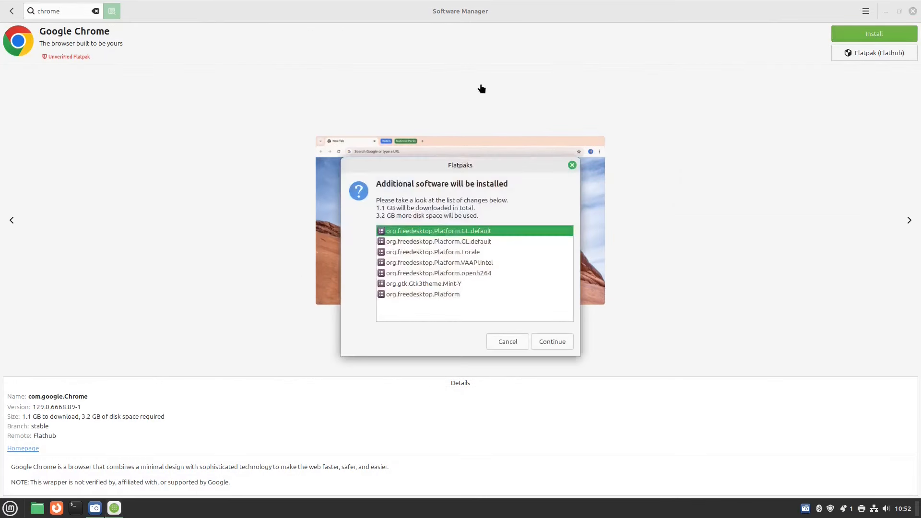
pyautogui.click(559, 343)
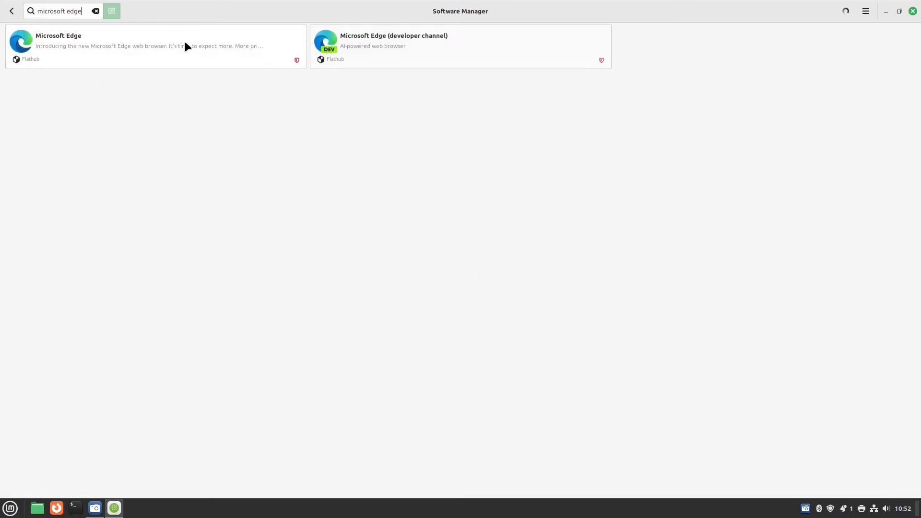
# Return to the store home page and search for brave, then chromium.
pyautogui.click(11, 10)
pyautogui.write('brave')
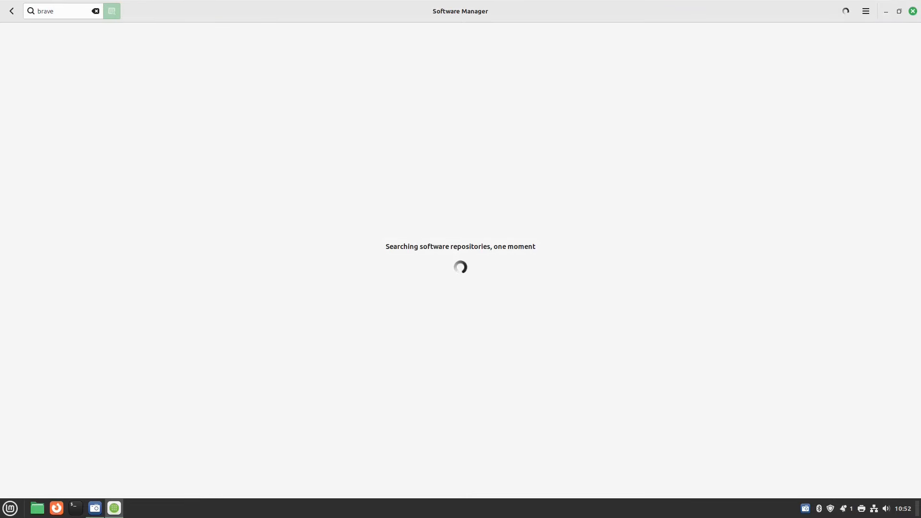
pyautogui.moveTo(0, 0)
pyautogui.click(114, 139)
pyautogui.press('BackSpace')
pyautogui.press('BackSpace')
pyautogui.press('BackSpace')
pyautogui.press('BackSpace')
pyautogui.press('BackSpace')
pyautogui.write('chromium')
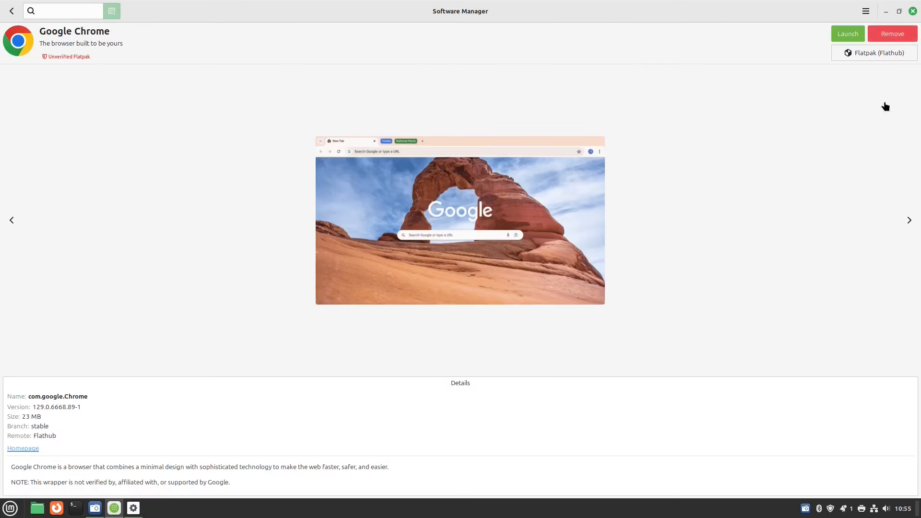
# Close Software Manager and launch Google Chrome from the application menu.
pyautogui.click(912, 11)
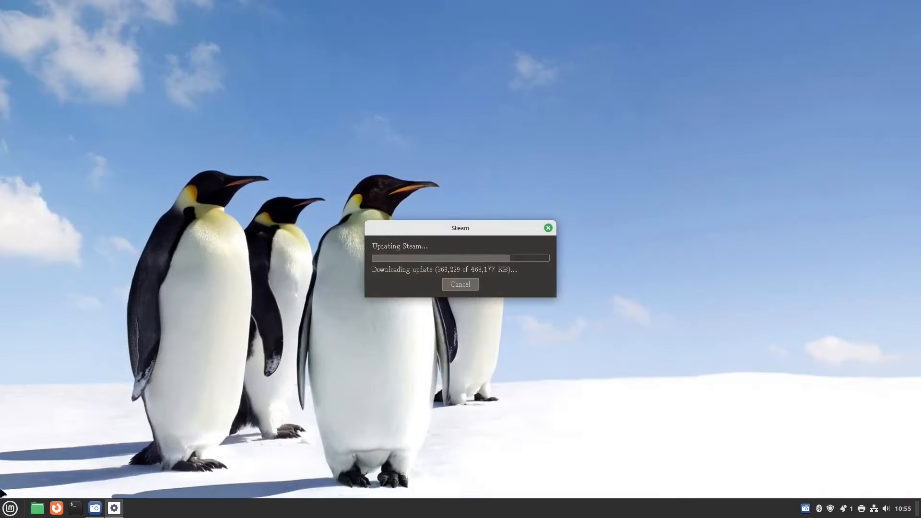
pyautogui.click(10, 508)
pyautogui.moveTo(99, 352)
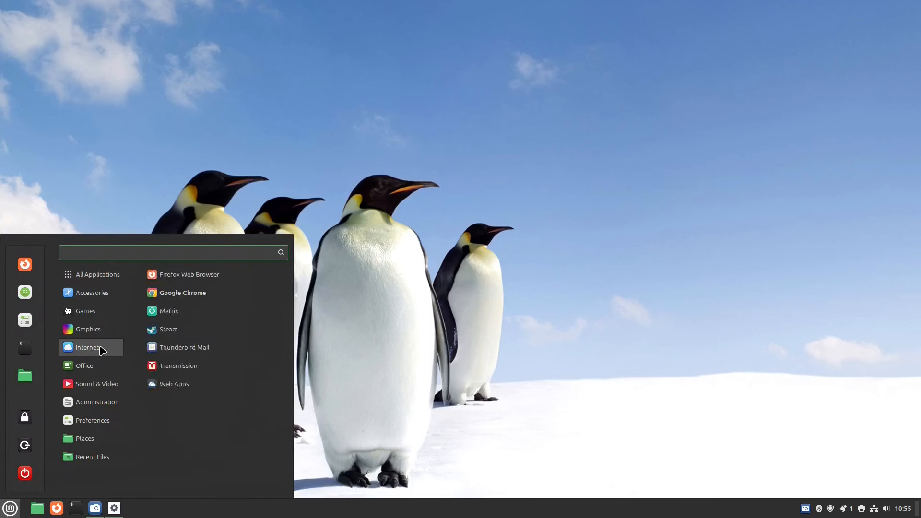
pyautogui.click(202, 294)
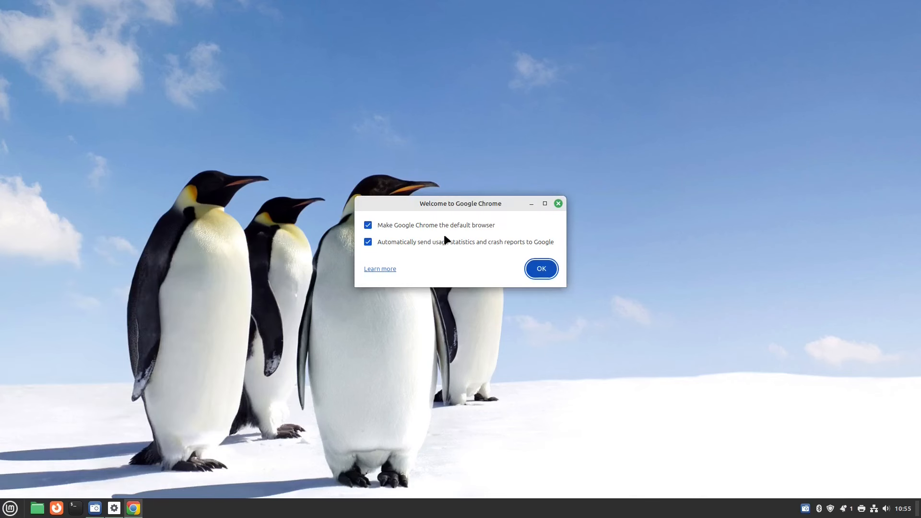
# Turn off usage statistics and crash reports, accept the welcome, and sign in to Chrome.
pyautogui.click(444, 240)
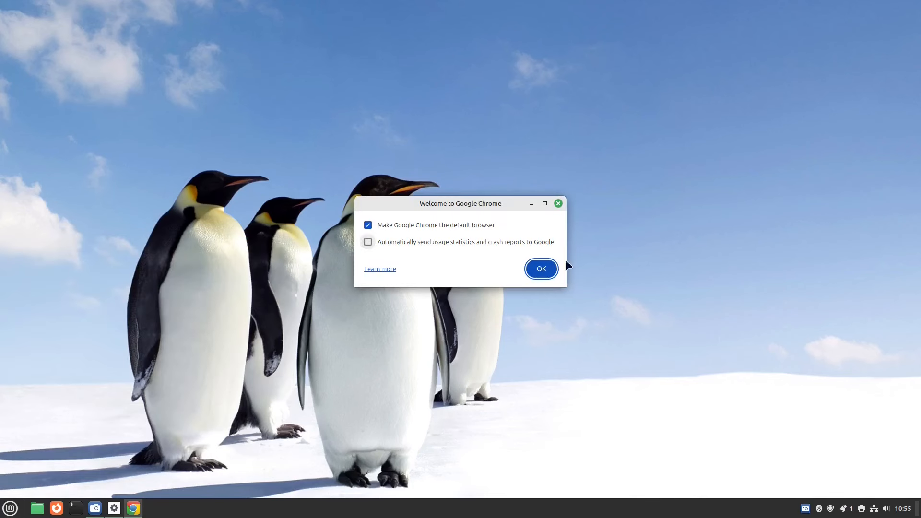
pyautogui.click(541, 270)
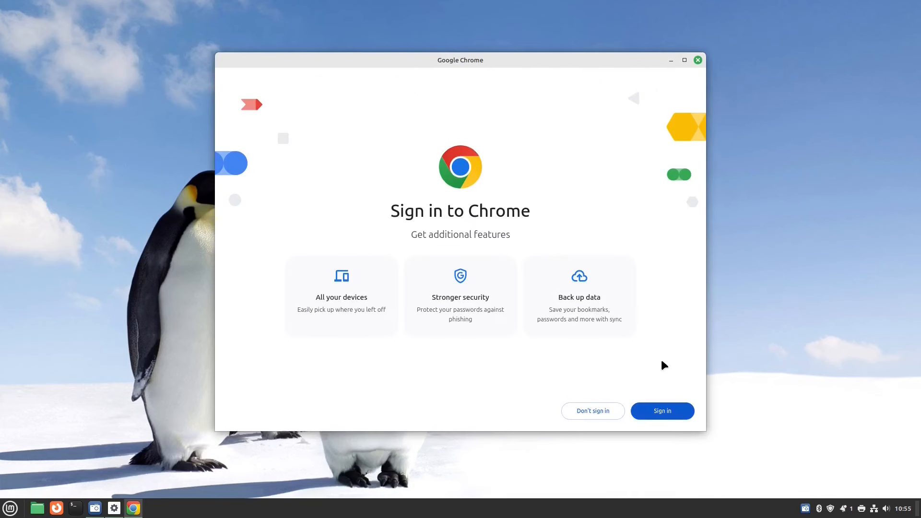
pyautogui.click(663, 411)
pyautogui.click(350, 28)
pyautogui.write('y')
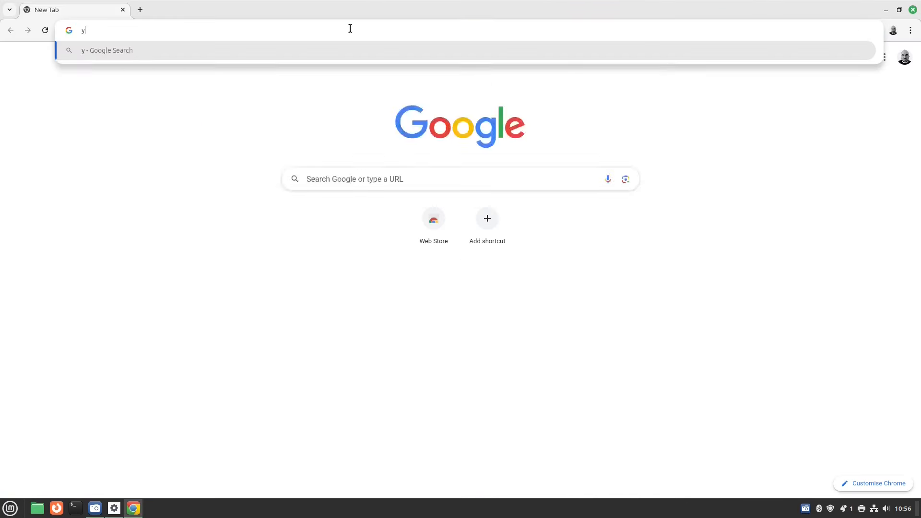
pyautogui.write('outube.com')
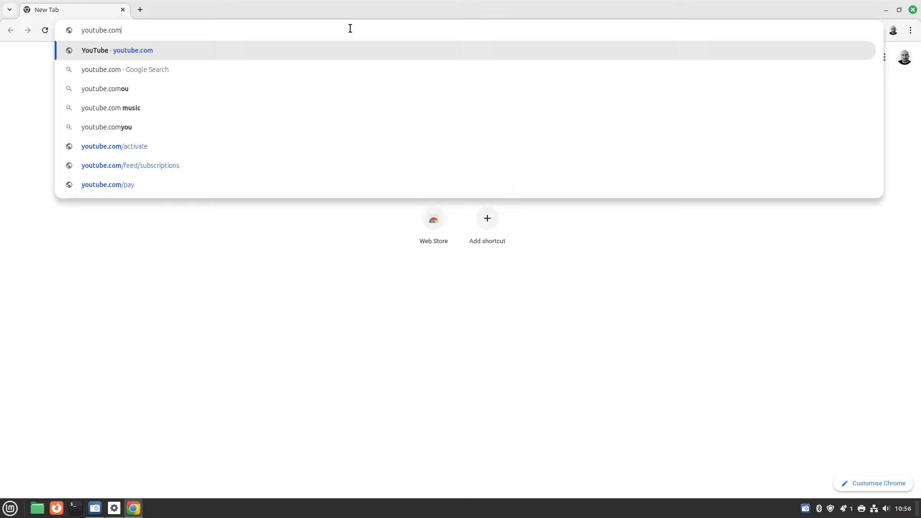
pyautogui.write('/@everydaylinuxuser')
pyautogui.press('Return')
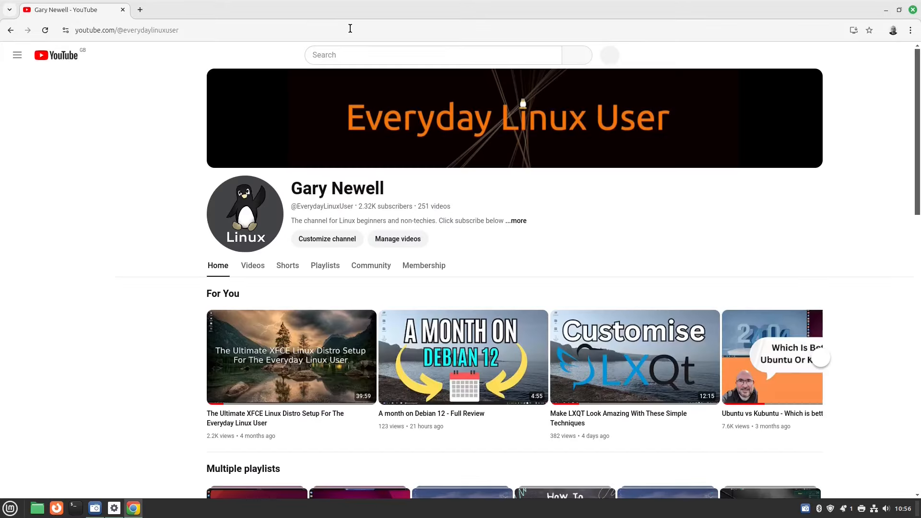
pyautogui.scroll(-3, 546, 272)
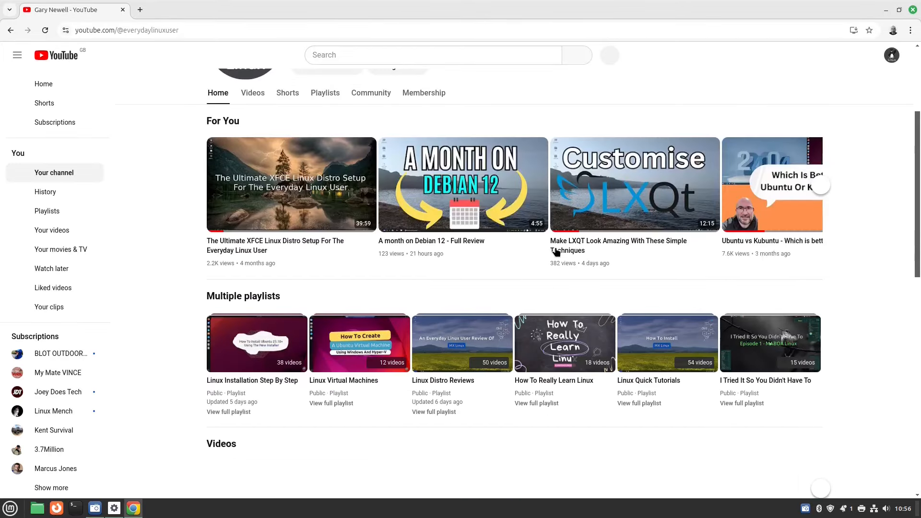
pyautogui.scroll(-6, 555, 252)
pyautogui.scroll(6, 555, 252)
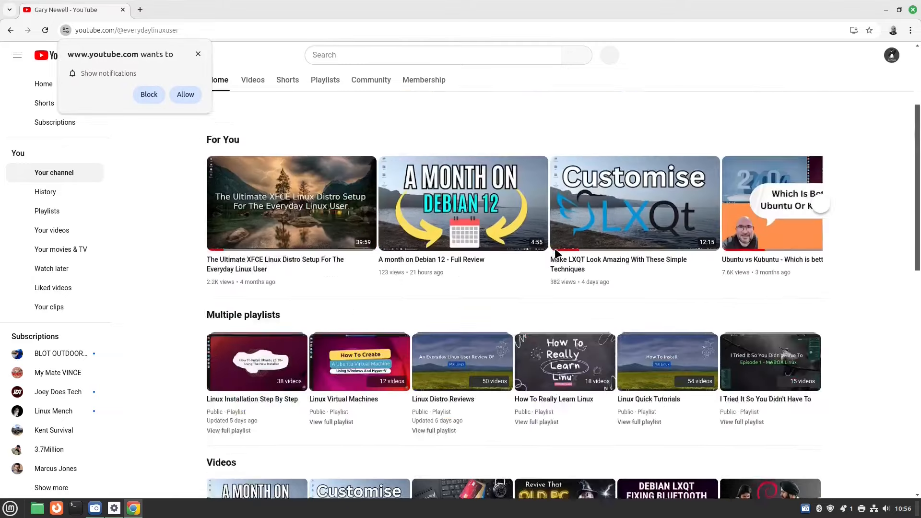
pyautogui.scroll(3, 555, 249)
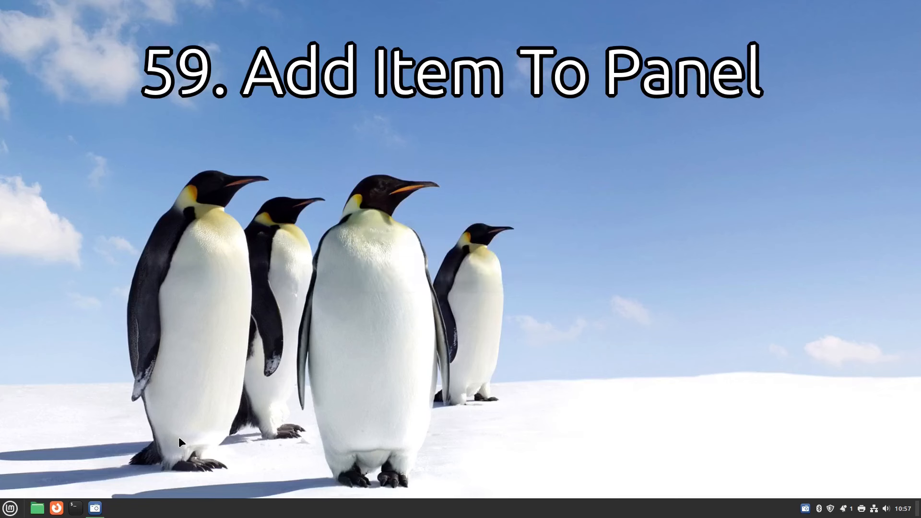
# Add Google Chrome to the panel from Menu > Internet, then unpin the Firefox launcher.
pyautogui.click(10, 508)
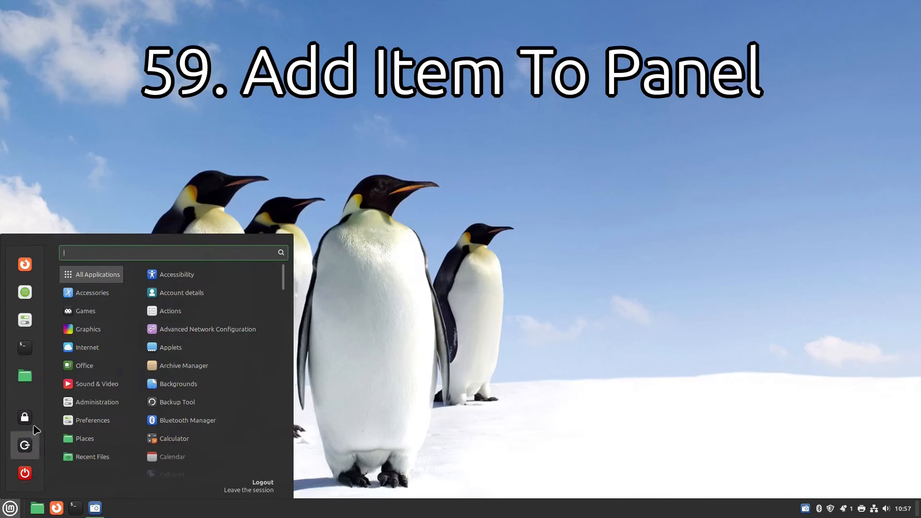
pyautogui.moveTo(95, 344)
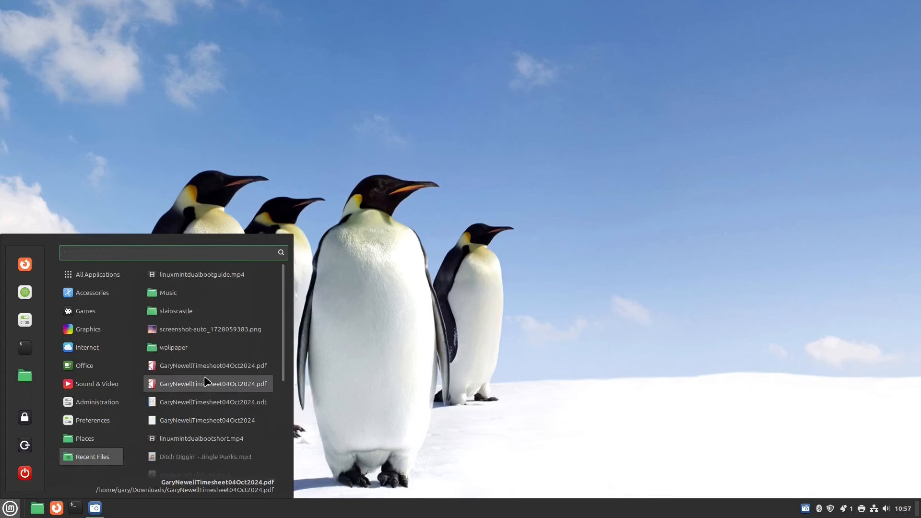
pyautogui.rightClick(192, 293)
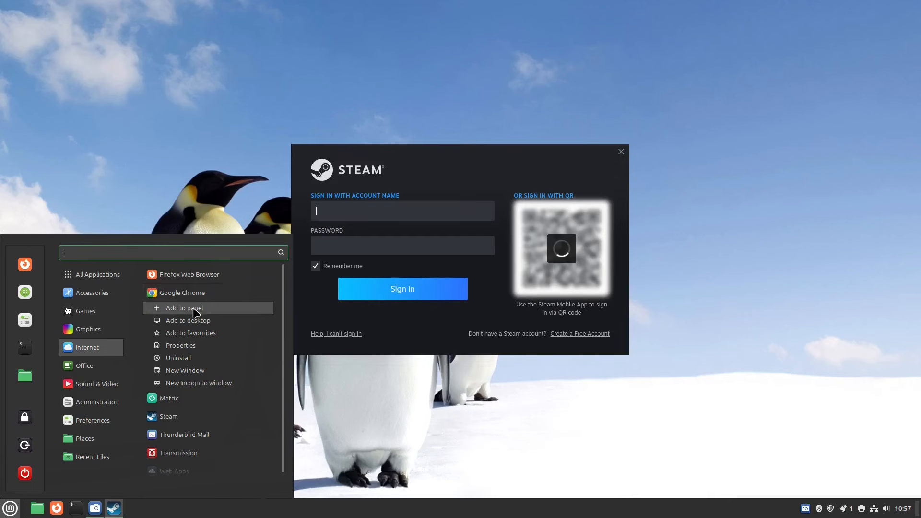
pyautogui.click(195, 310)
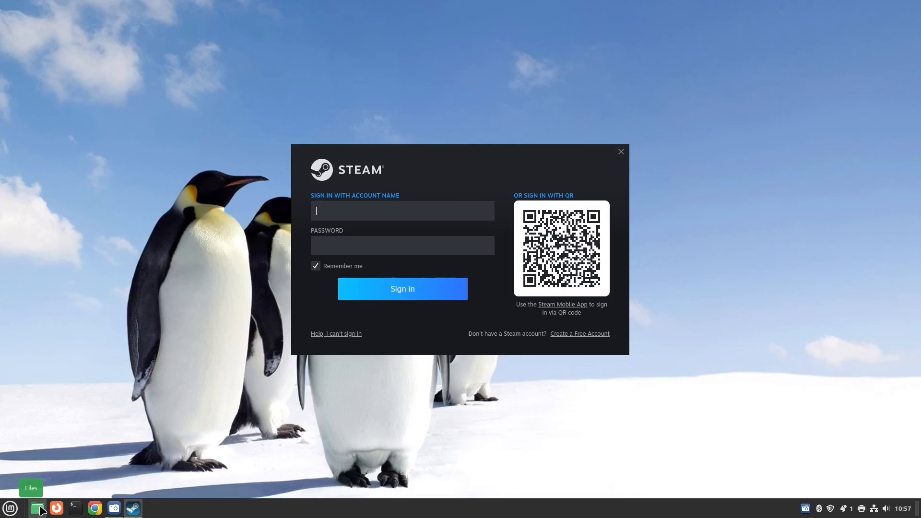
pyautogui.rightClick(56, 509)
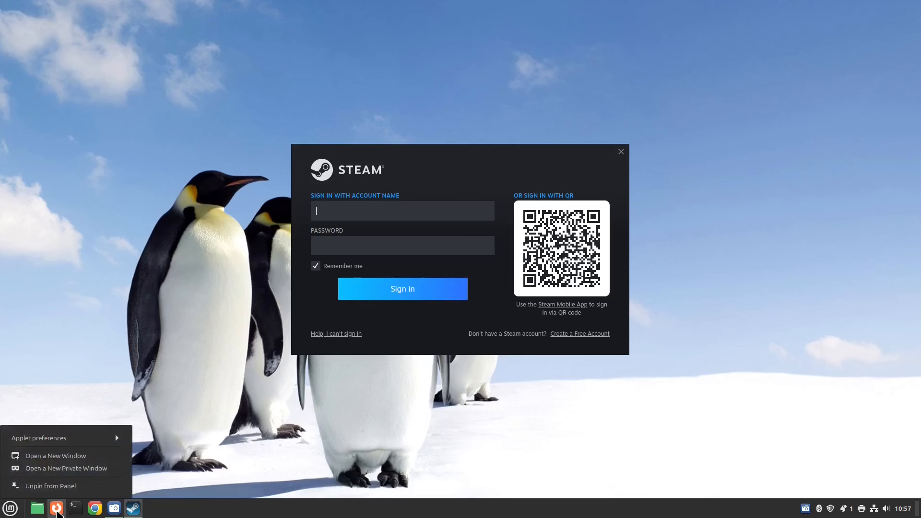
pyautogui.click(57, 486)
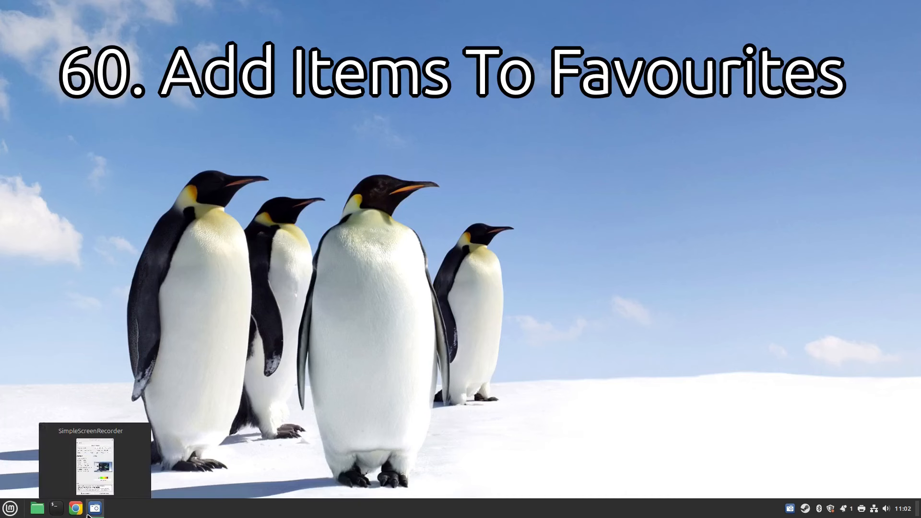
# Add Google Chrome to the menu favourites.
pyautogui.click(5, 509)
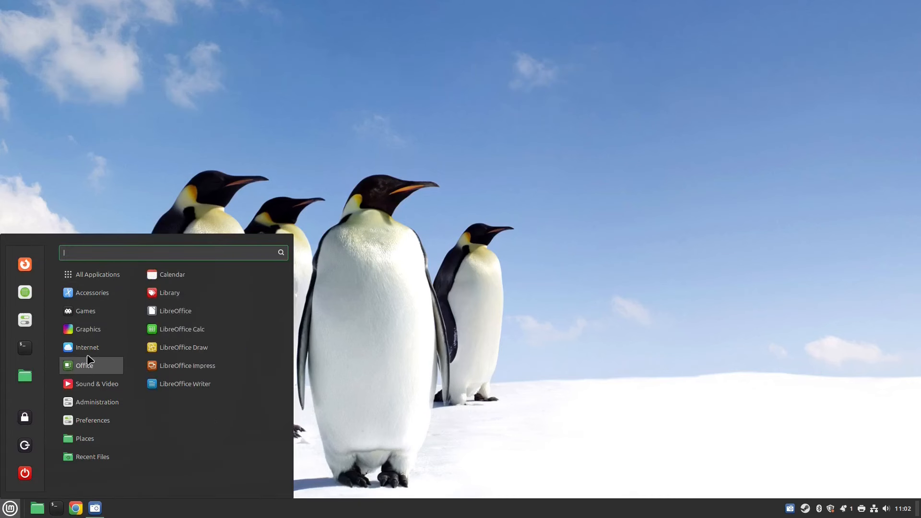
pyautogui.rightClick(205, 294)
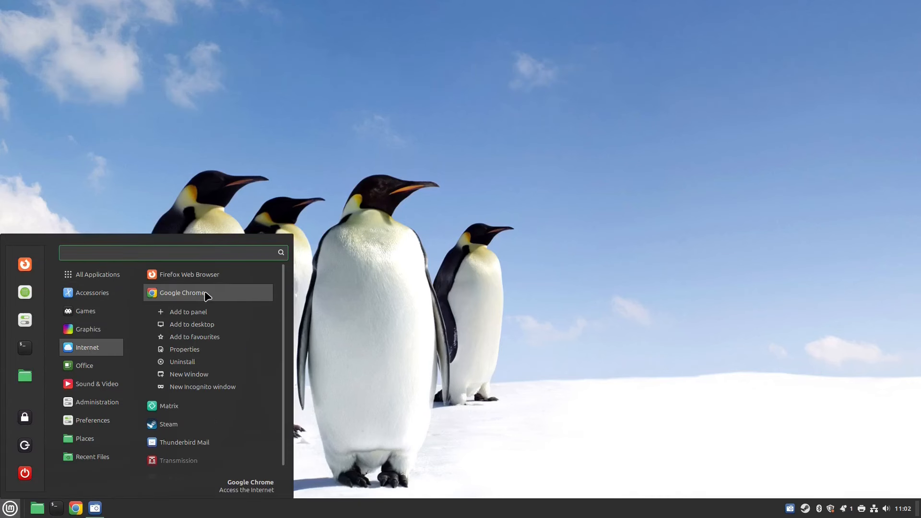
pyautogui.click(189, 336)
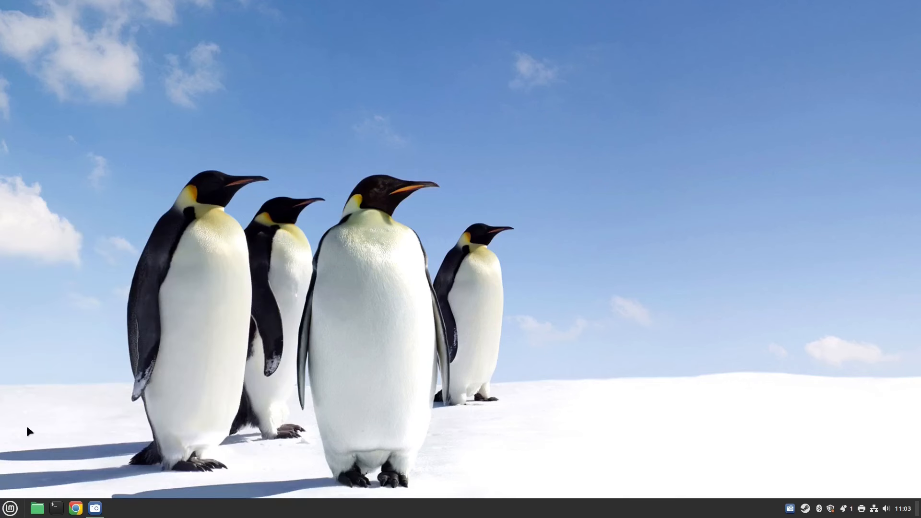
# Remove Firefox Web Browser from the menu favourites and reopen the menu to check.
pyautogui.click(9, 508)
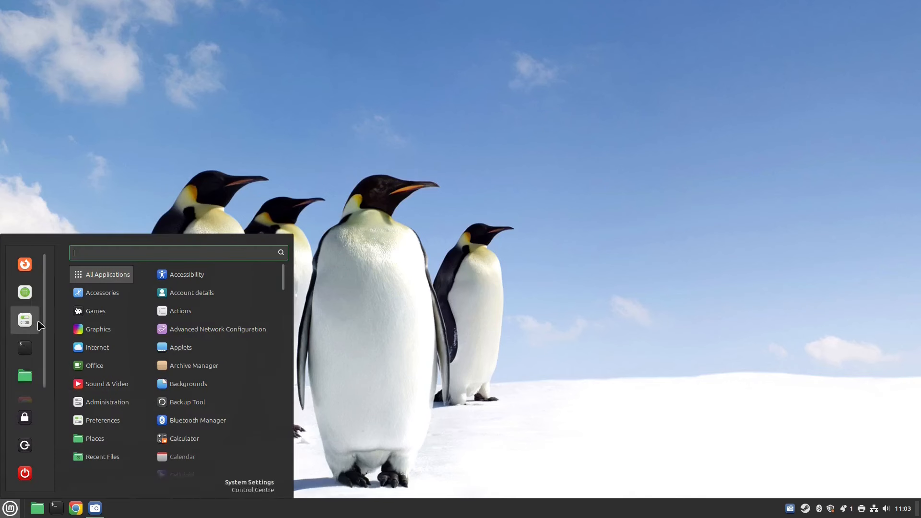
pyautogui.scroll(-1, 45, 325)
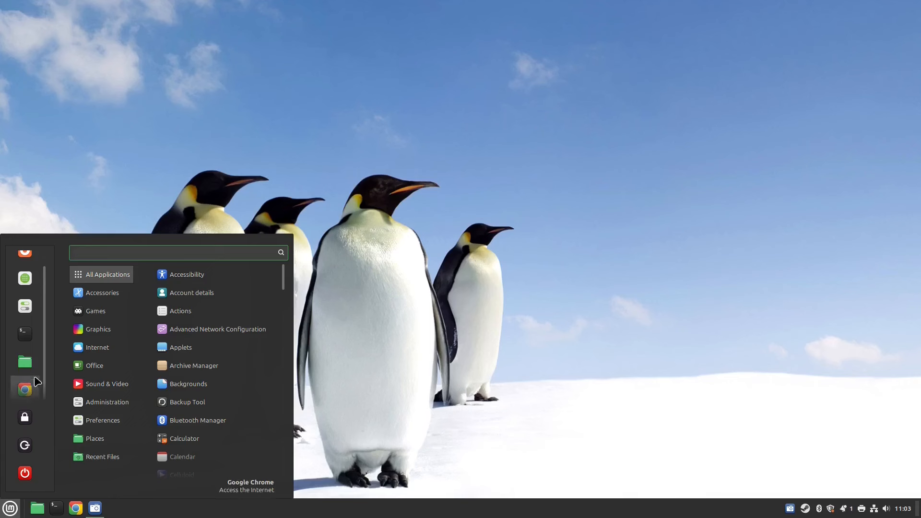
pyautogui.scroll(1, 48, 291)
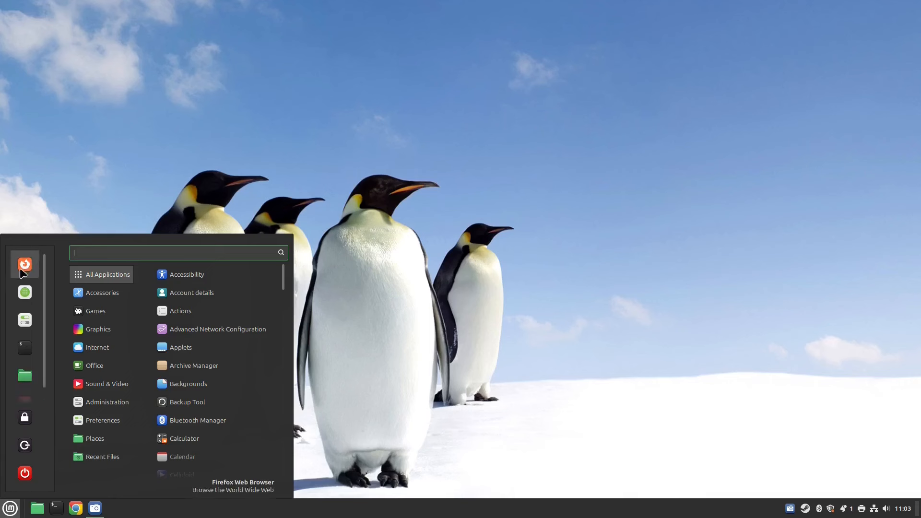
pyautogui.rightClick(24, 269)
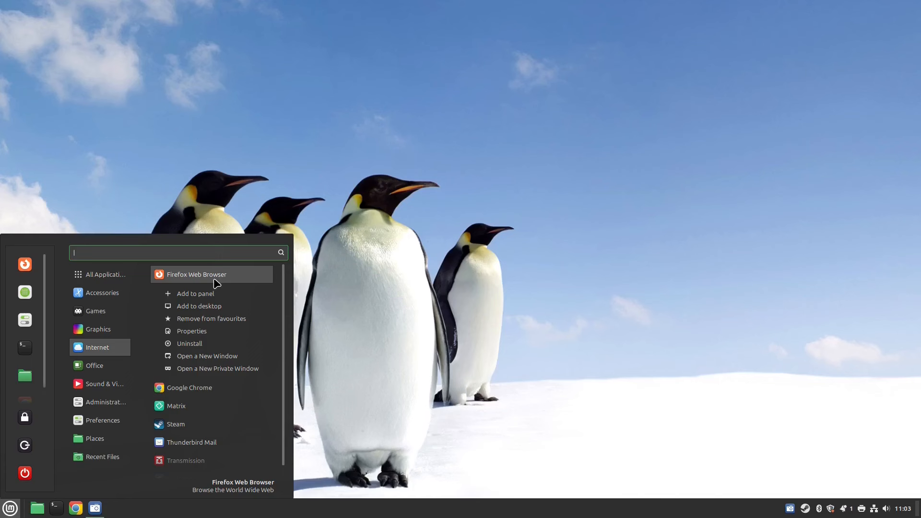
pyautogui.click(227, 319)
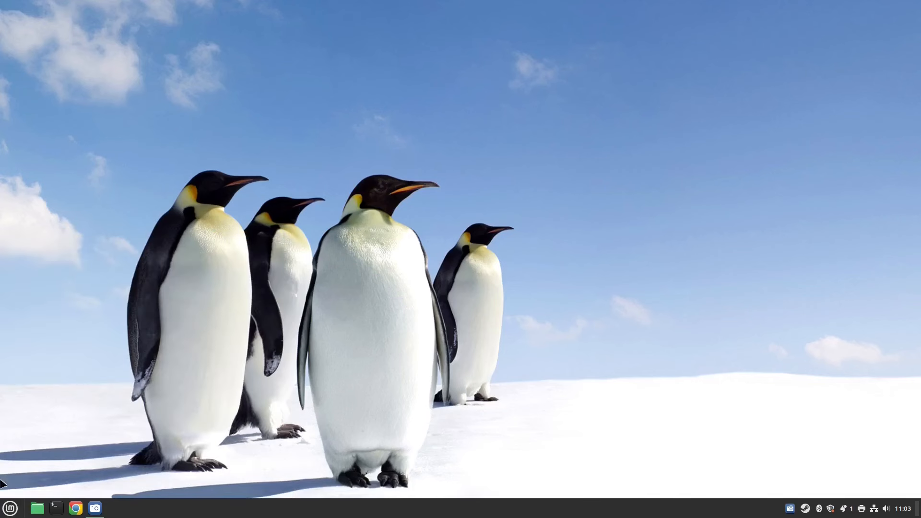
pyautogui.click(9, 508)
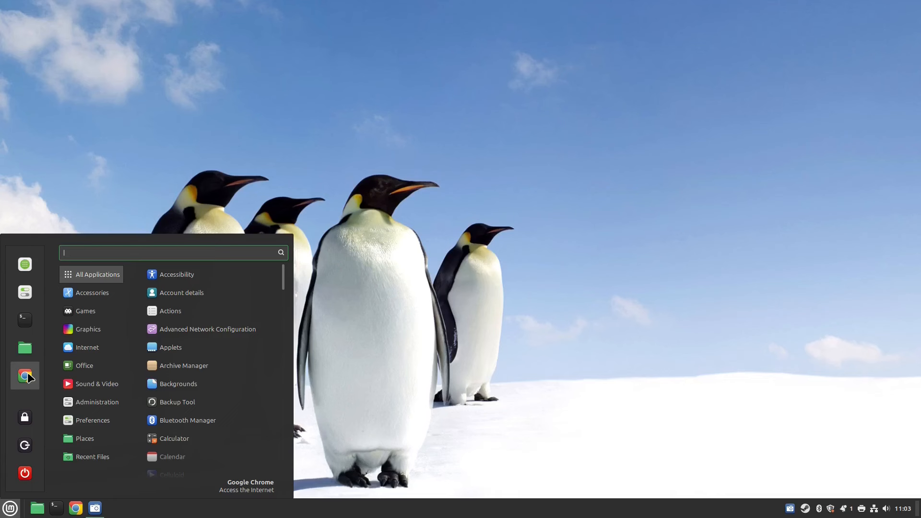
# Close the menu, reopen it to browse Places and Office, then close it again.
pyautogui.click(367, 331)
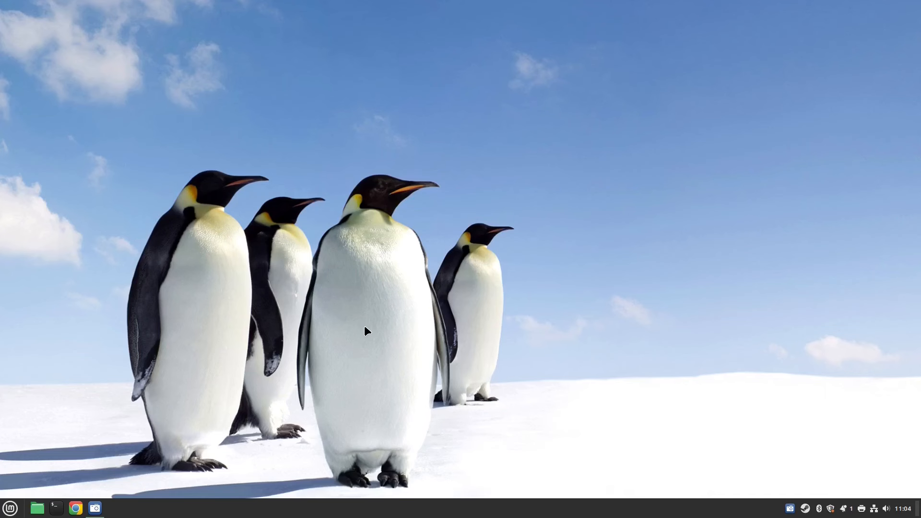
pyautogui.click(10, 508)
pyautogui.moveTo(85, 438)
pyautogui.moveTo(91, 365)
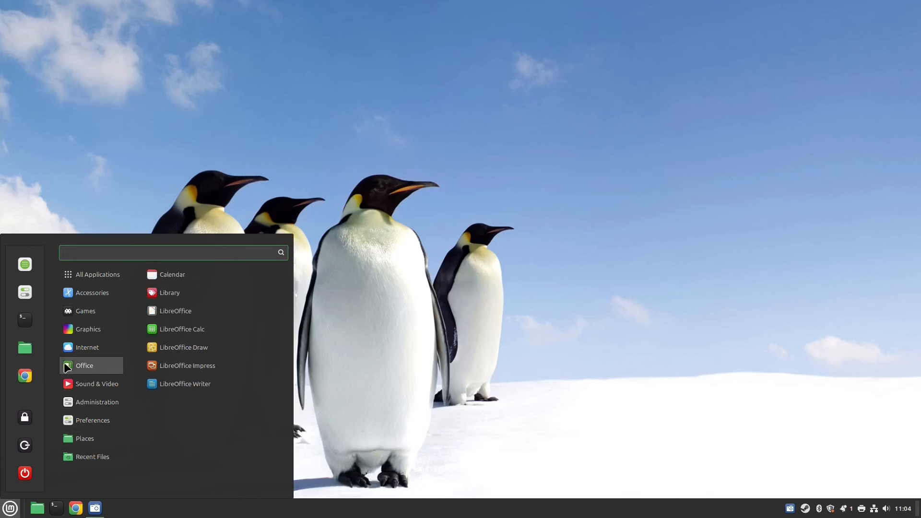
pyautogui.click(536, 310)
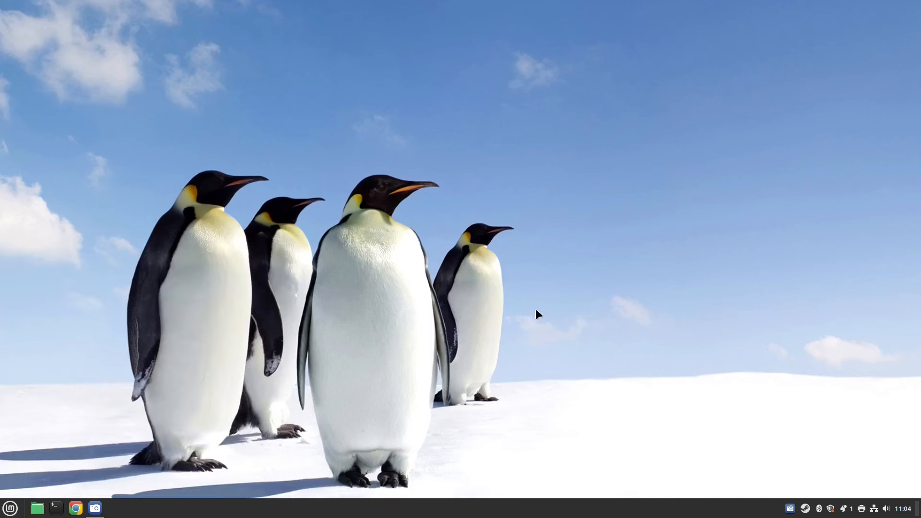